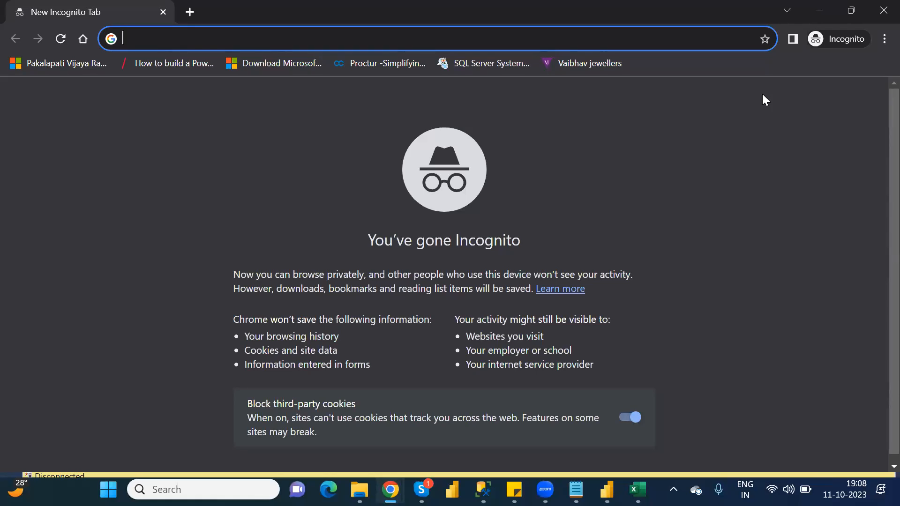
Step: Search the web for "powerapps login", open the Microsoft Power Apps site and go to its sign-in page
text(powe)
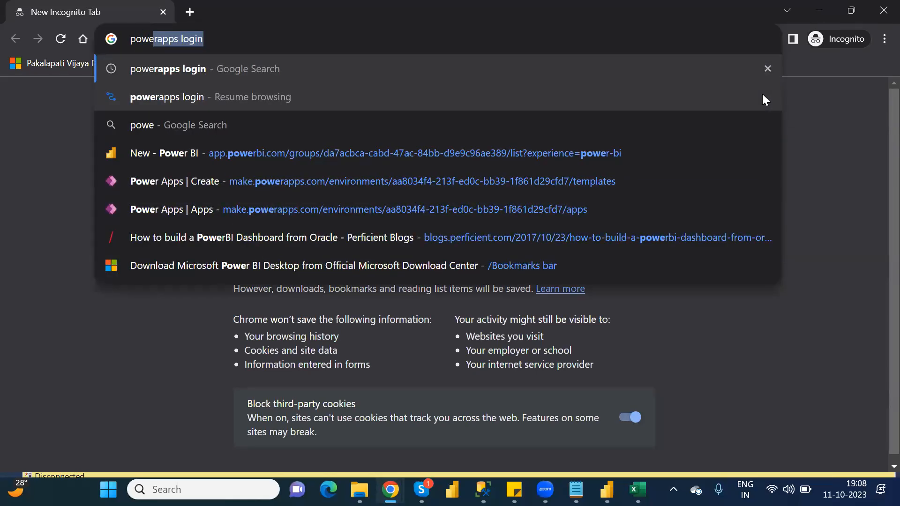
key(Return)
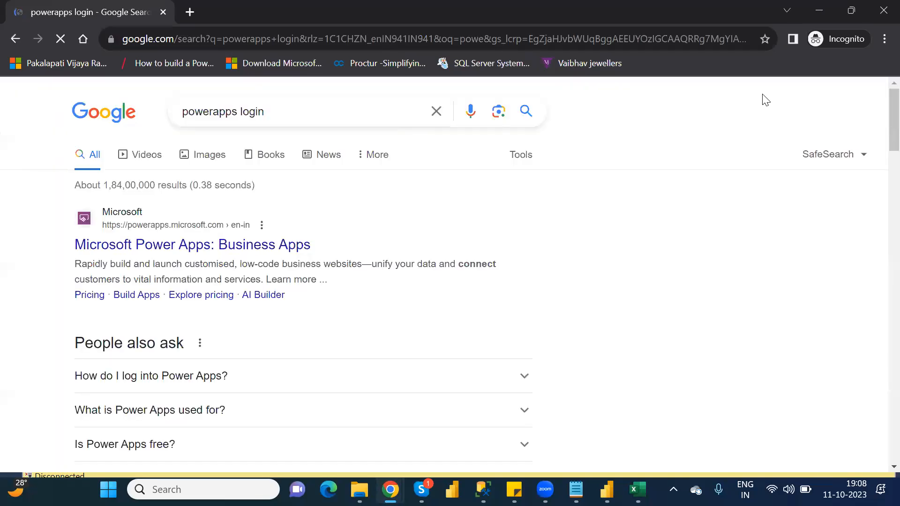
click(207, 246)
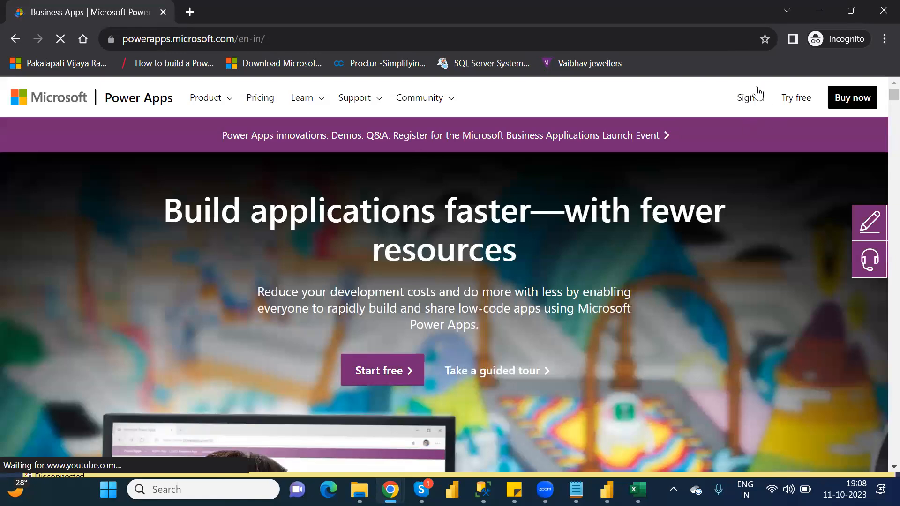
click(748, 103)
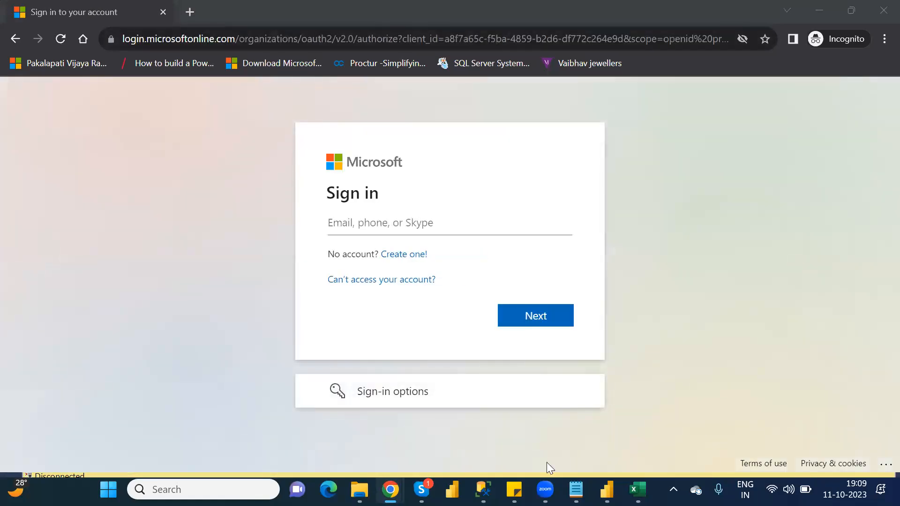
Step: Copy the account e-mail from the Sticky Notes note and submit it on the Microsoft sign-in page
mouse_move(514, 489)
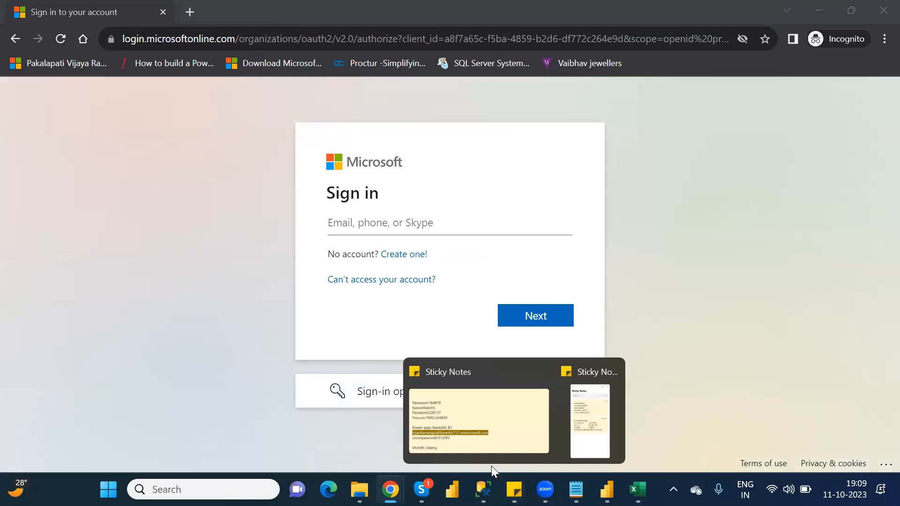
click(499, 418)
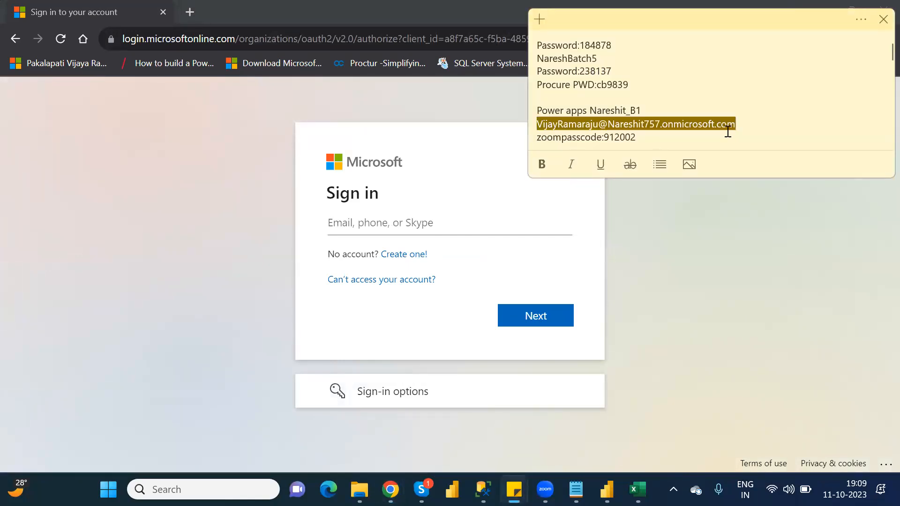
click(459, 231)
key(ctrl+v)
click(538, 324)
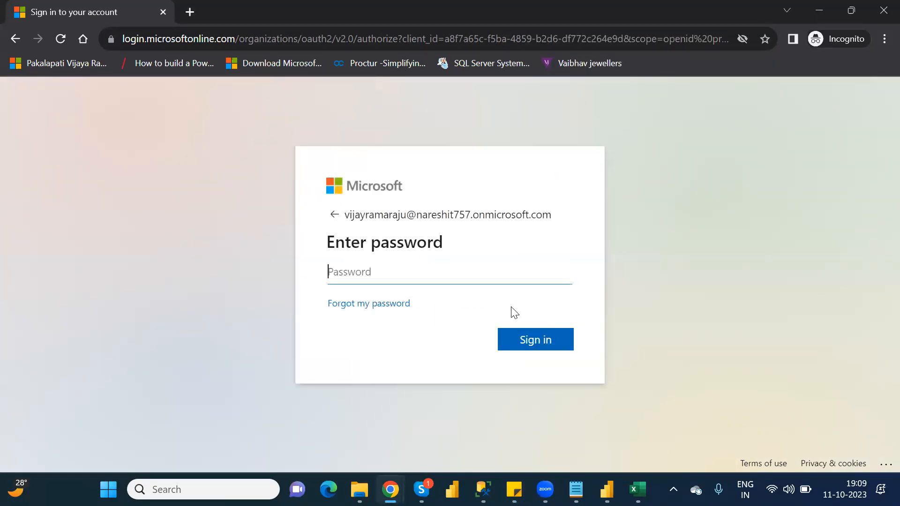
Step: Enter the account password to sign in and choose to stay signed in
text(••••••••••••)
key(Return)
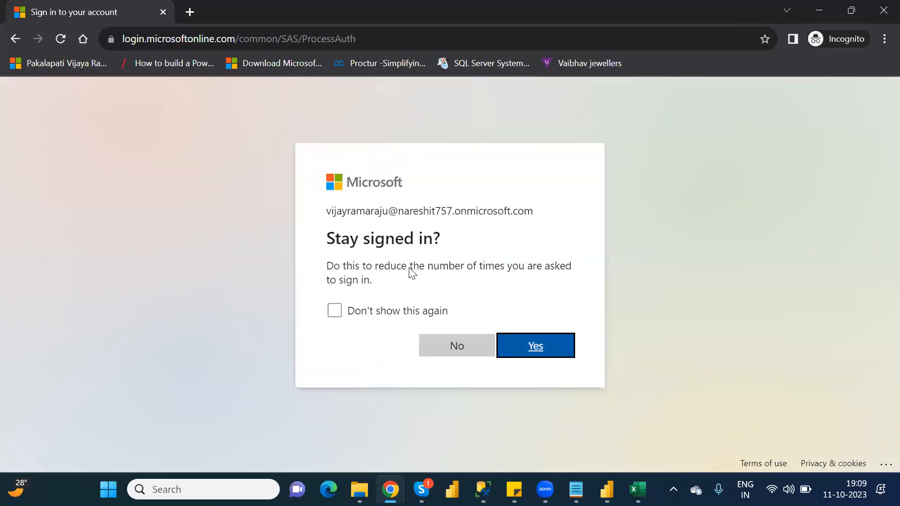
click(541, 343)
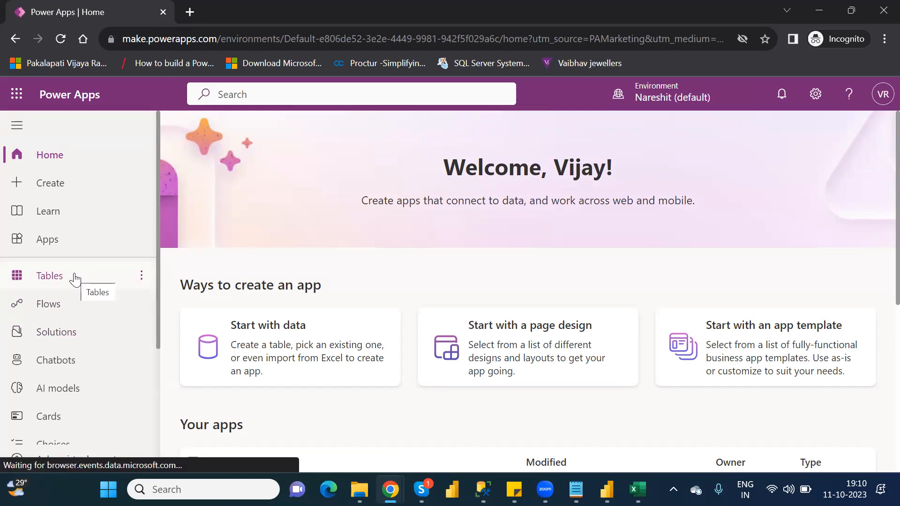
Step: Try to create a blank app based on Dataverse in the default Nareshit environment
click(50, 183)
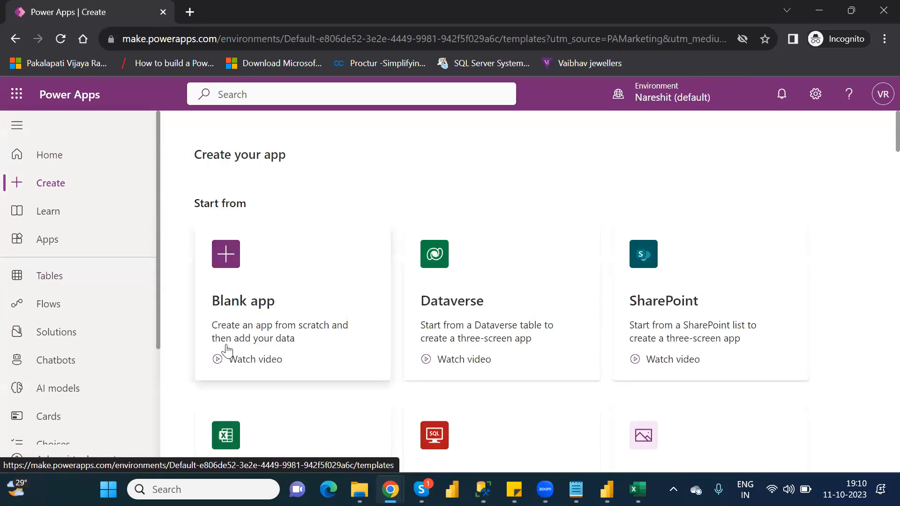
click(278, 291)
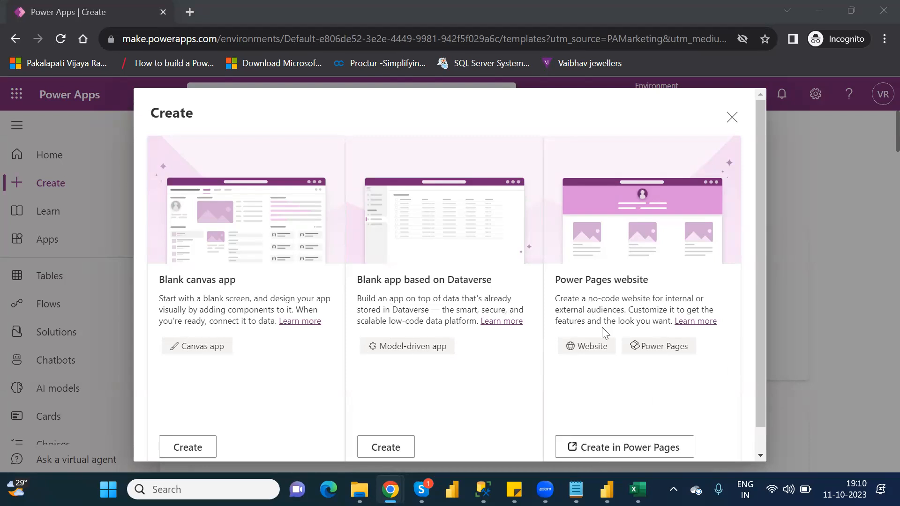
click(391, 450)
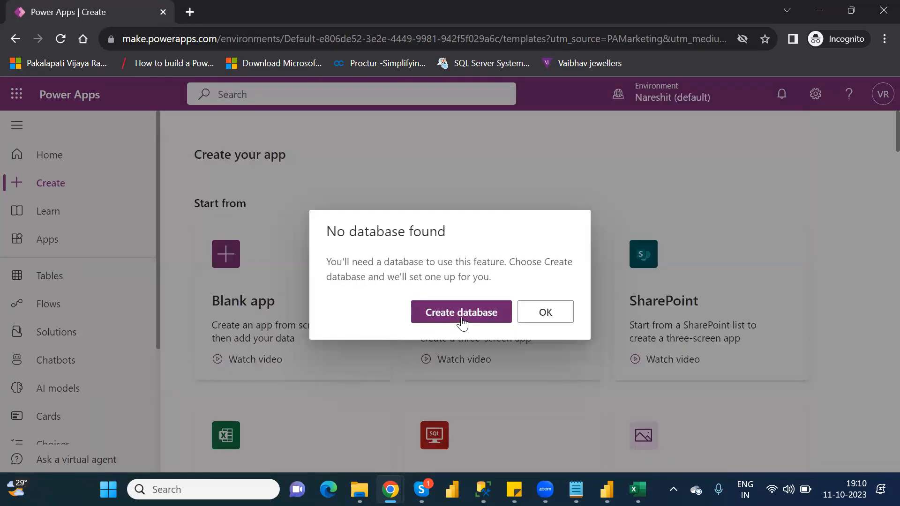
click(565, 316)
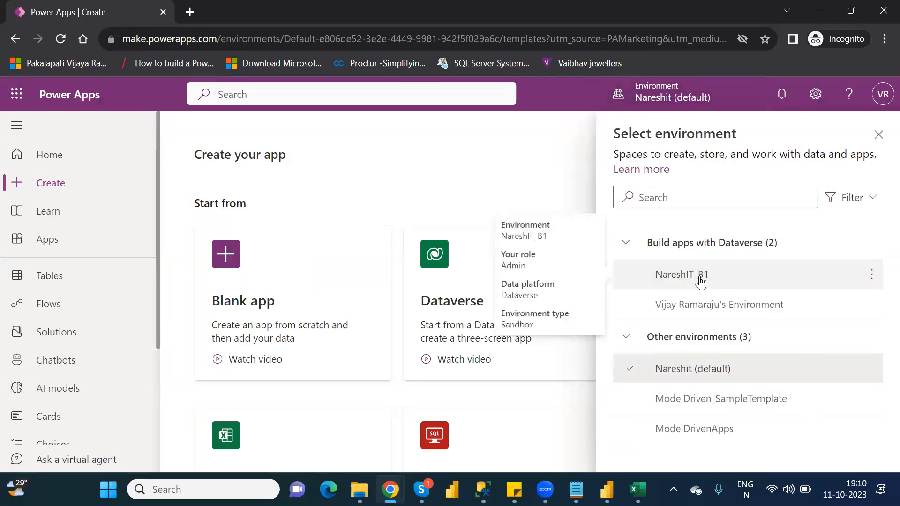
Step: Switch to the NareshIT_B1 environment and delete the First_ModelDriven_App app
click(700, 280)
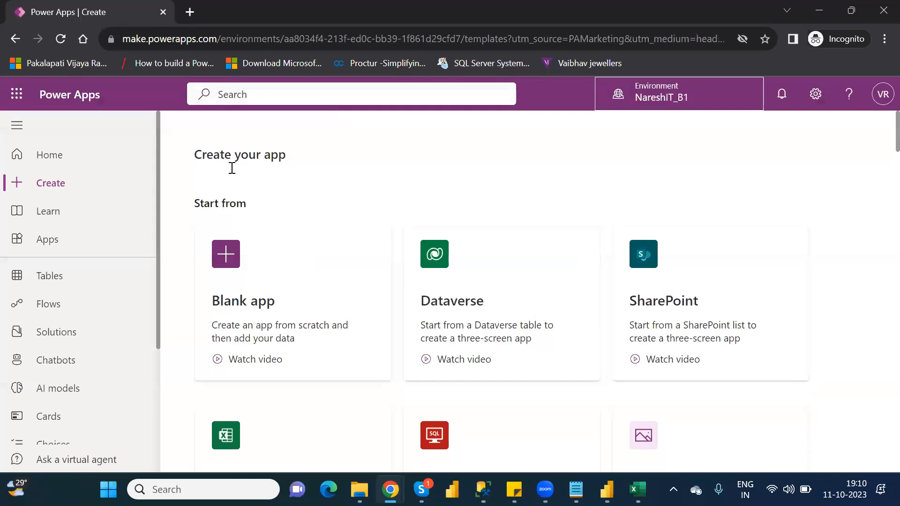
click(49, 241)
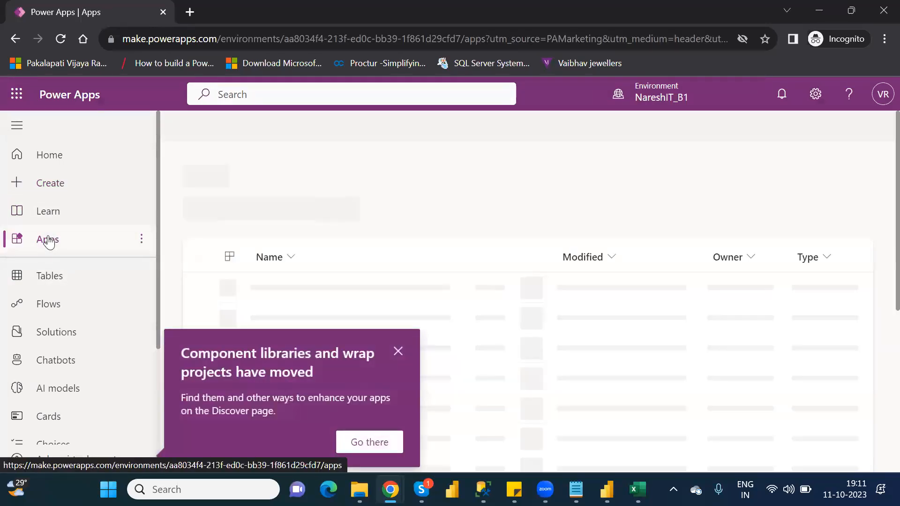
click(398, 352)
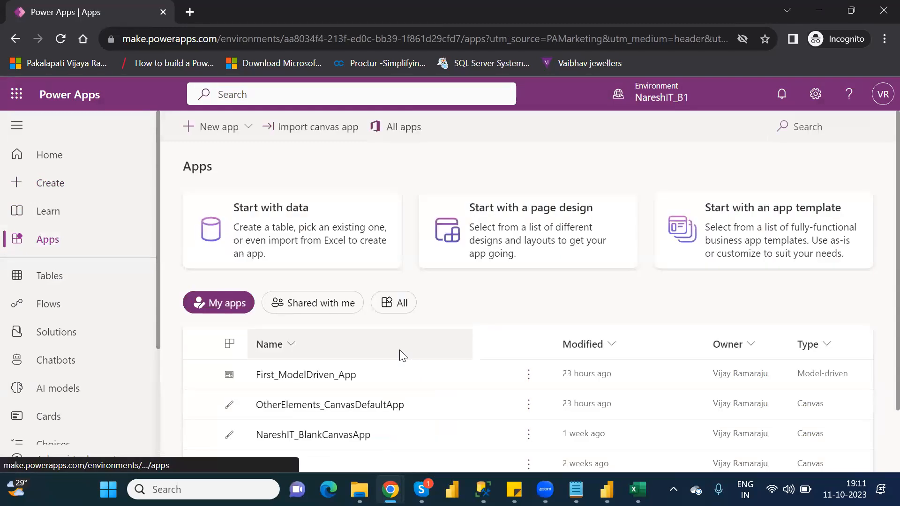
click(526, 376)
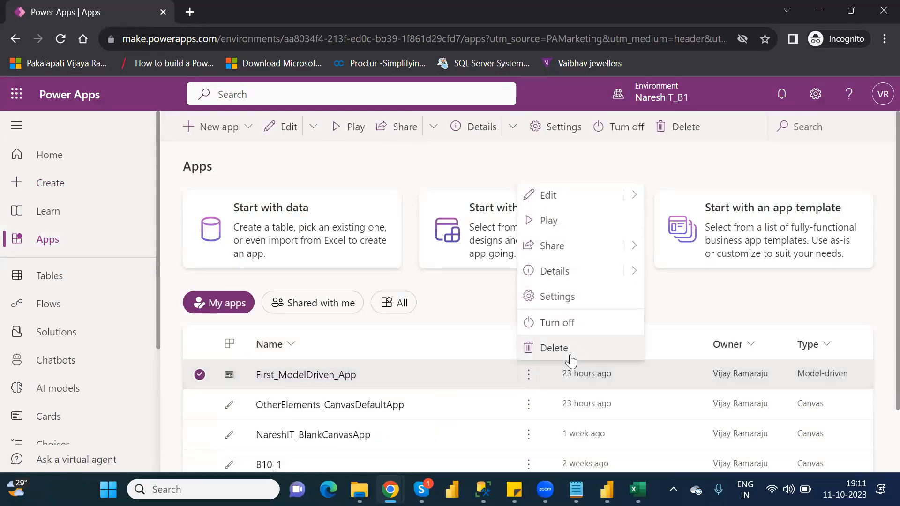
click(570, 352)
click(462, 336)
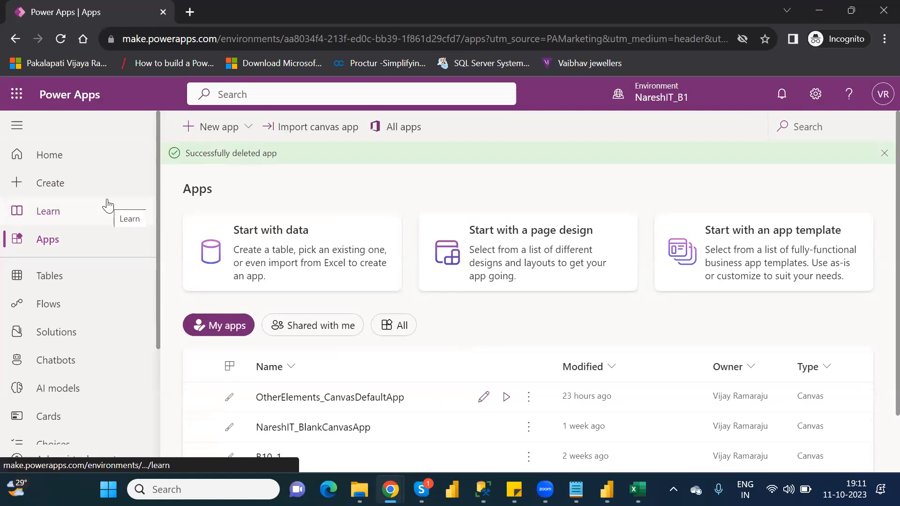
Step: Create a blank Dataverse-based model-driven app named Customer_ModelDrivenApp
click(63, 184)
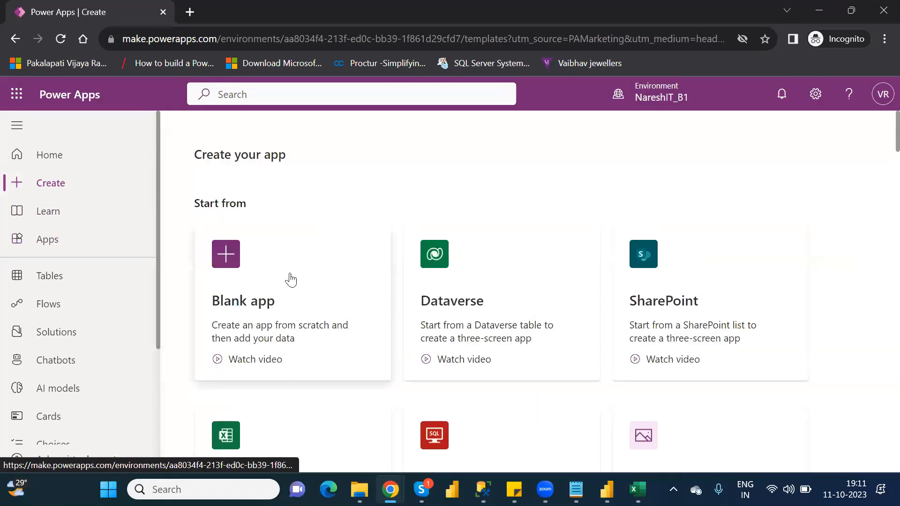
click(288, 278)
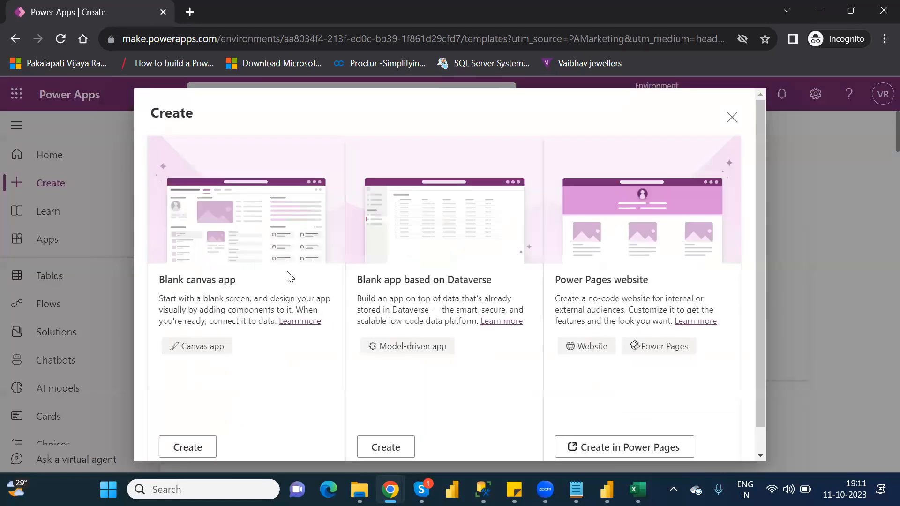
click(395, 449)
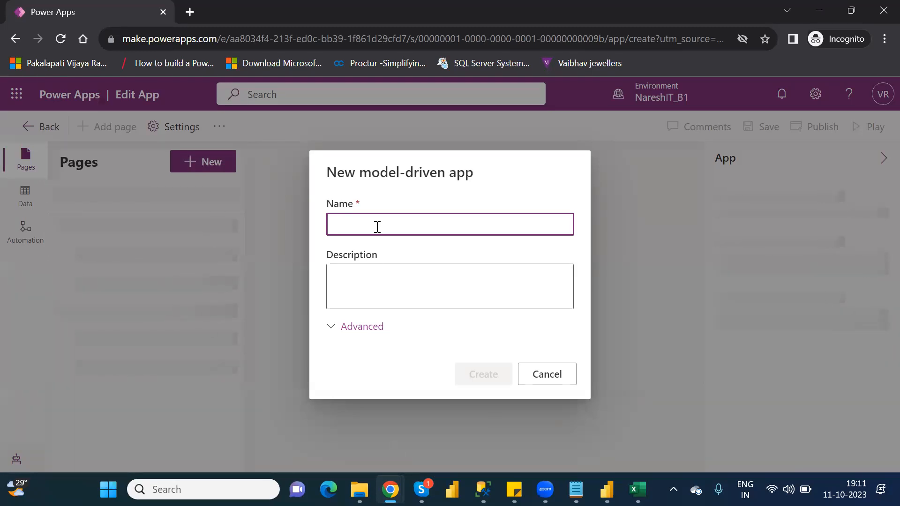
text(C)
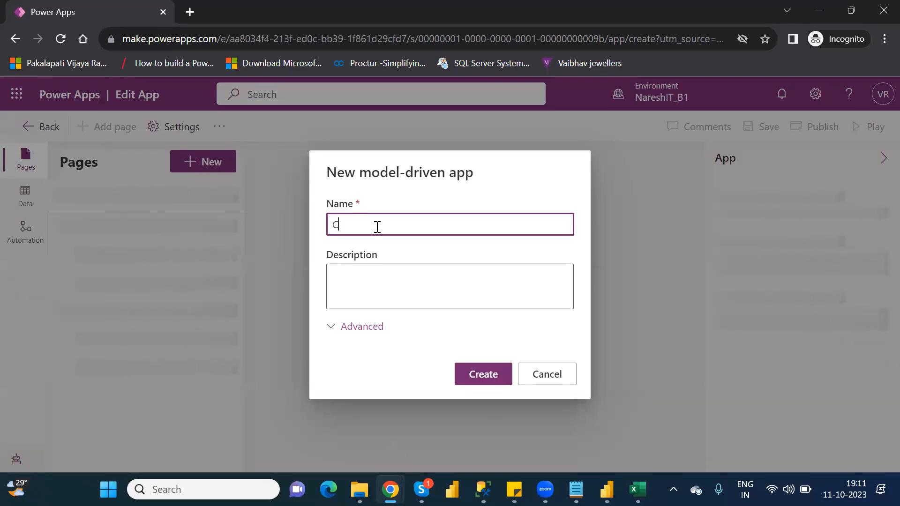
text(ustomer_ ModelDrivenApp)
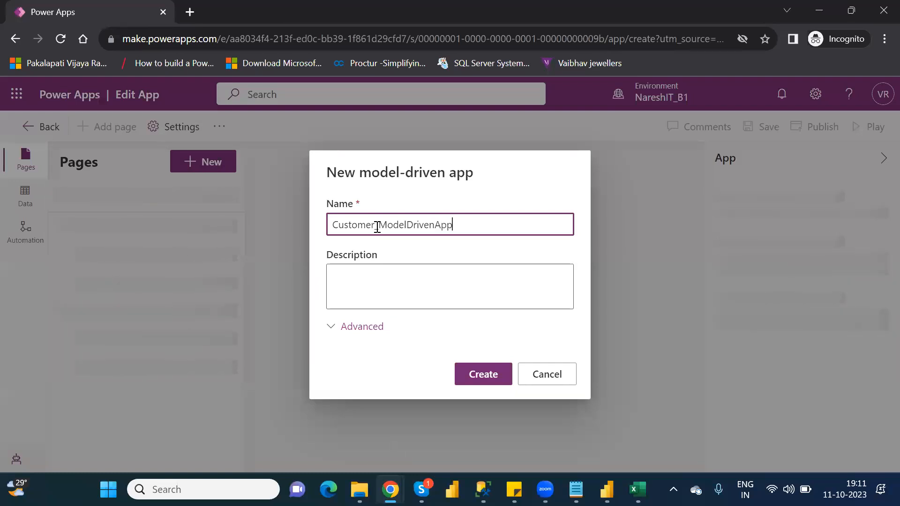
click(481, 375)
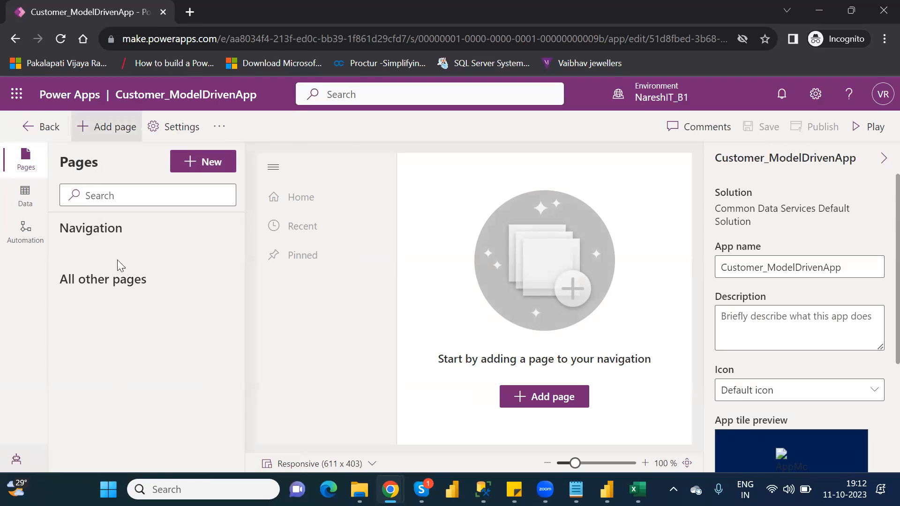
Step: Try to switch the app to the classic designer, publishing the changes before continuing
click(219, 129)
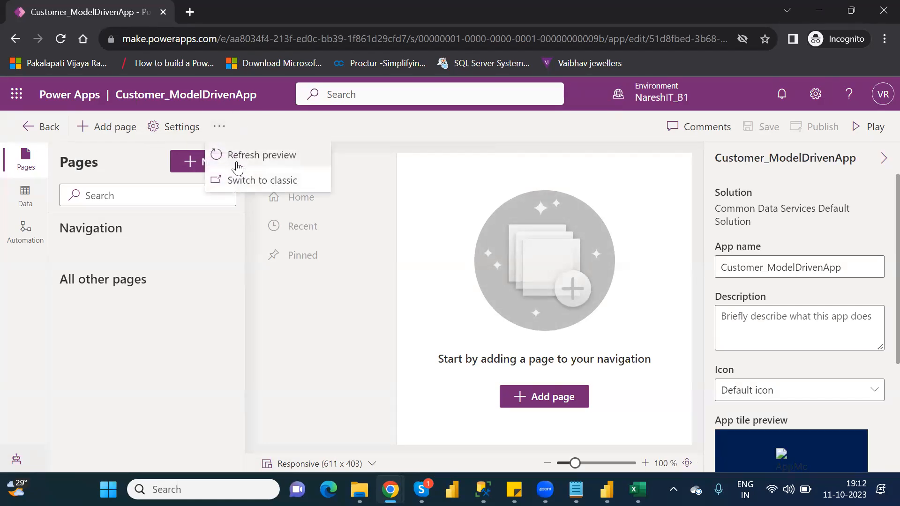
click(257, 183)
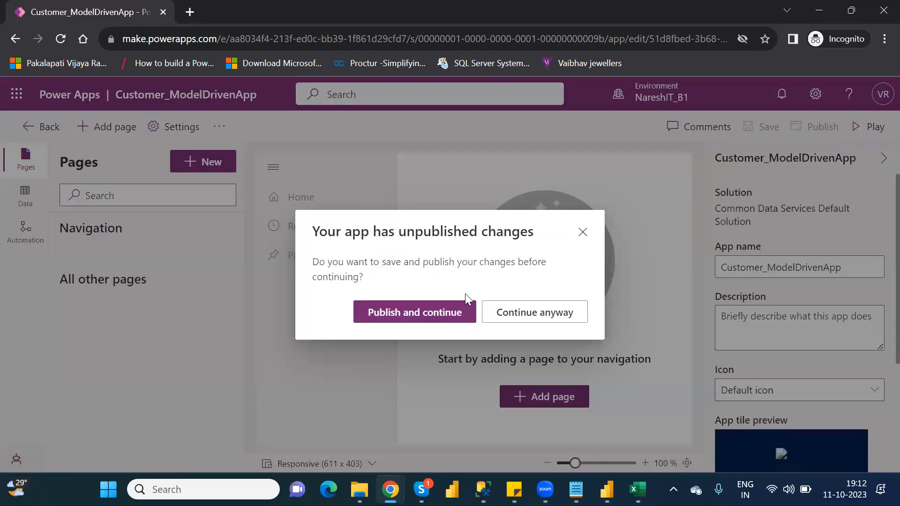
click(441, 311)
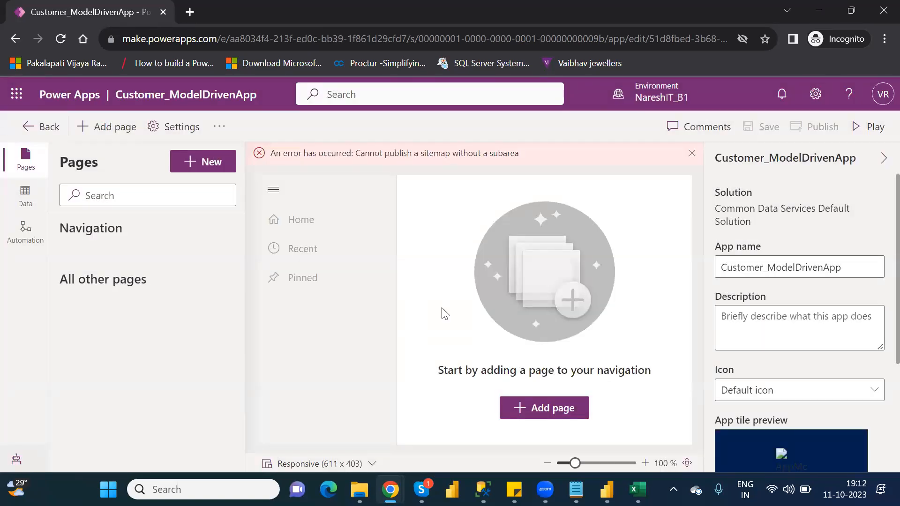
Step: Switch the app to the classic App Designer without publishing its changes
click(223, 129)
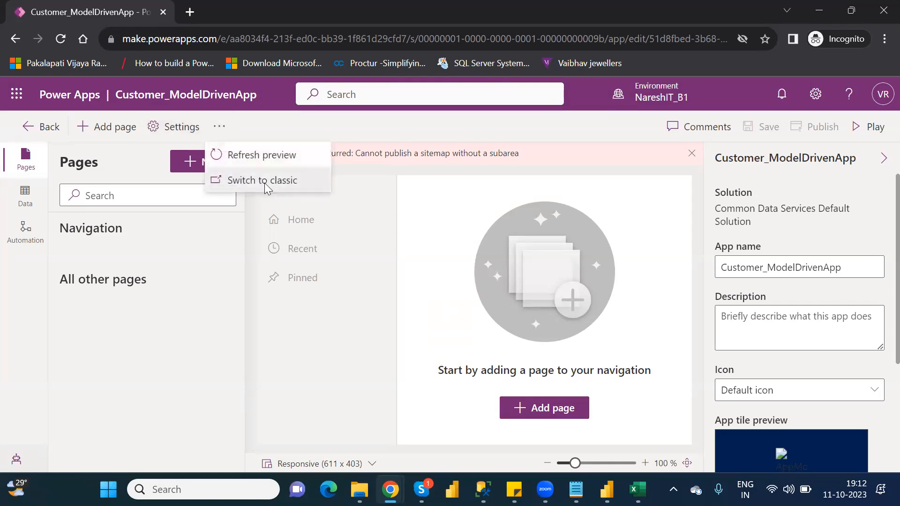
click(261, 180)
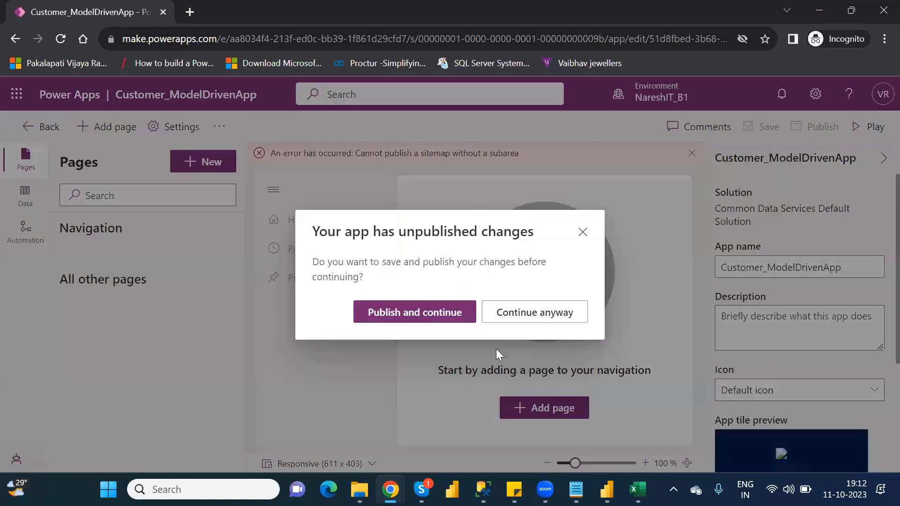
click(524, 313)
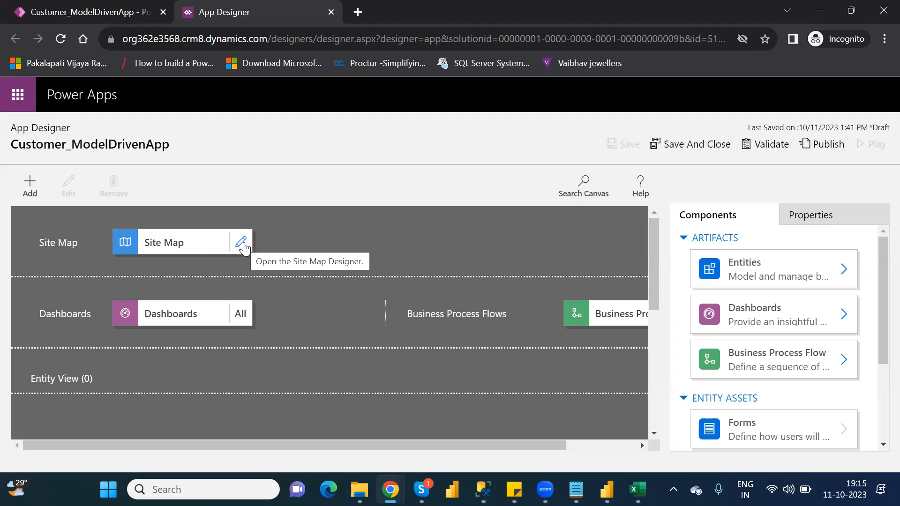
Step: Open the app's Site Map for editing in the Sitemap Designer
click(29, 187)
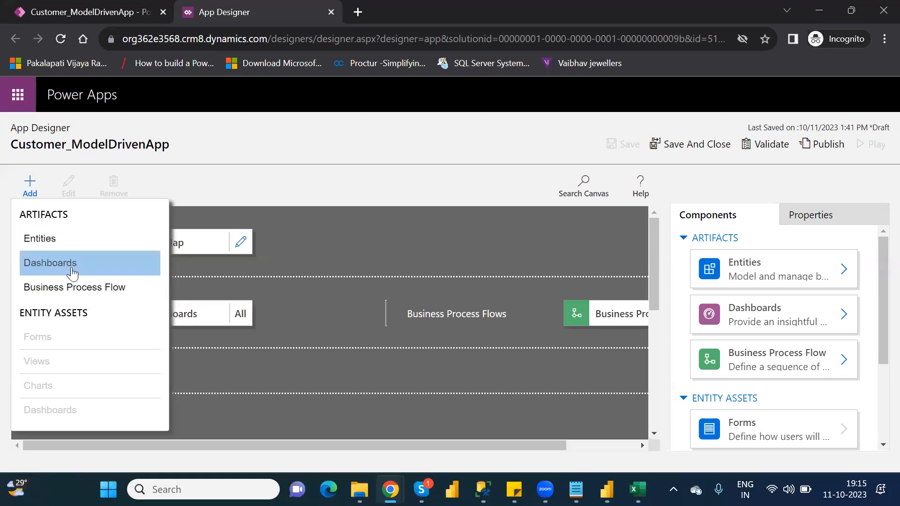
key(Escape)
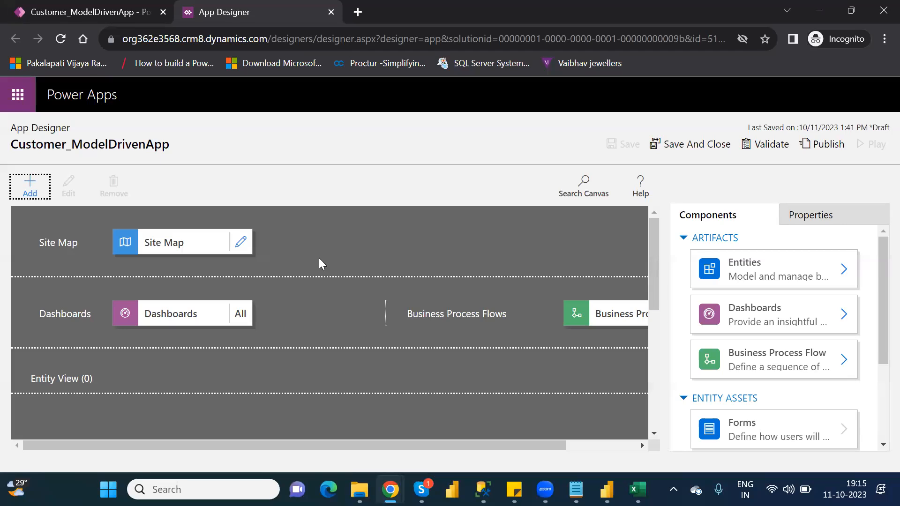
click(240, 242)
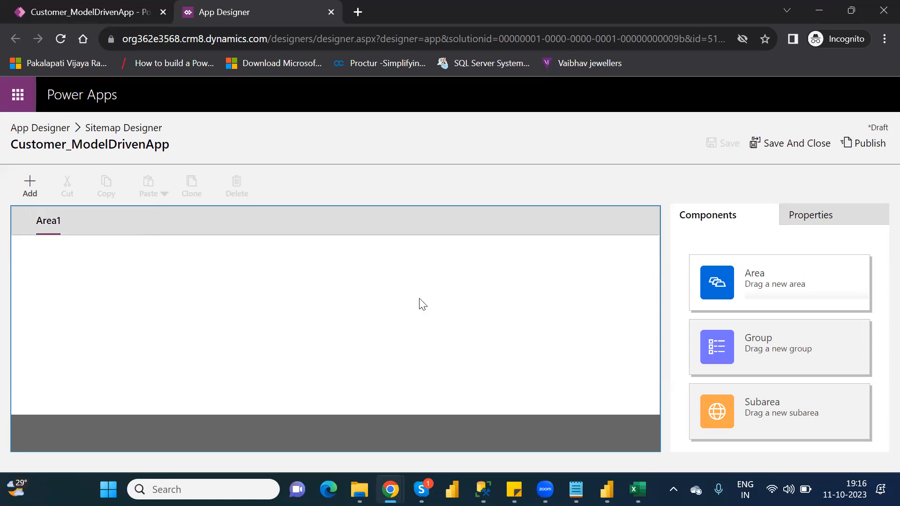
Step: Open Paint and draw a rectangle of about 210 × 77 px near the canvas's upper-left corner, labelled "Area" inside
key(super)
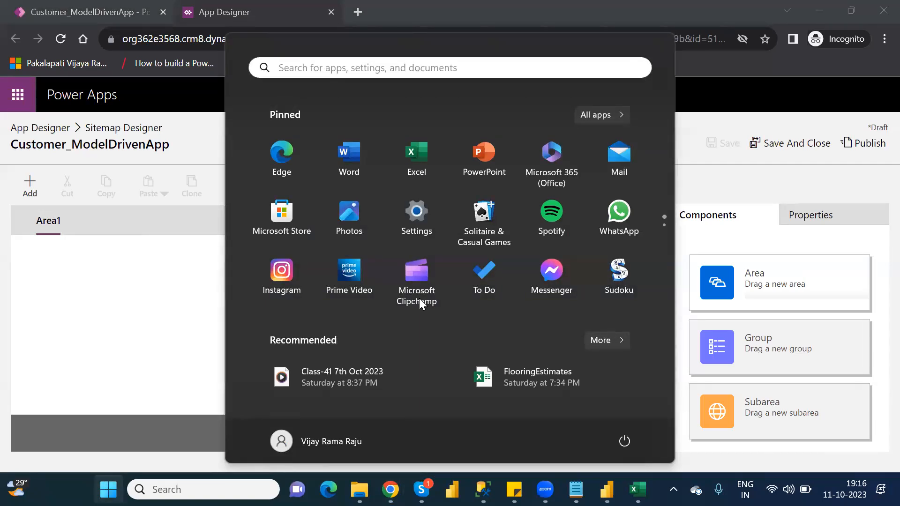
text(paint)
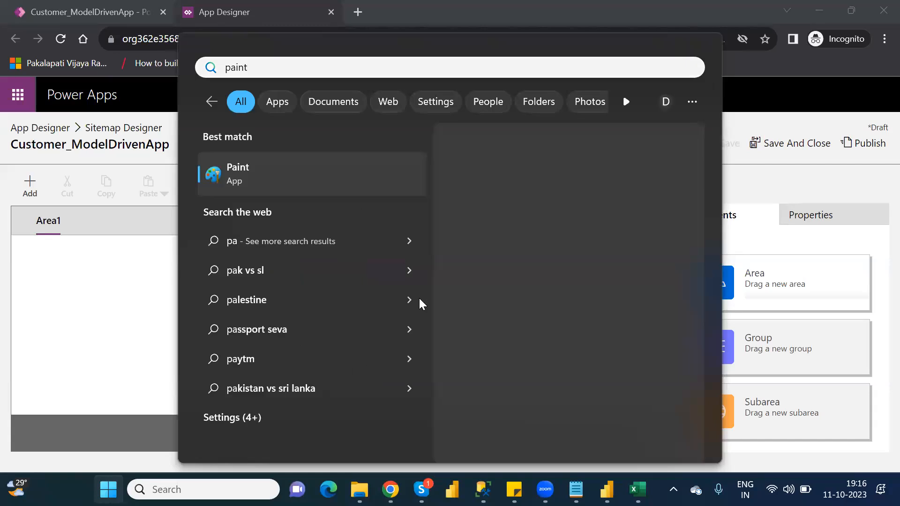
key(Return)
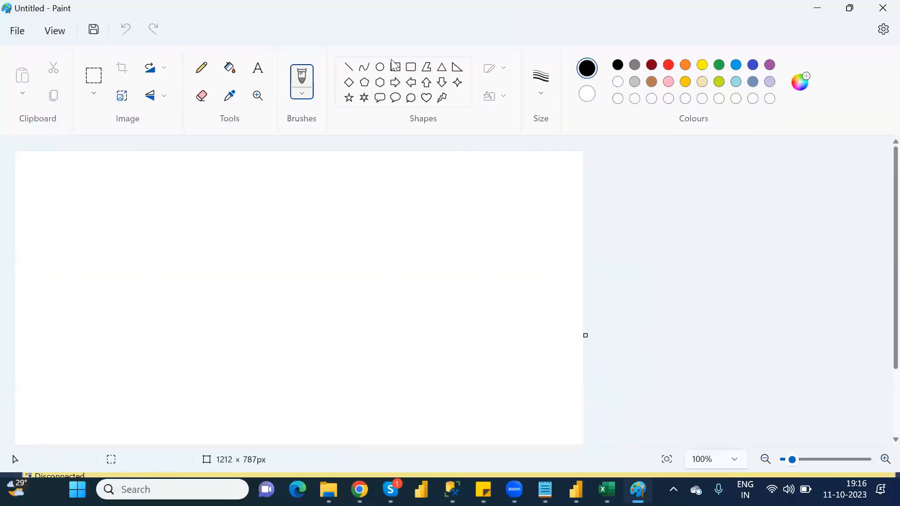
click(396, 68)
mouse_move(90, 178)
mouse_down()
mouse_move(184, 228)
mouse_move(189, 214)
mouse_up()
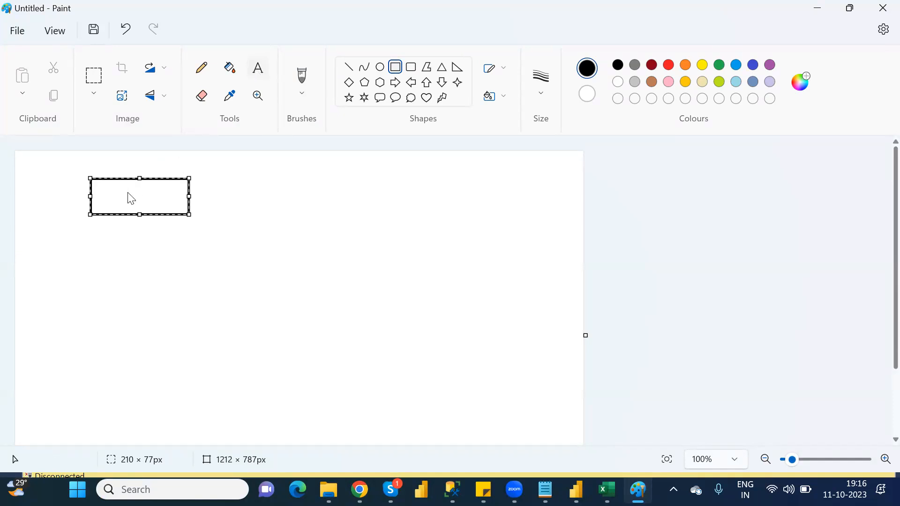
click(110, 193)
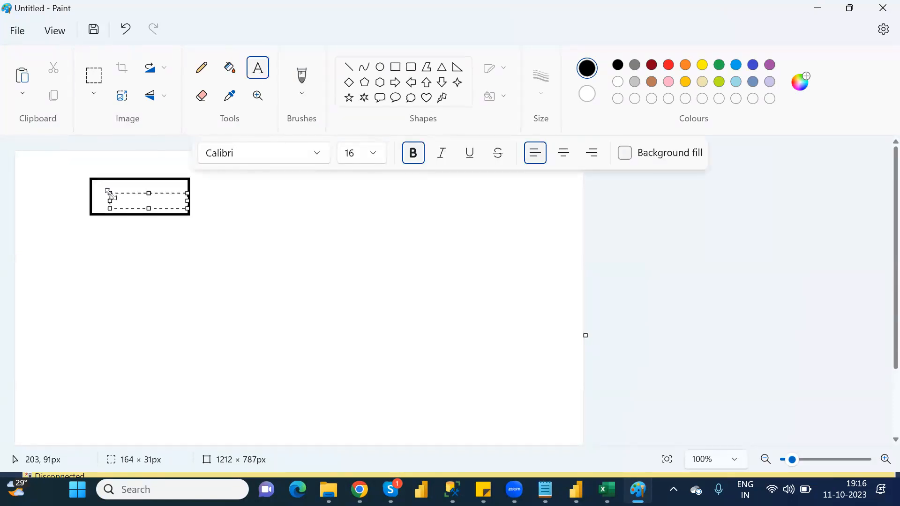
text(Area)
click(232, 257)
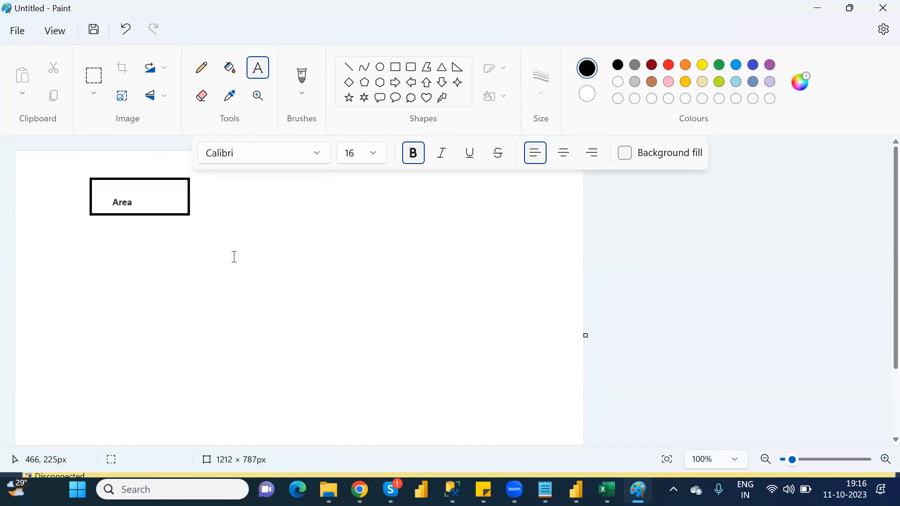
Step: Add the caption "Creating a tabs" directly beside the Area box
click(206, 201)
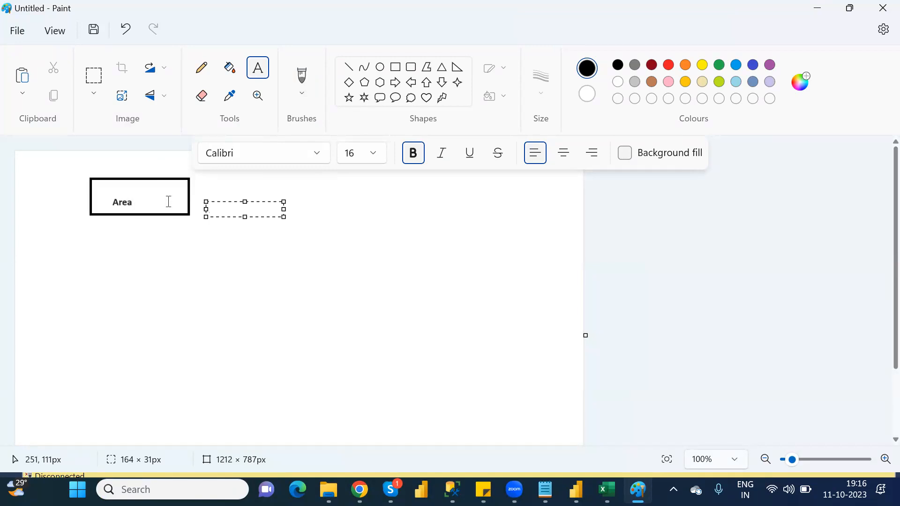
click(198, 191)
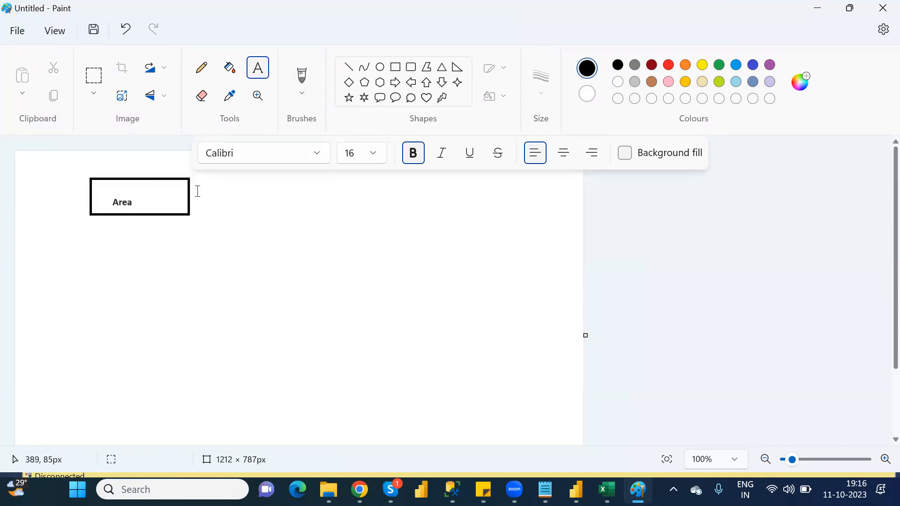
click(197, 191)
text(Creating a tabl)
key(BackSpace)
text(s)
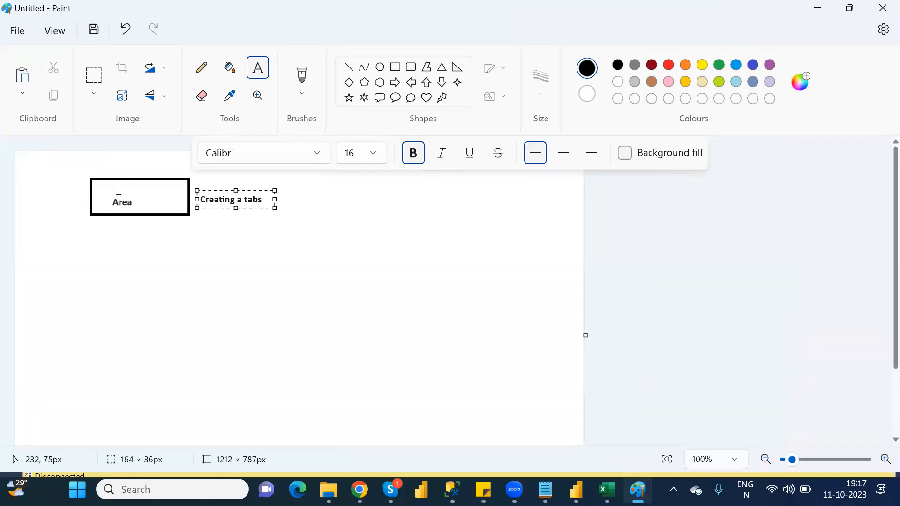
click(142, 236)
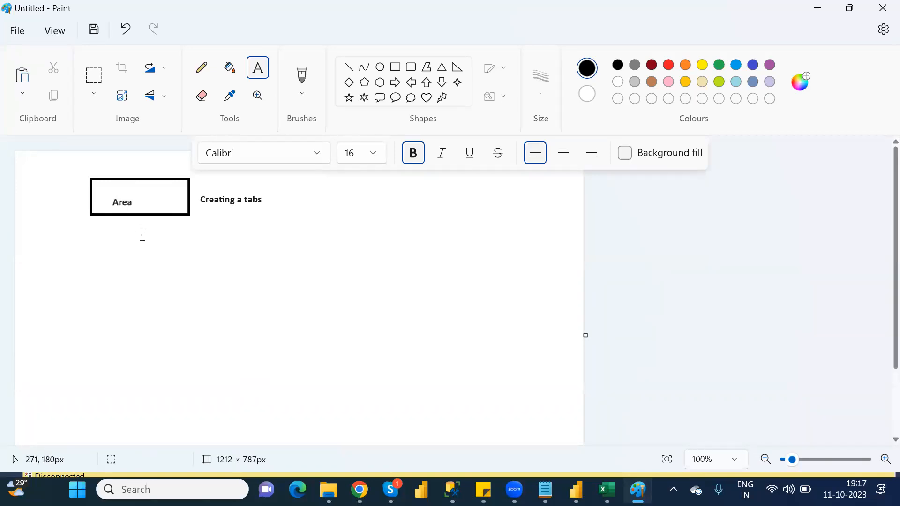
Step: Draw a rectangle of about 167 × 91 px below and slightly right of the Area box, and label it "Group"
click(395, 71)
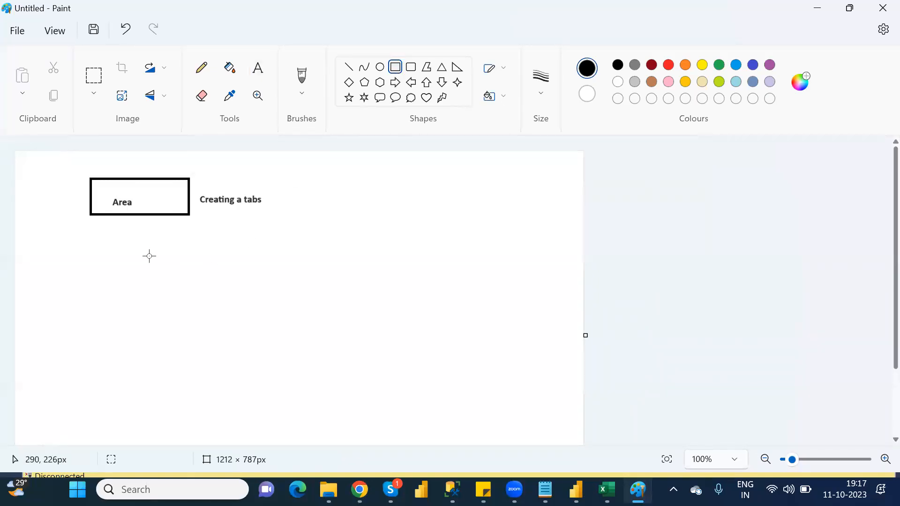
drag(137, 245, 215, 286)
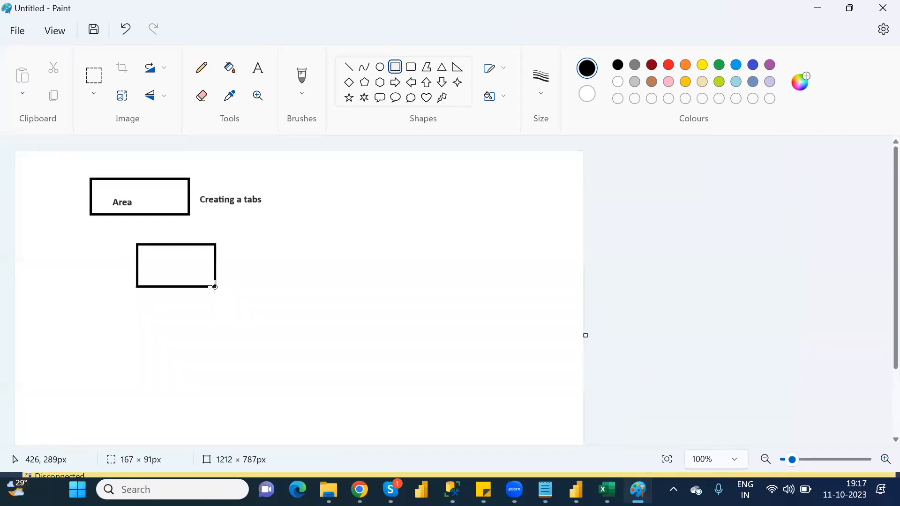
click(257, 70)
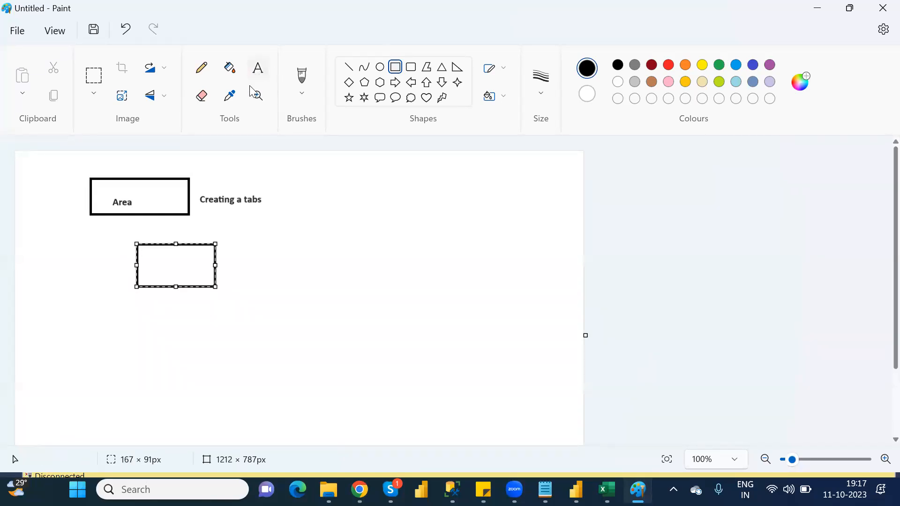
click(159, 267)
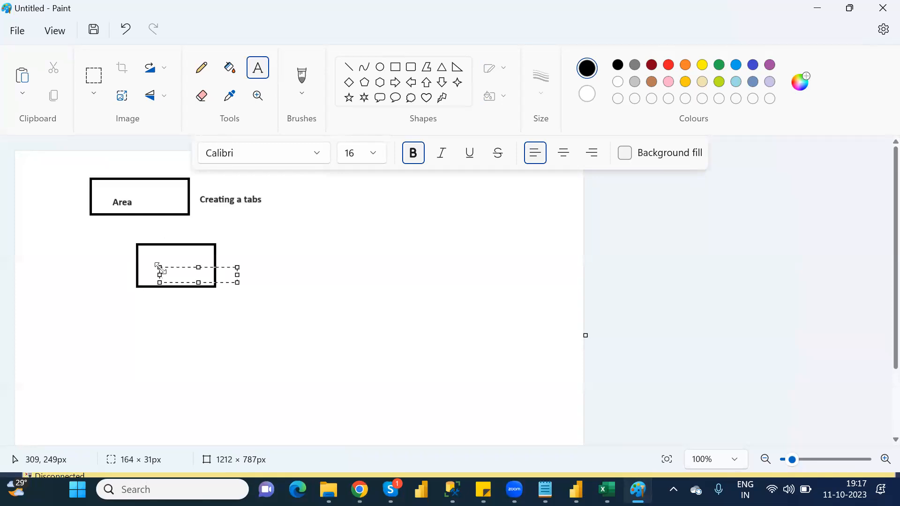
text(Group)
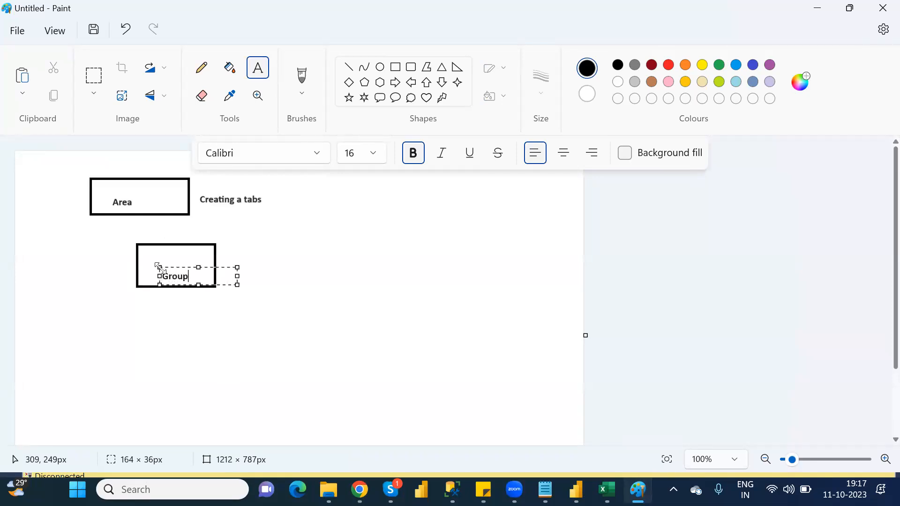
click(241, 268)
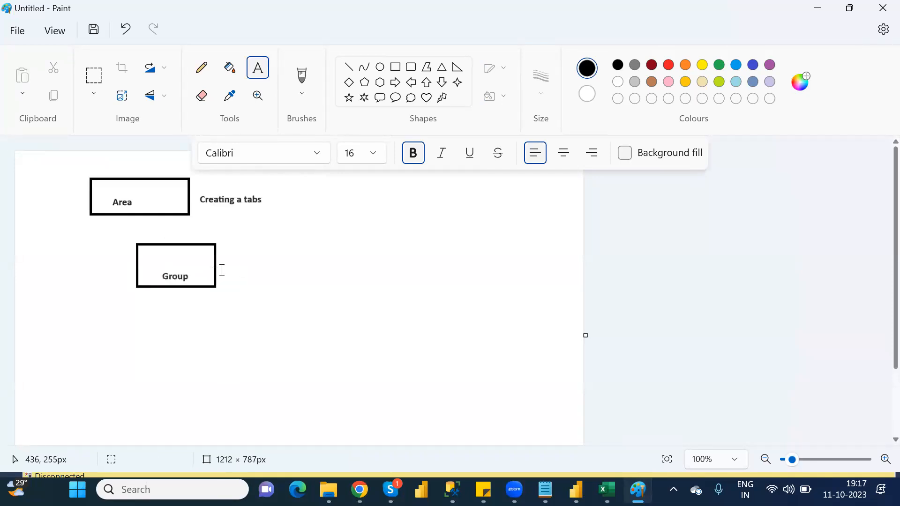
Step: Add the caption "Sections" directly beside the Group box
click(224, 268)
text(Section)
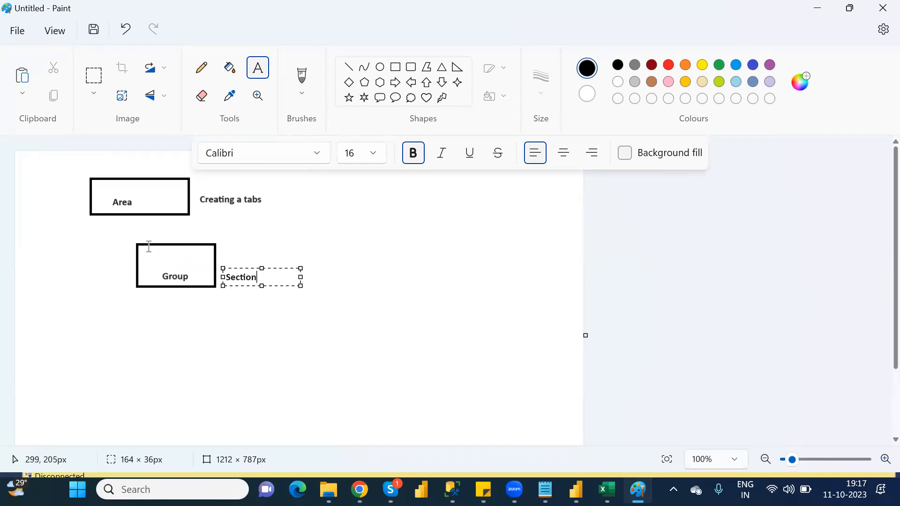
text(s)
click(215, 329)
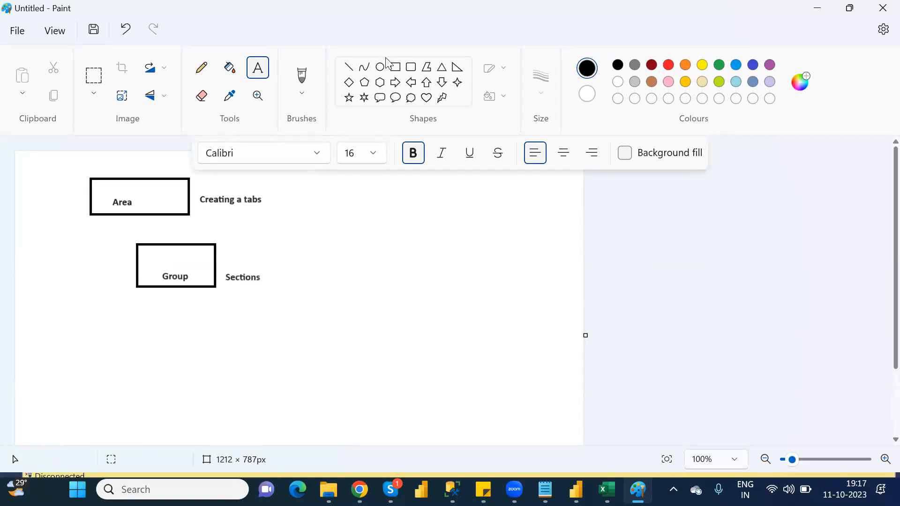
Step: Draw a rectangle of about 165 × 76 px below and slightly right of the Group box, and label it "Sub Area"
click(395, 69)
drag(184, 311, 261, 347)
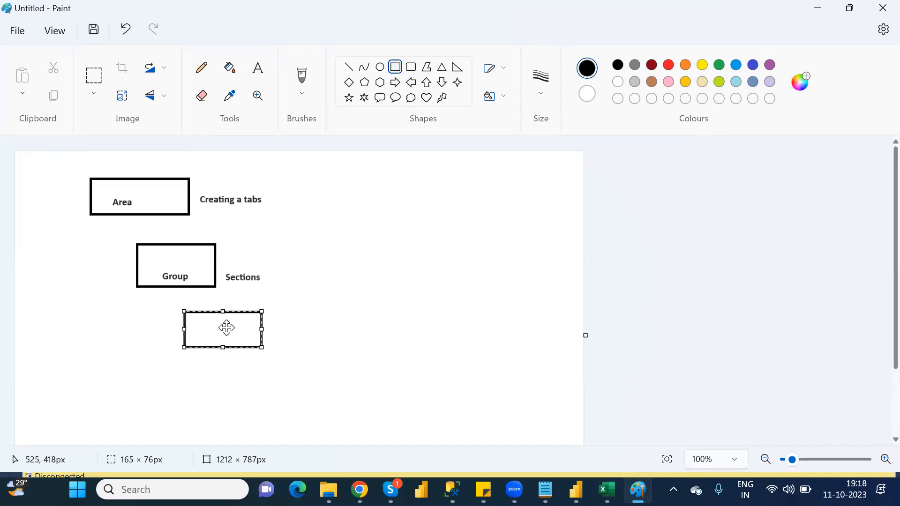
click(259, 71)
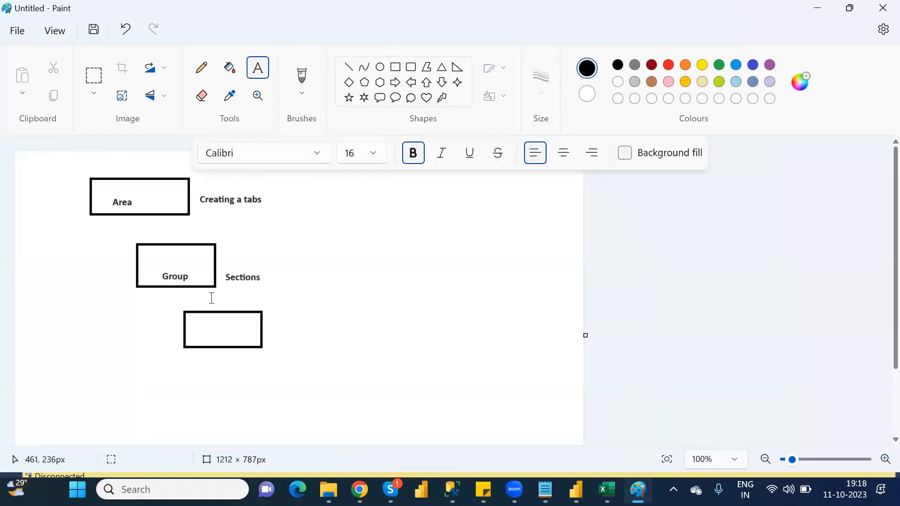
click(201, 325)
text(Sub Area)
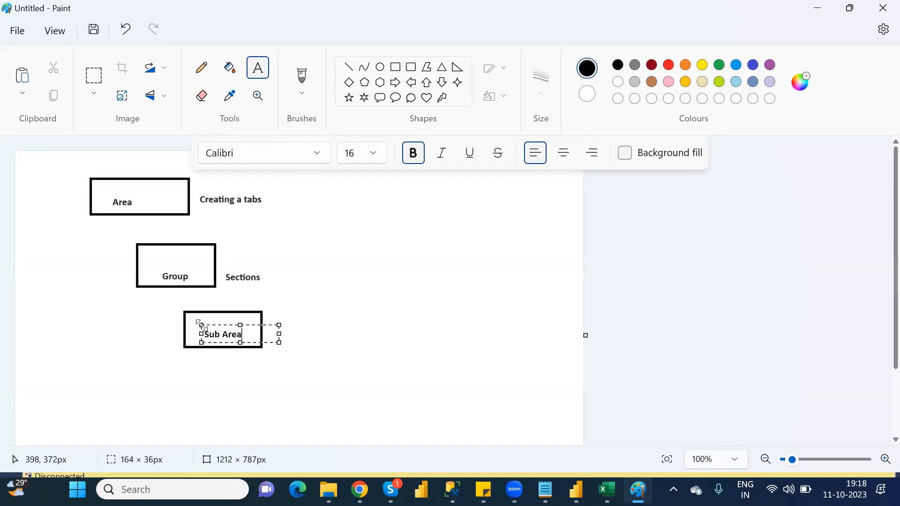
click(321, 343)
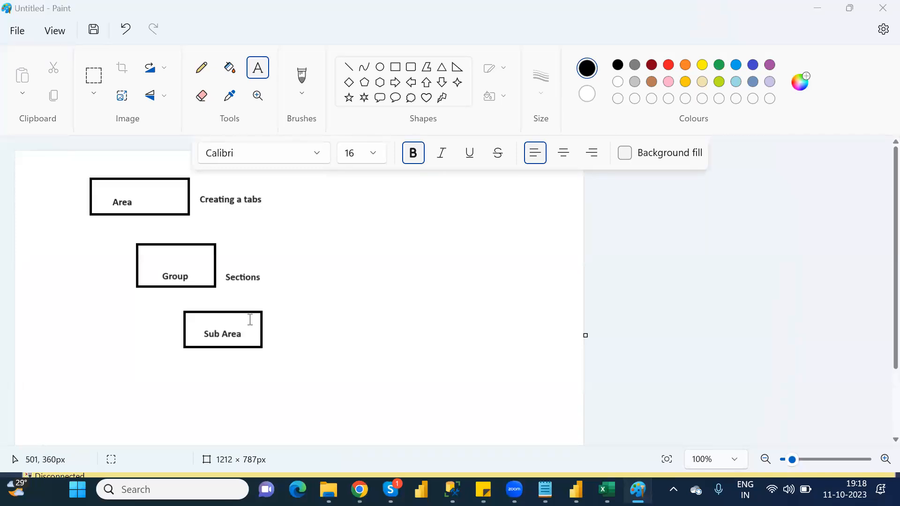
Step: Switch back to the Sitemap Designer in Chrome and examine the properties of Area1, especially its title
key(alt+Tab)
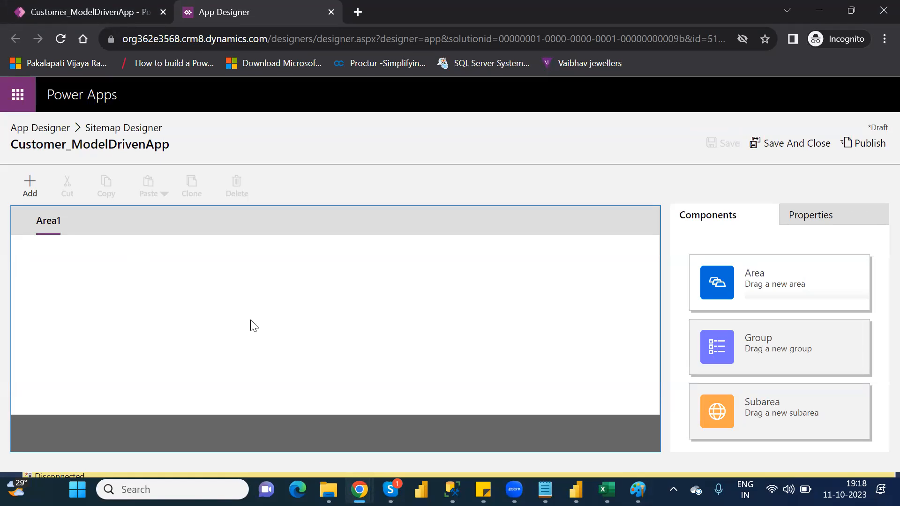
mouse_move(43, 221)
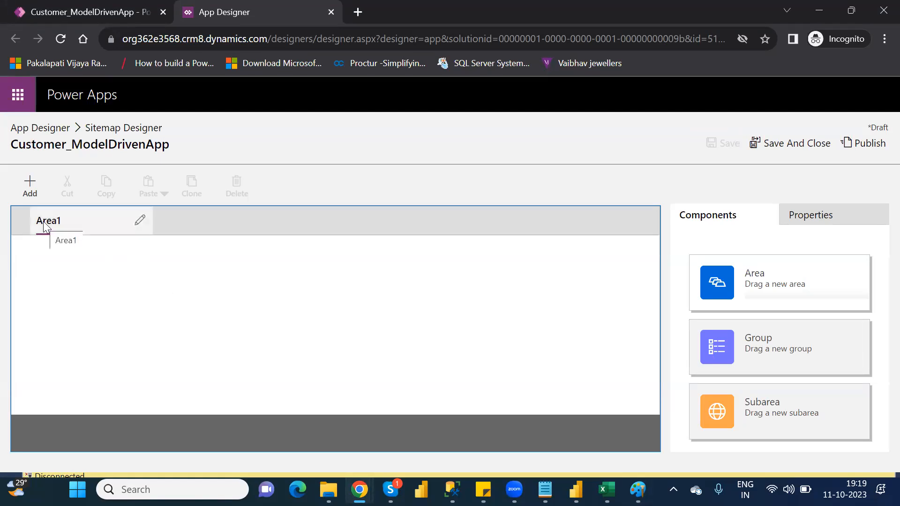
click(43, 221)
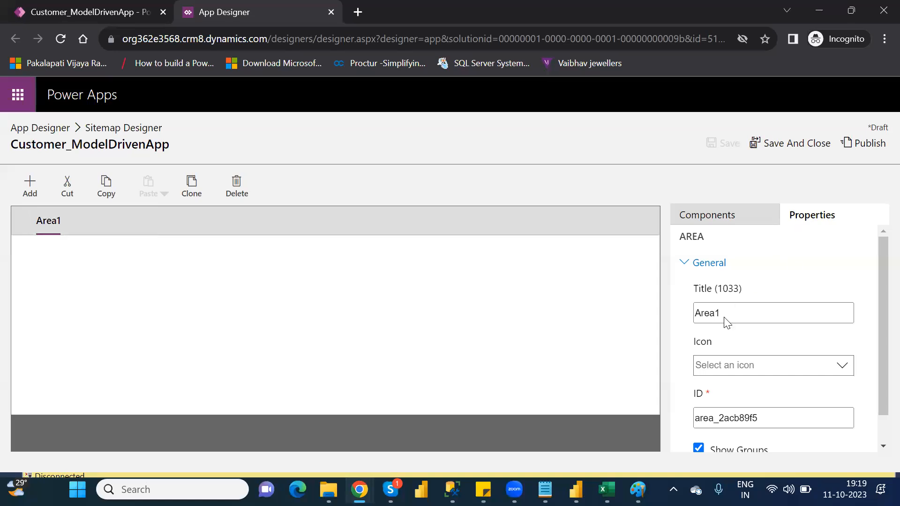
click(703, 314)
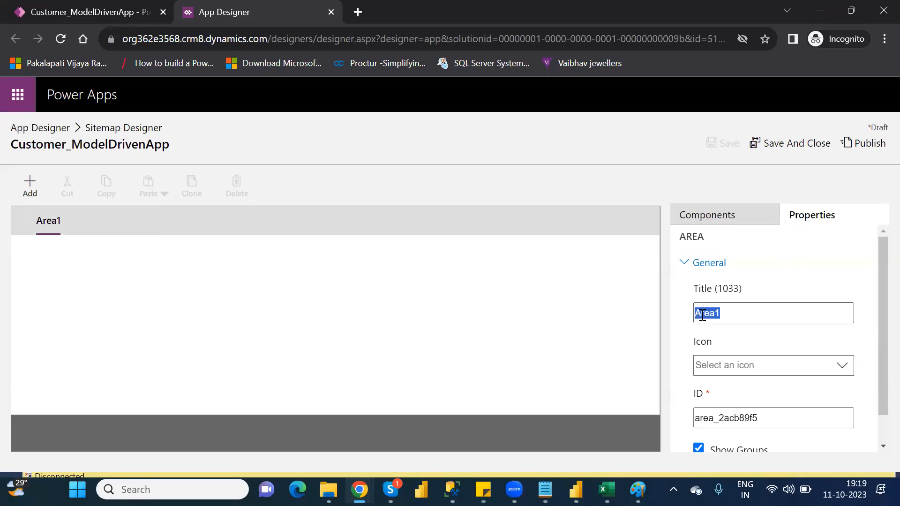
click(239, 308)
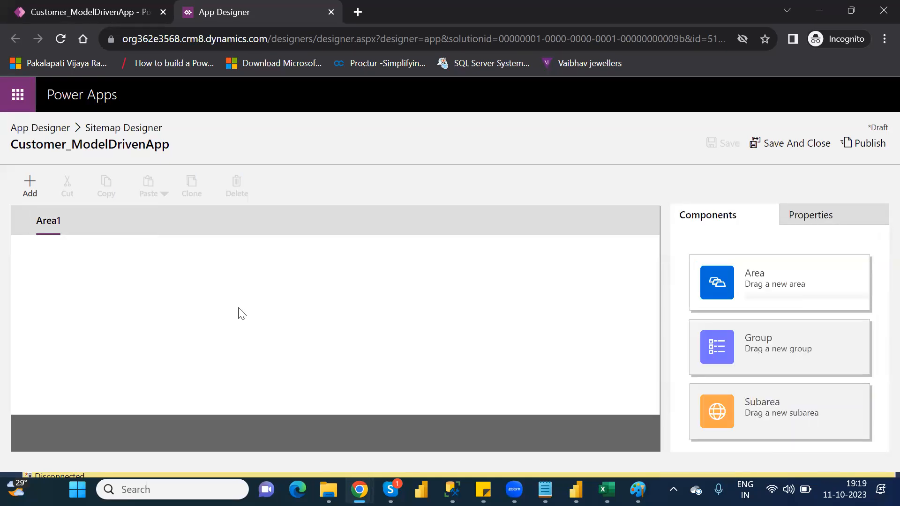
Step: Add a new area beside Area1 in the site map and delete it again
click(27, 191)
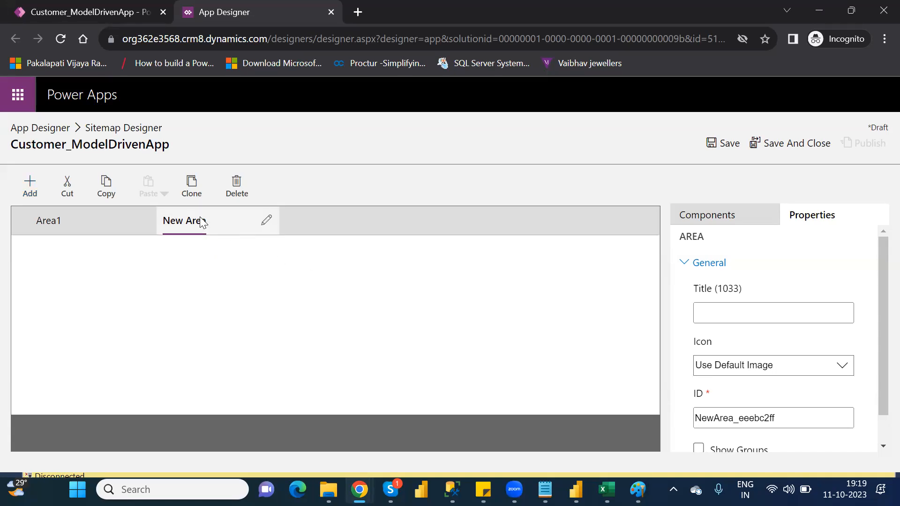
click(237, 185)
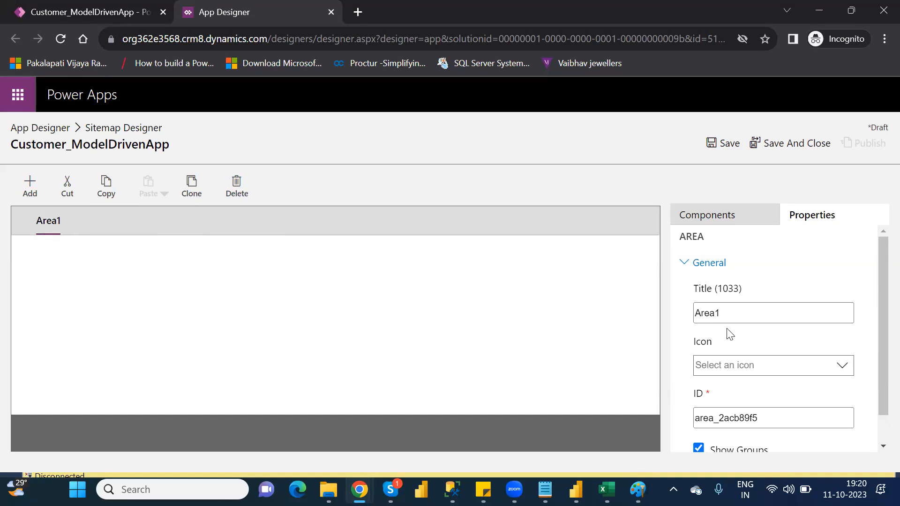
Step: Change the title of Area1 to CustomerMD and reselect the area to view its properties
click(734, 316)
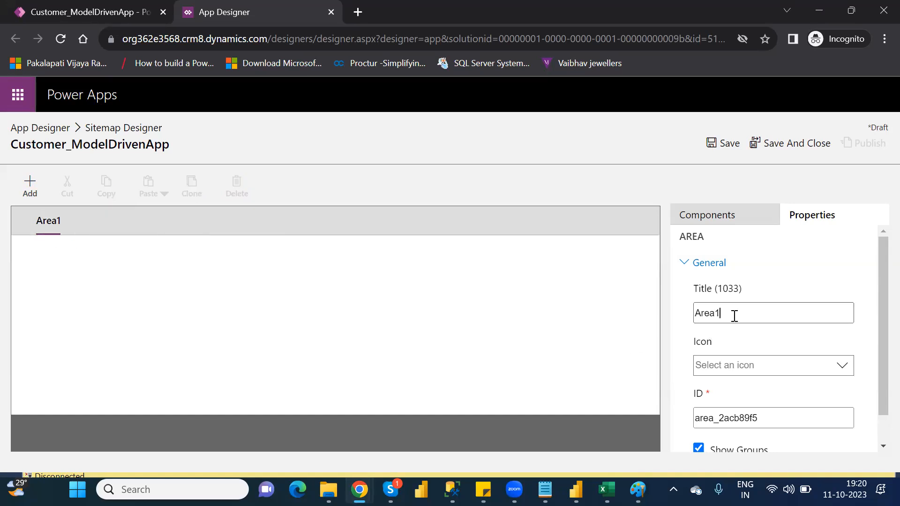
key(BackSpace)
key(BackSpace)
key(BackSpace)
key(BackSpace)
key(BackSpace)
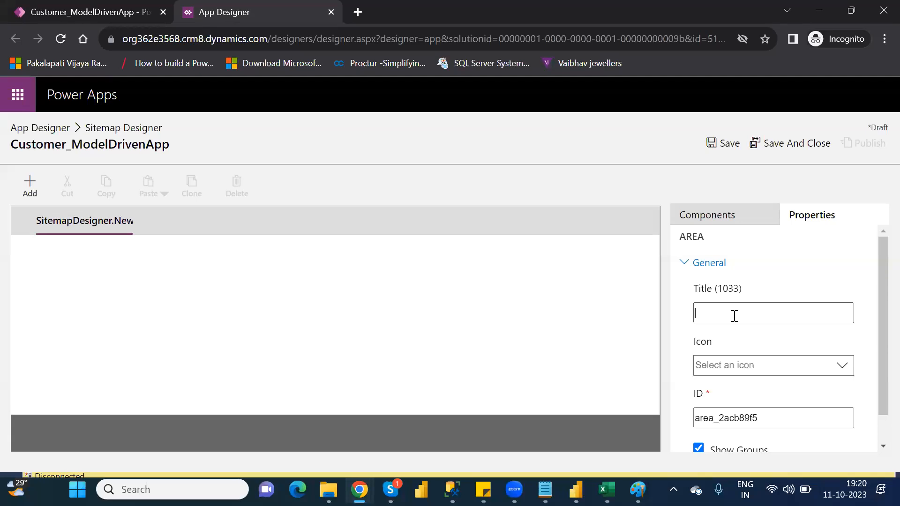
text(Customer)
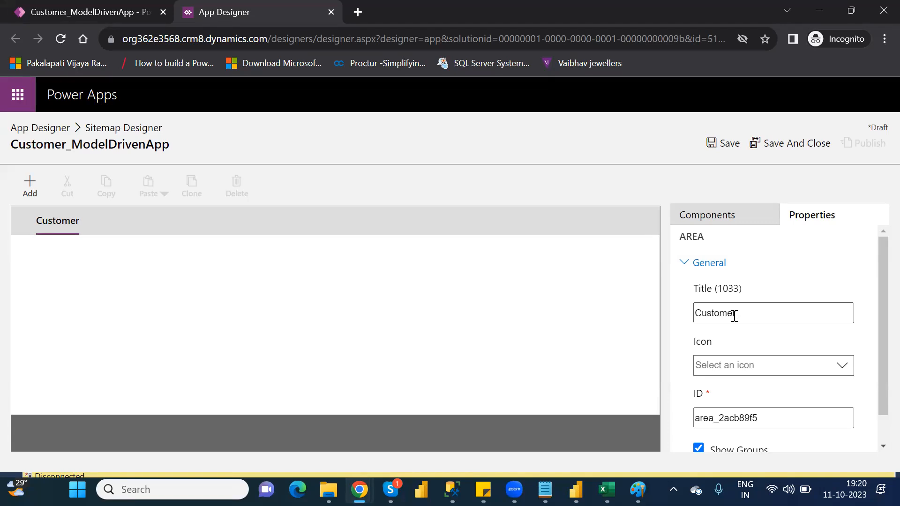
text(MD)
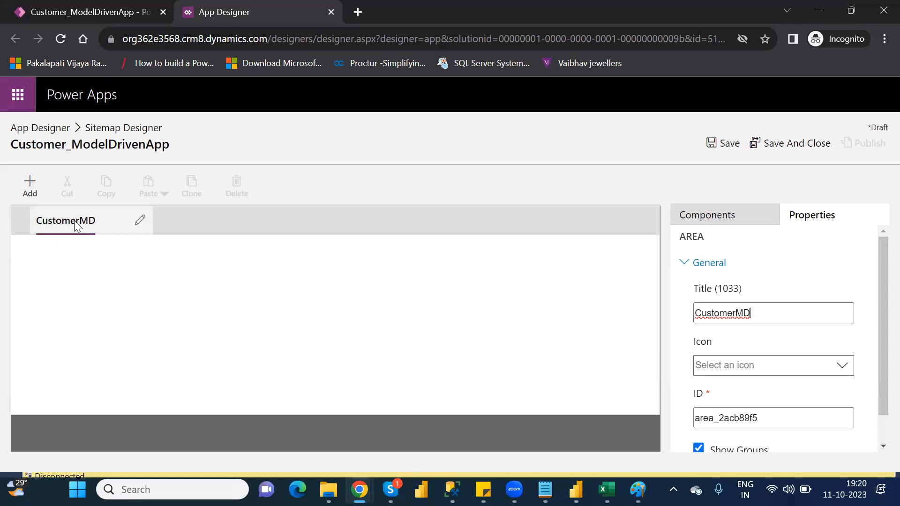
click(112, 257)
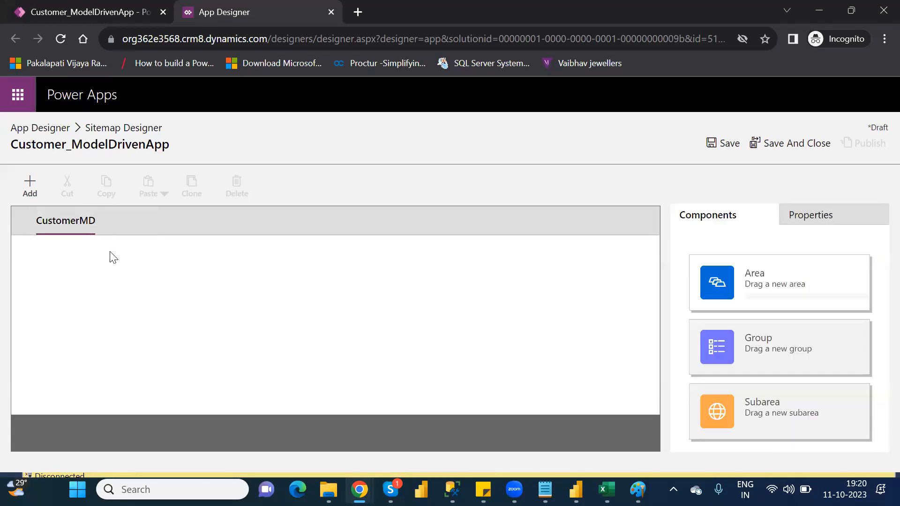
click(76, 228)
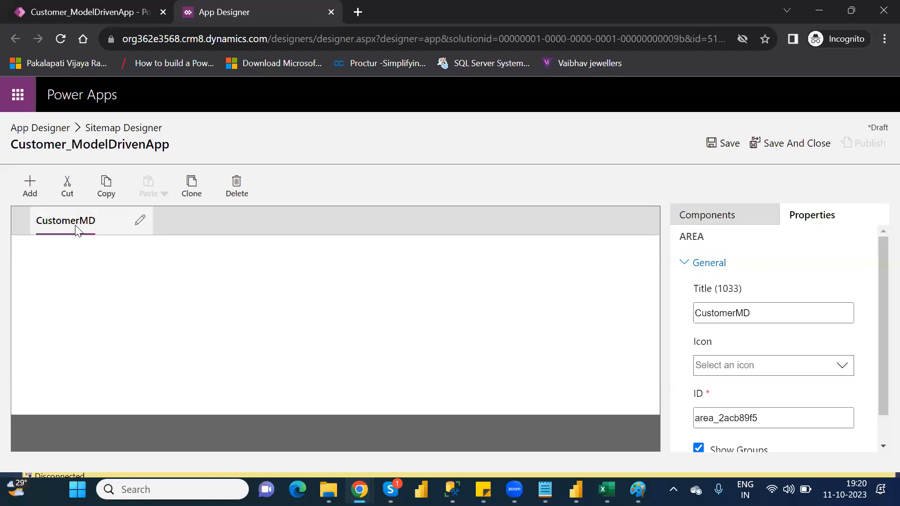
Step: Examine the properties of the CustomerMD area once more, then deselect it
click(96, 274)
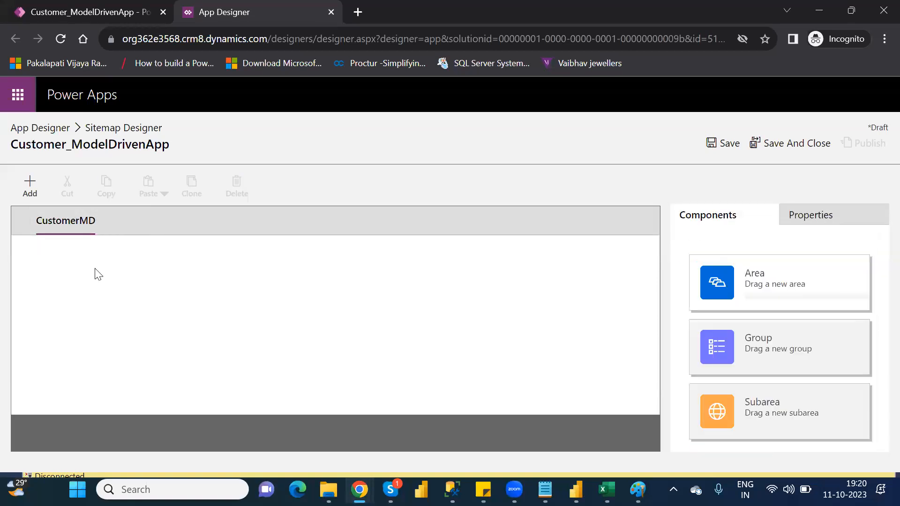
click(77, 222)
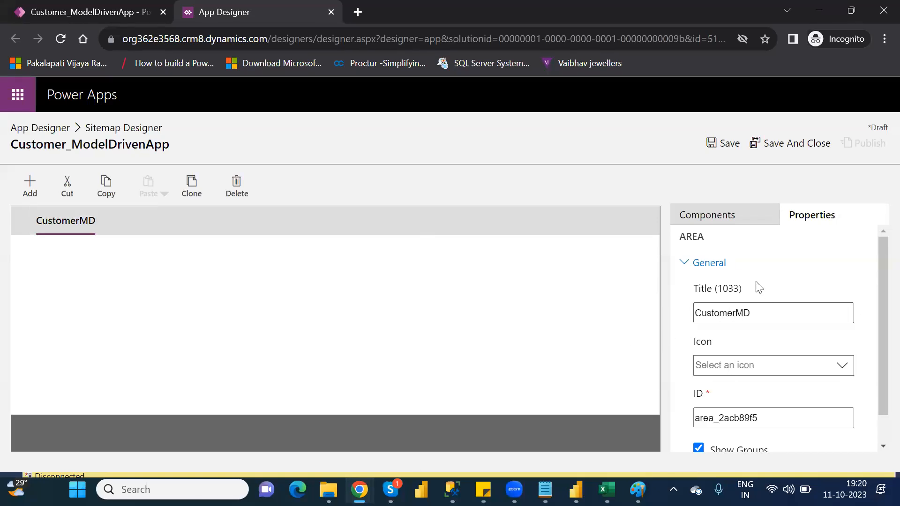
click(53, 253)
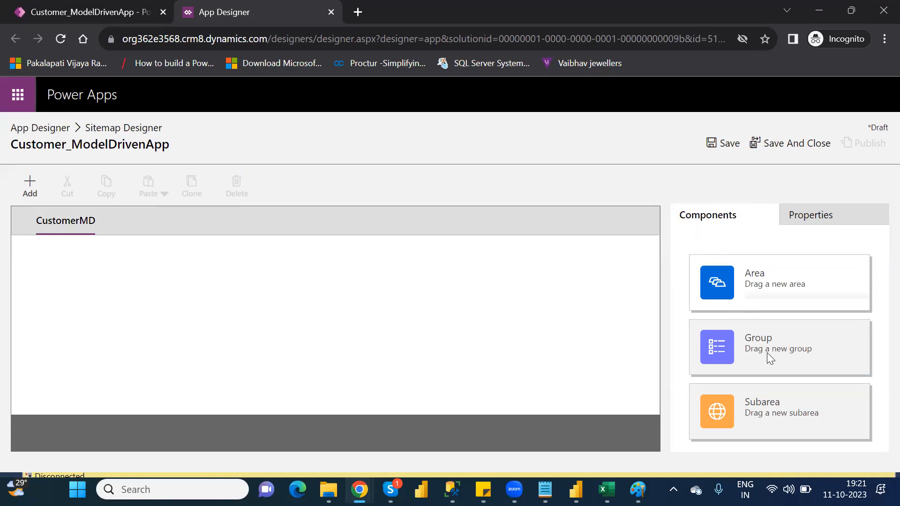
Step: Try to add a new group to the empty CustomerMD area
drag(774, 350, 402, 314)
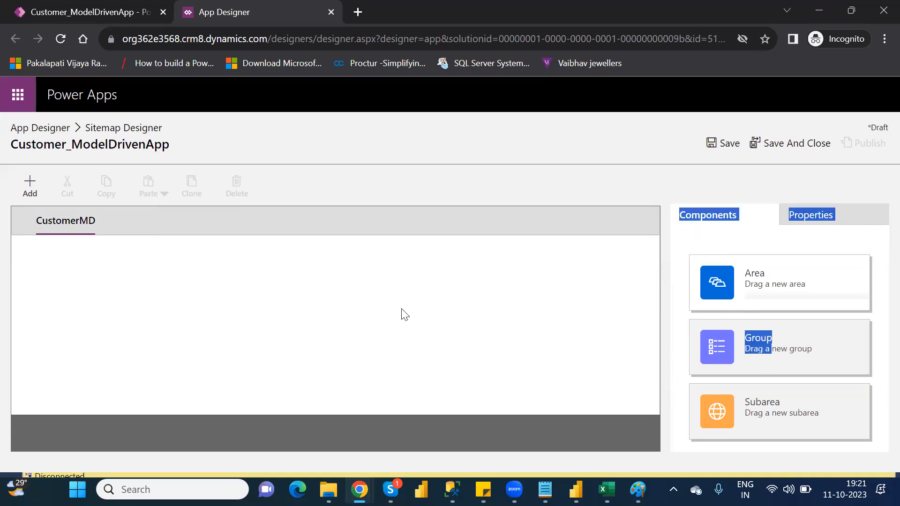
click(465, 319)
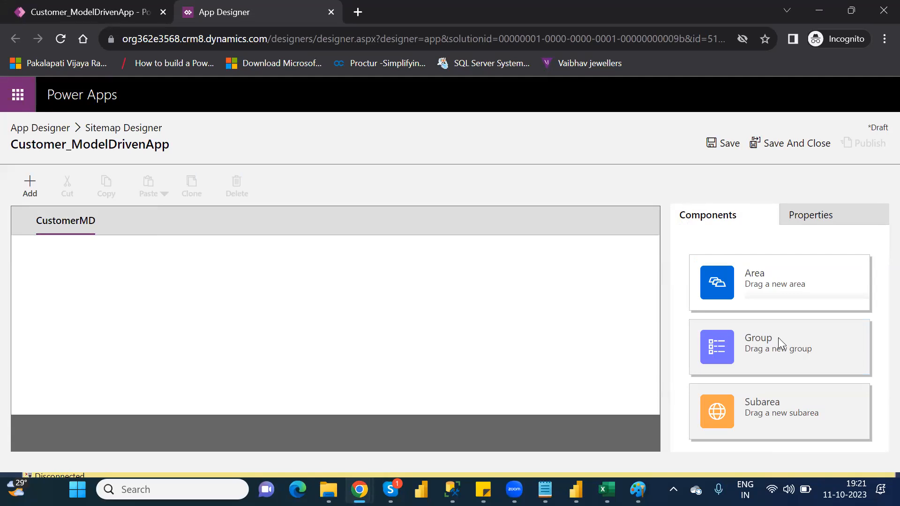
drag(778, 337, 814, 366)
click(814, 366)
drag(673, 349, 499, 330)
drag(738, 334, 760, 338)
click(285, 291)
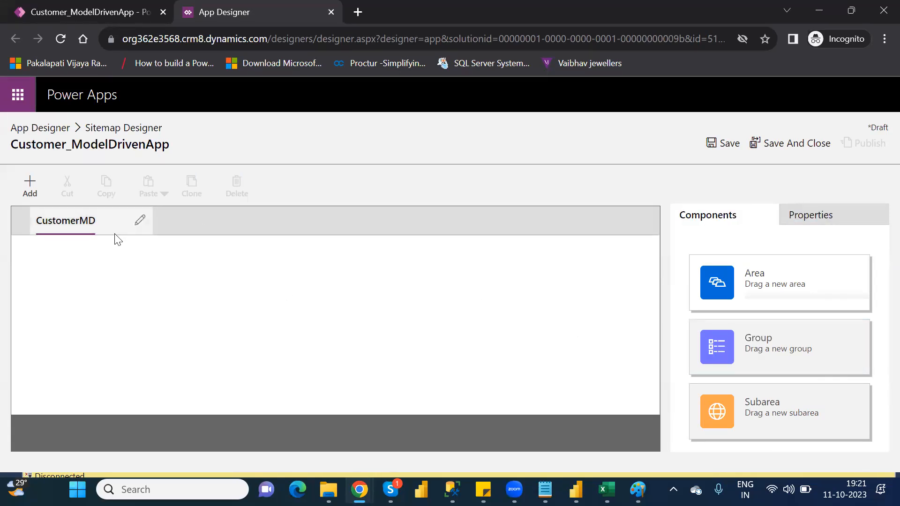
click(30, 192)
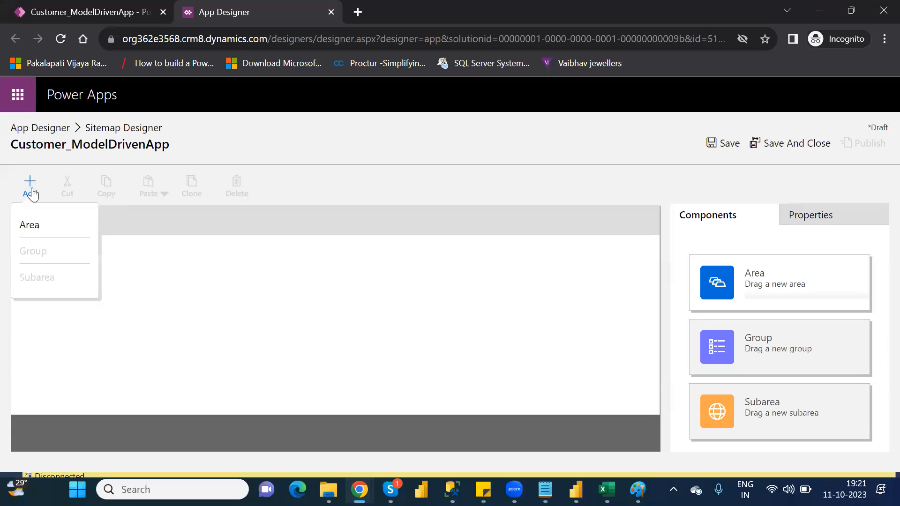
click(162, 286)
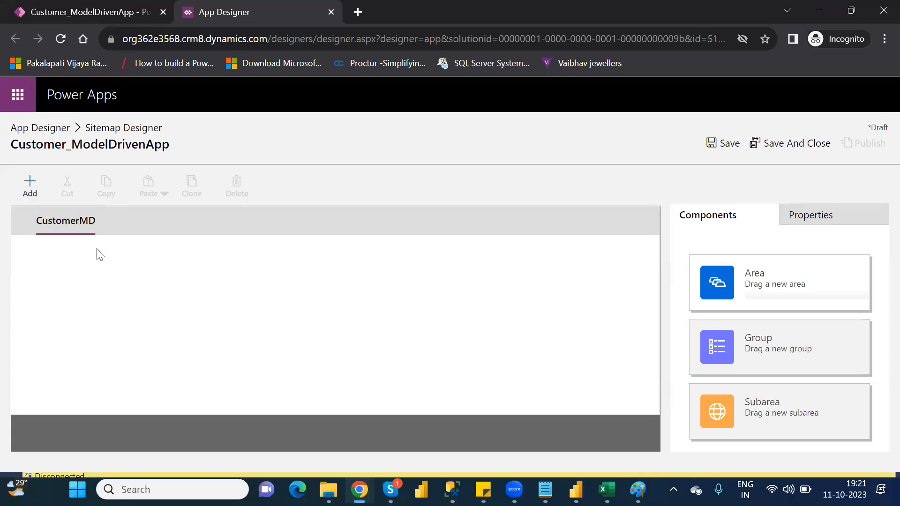
Step: Select the CustomerMD area and add a new group inside it
click(63, 221)
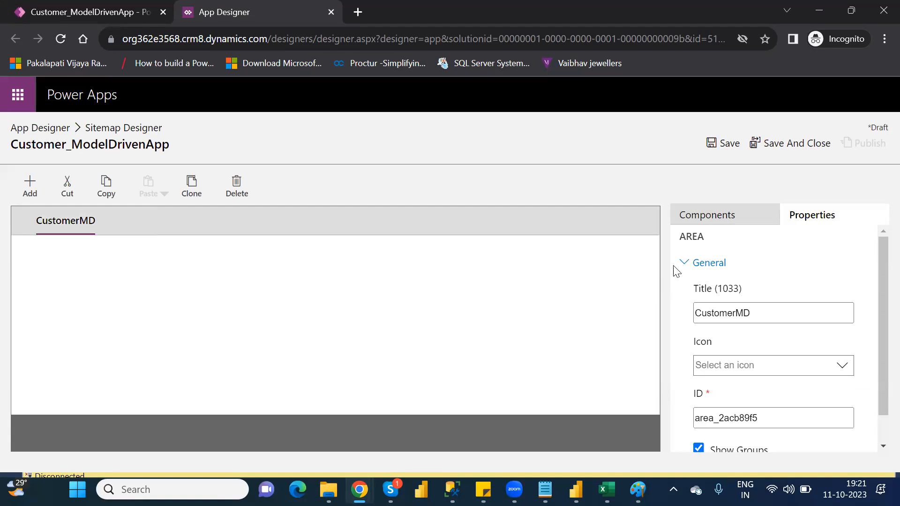
click(711, 222)
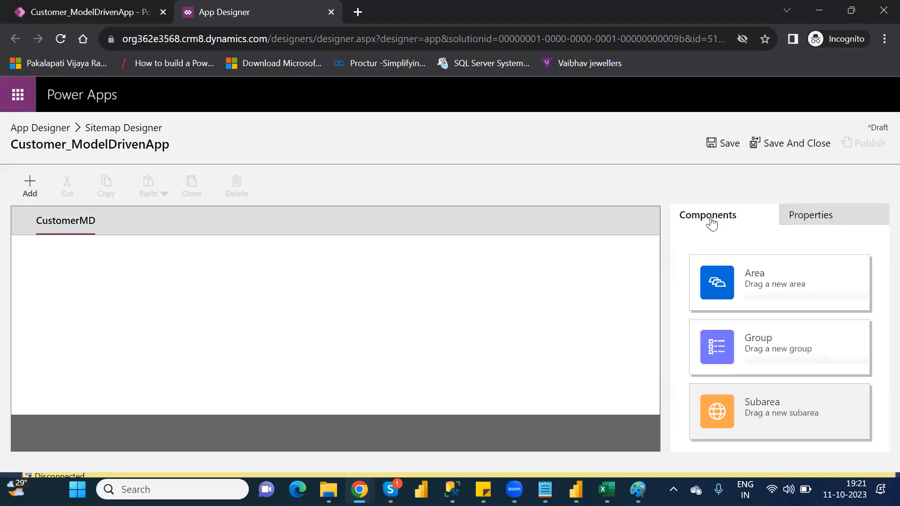
drag(745, 337, 100, 278)
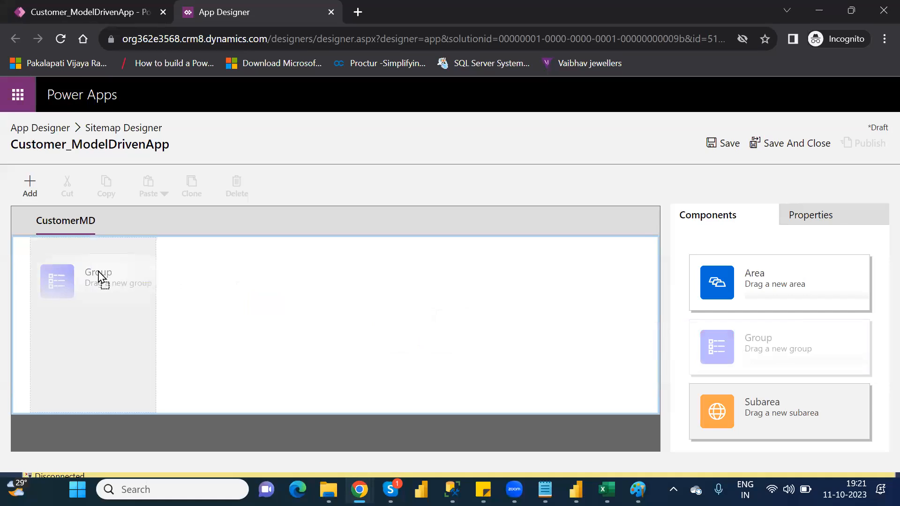
drag(99, 272, 99, 271)
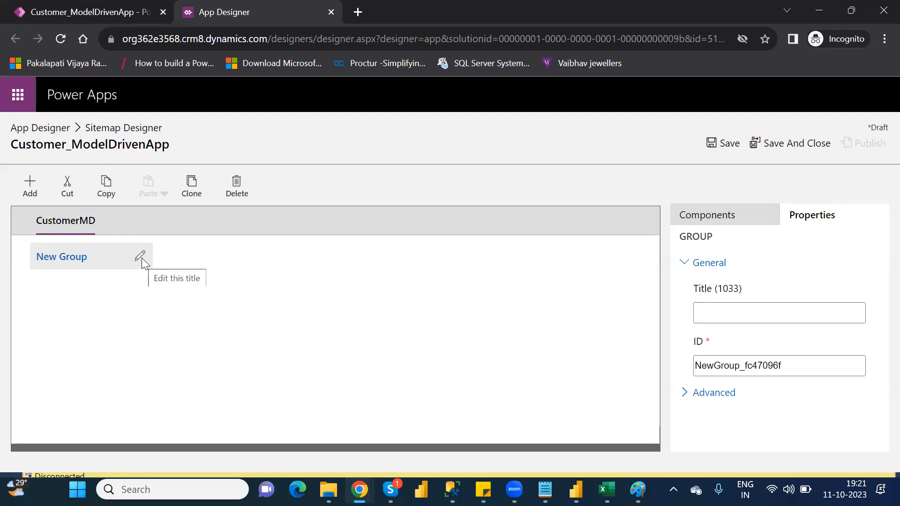
Step: Rename the new group in the CustomerMD area to CustomerGroup
click(140, 256)
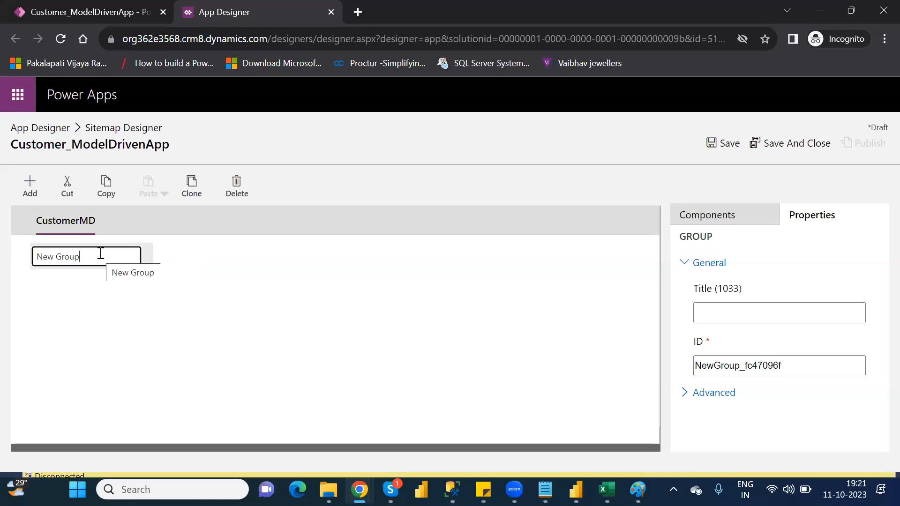
key(BackSpace)
key(BackSpace)
key(BackSpace)
key(BackSpace)
key(BackSpace)
key(BackSpace)
key(BackSpace)
key(BackSpace)
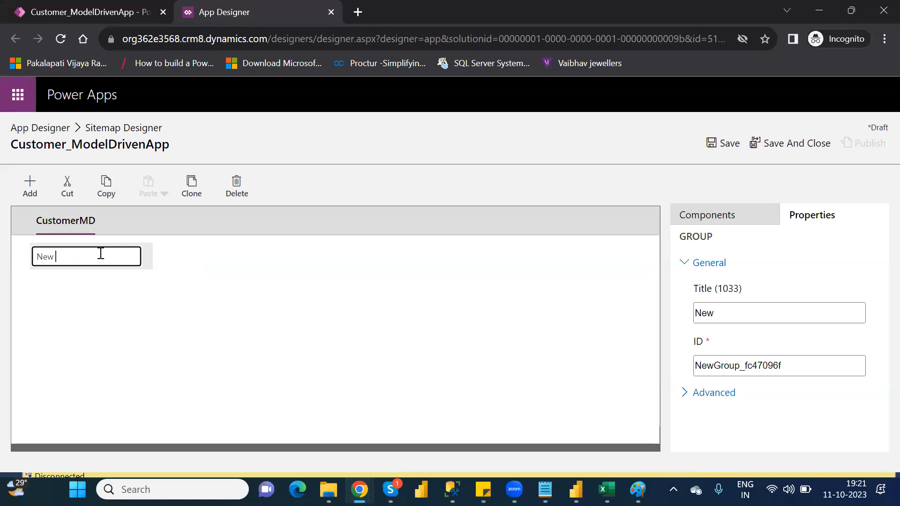
key(BackSpace)
text(CustomerGr)
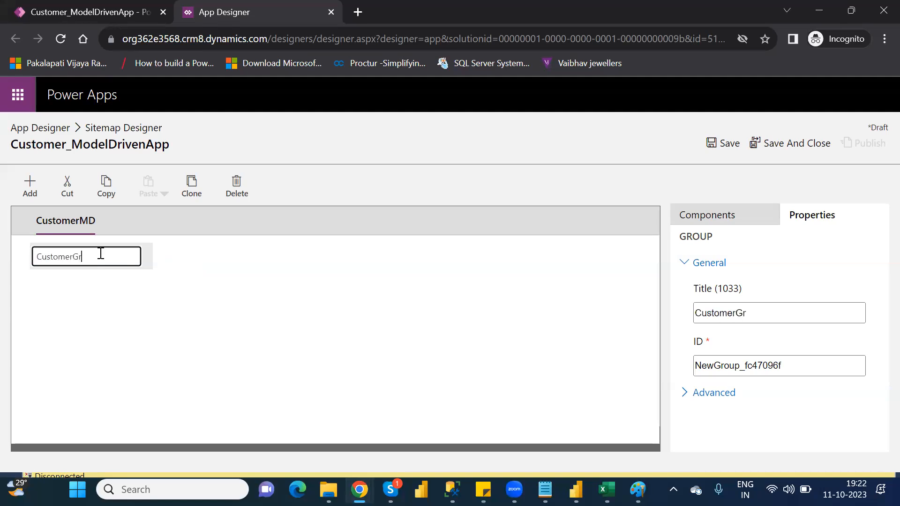
text(oup)
key(Return)
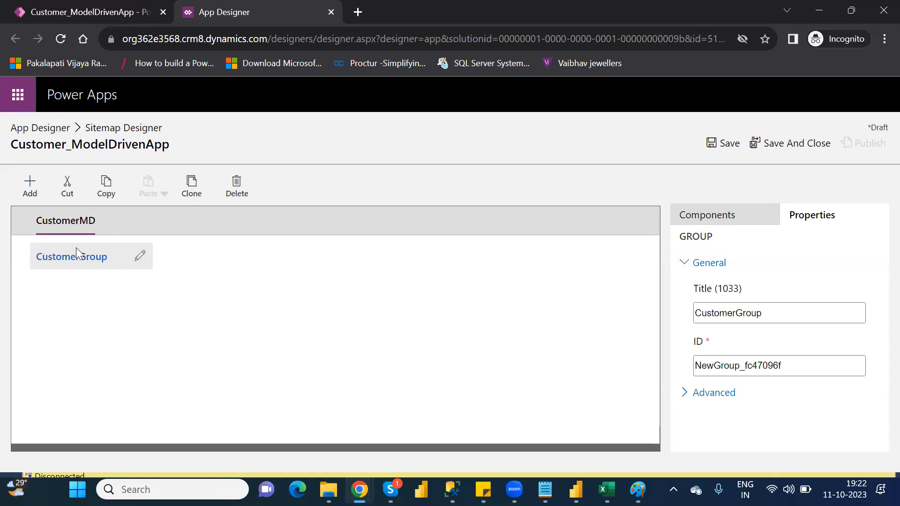
Step: Add a new subarea under CustomerGroup and review the subarea types available for it
click(723, 226)
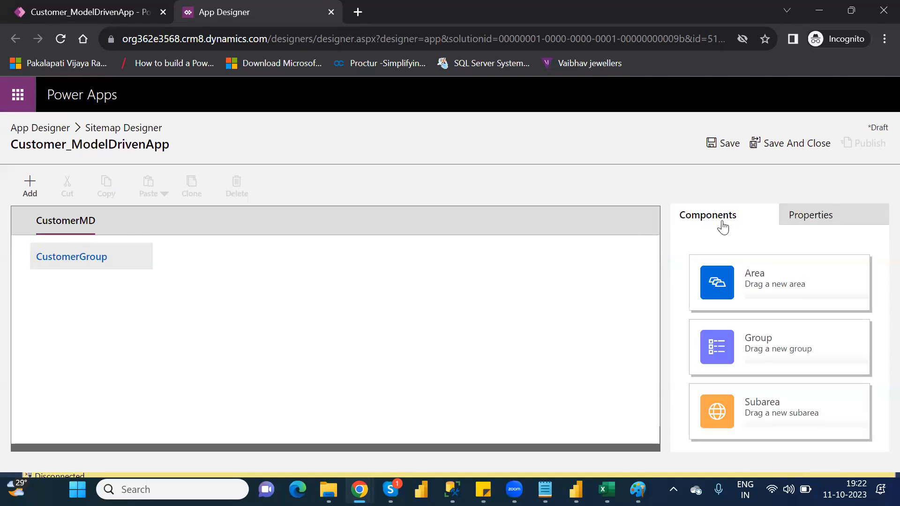
drag(772, 411, 125, 291)
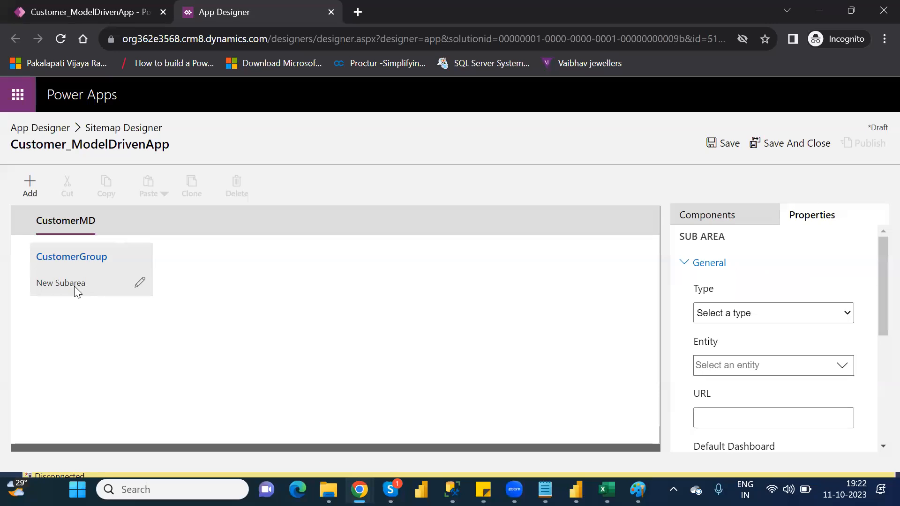
click(79, 286)
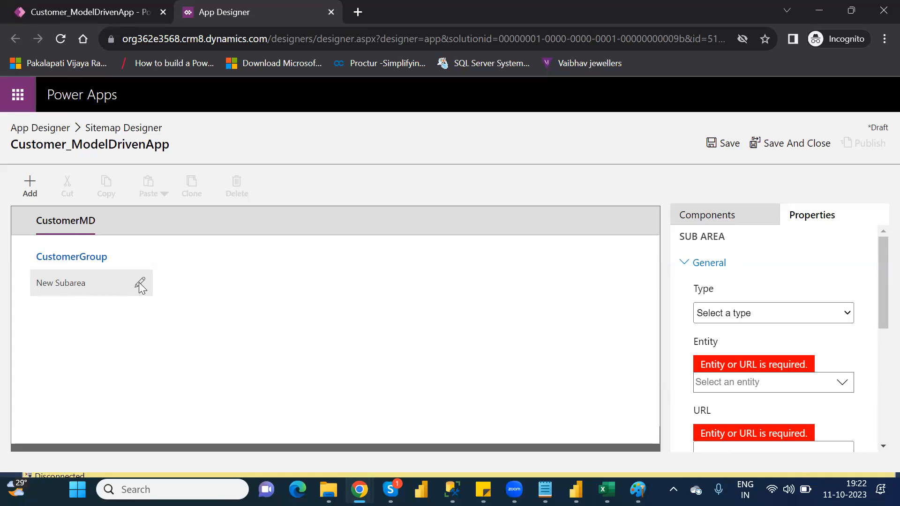
click(766, 320)
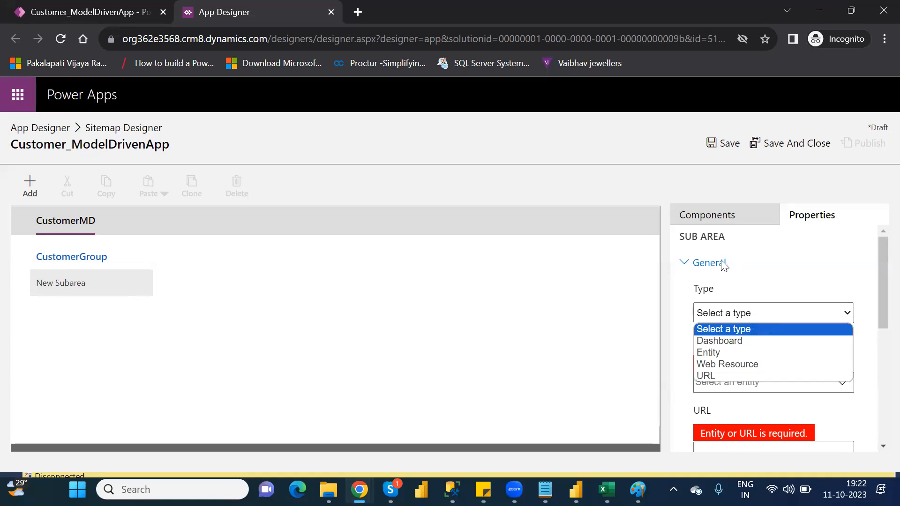
click(370, 316)
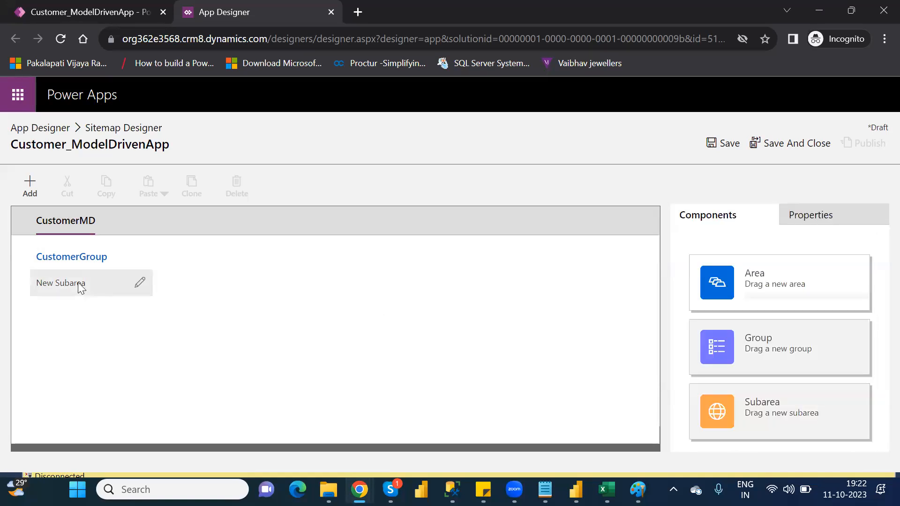
Step: Set the title of the new subarea under CustomerGroup to CustomerArea
click(140, 283)
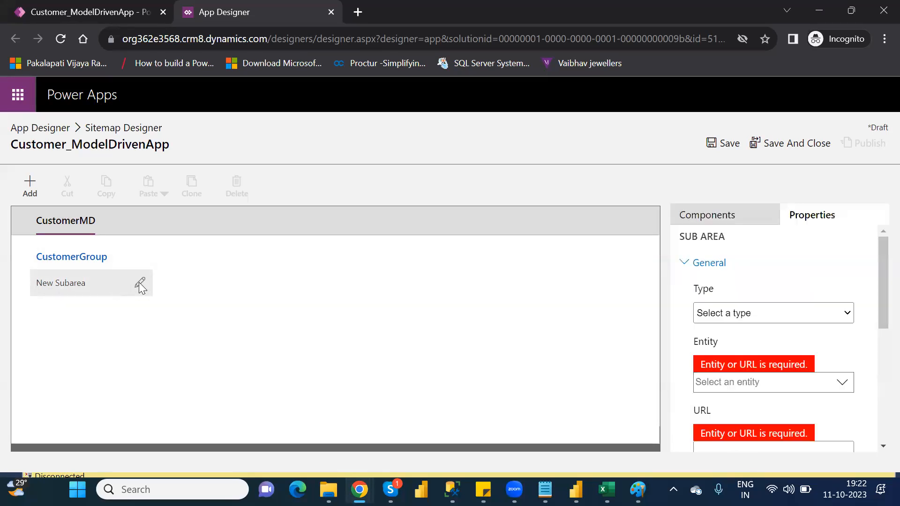
click(82, 259)
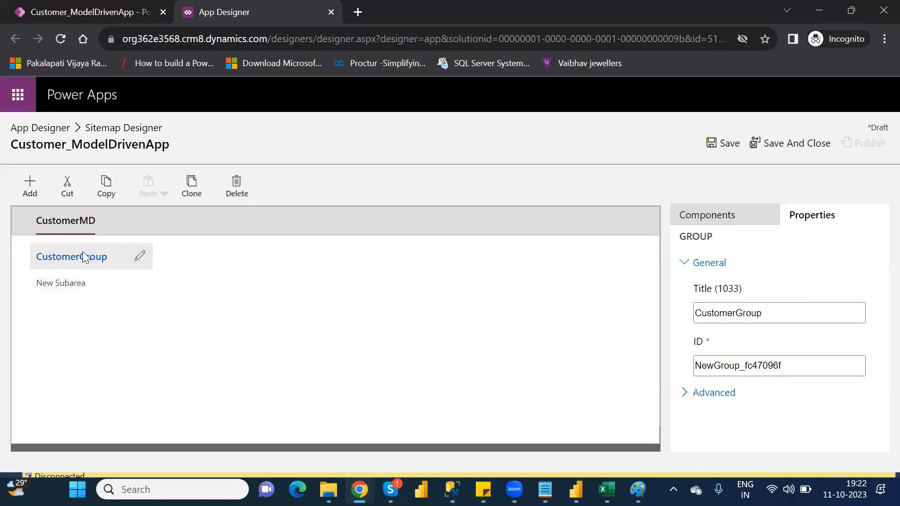
click(82, 284)
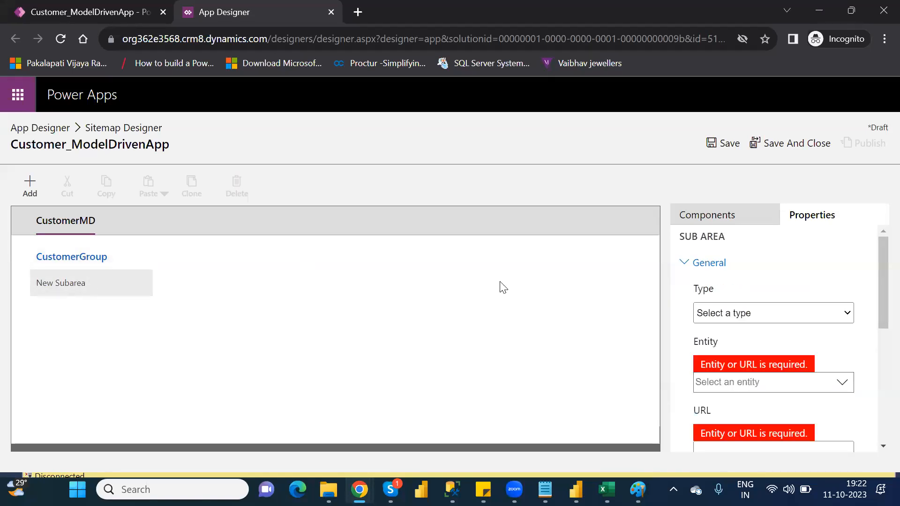
drag(877, 301, 879, 405)
click(710, 310)
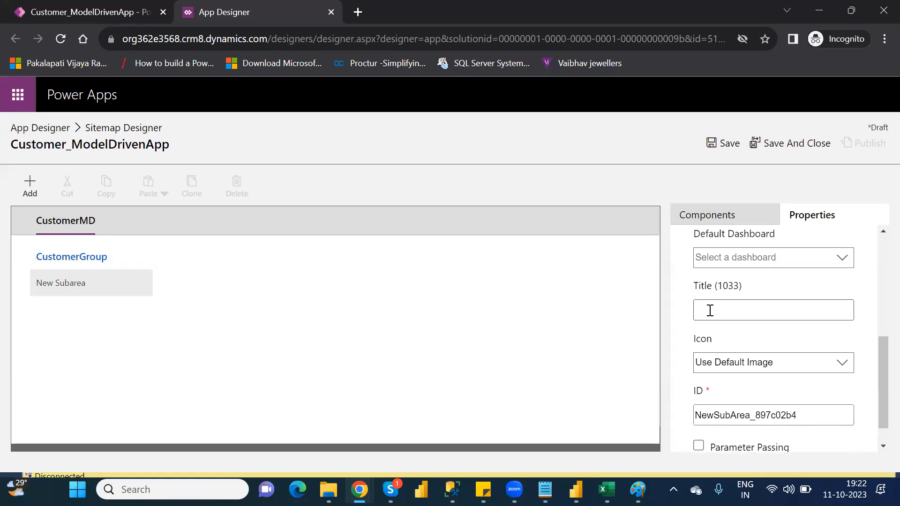
text(CustomerArea)
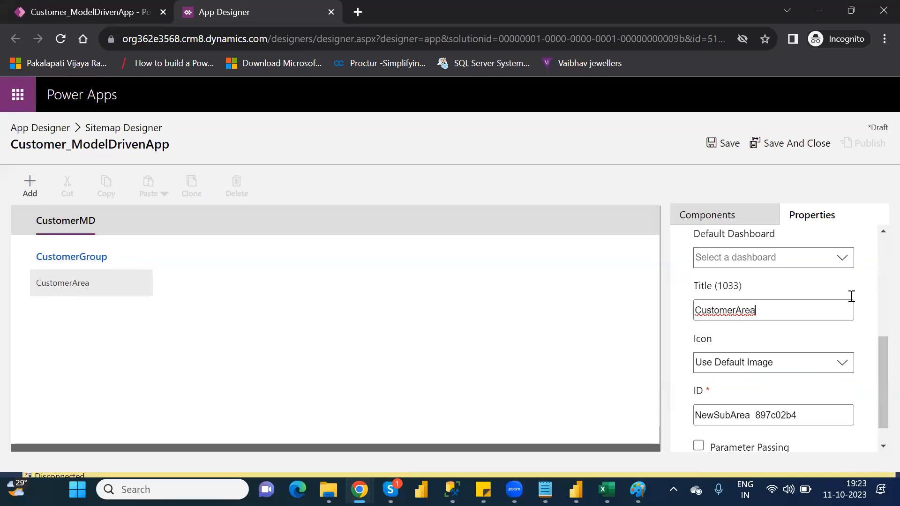
drag(881, 341, 880, 394)
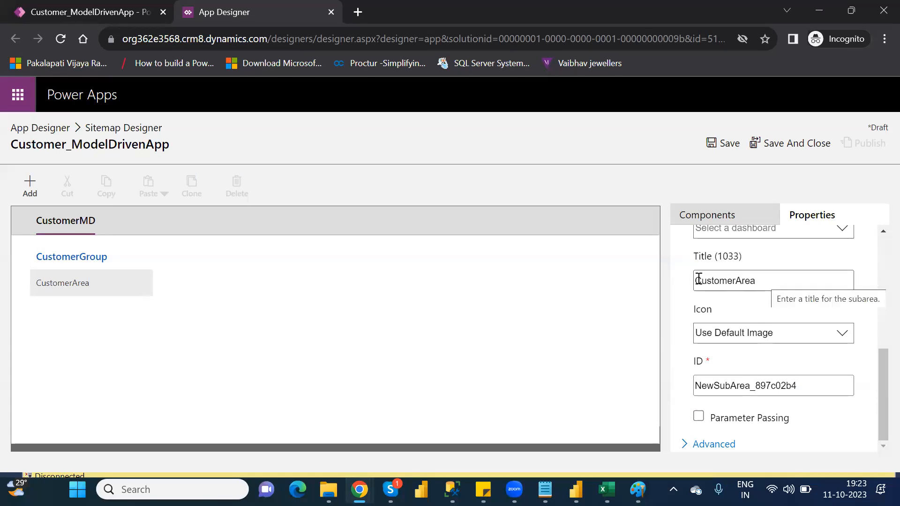
click(484, 290)
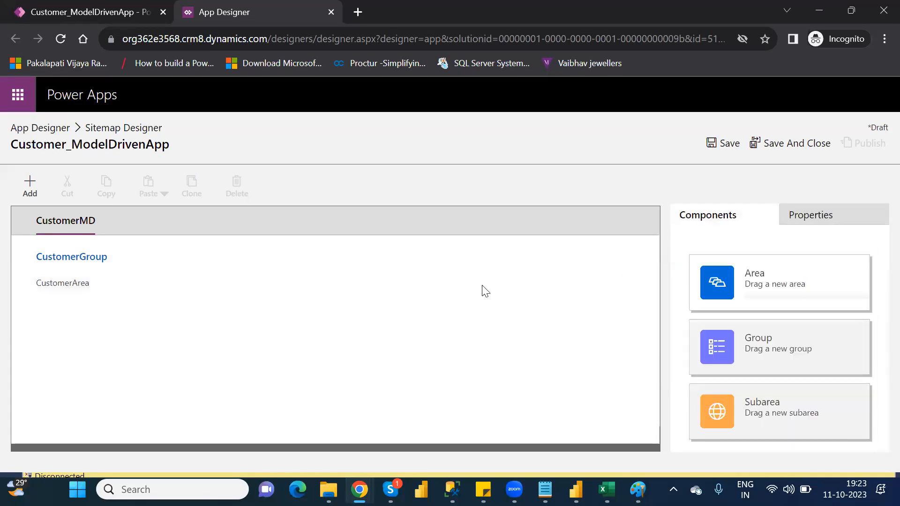
Step: Set the type of the CustomerArea subarea to Entity
click(64, 284)
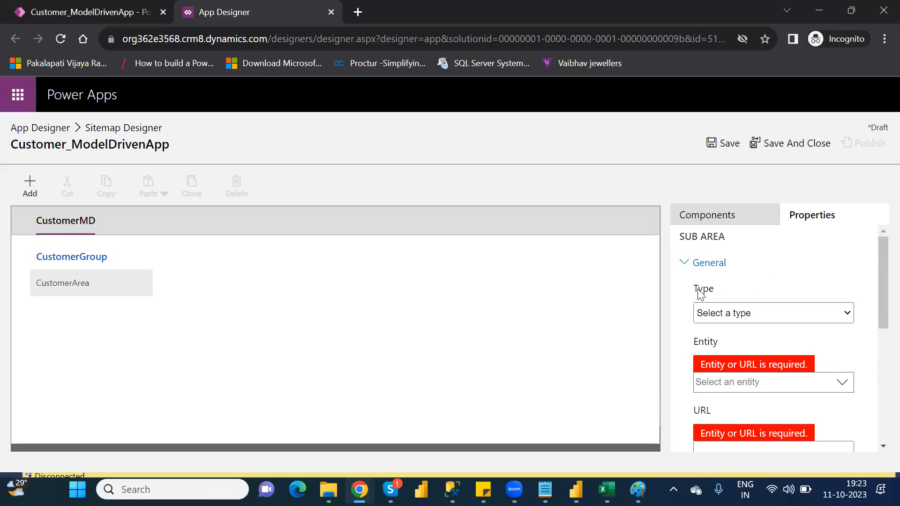
click(793, 313)
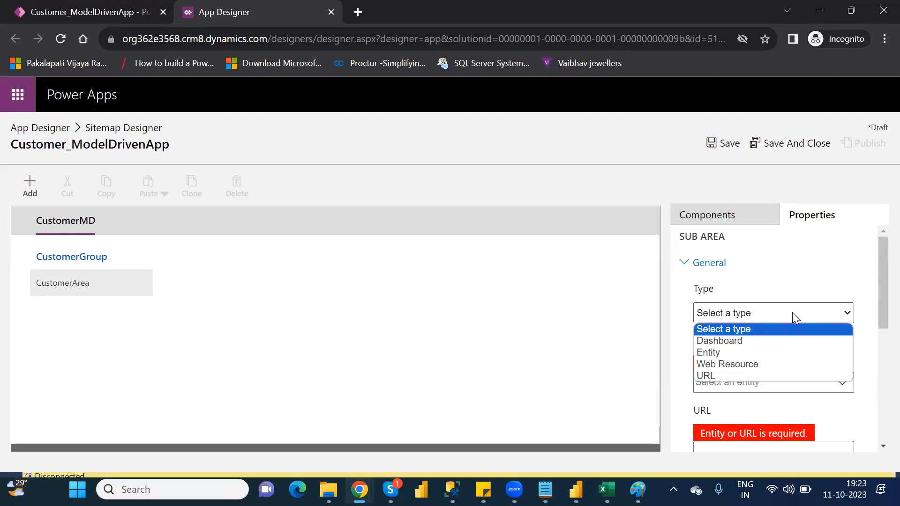
click(734, 352)
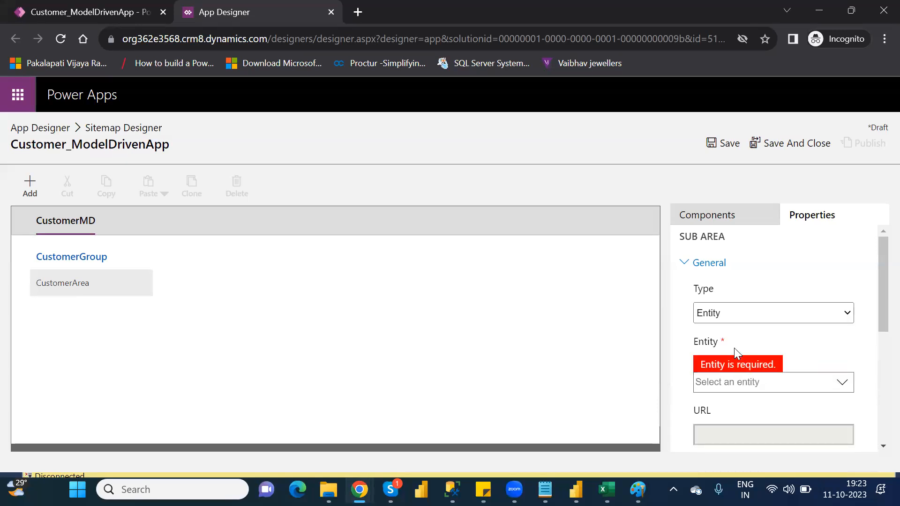
click(834, 316)
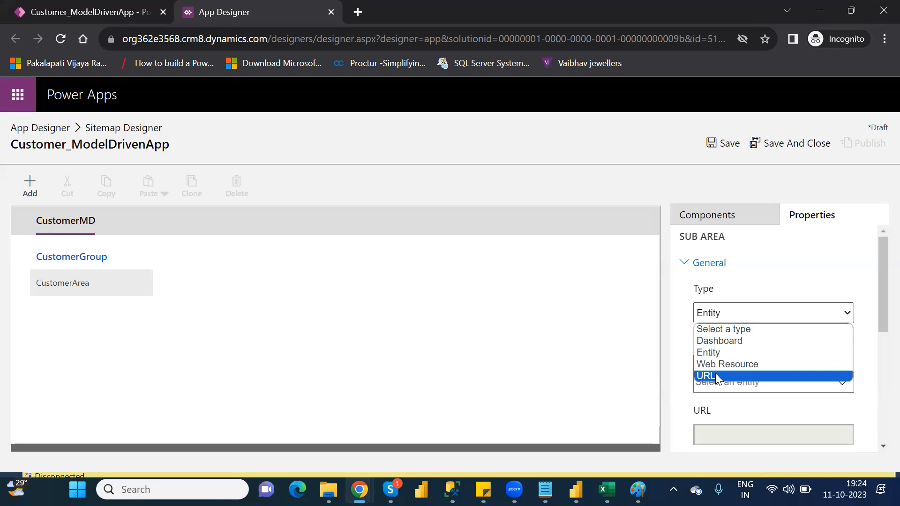
click(713, 355)
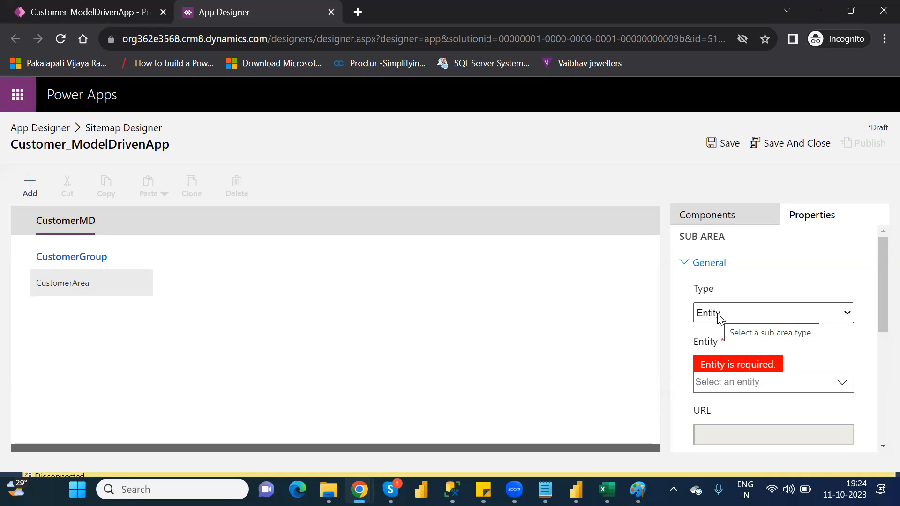
Step: Link the CustomerArea subarea to the Customer entity
click(846, 383)
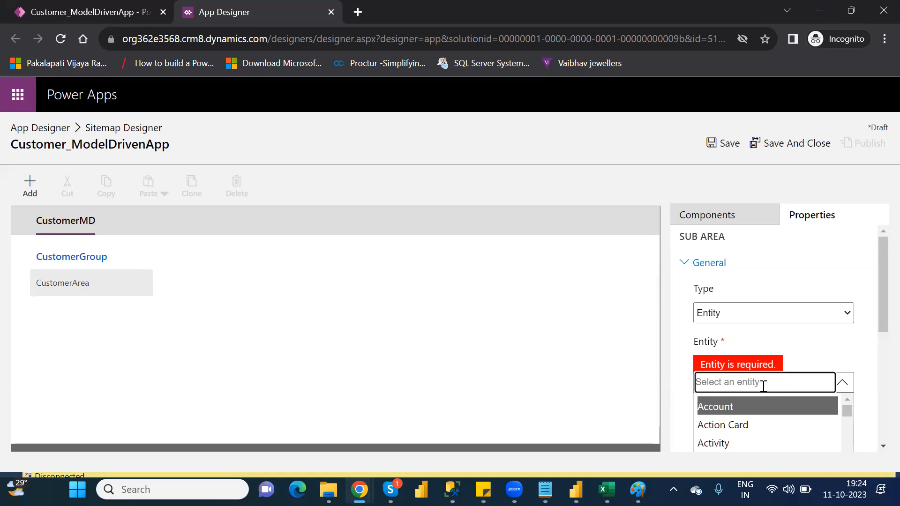
text(cus)
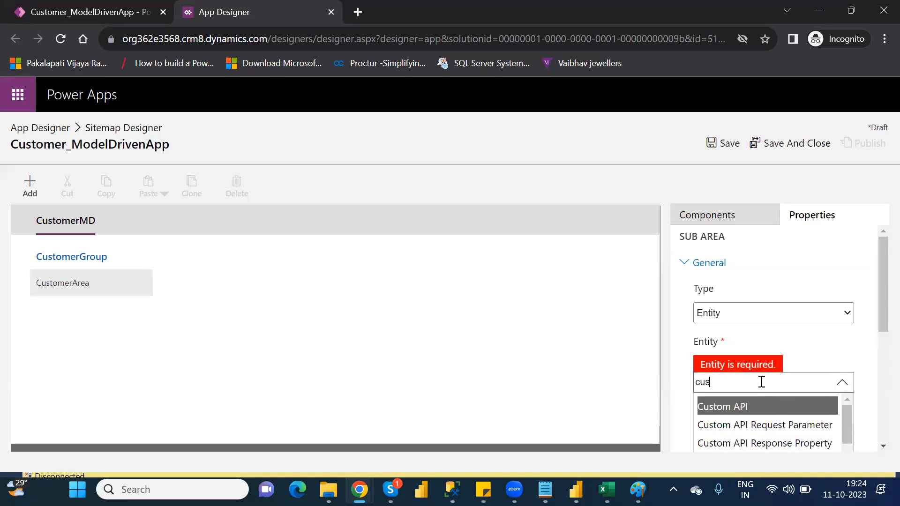
text(tom)
drag(877, 301, 878, 333)
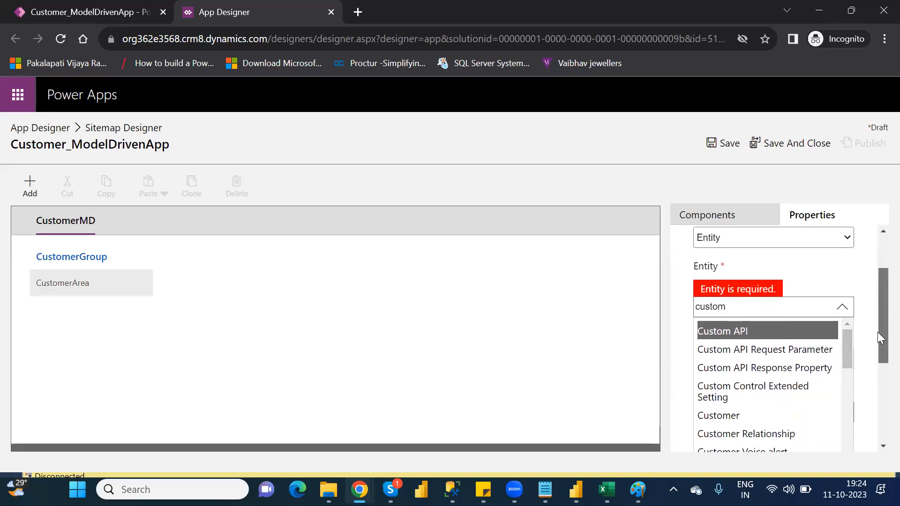
click(733, 415)
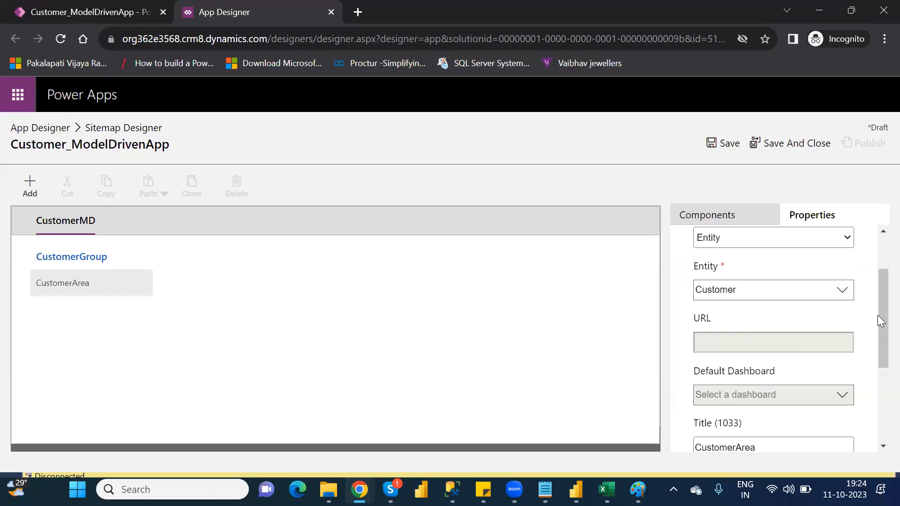
drag(877, 315, 877, 259)
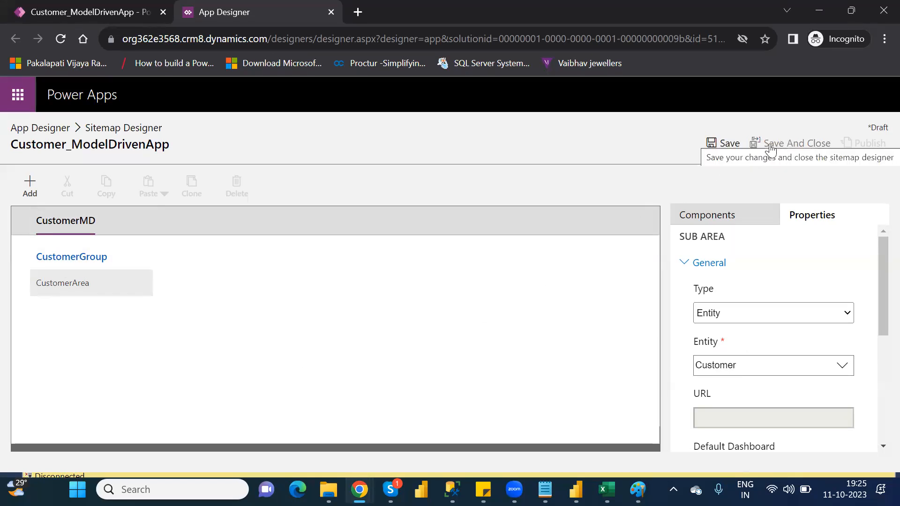
Step: Save and publish the site map and return to the App Designer
click(730, 143)
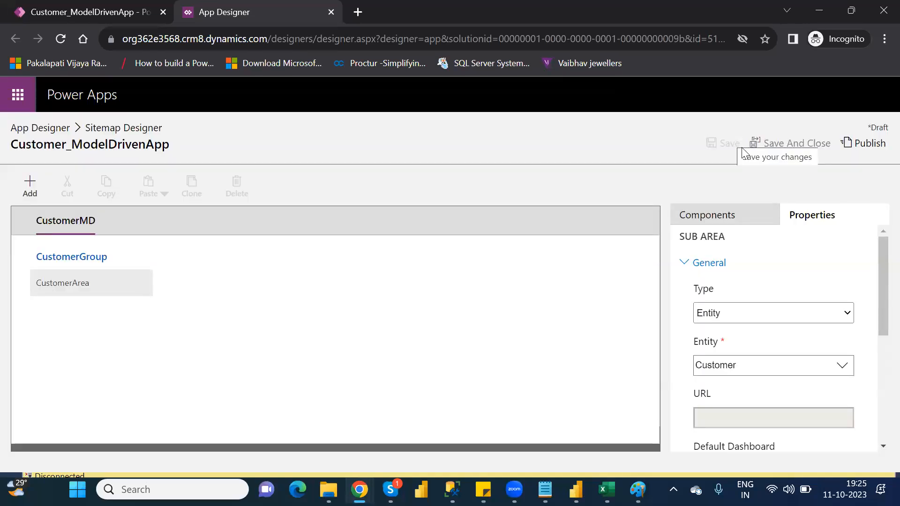
click(866, 145)
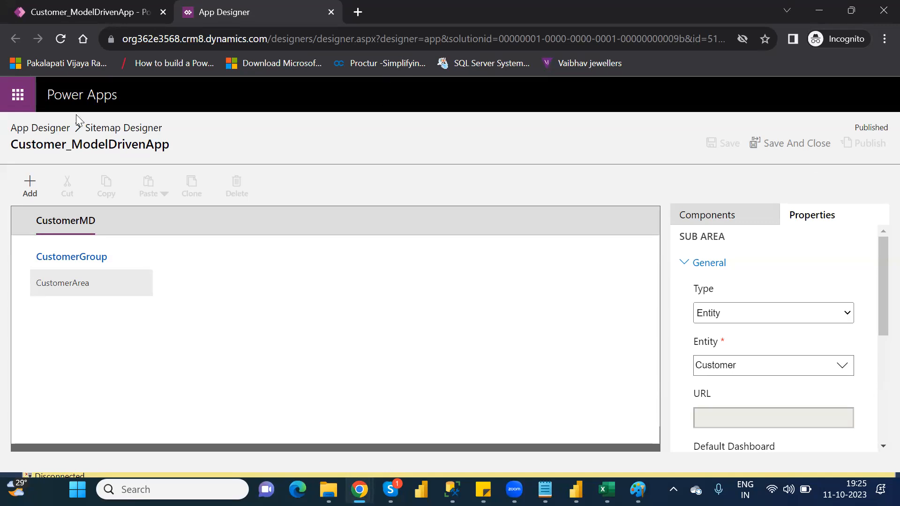
click(46, 131)
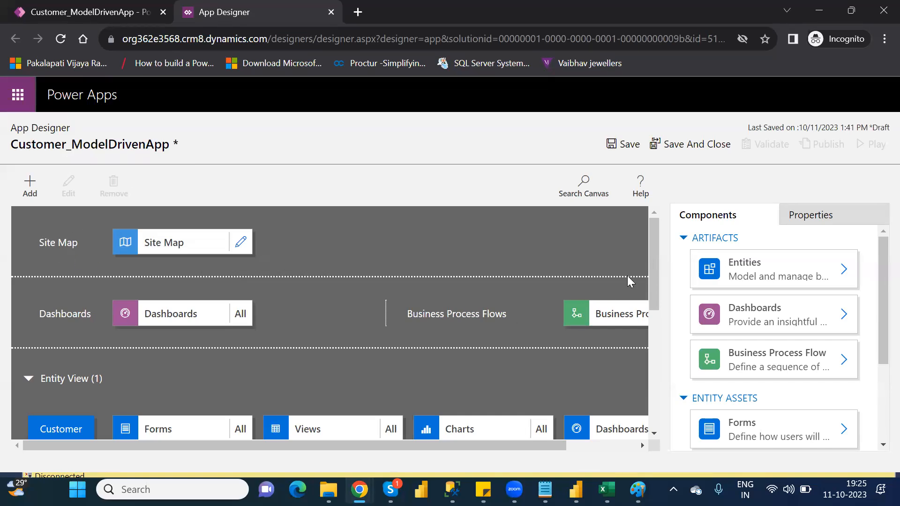
Step: Save, validate and publish the Customer_ModelDrivenApp app
drag(653, 237, 595, 279)
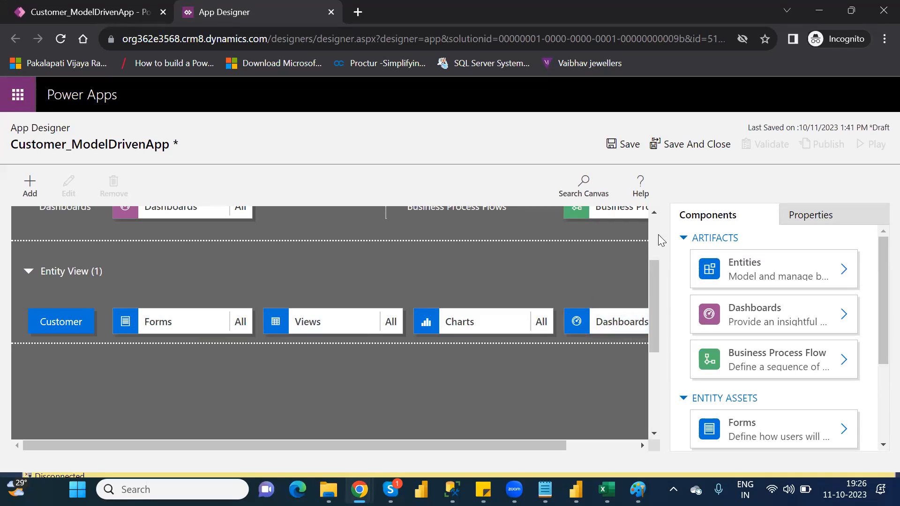
scroll(658, 234, up, 3)
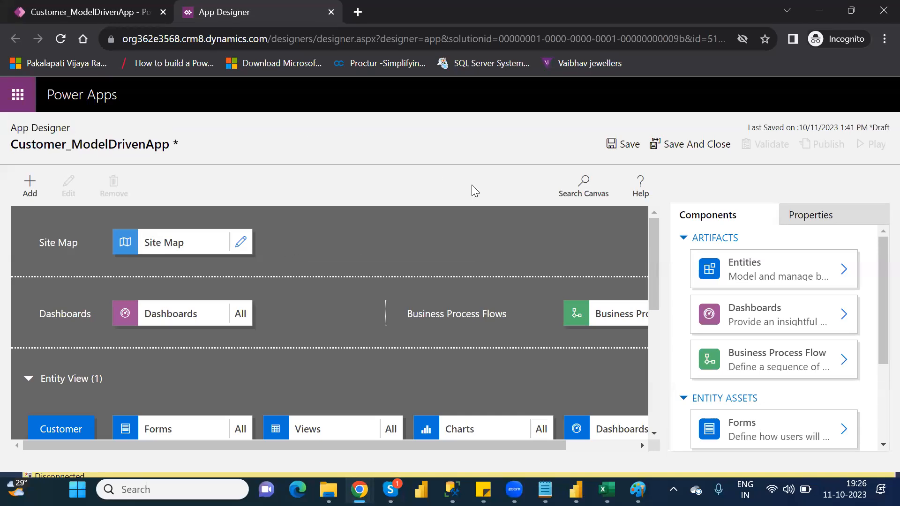
click(625, 145)
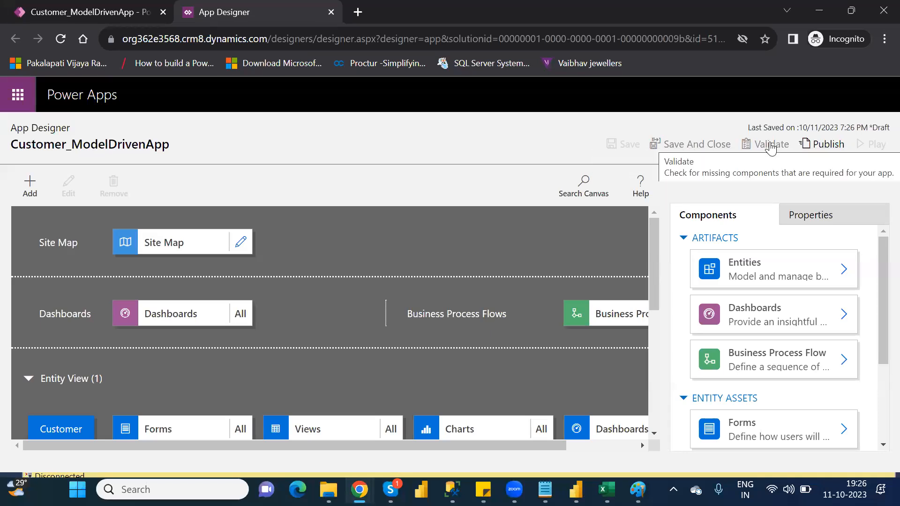
click(771, 147)
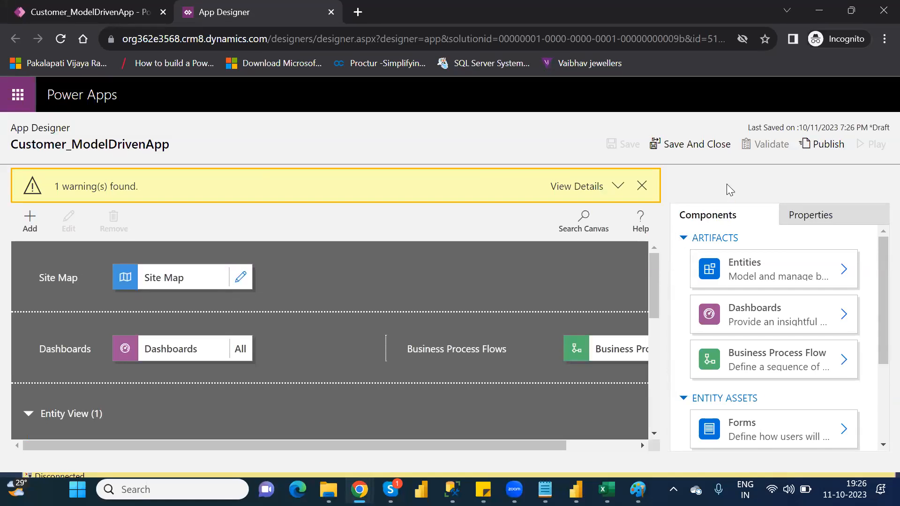
click(827, 146)
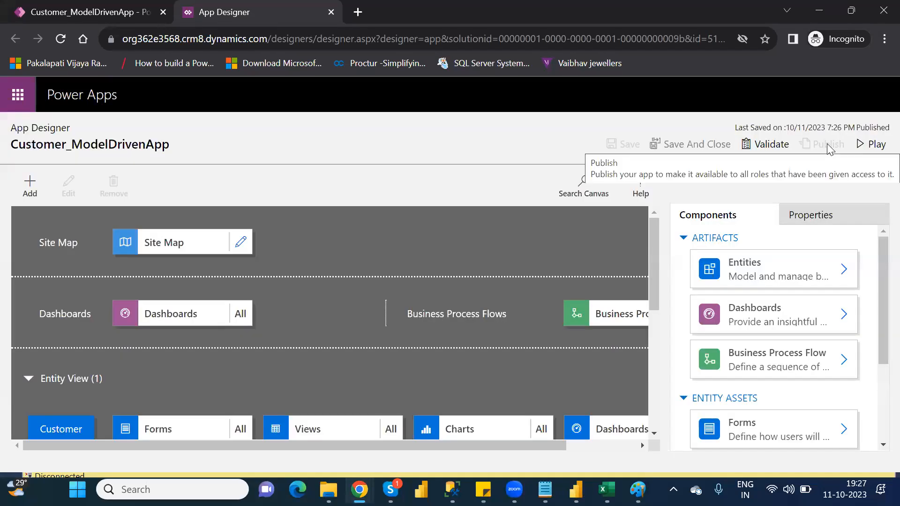
Step: Play the published app and examine the first customer's record in the Active Customer1S view down to its location and agent details
click(877, 149)
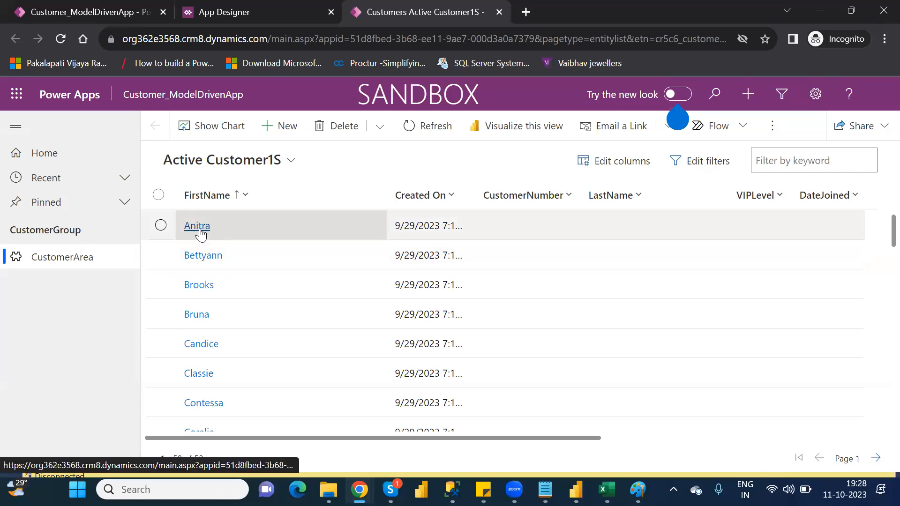
click(200, 228)
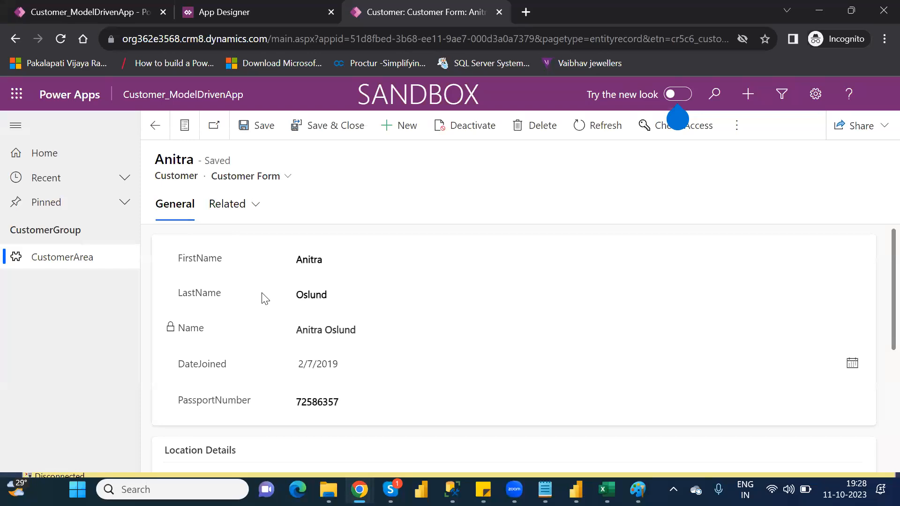
scroll(878, 300, down, 1)
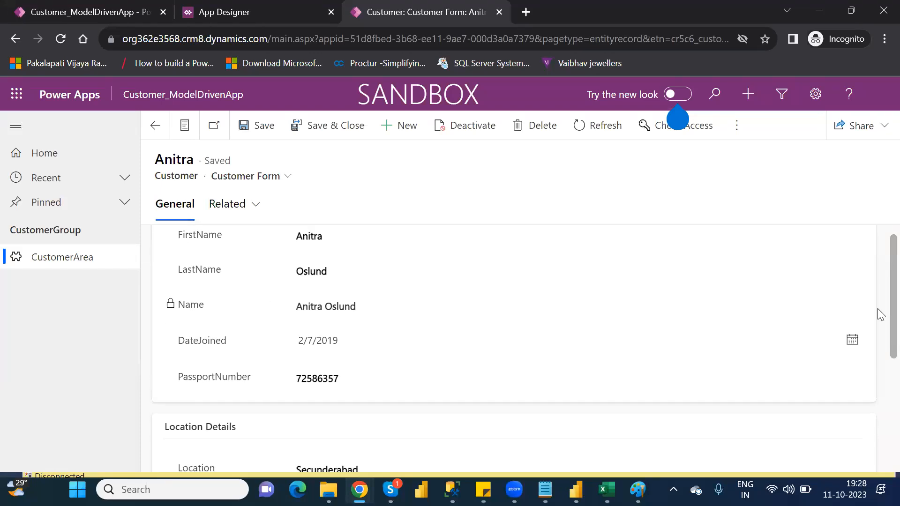
scroll(881, 314, down, 4)
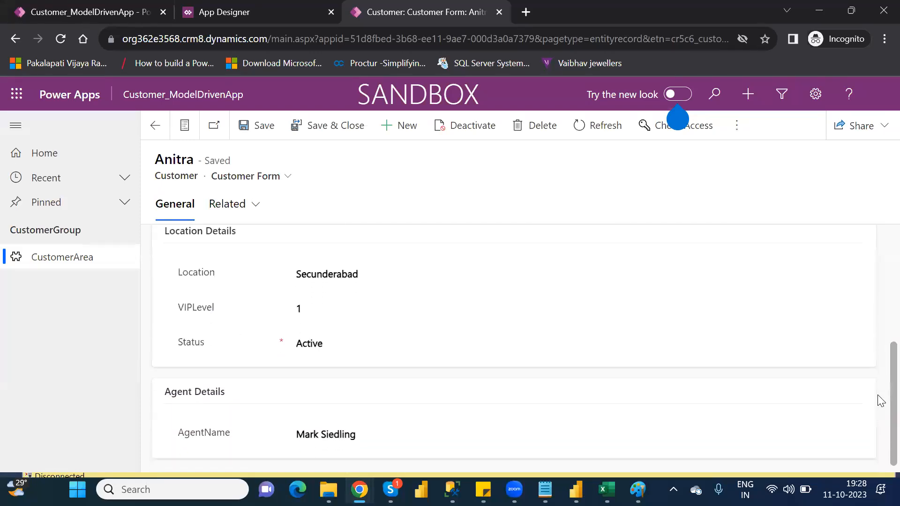
Step: Set the first customer's Location to Hyderabad and save the record
click(341, 275)
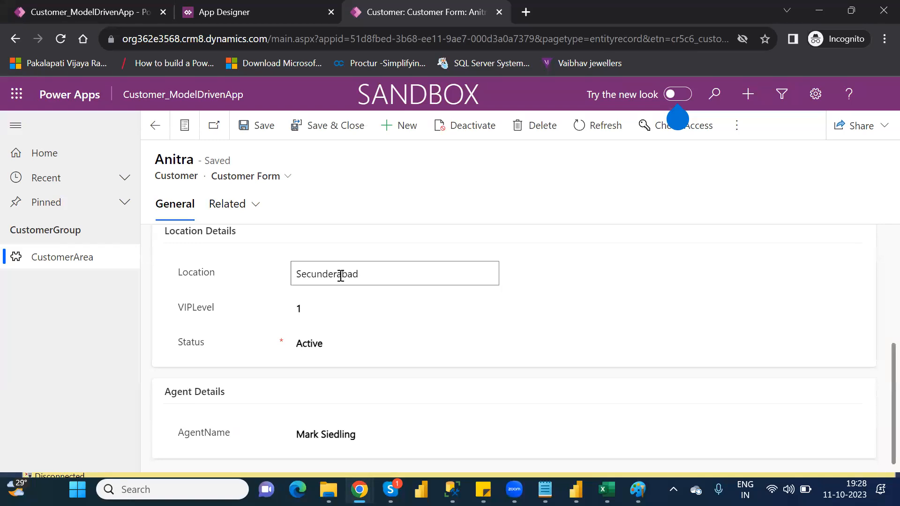
double_click(340, 275)
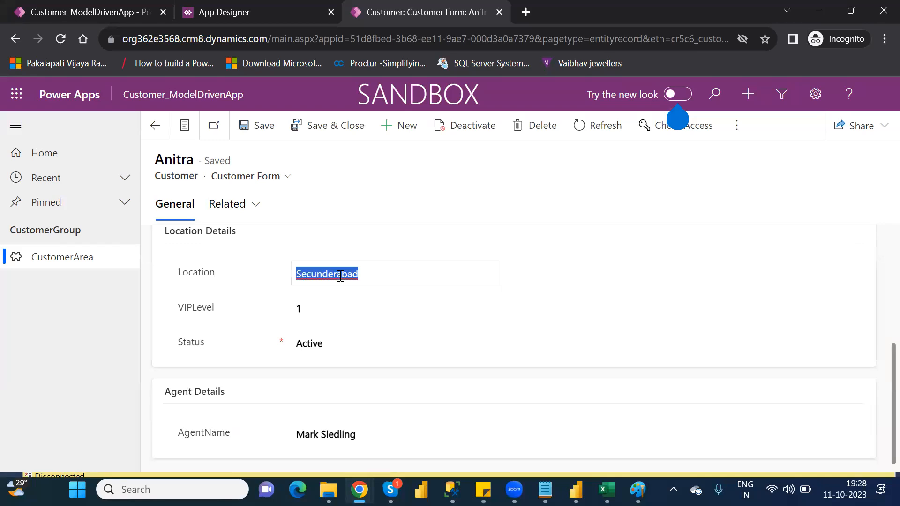
text(Hyder)
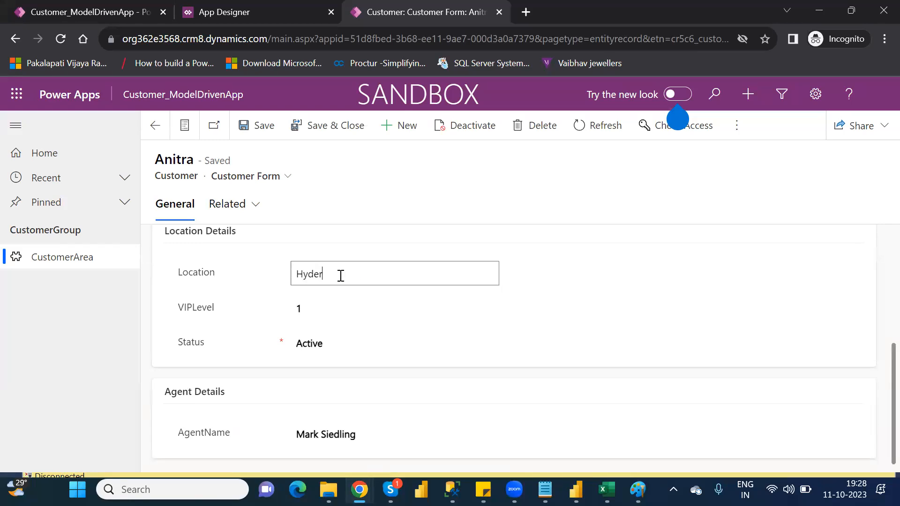
text(abad)
click(257, 124)
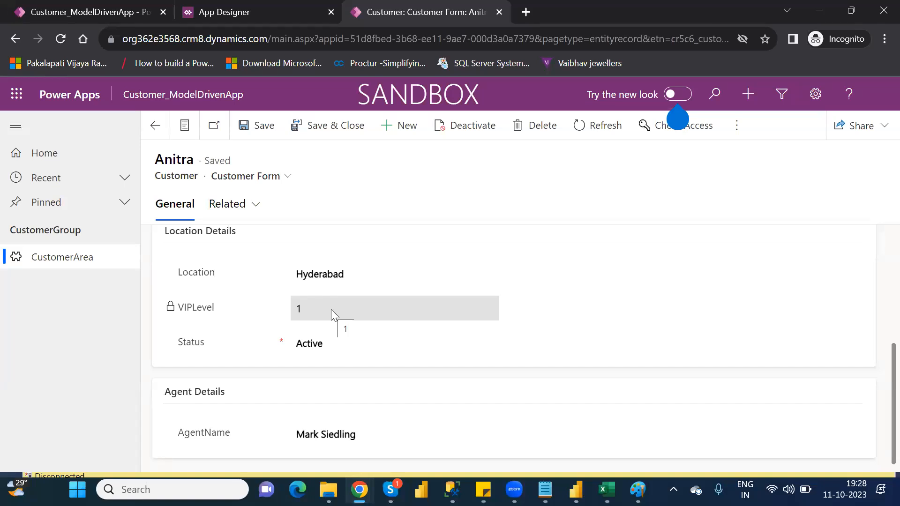
Step: Set the first customer's Location back to Secunderabad and save the record
double_click(328, 276)
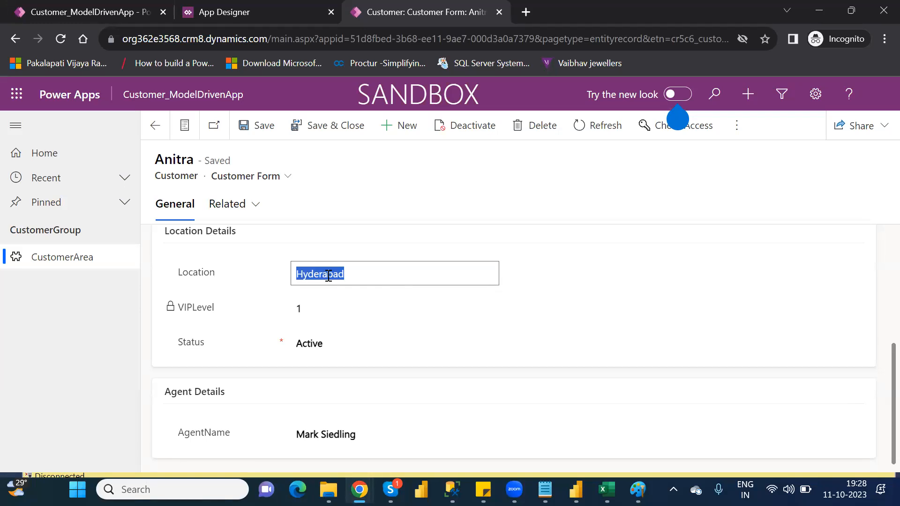
text(Scen)
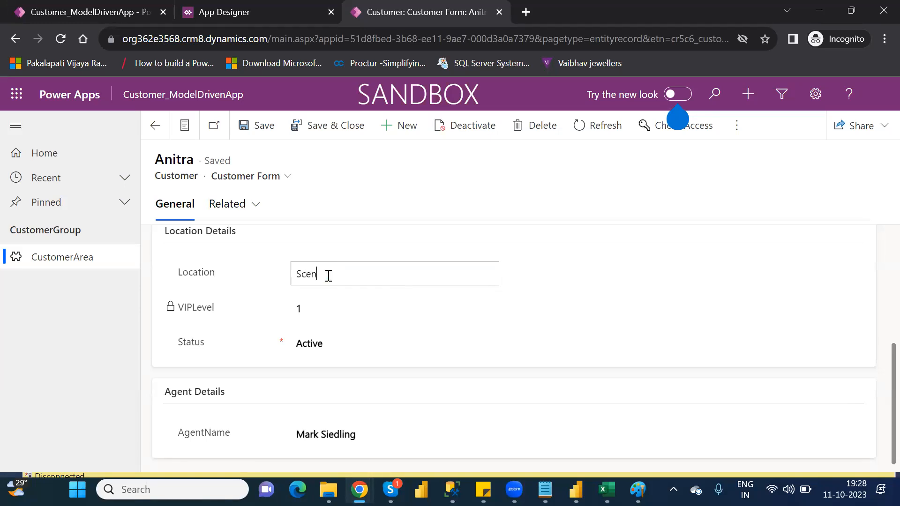
key(BackSpace)
key(BackSpace)
text(ecunderabad)
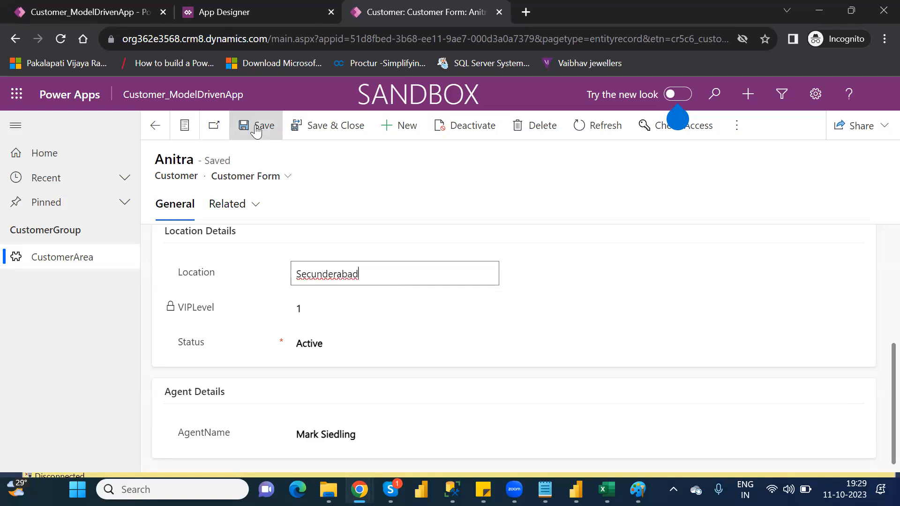
click(255, 130)
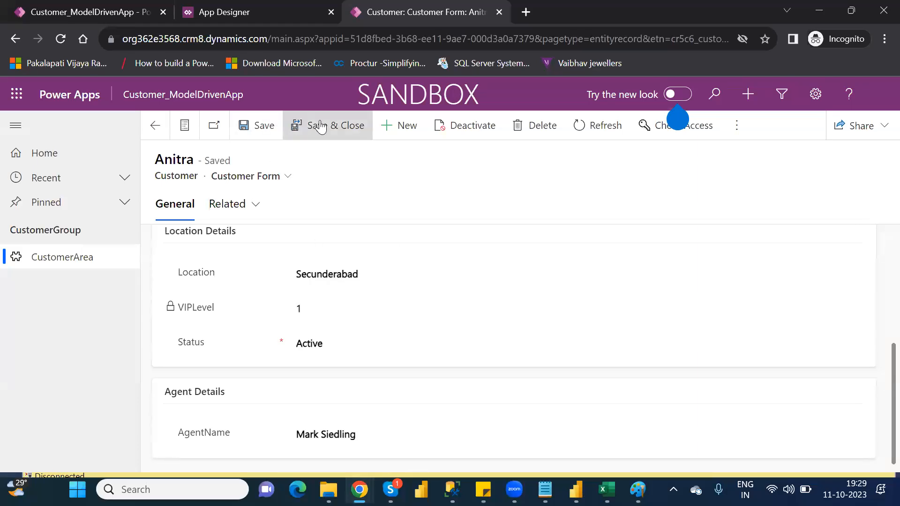
Step: Reload the customer record, sign in to continue, and check its location details and VIPLevel field
click(60, 40)
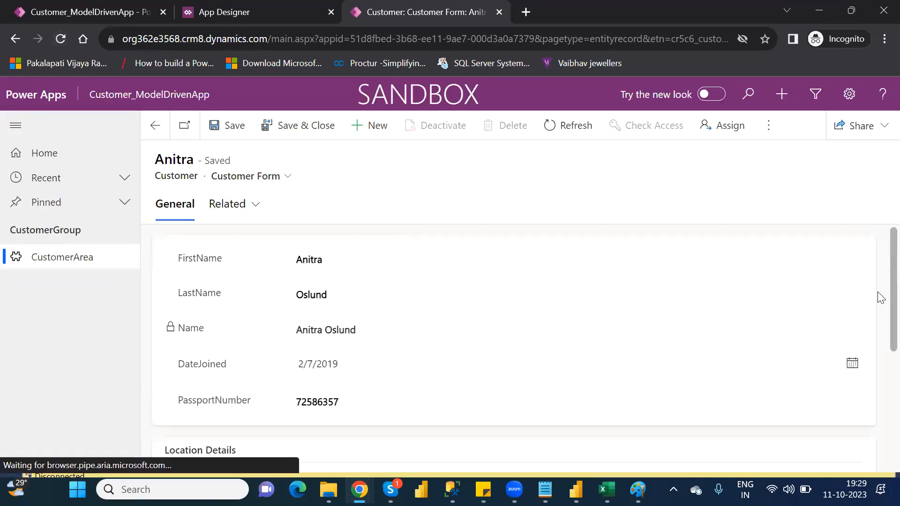
scroll(880, 297, down, 3)
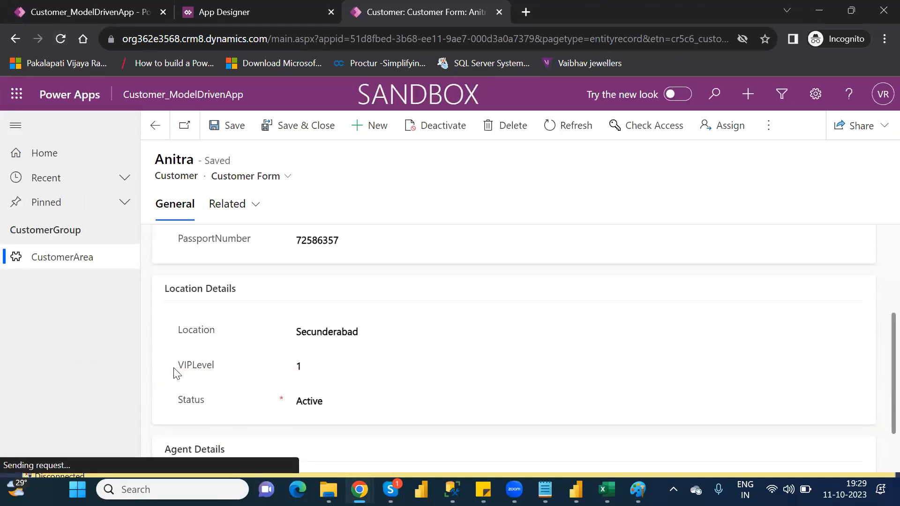
click(334, 365)
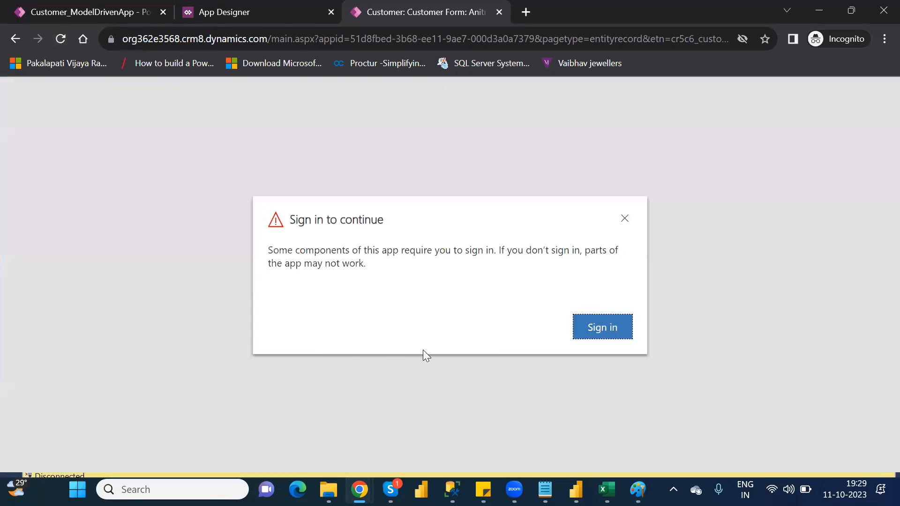
click(626, 331)
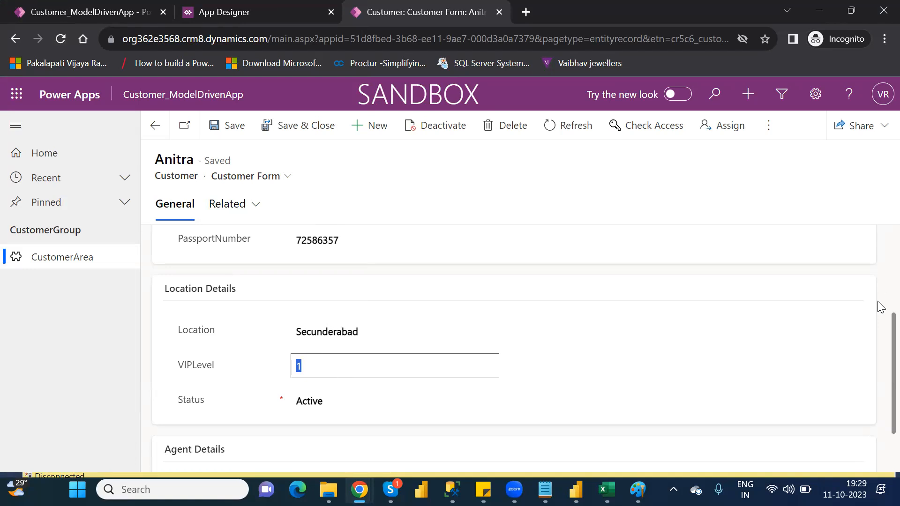
drag(892, 363, 892, 231)
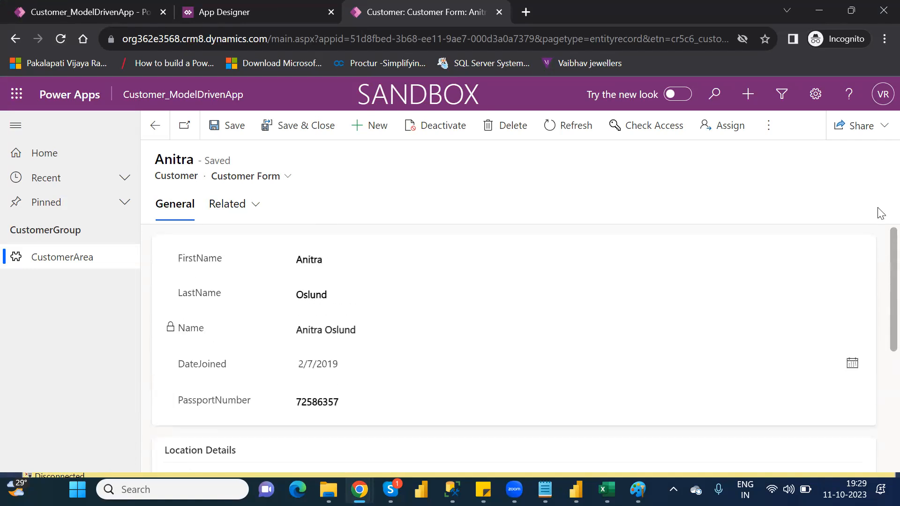
Step: Return to the CustomerArea list, examine the second customer's record, and save and close it
click(54, 266)
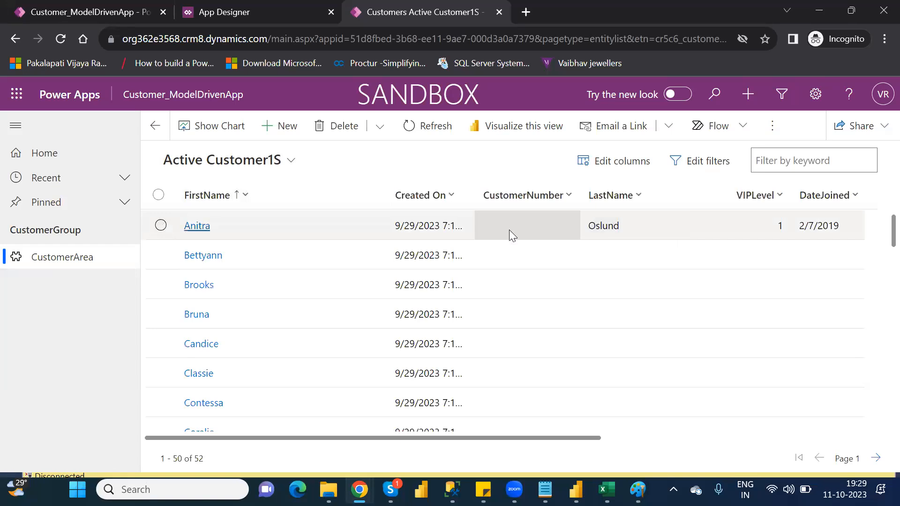
click(200, 258)
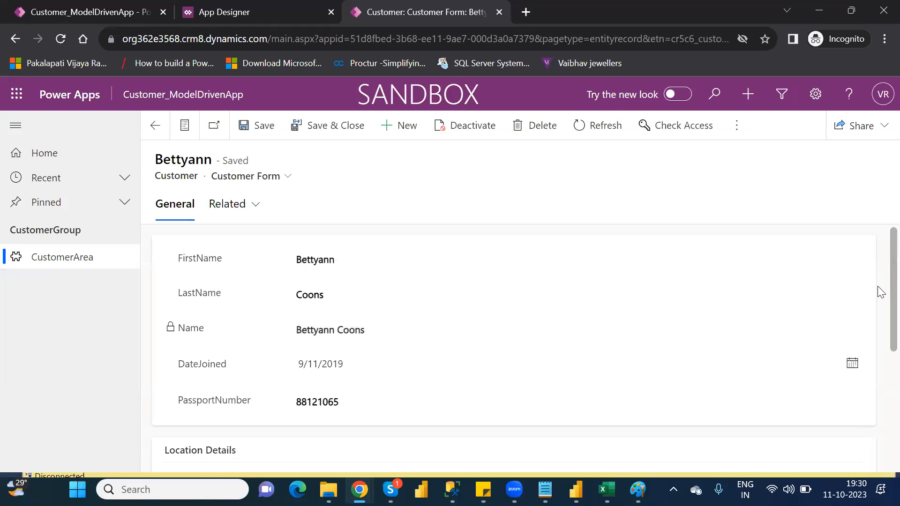
scroll(880, 329, down, 5)
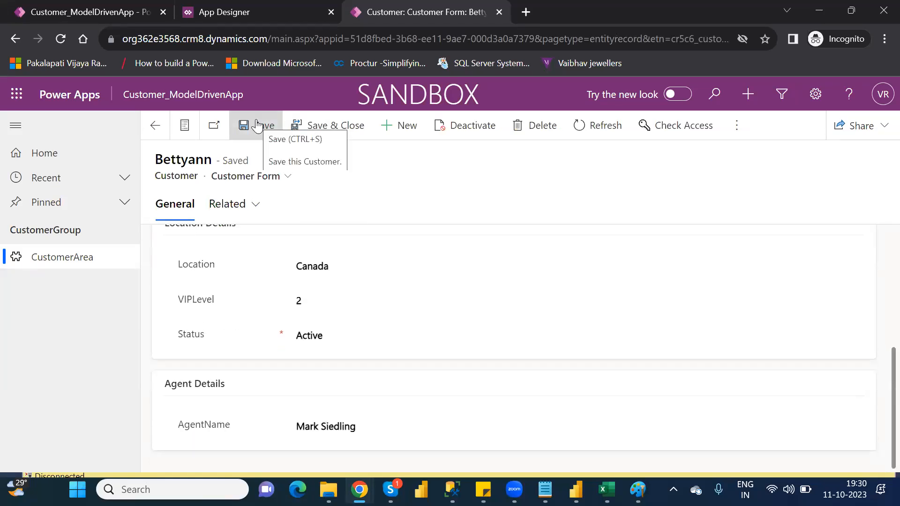
click(338, 130)
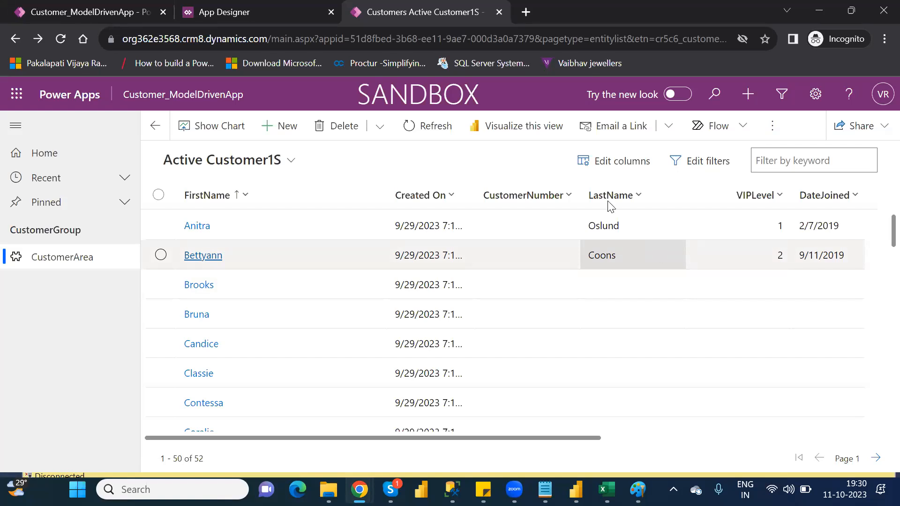
Step: Start a new customer record and fill in the customer's first and last names
click(278, 127)
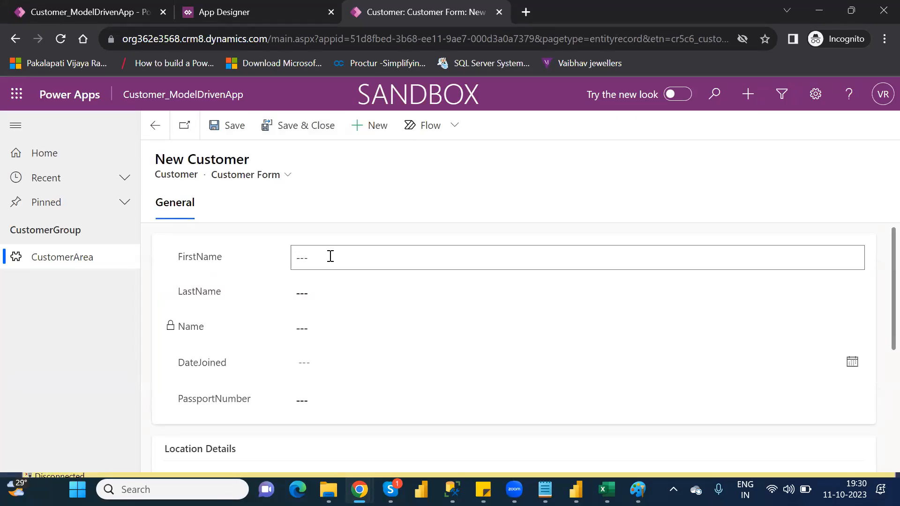
click(330, 256)
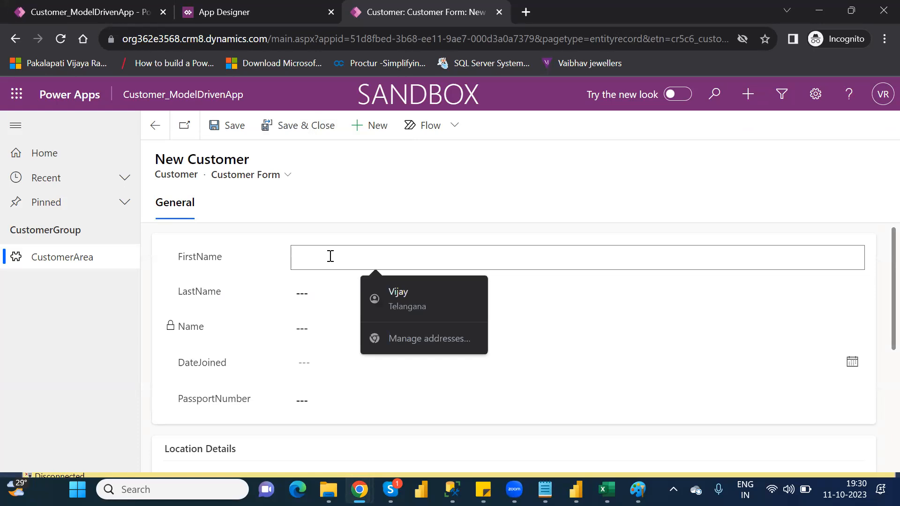
key(Tab)
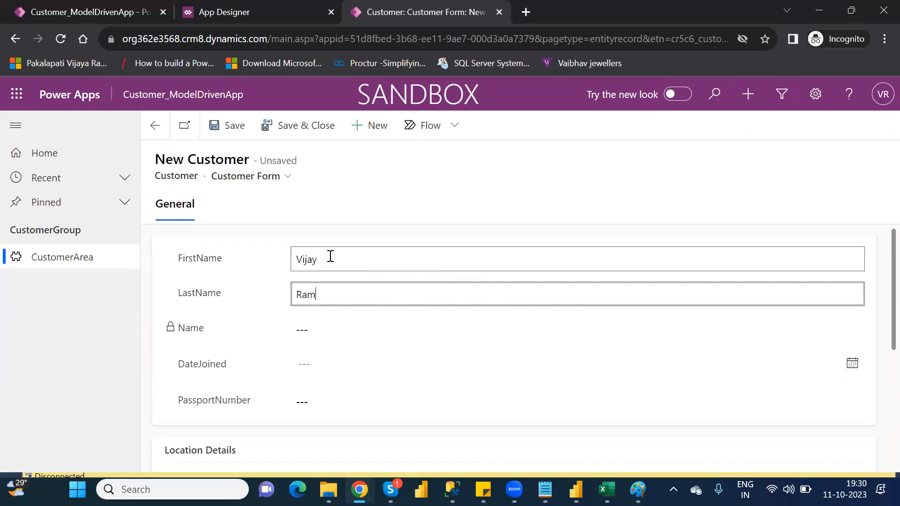
key(Tab)
key(Tab)
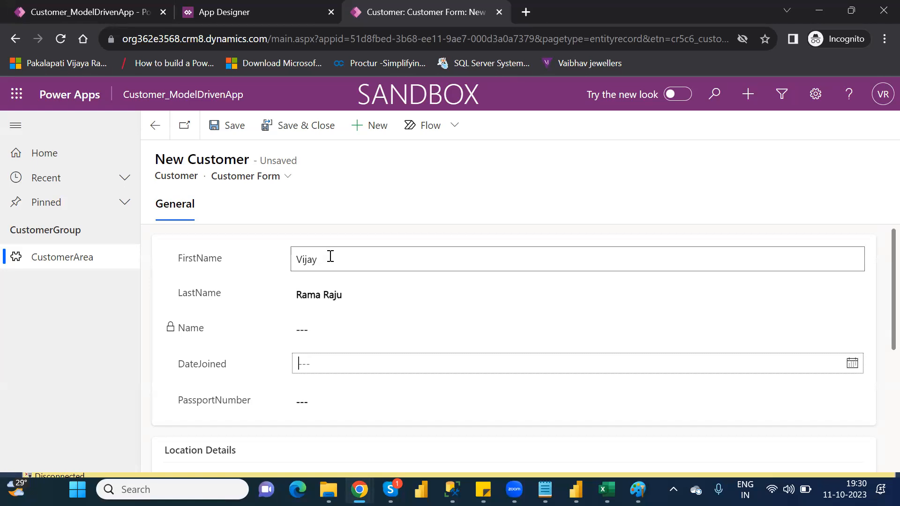
Step: Set the new customer's DateJoined to 10/19/2023 and fill in the passport number
click(329, 365)
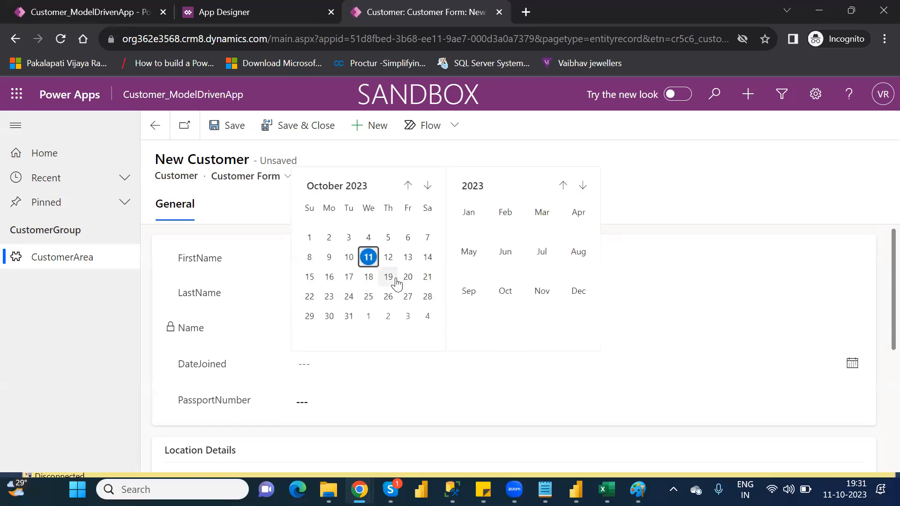
click(393, 279)
click(332, 398)
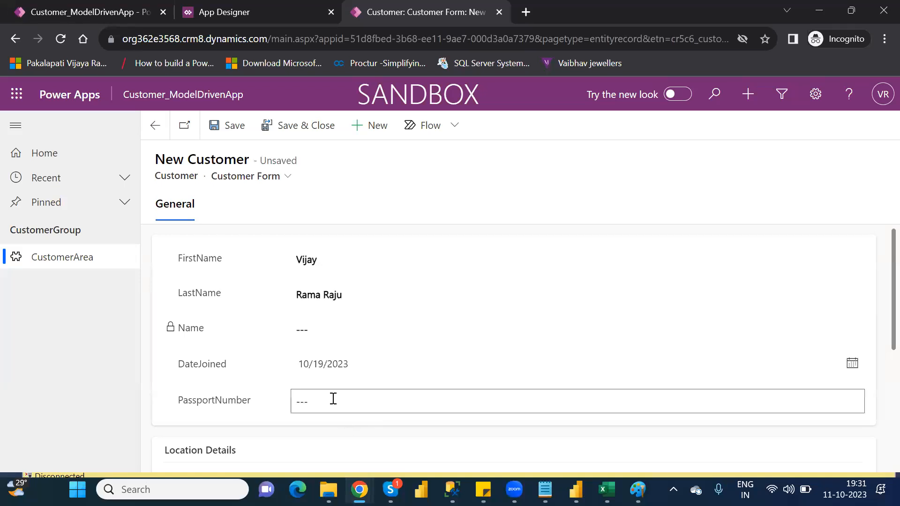
Step: Set the new customer's Location to Hyderabad
scroll(880, 367, down, 3)
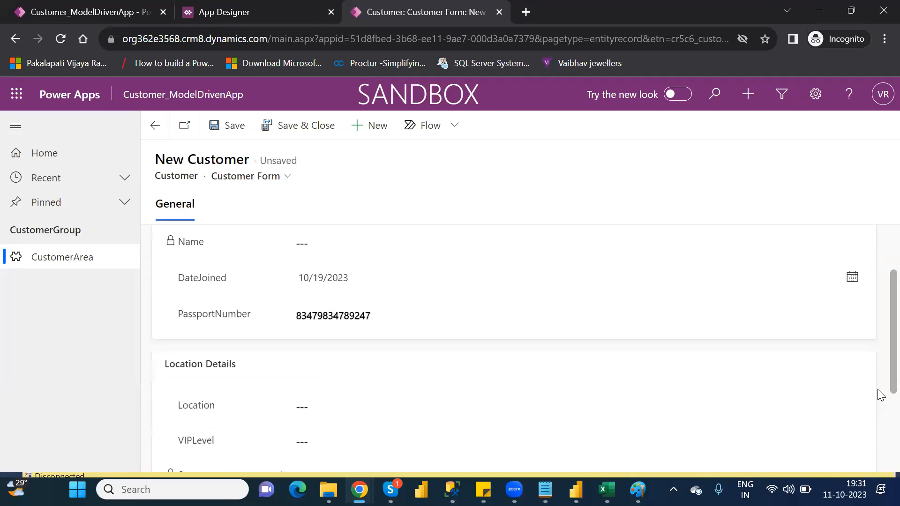
click(342, 336)
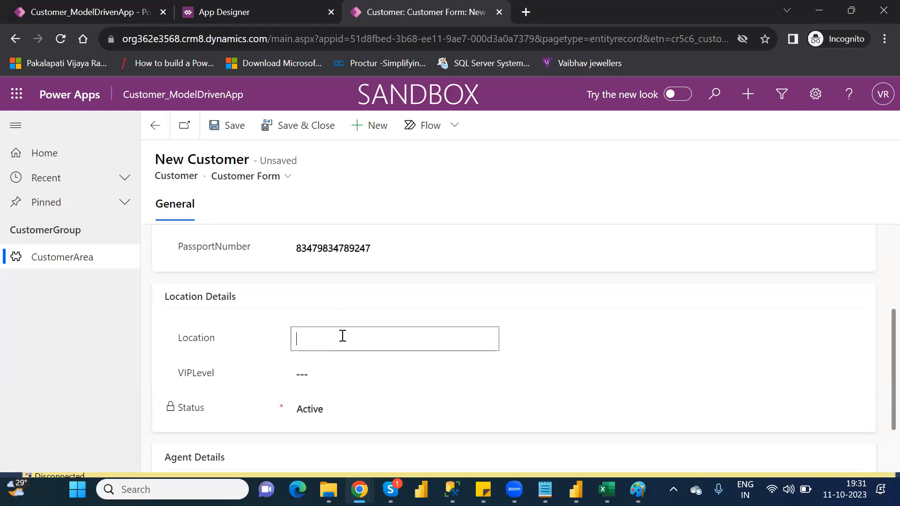
text(Hyderabad)
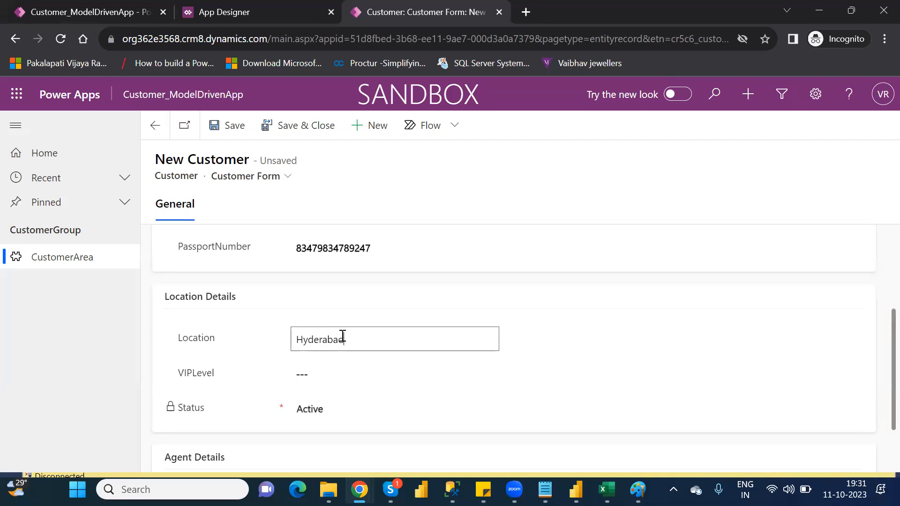
click(358, 420)
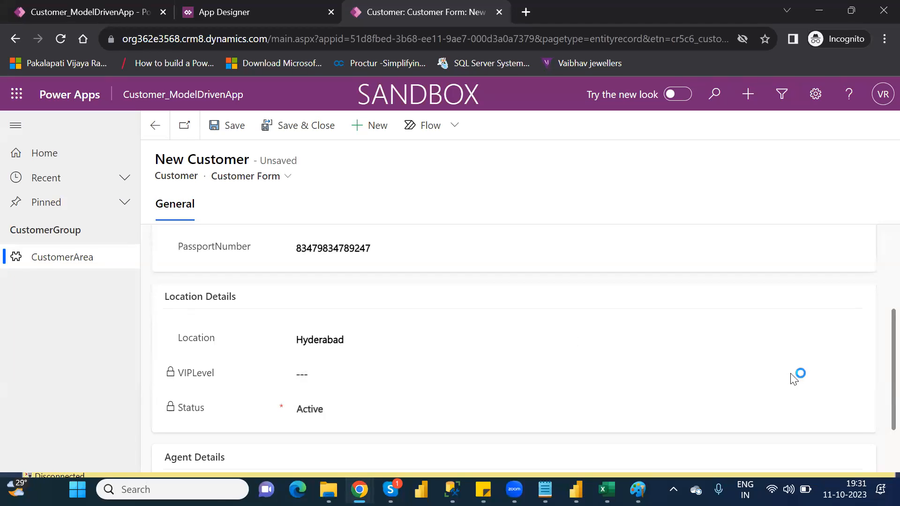
Step: Set the new customer's AgentName to Power Platform, and save and close the record
scroll(879, 422, down, 2)
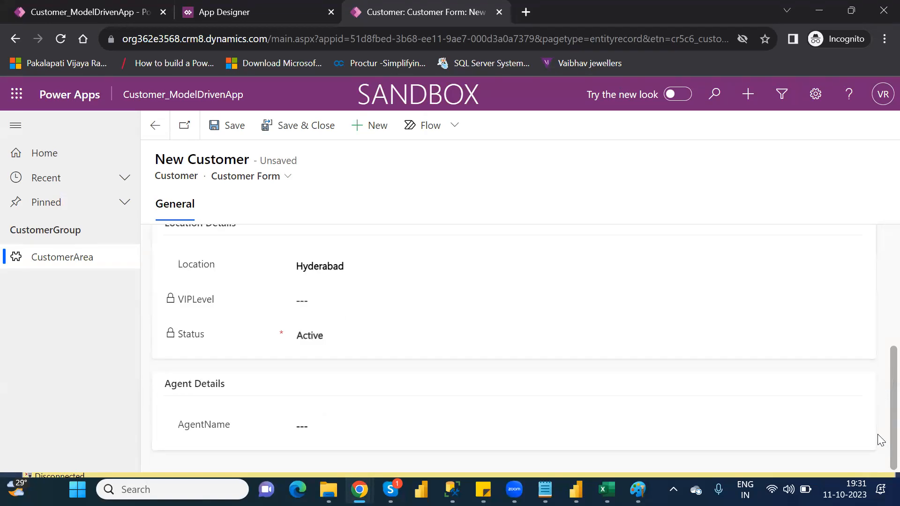
click(374, 429)
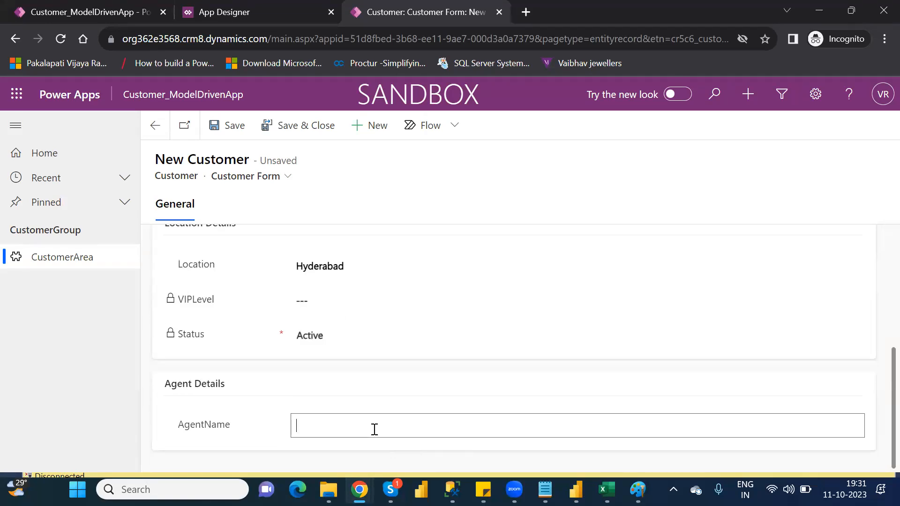
text(Power Plato)
key(BackSpace)
text(form)
click(289, 134)
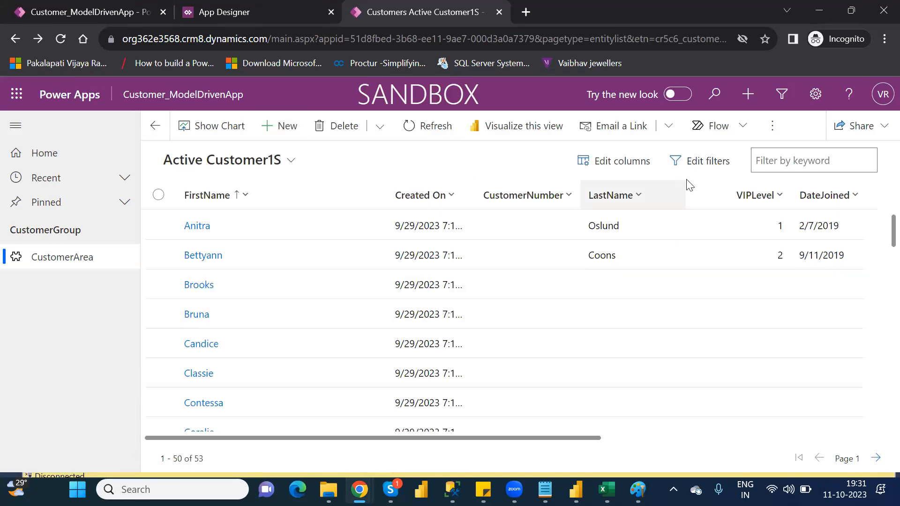
Step: Replace the Status filter on the customer list with FirstName Equals the new customer's first name and apply it
click(707, 169)
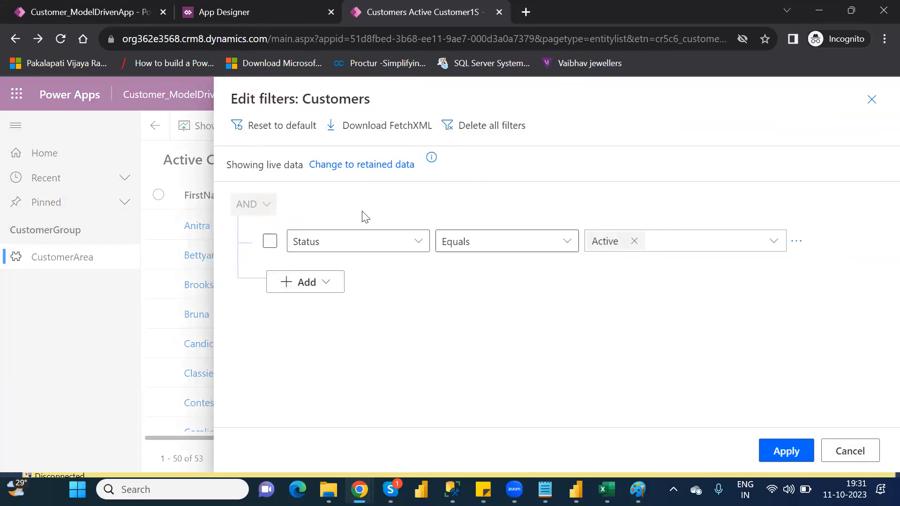
click(404, 240)
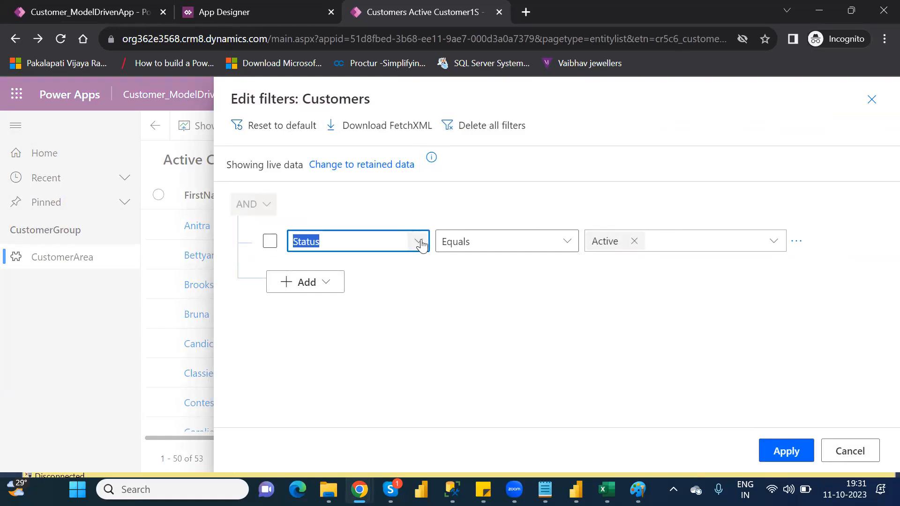
click(421, 242)
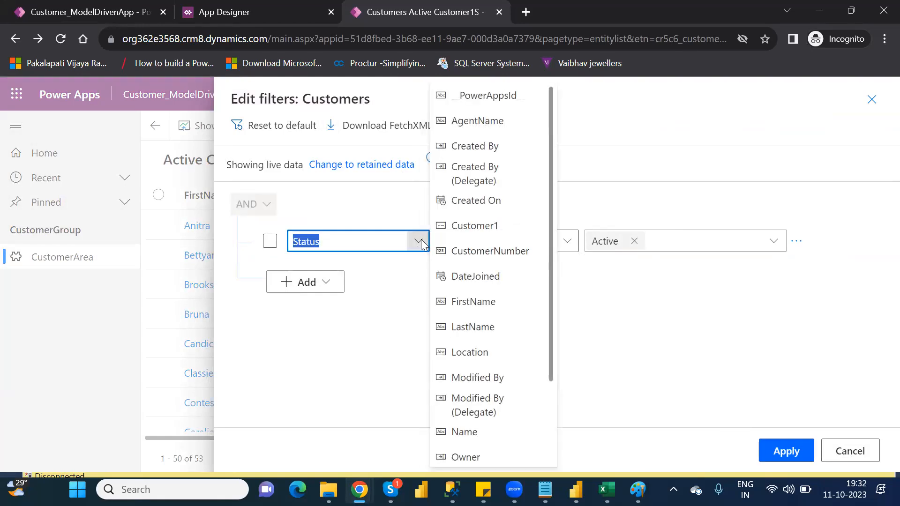
click(466, 301)
click(609, 242)
text(vijay)
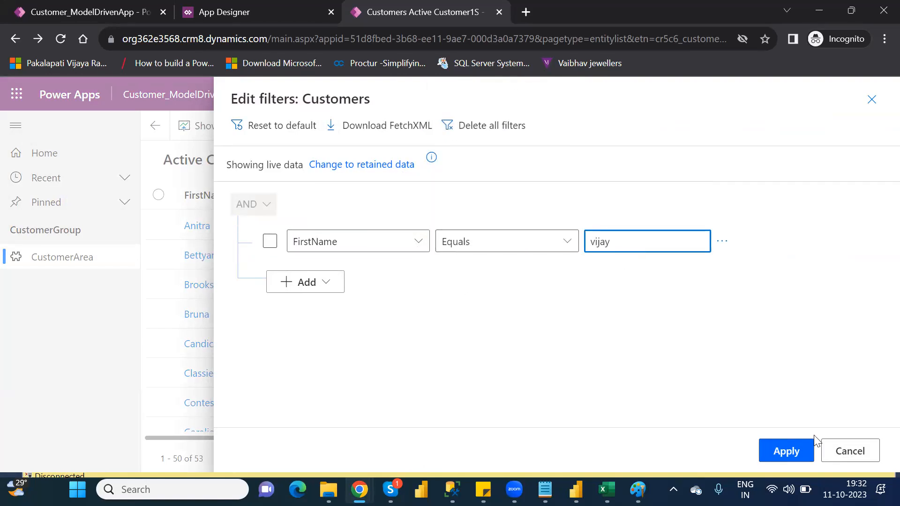
click(786, 450)
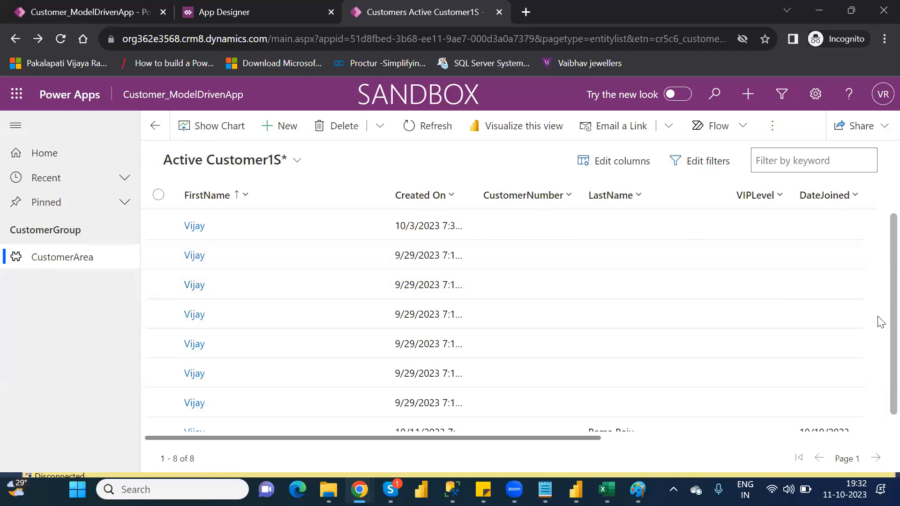
Step: Open the newly added customer record from the filtered list, check its details, and return to the CustomerArea list
scroll(880, 338, down, 1)
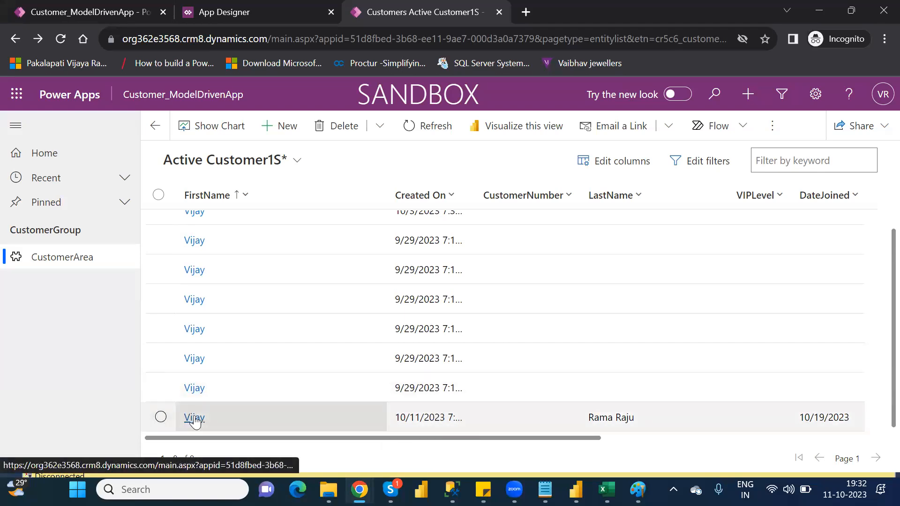
click(194, 417)
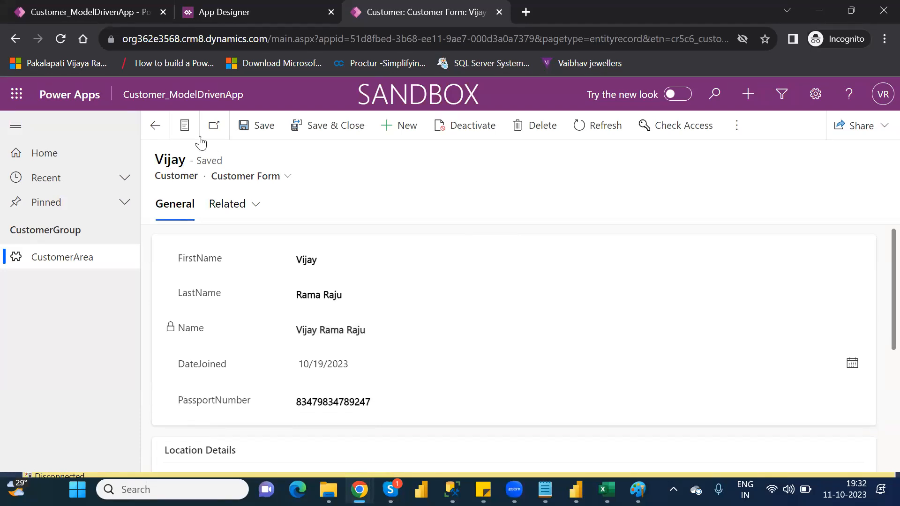
click(69, 263)
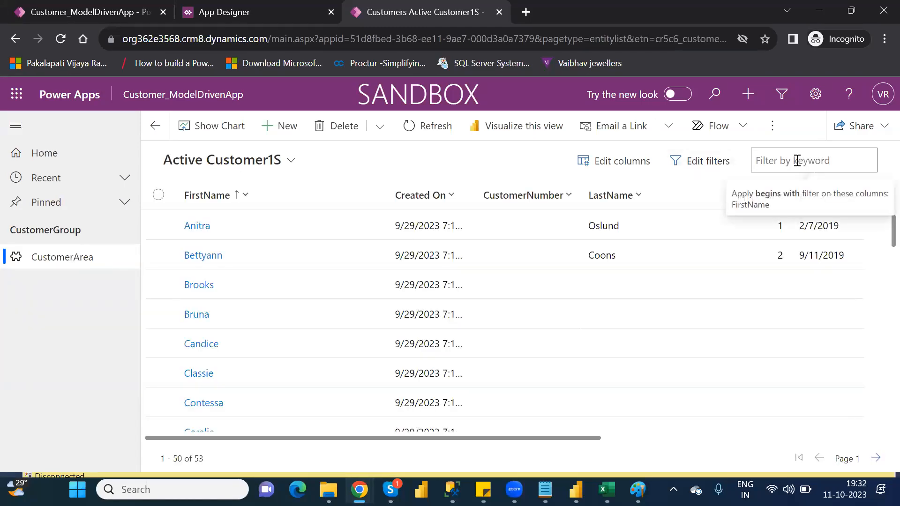
Step: Filter the customer list by the first name as keyword and delete the record created on 10/3/2023
text(vijay)
key(Return)
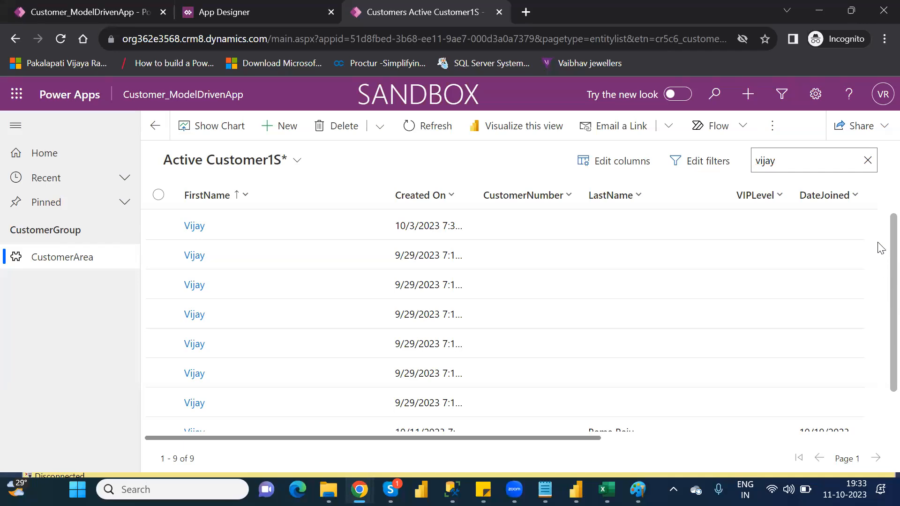
click(160, 226)
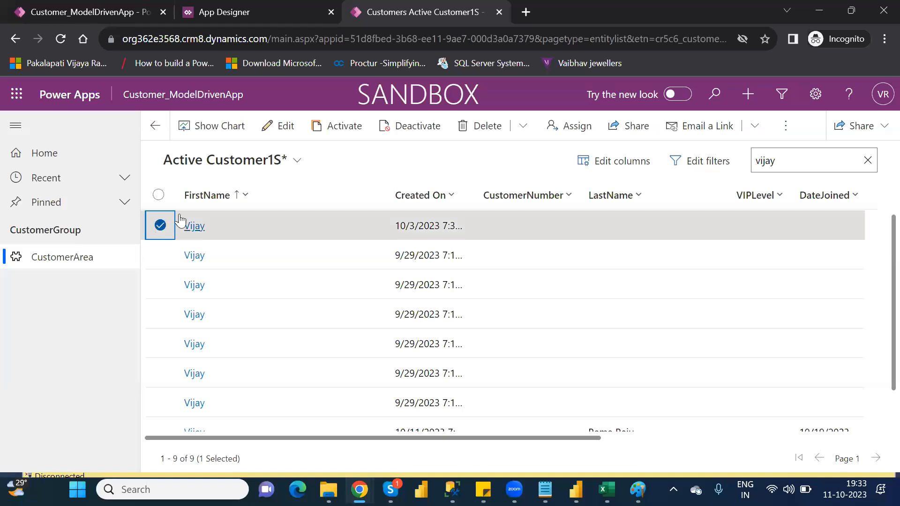
click(490, 133)
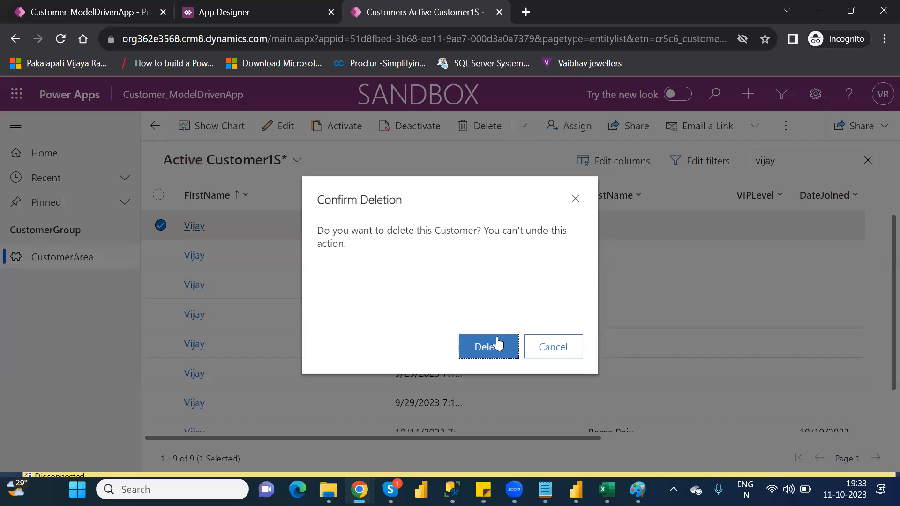
click(495, 346)
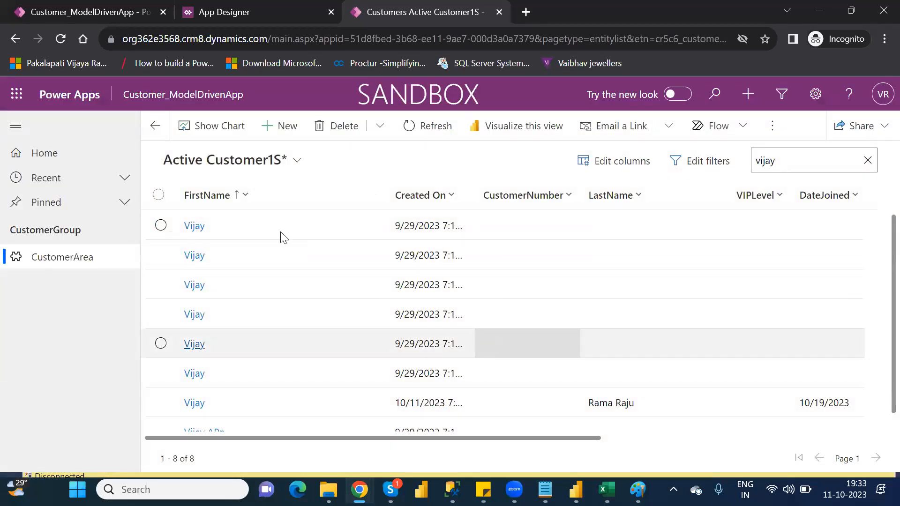
Step: Open the first customer record in the keyword-filtered list, examine its editable fields, and return to the CustomerArea list
click(159, 227)
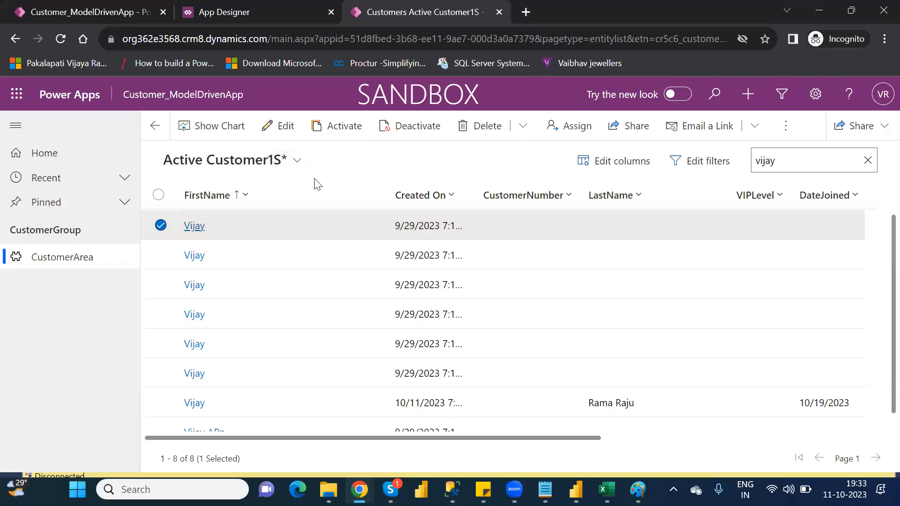
click(195, 232)
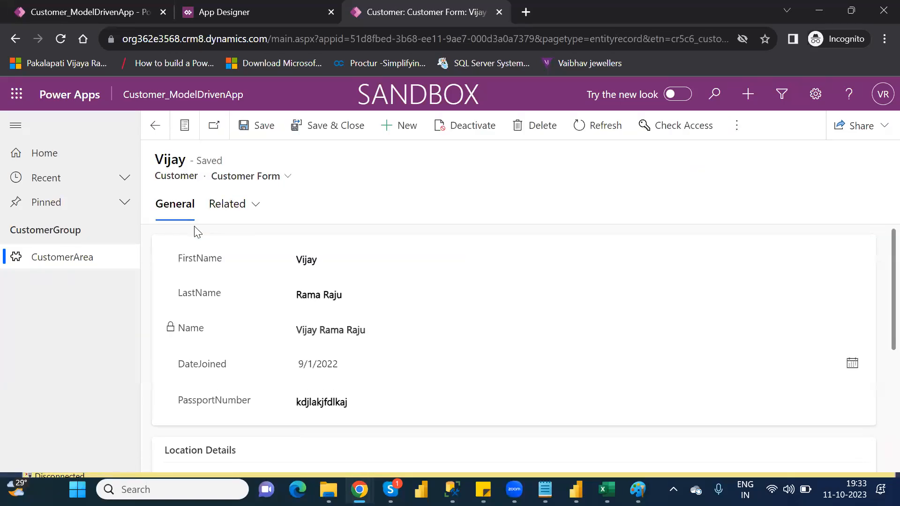
click(313, 259)
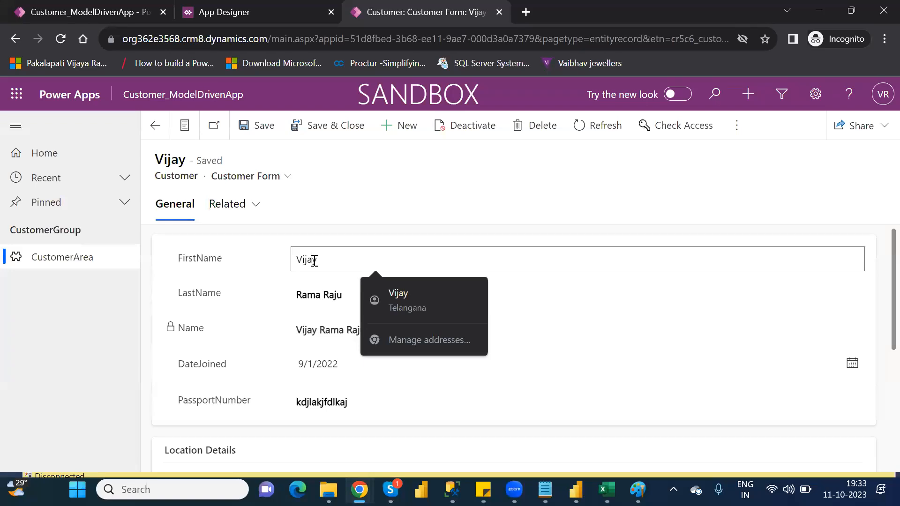
click(52, 261)
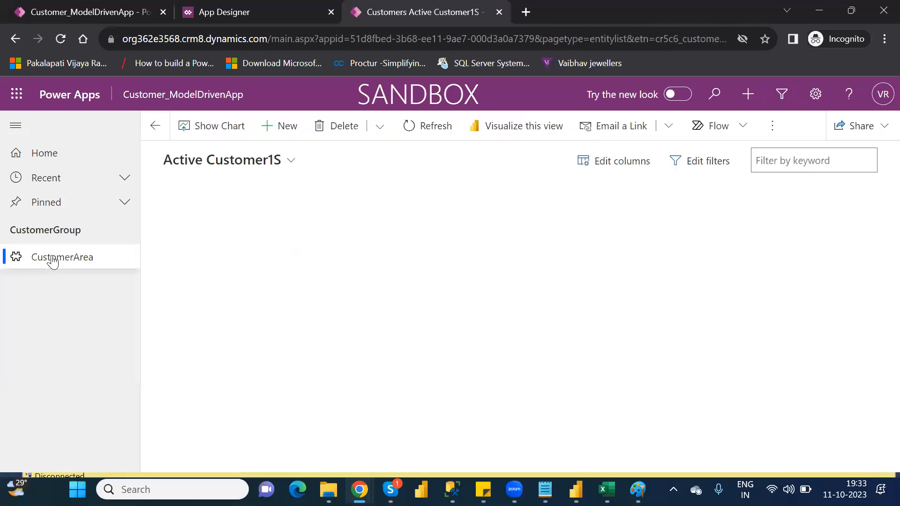
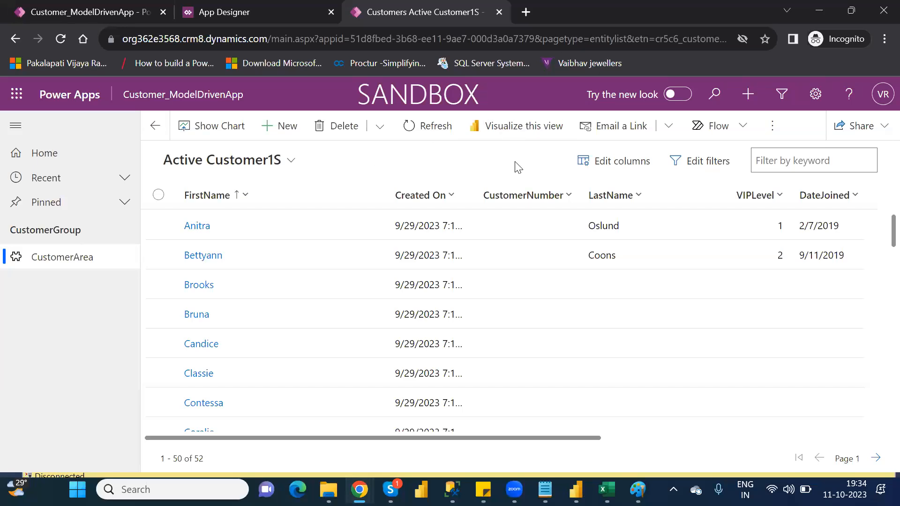
Step: Visualize the Active Customer1S view in Power BI, show its data table, and check the report's filters
click(516, 132)
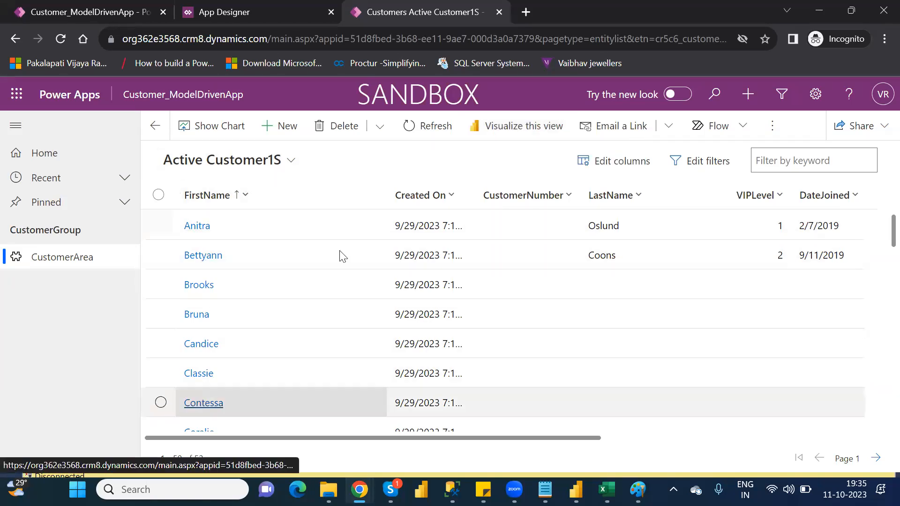
click(520, 129)
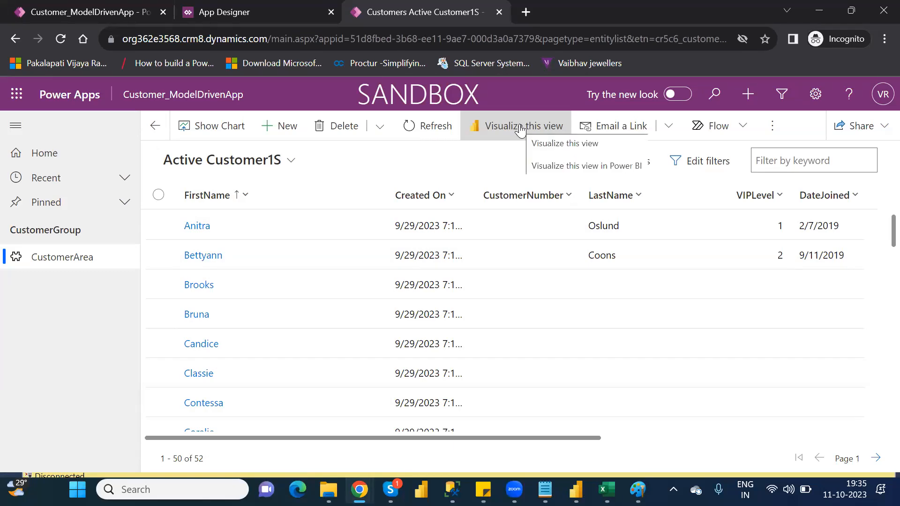
click(520, 129)
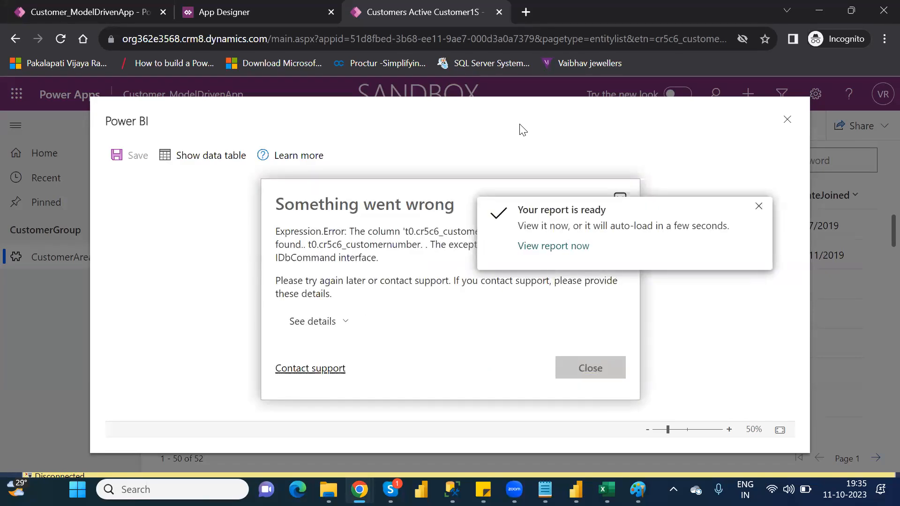
click(759, 206)
click(595, 368)
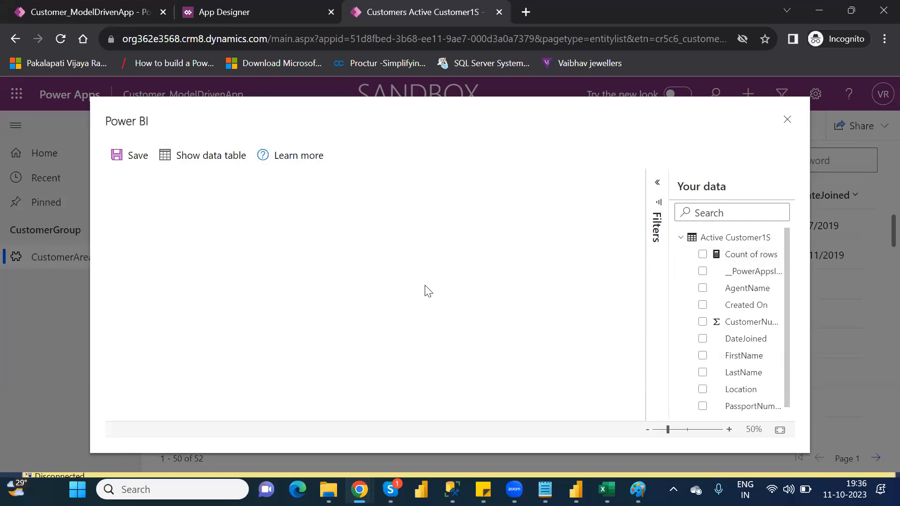
click(225, 164)
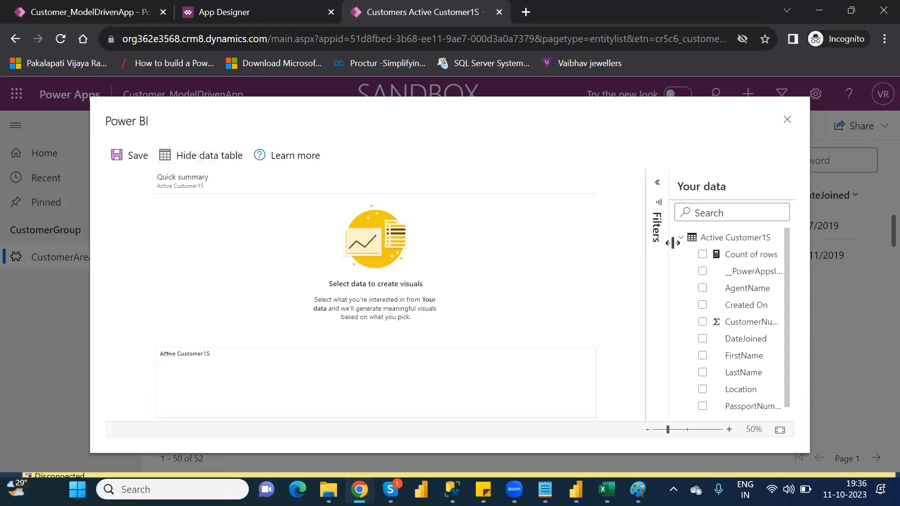
click(659, 184)
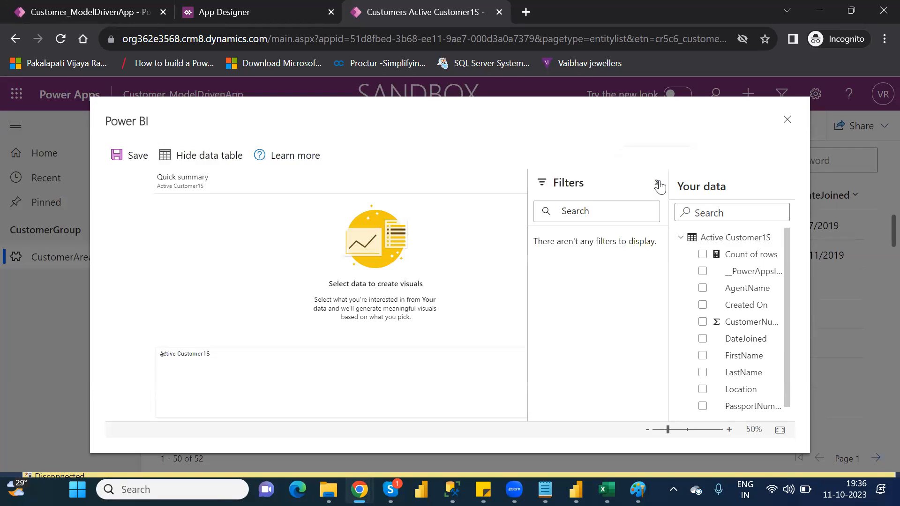
click(659, 184)
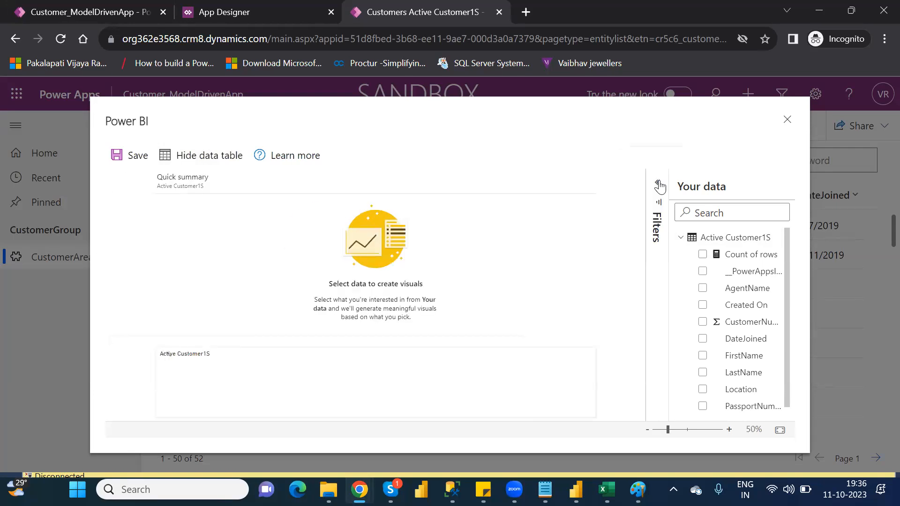
Step: Try to generate a Power BI report from the AgentName and Count of rows fields, and close it without saving
click(748, 289)
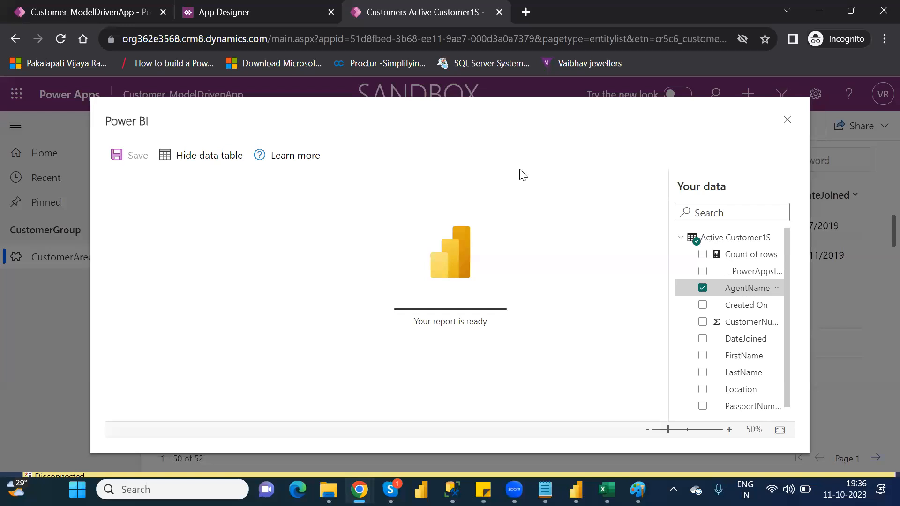
drag(509, 178, 457, 245)
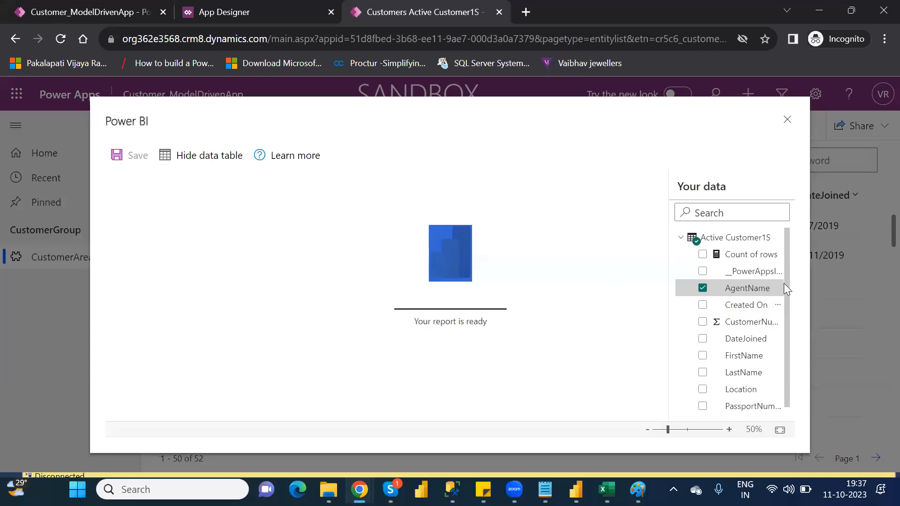
click(703, 305)
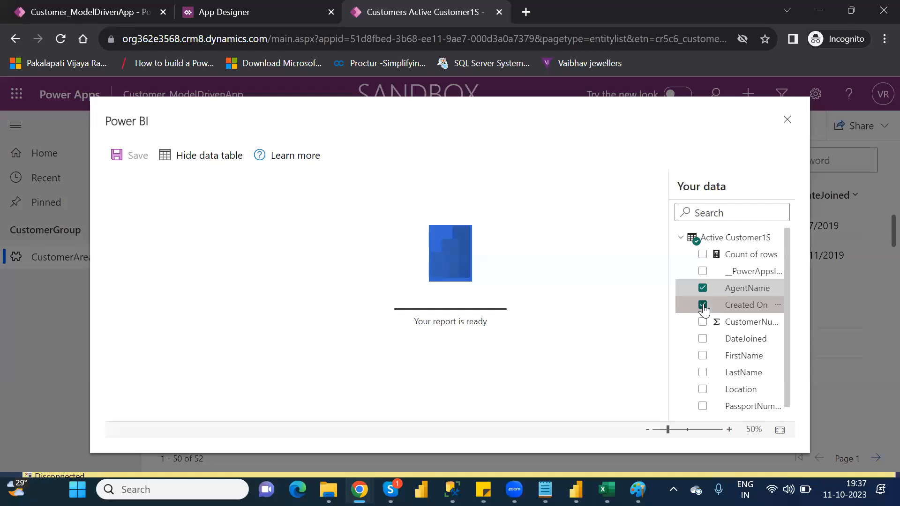
click(702, 306)
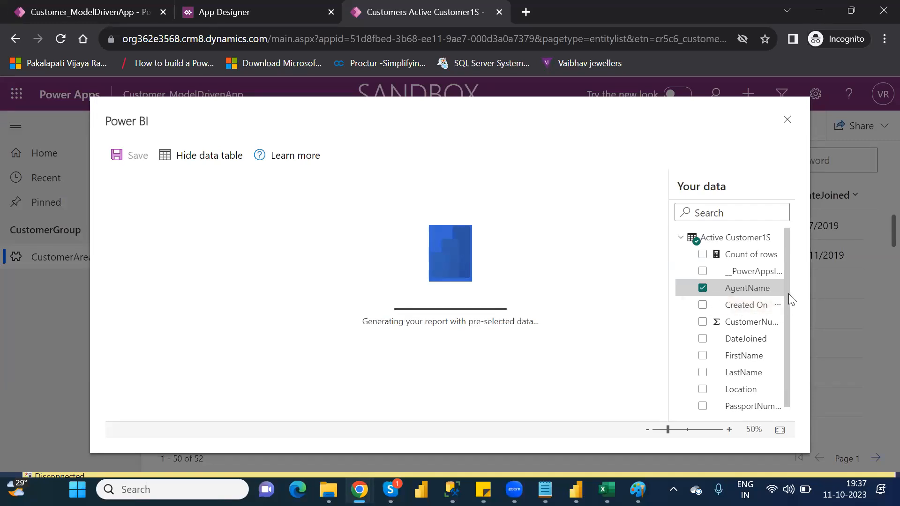
scroll(788, 295, down, 1)
scroll(797, 281, up, 1)
click(703, 255)
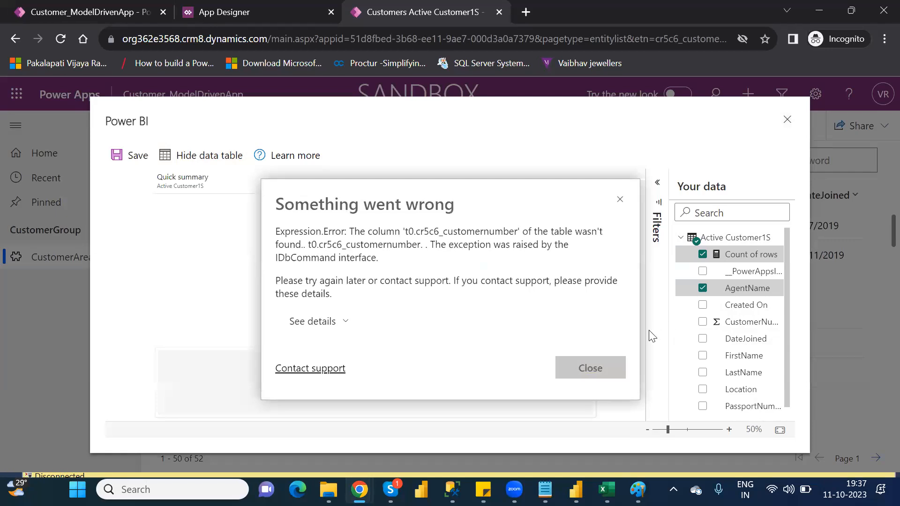
click(598, 373)
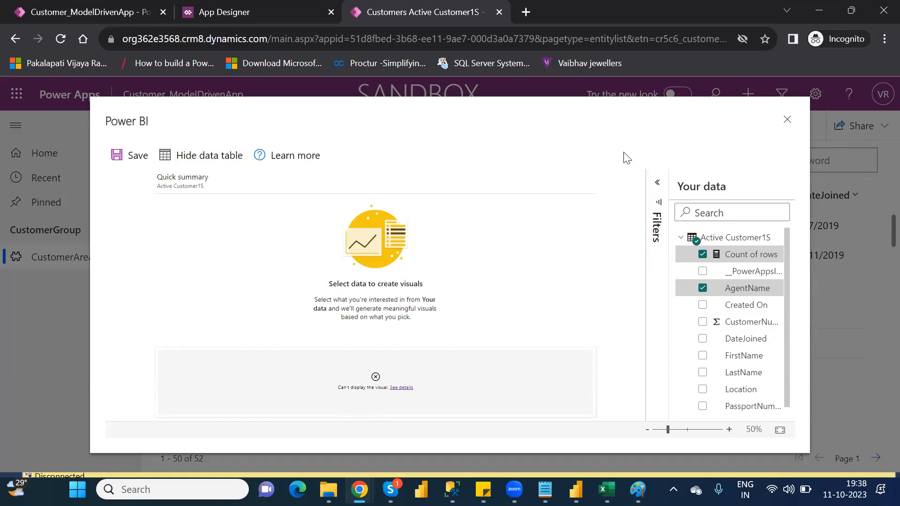
click(786, 123)
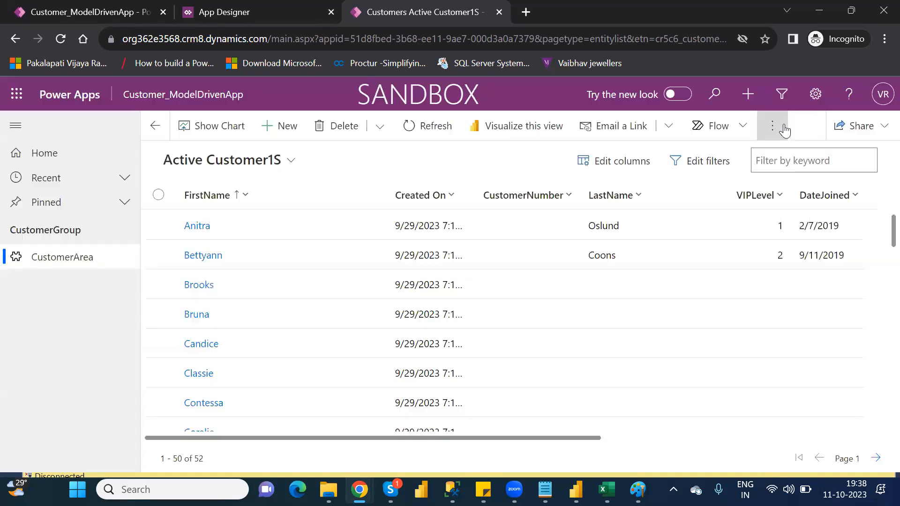
Step: Draft an email with a link to the first customer record, close the draft unsent, and deselect the record
click(499, 127)
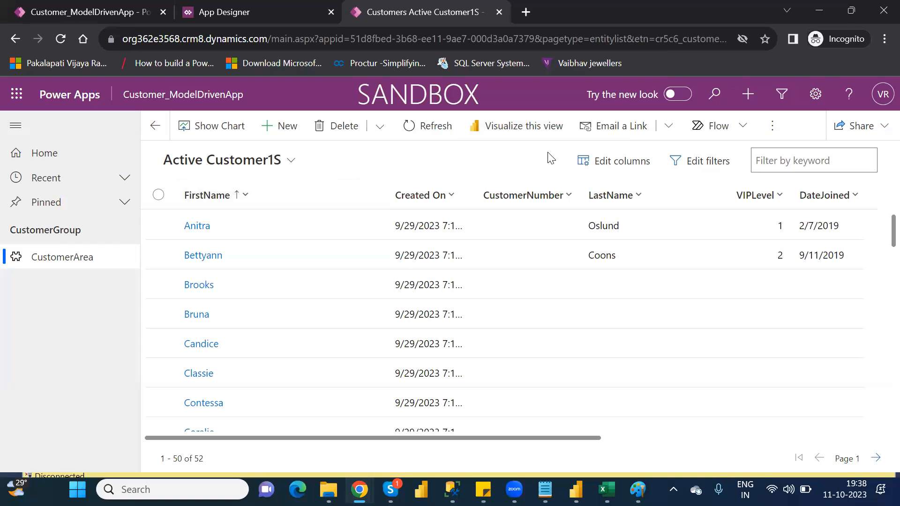
click(606, 136)
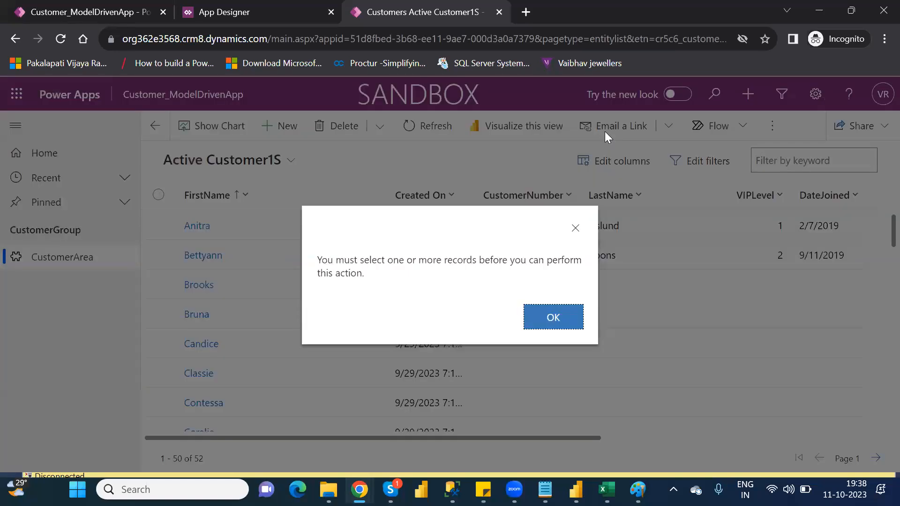
click(579, 228)
click(161, 226)
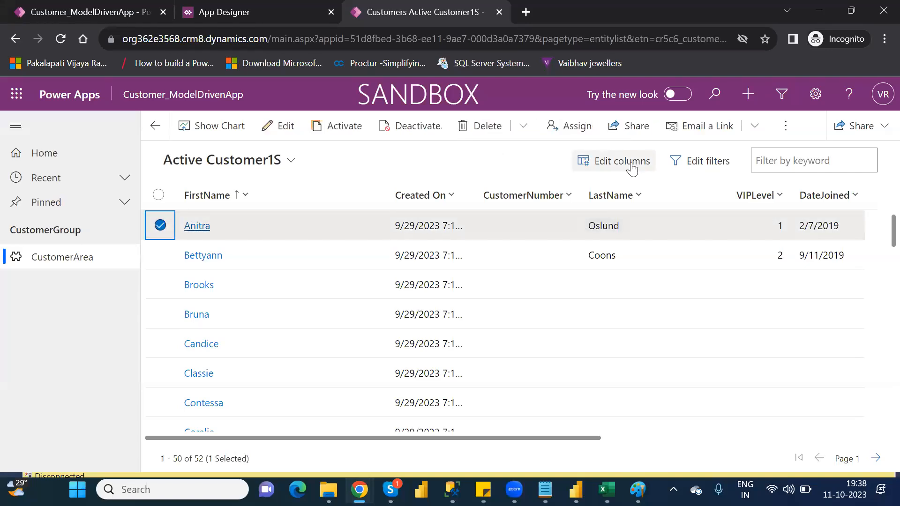
click(705, 130)
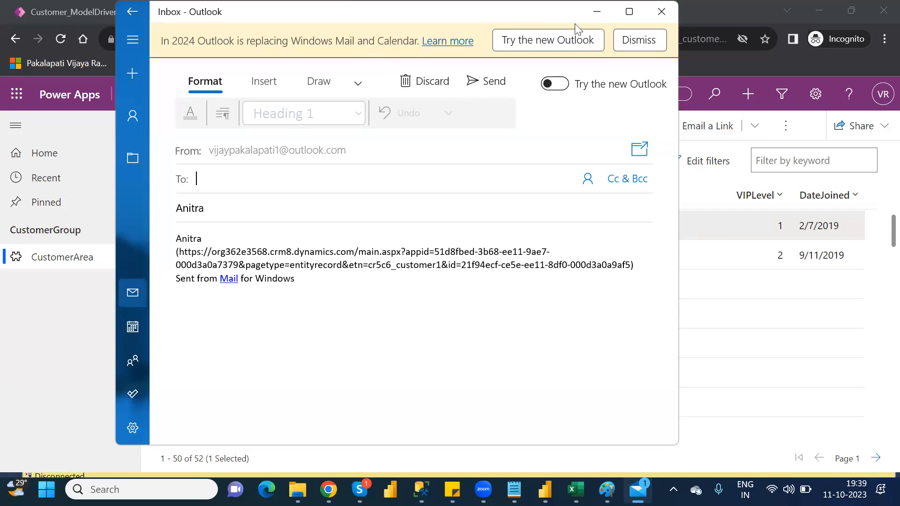
click(663, 15)
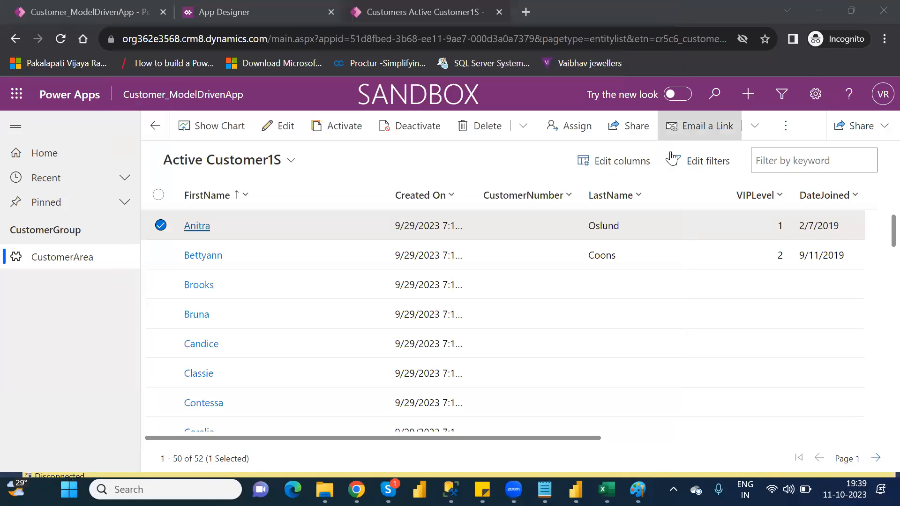
click(159, 227)
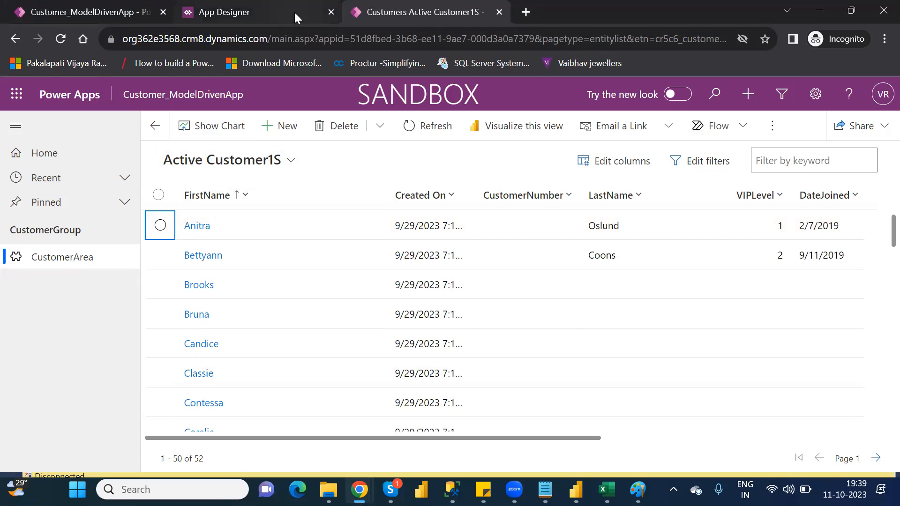
Step: Close the running app and open the site map of Customer_ModelDrivenApp for editing in the App Designer
click(499, 13)
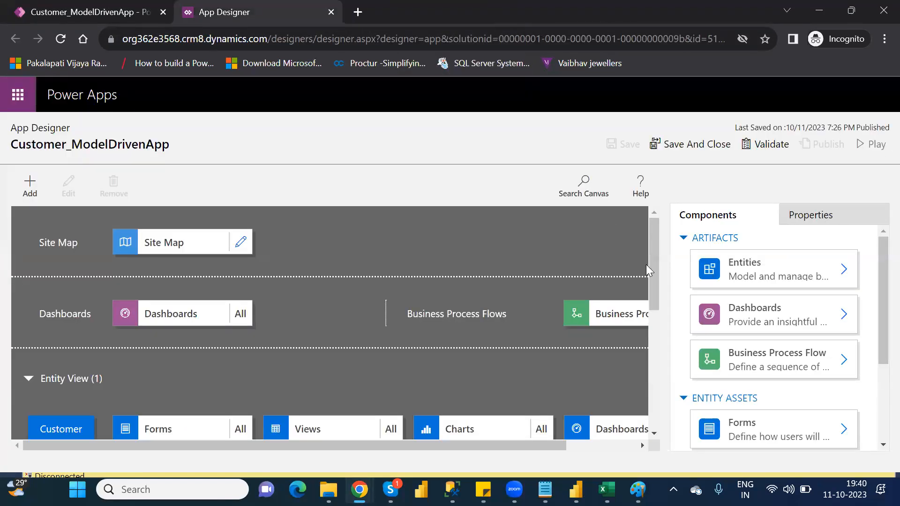
drag(650, 269, 657, 304)
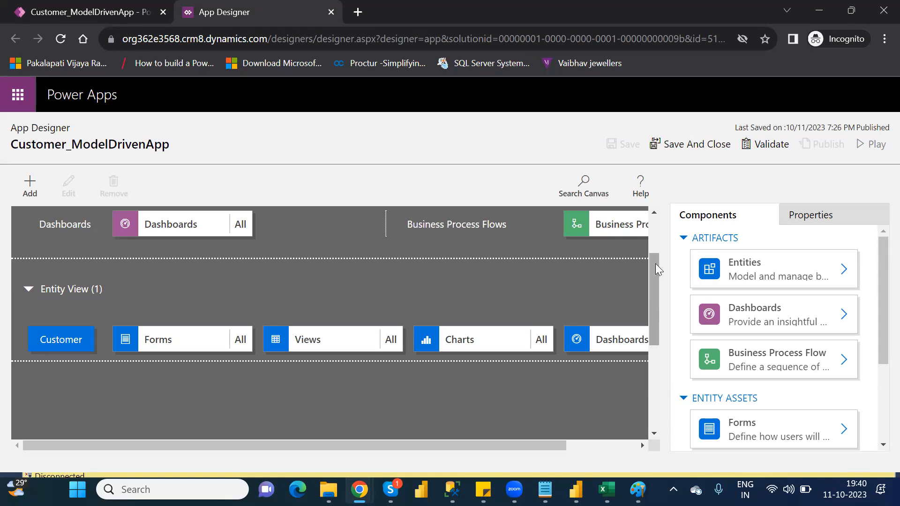
scroll(657, 225, up, 2)
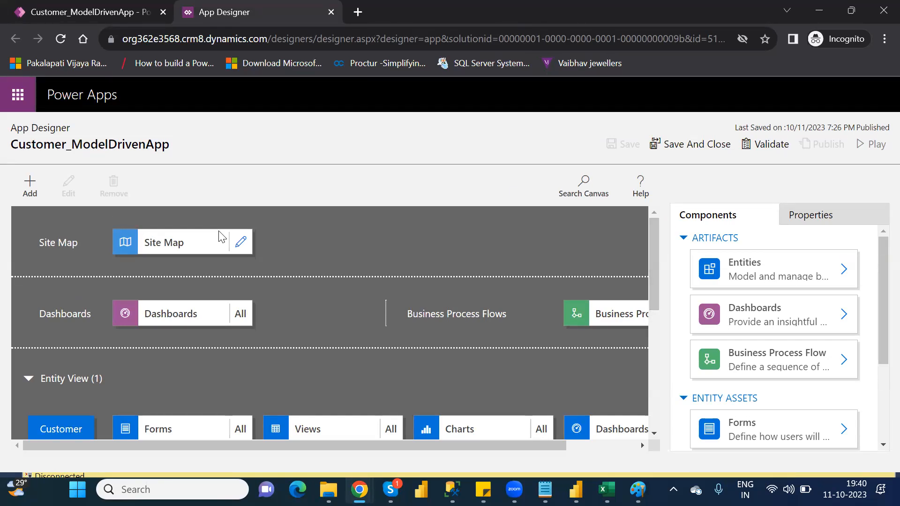
click(241, 244)
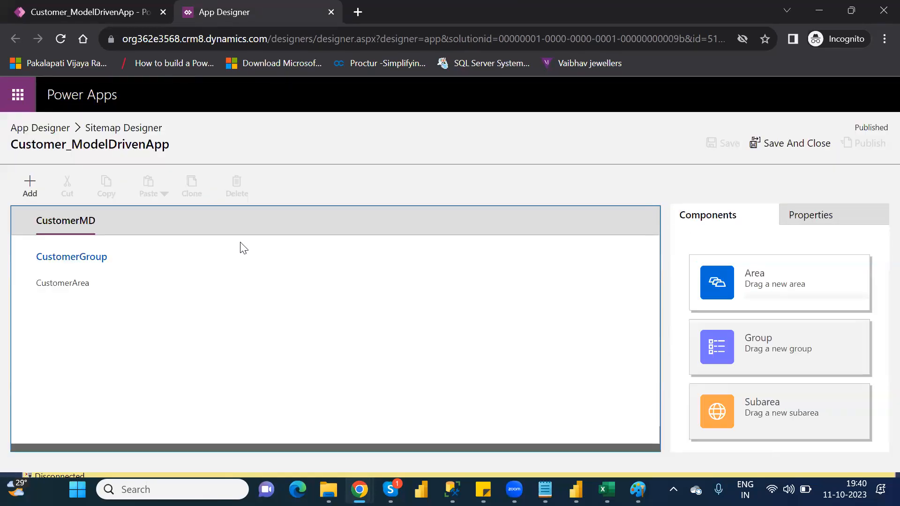
click(47, 130)
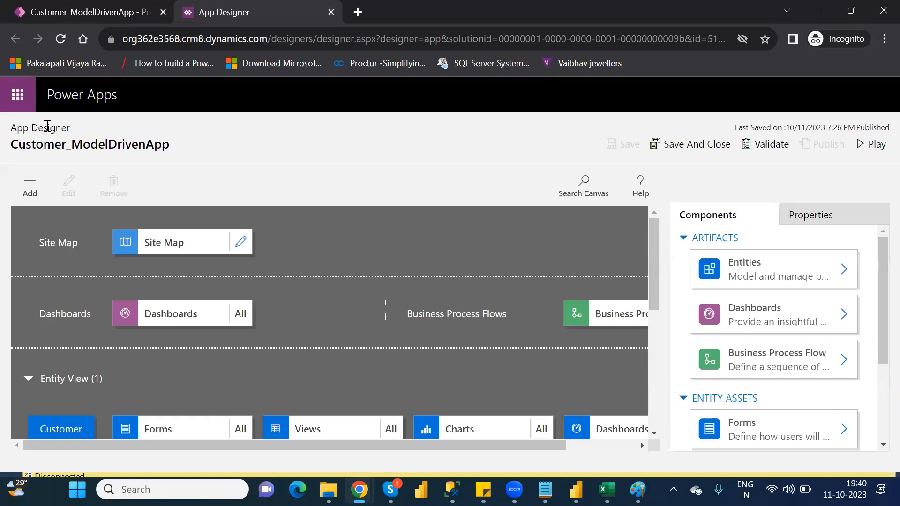
click(242, 244)
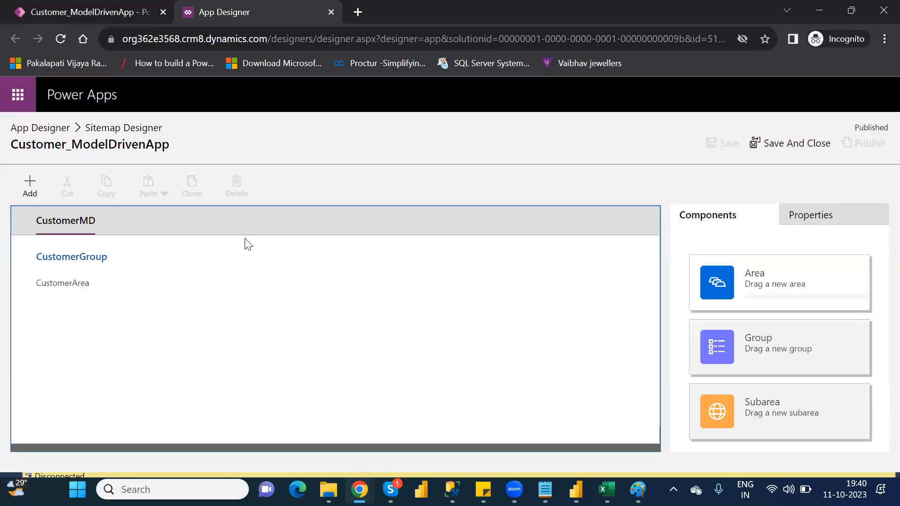
click(31, 189)
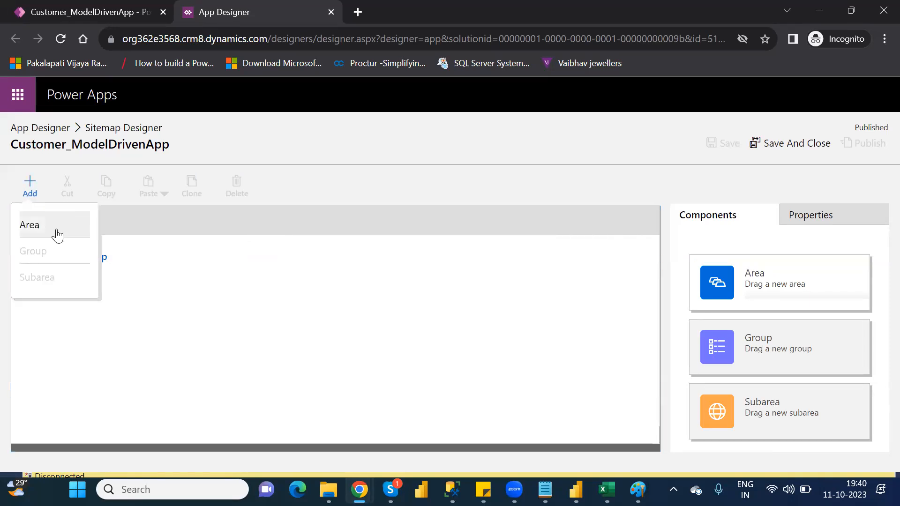
click(52, 229)
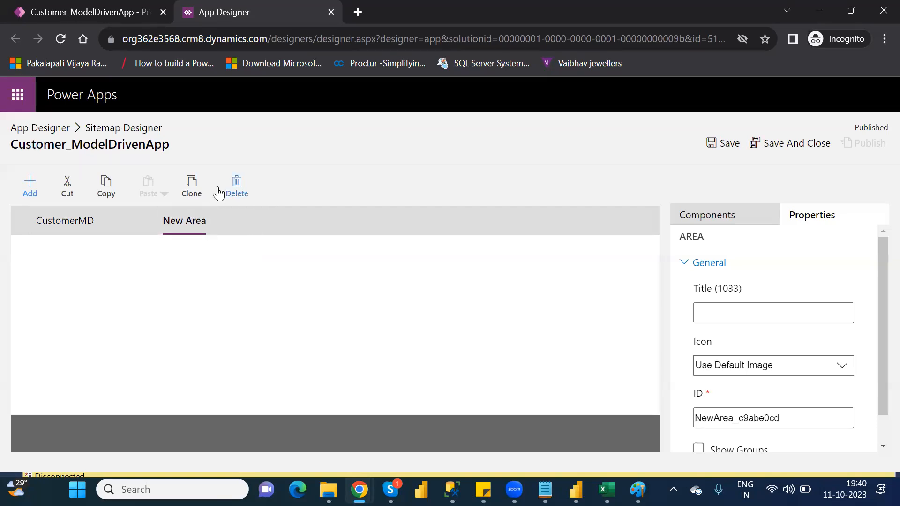
click(237, 183)
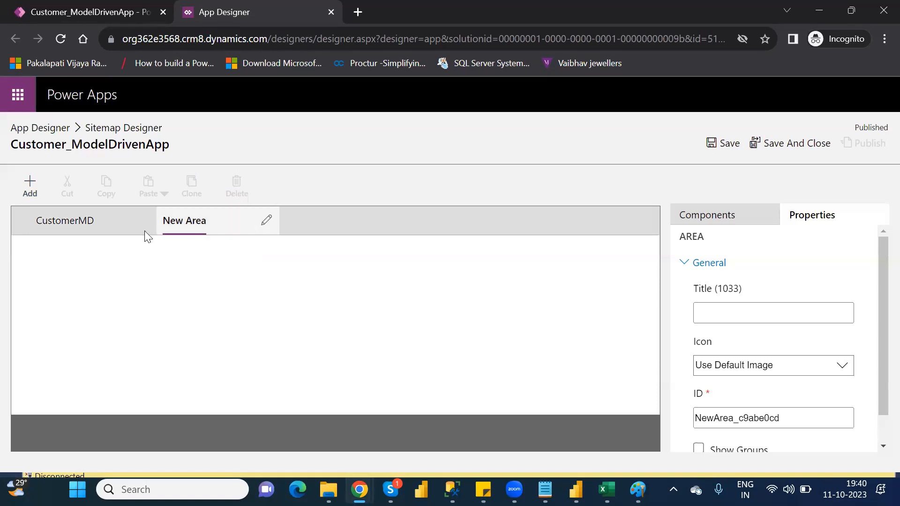
click(209, 222)
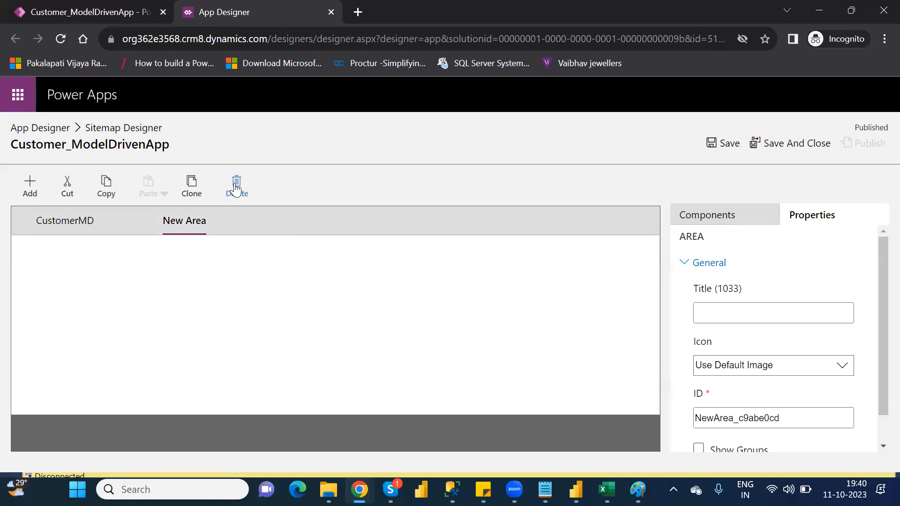
click(236, 188)
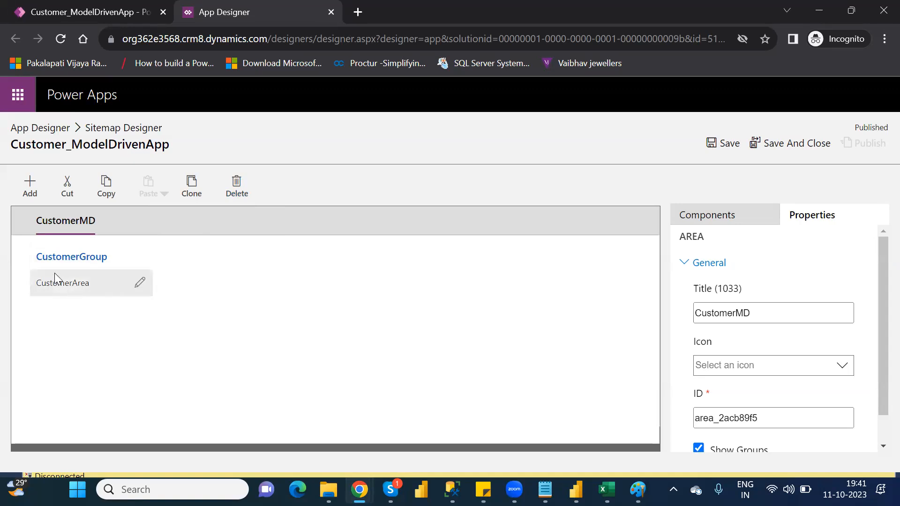
Step: Add a subarea beneath CustomerArea in CustomerGroup and title it AddressAres
click(714, 223)
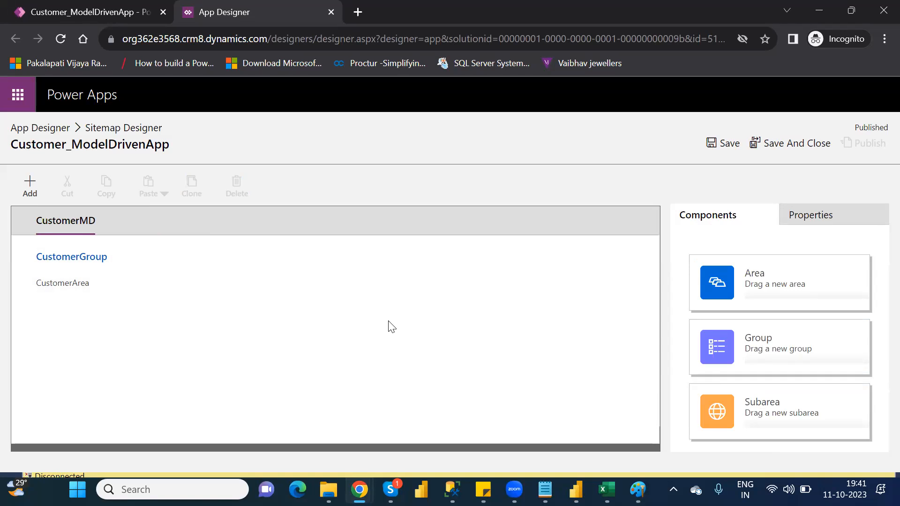
drag(779, 402, 115, 321)
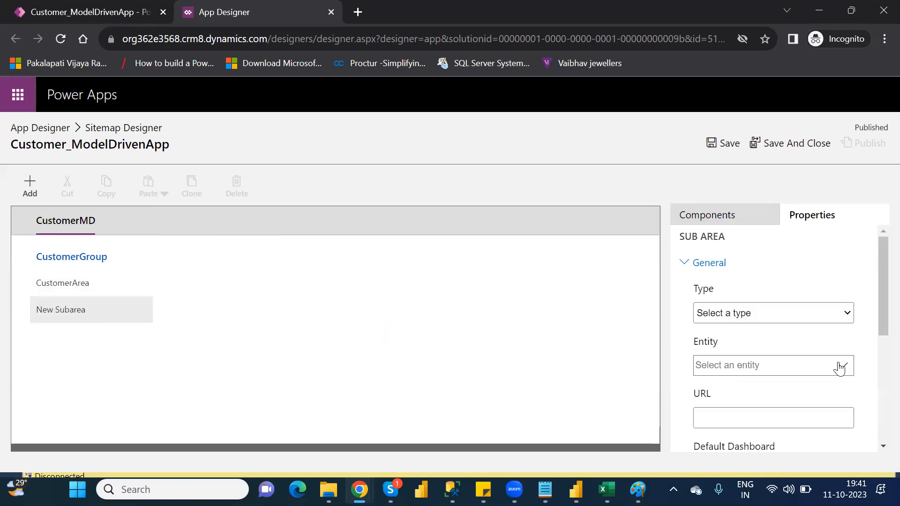
drag(878, 315, 878, 396)
click(708, 285)
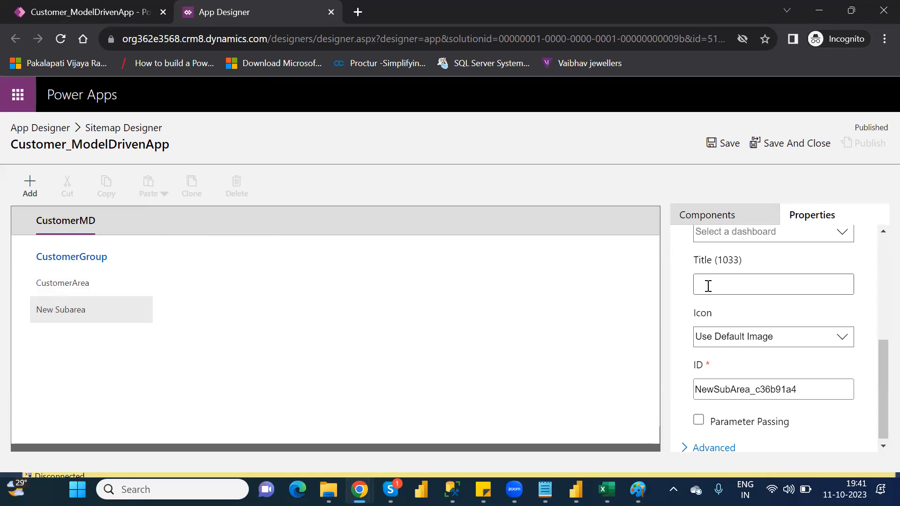
text(AddressAres)
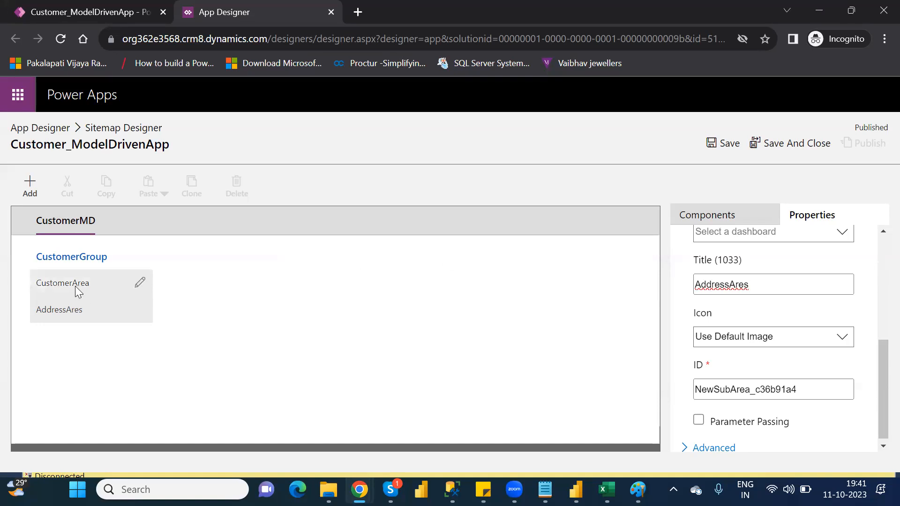
Step: Set the AddressAres subarea's type to Entity and assign it the Address entity
click(66, 311)
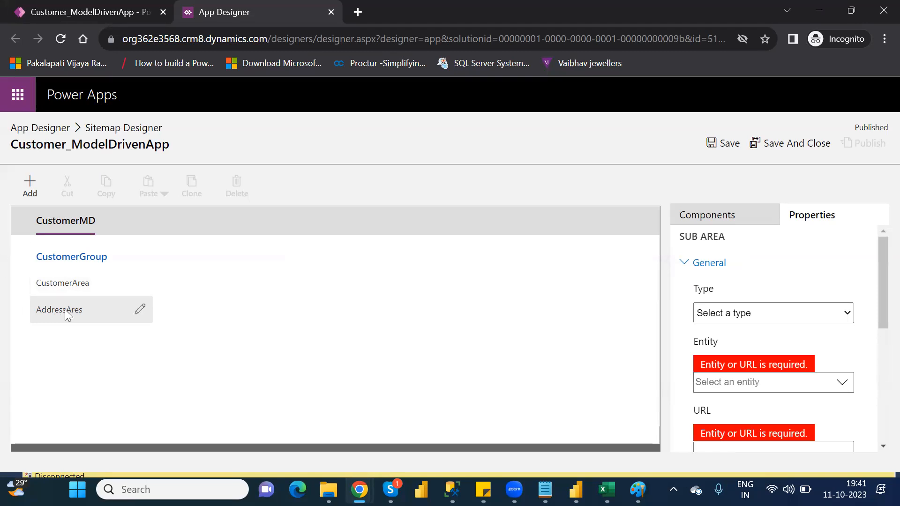
click(758, 313)
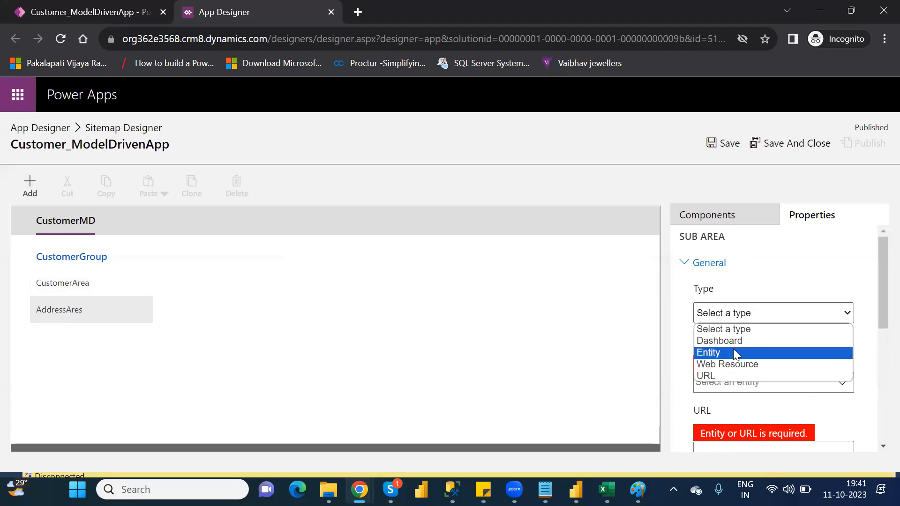
click(734, 353)
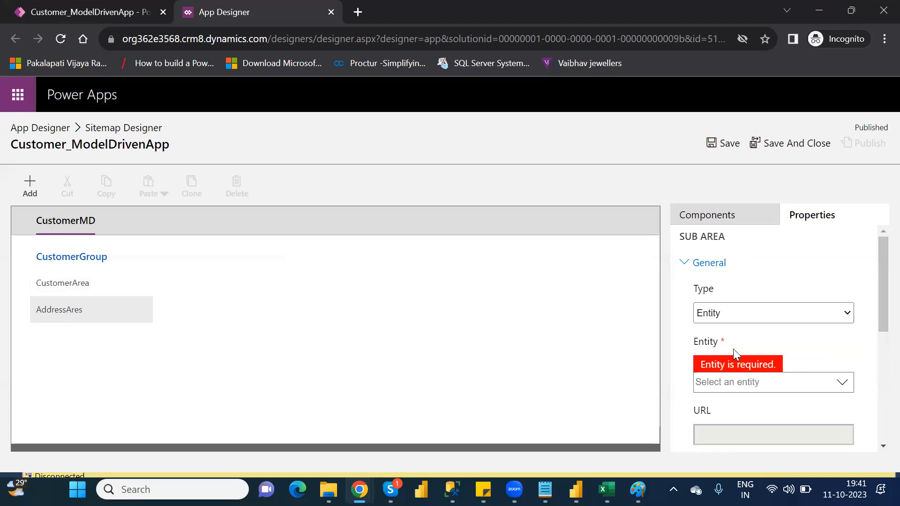
click(841, 384)
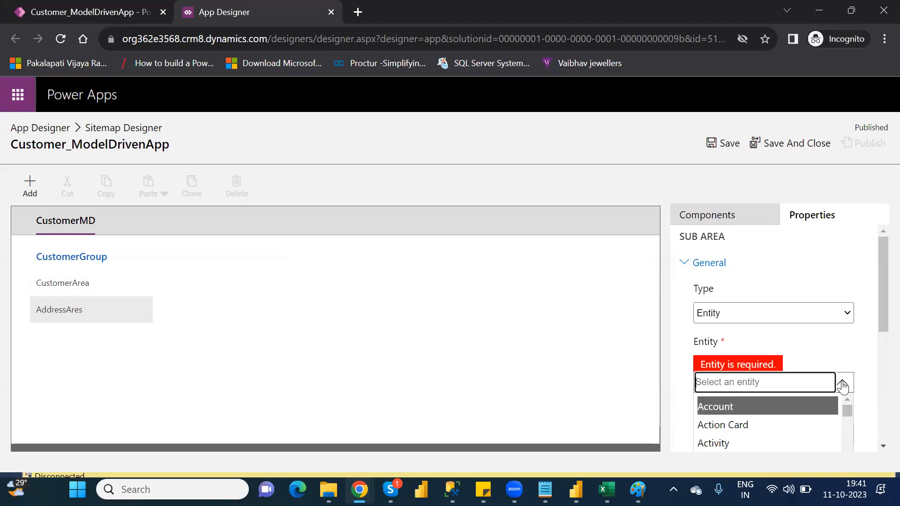
drag(877, 267, 877, 318)
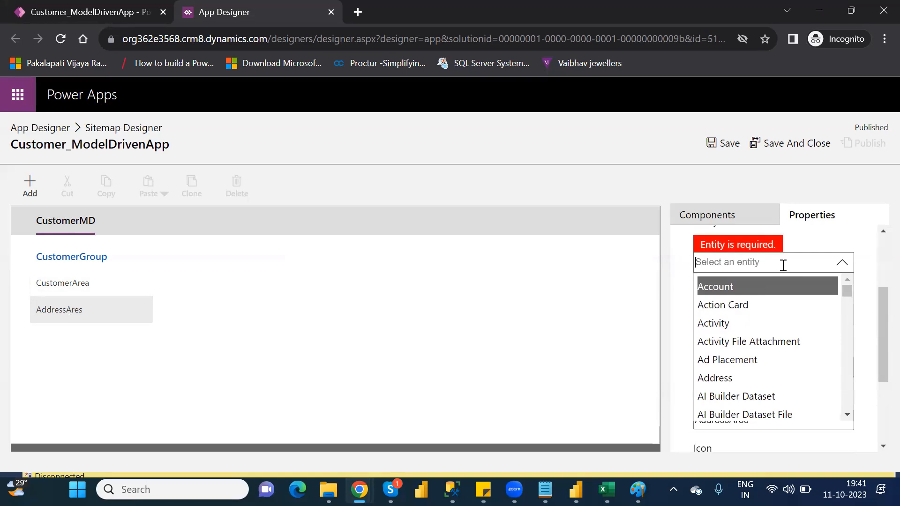
text(add)
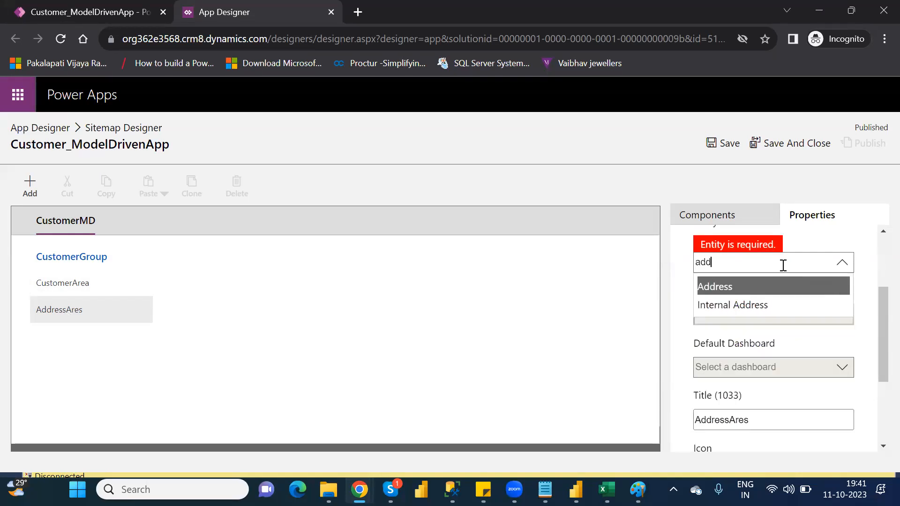
click(727, 286)
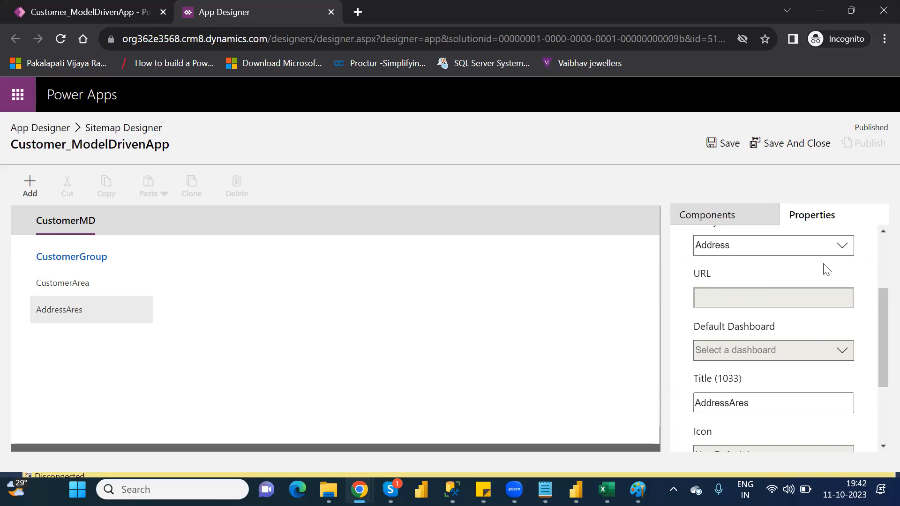
Step: Save and close the site map, and save and close Customer_ModelDrivenApp in the App Designer
click(730, 146)
click(779, 147)
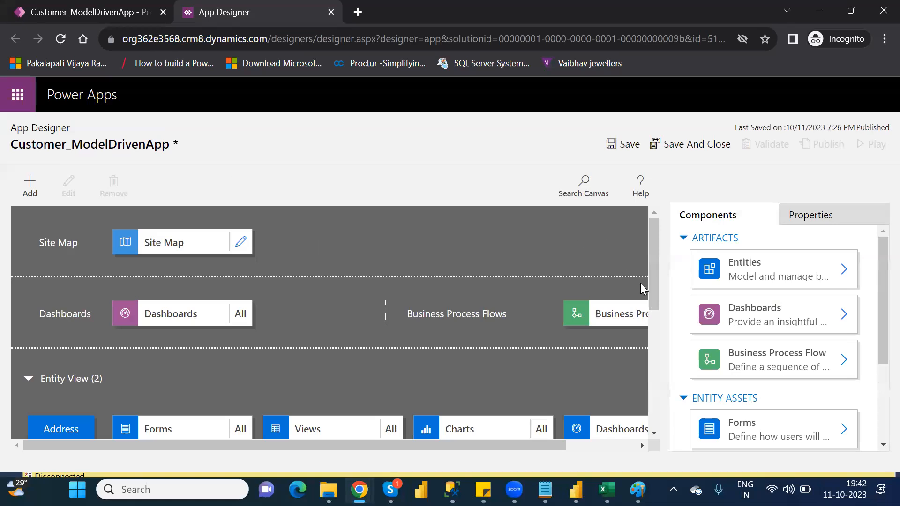
drag(655, 282, 665, 321)
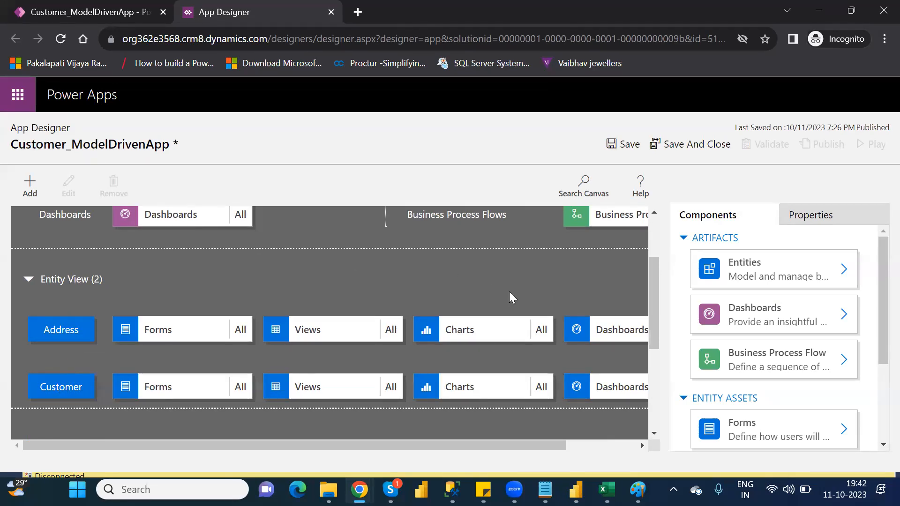
click(692, 146)
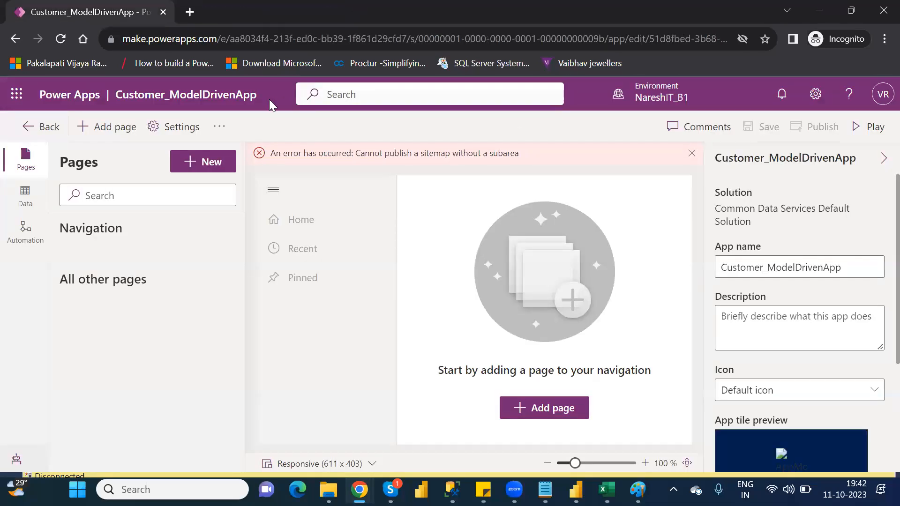
Step: Switch Customer_ModelDrivenApp back to the classic designer, continuing without publishing
click(220, 129)
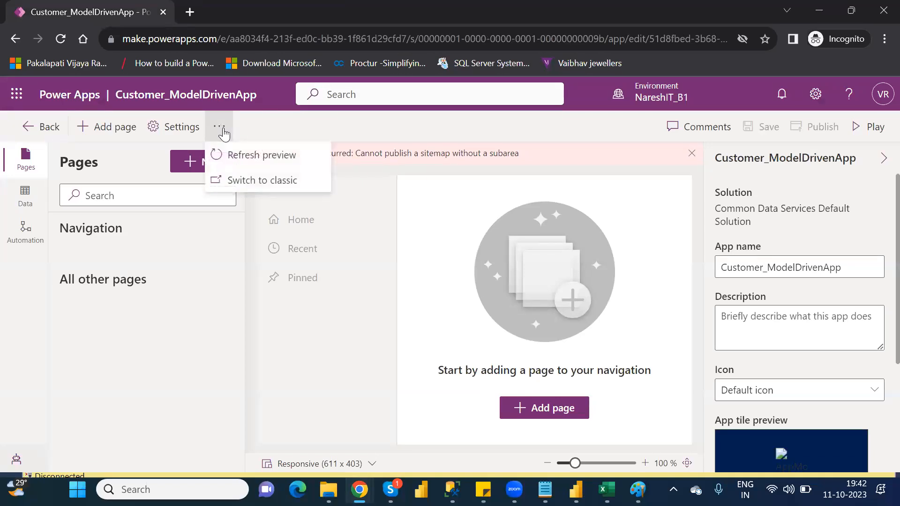
click(262, 179)
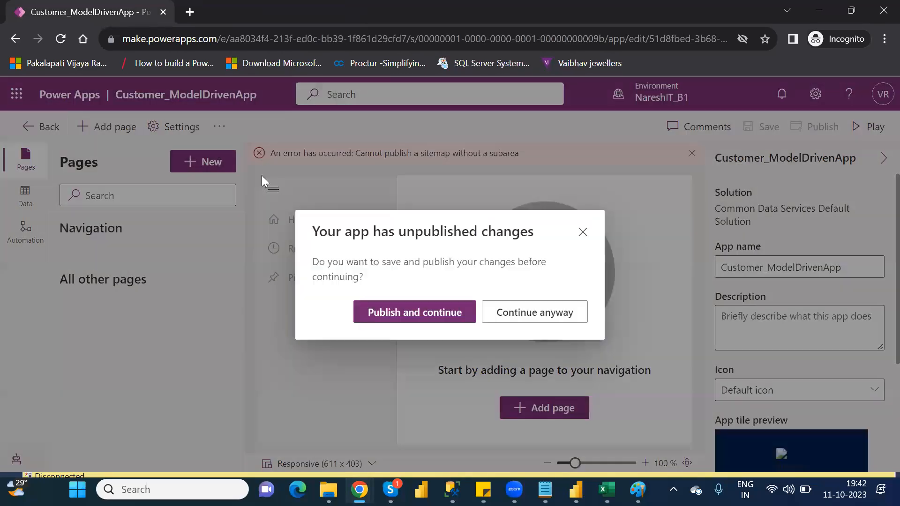
click(532, 313)
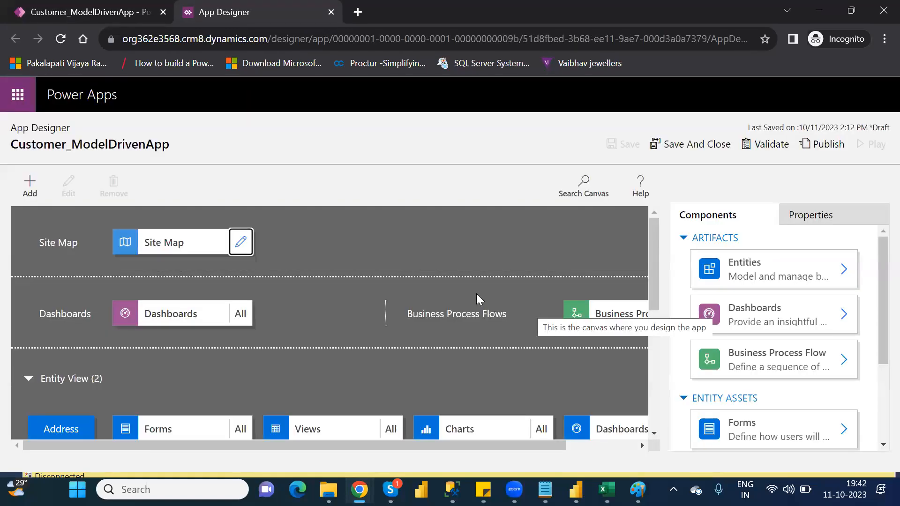
Step: Validate Customer_ModelDrivenApp for missing components and publish it
drag(654, 264, 667, 246)
click(772, 148)
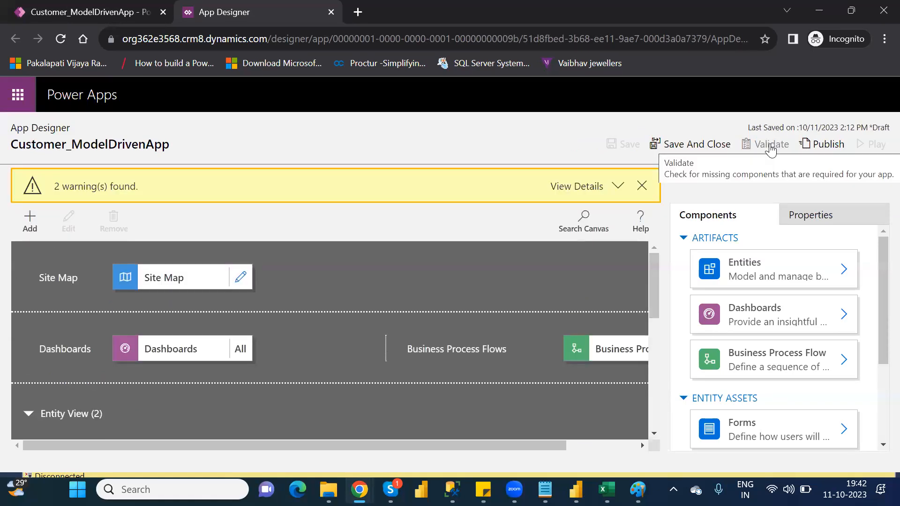
click(824, 147)
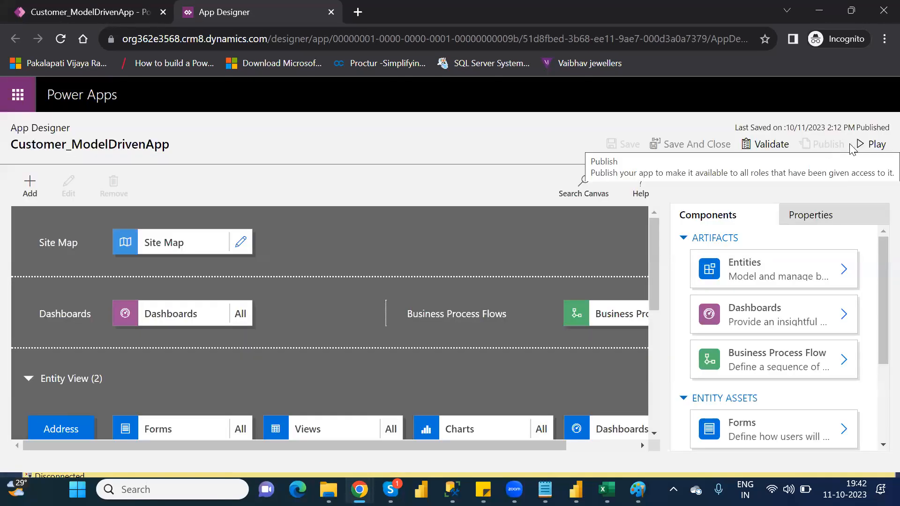
Step: Play the published app, reload it, and open AddressAres under CustomerGroup, signing in again
click(872, 145)
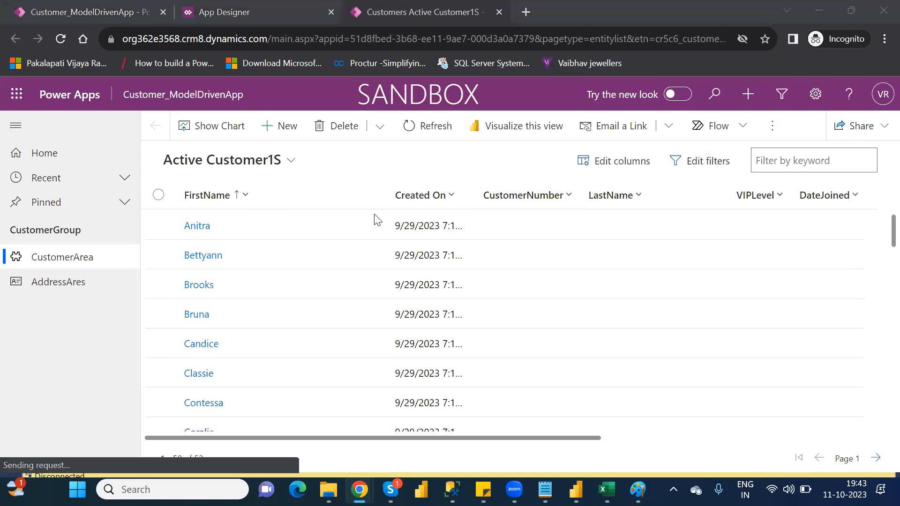
click(61, 39)
click(61, 38)
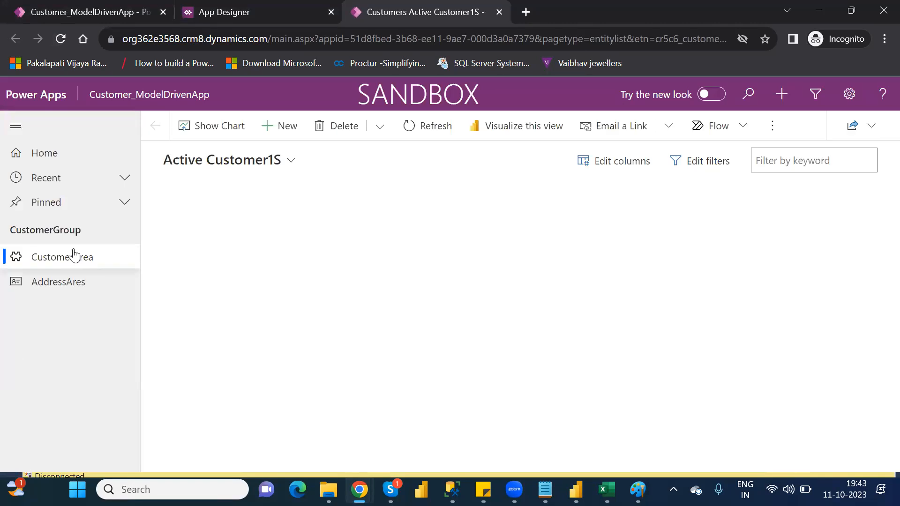
click(66, 284)
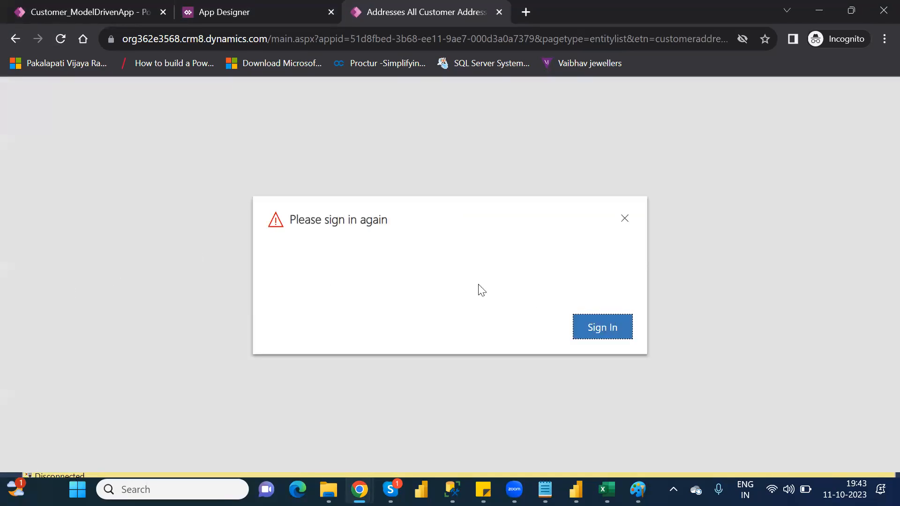
click(602, 327)
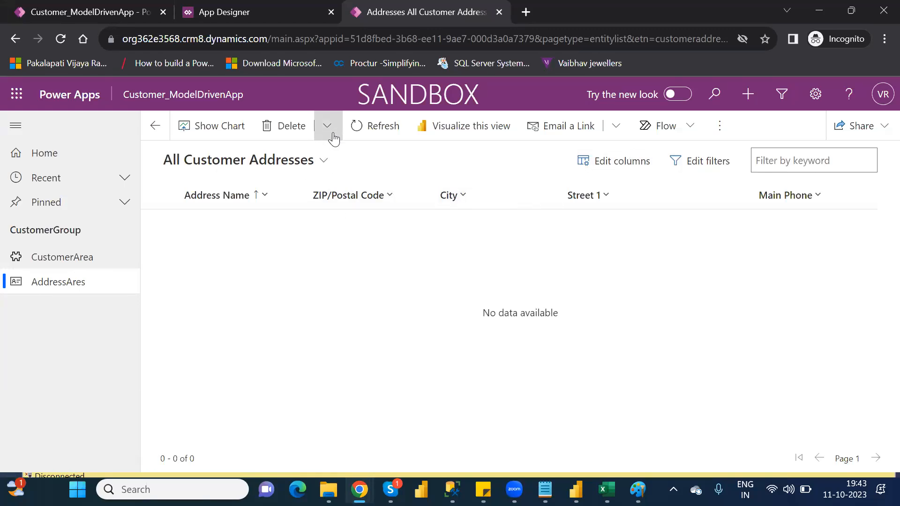
Step: Examine the additional commands and the view management options for All Customer Addresses, and close them
click(721, 127)
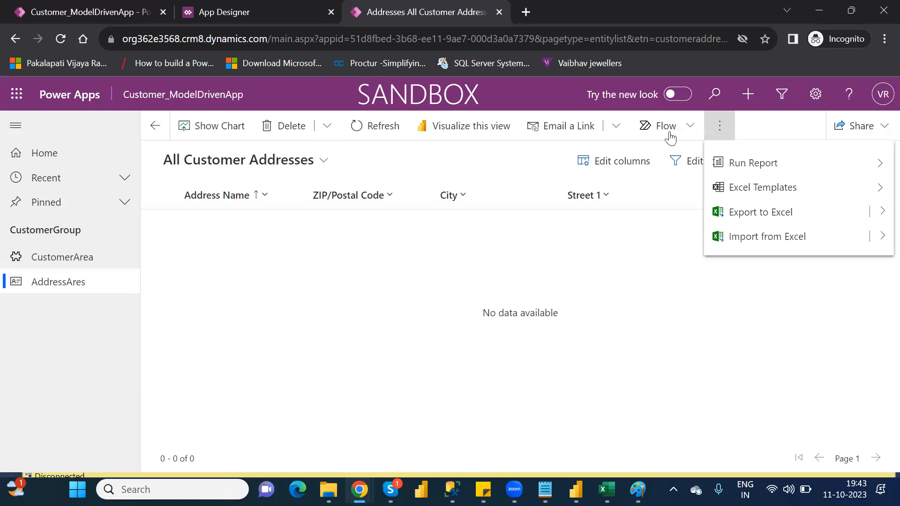
click(481, 167)
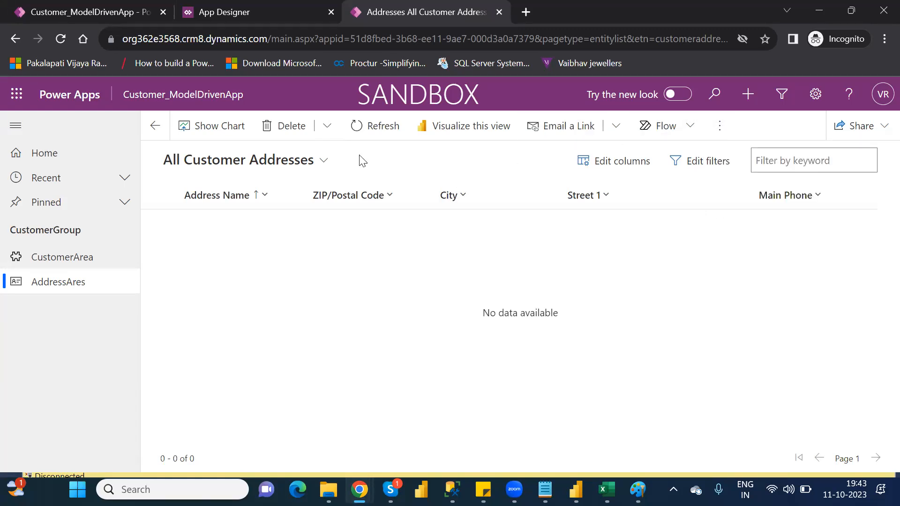
click(321, 162)
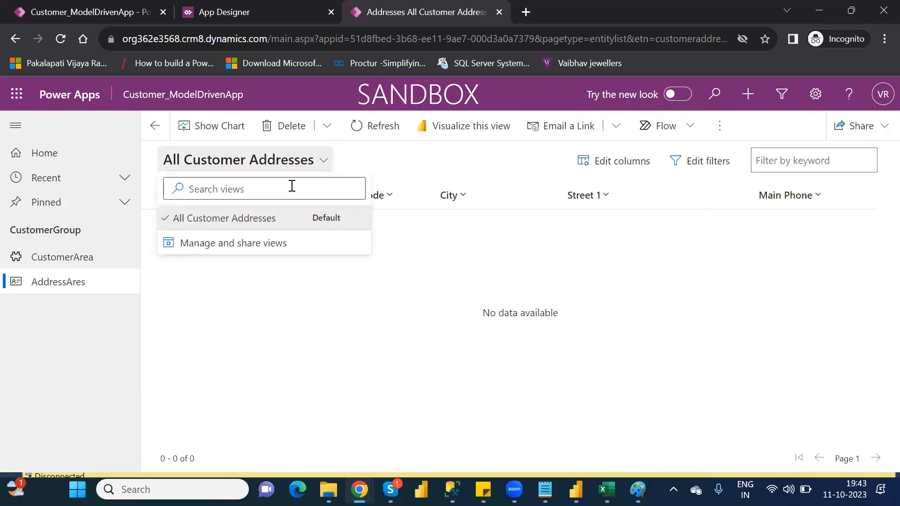
click(278, 244)
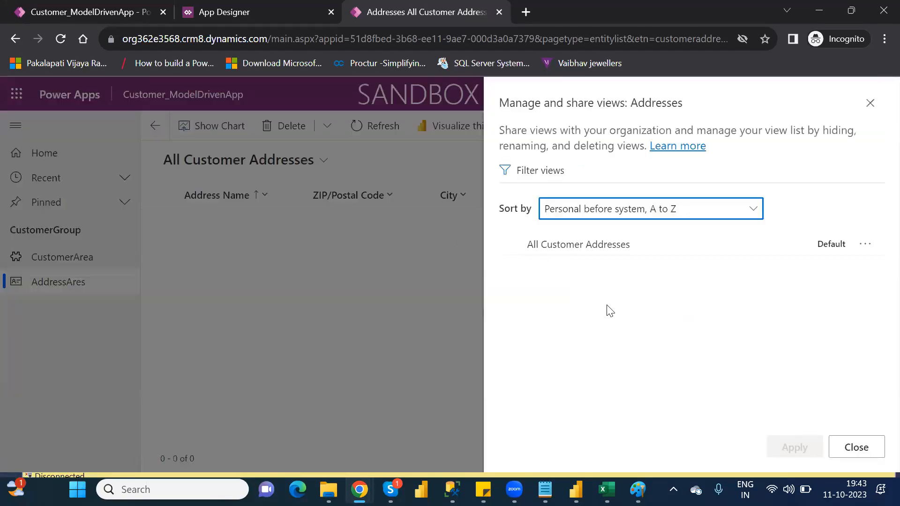
click(870, 105)
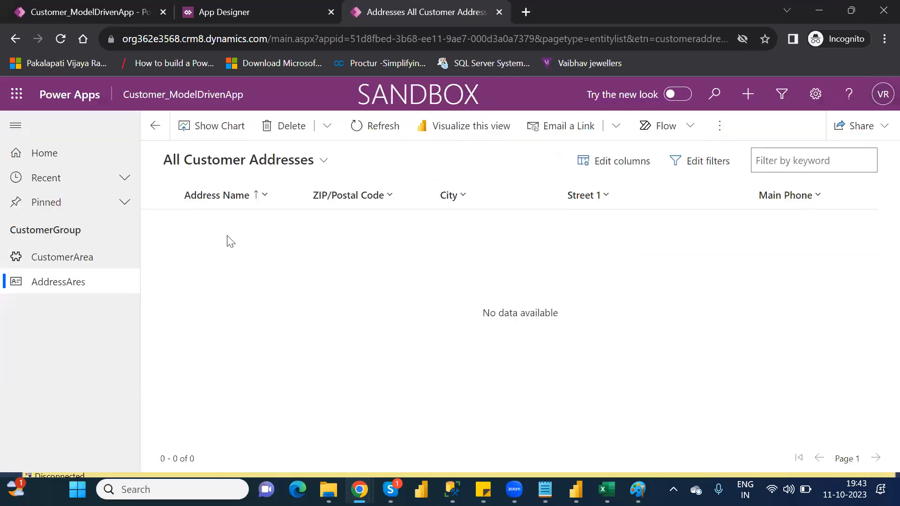
Step: Close the running app after viewing the CustomerArea list, and open the app's site map for editing
click(88, 271)
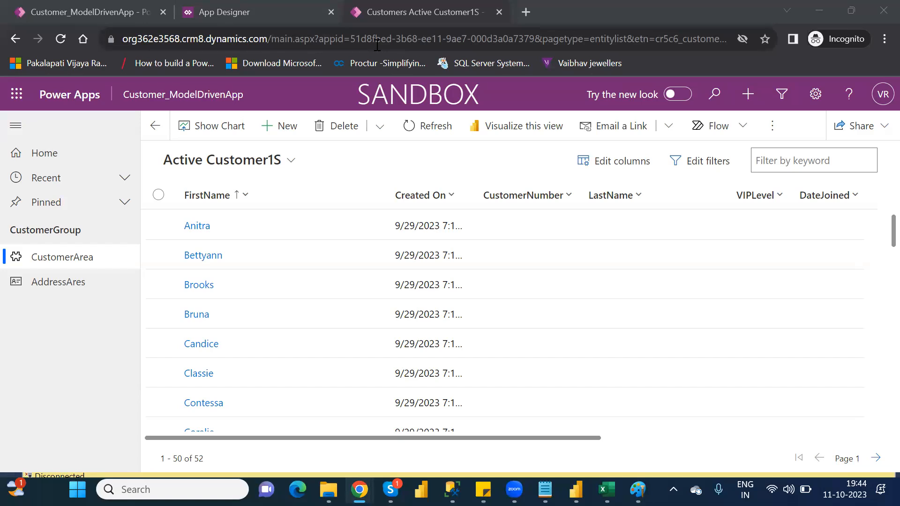
click(499, 13)
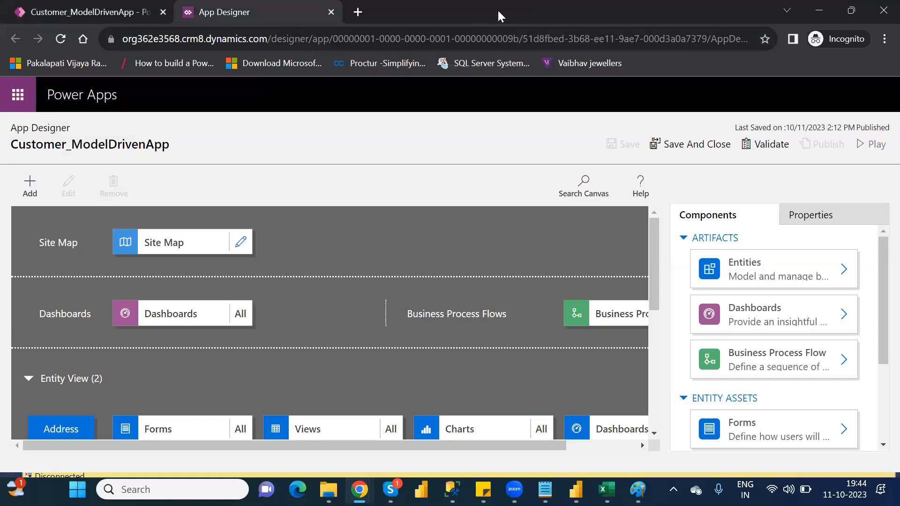
click(242, 243)
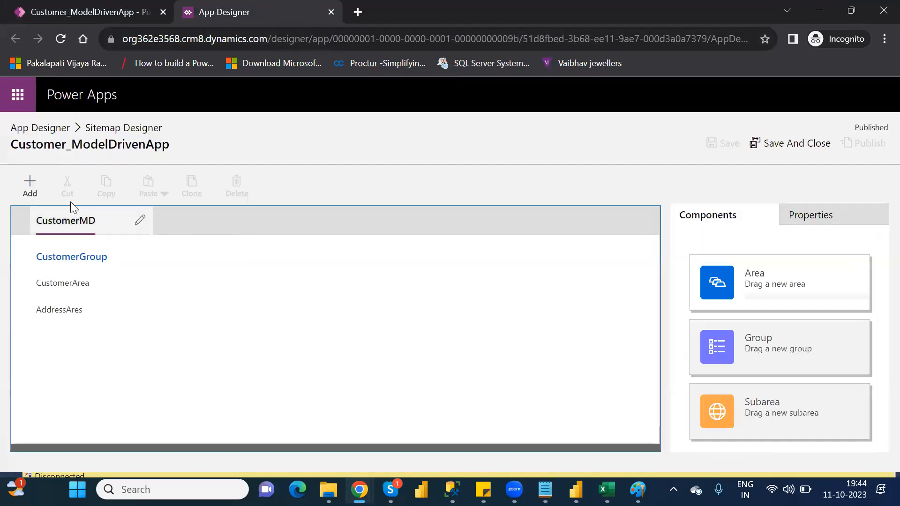
Step: Add a second area beside CustomerMD in the site map and title it Web_URL
click(29, 191)
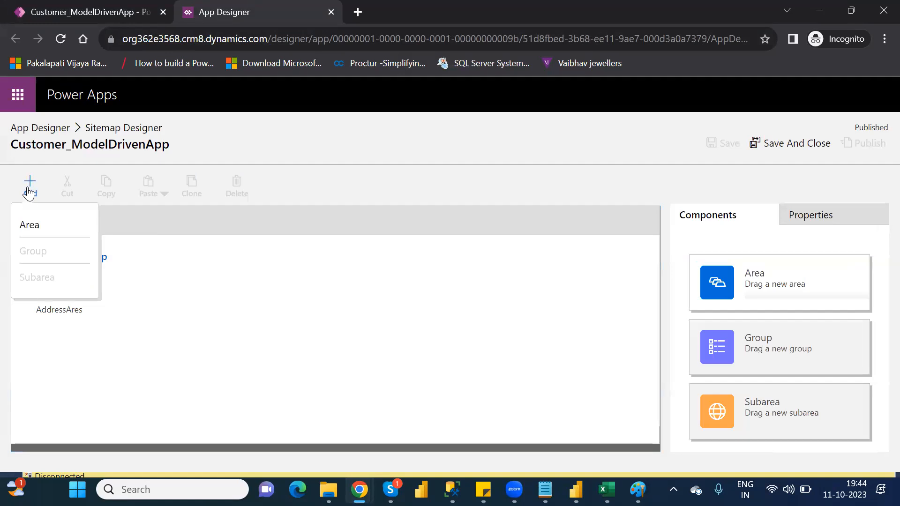
click(30, 225)
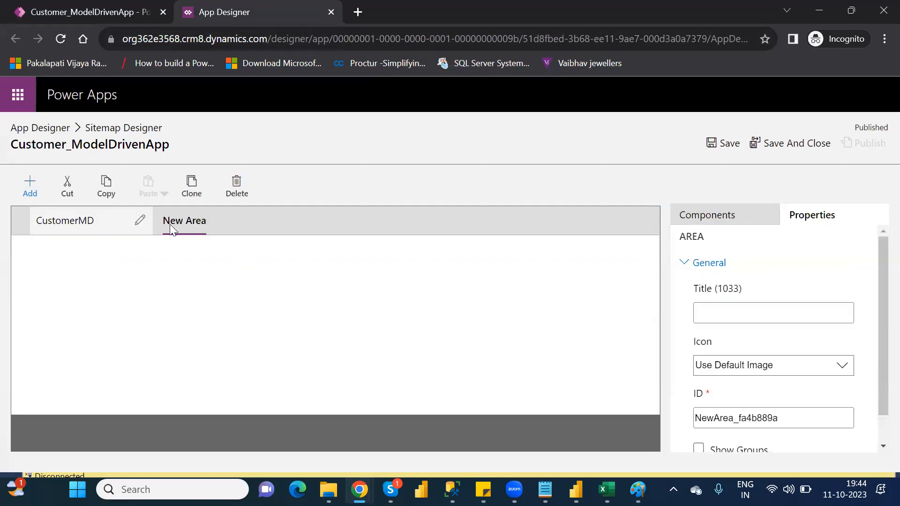
click(744, 313)
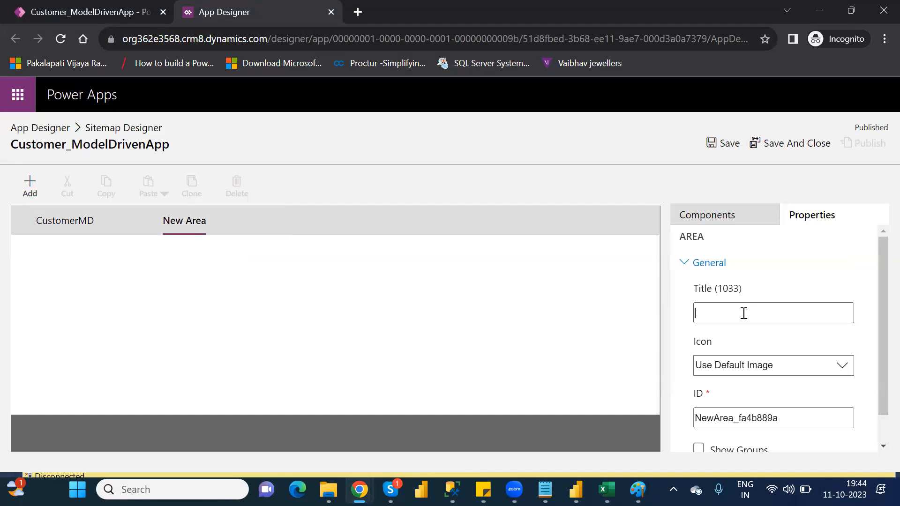
text(URLS)
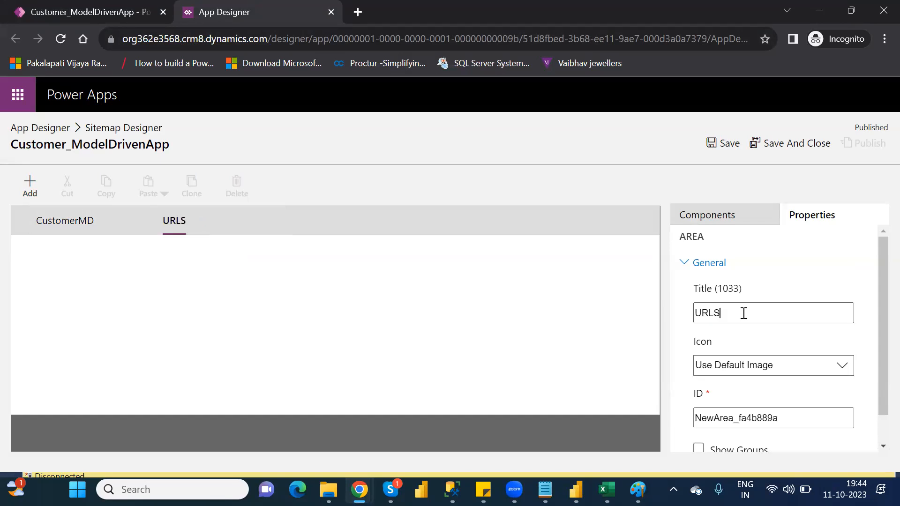
key(BackSpace)
key(BackSpace)
key(BackSpace)
key(BackSpace)
text(Web_R)
key(BackSpace)
text(URL)
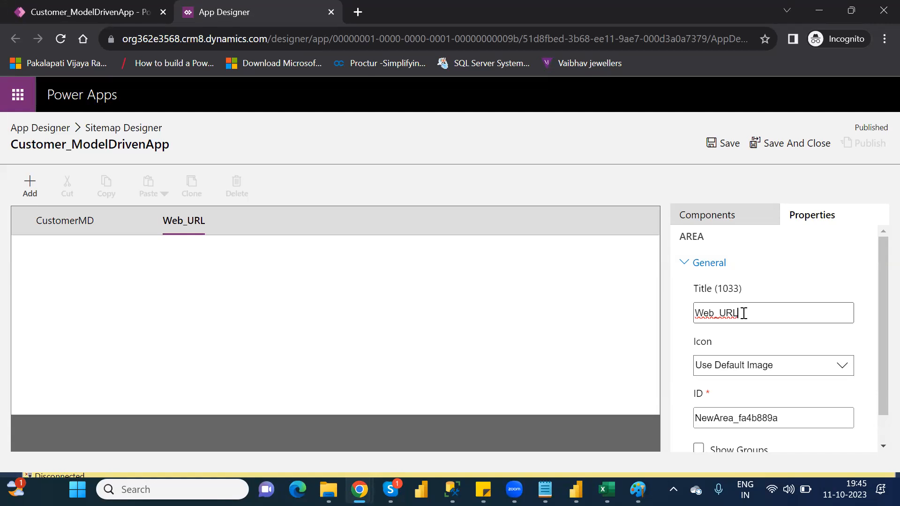
Step: Add a new group to the Web_URL area of the site map
click(589, 331)
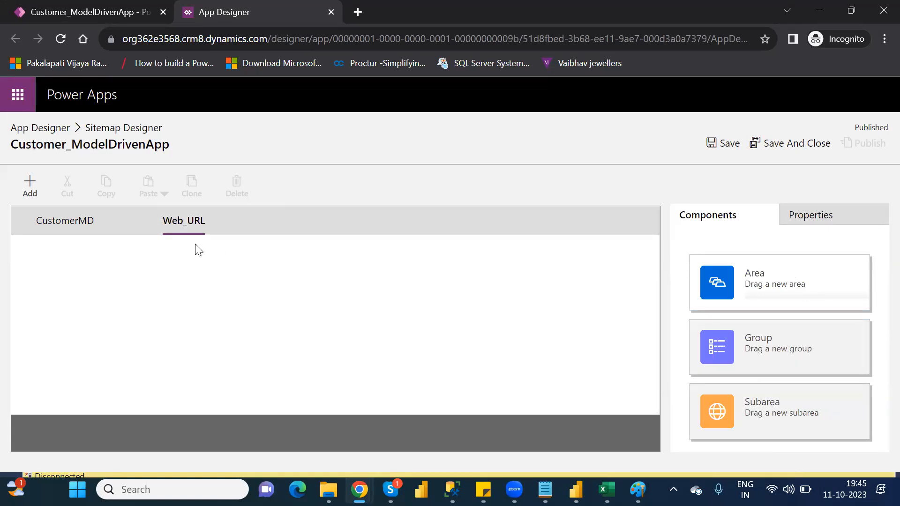
click(186, 223)
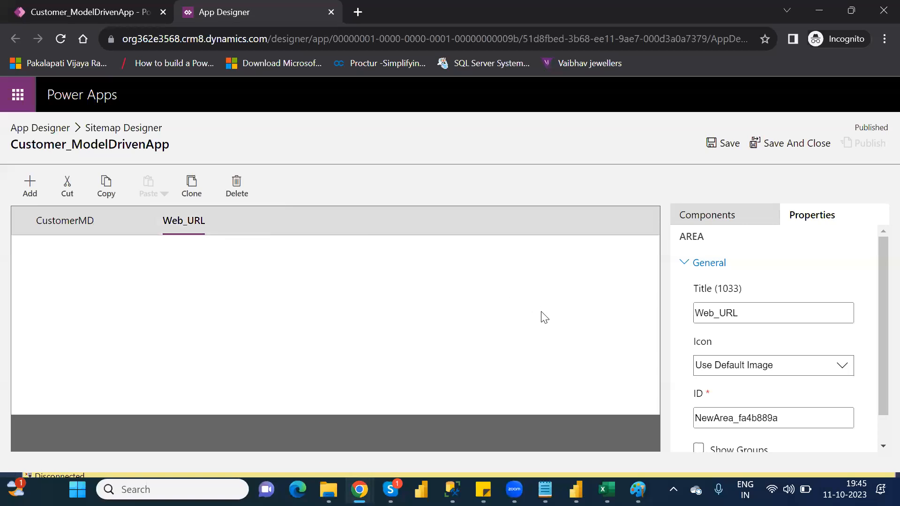
click(736, 218)
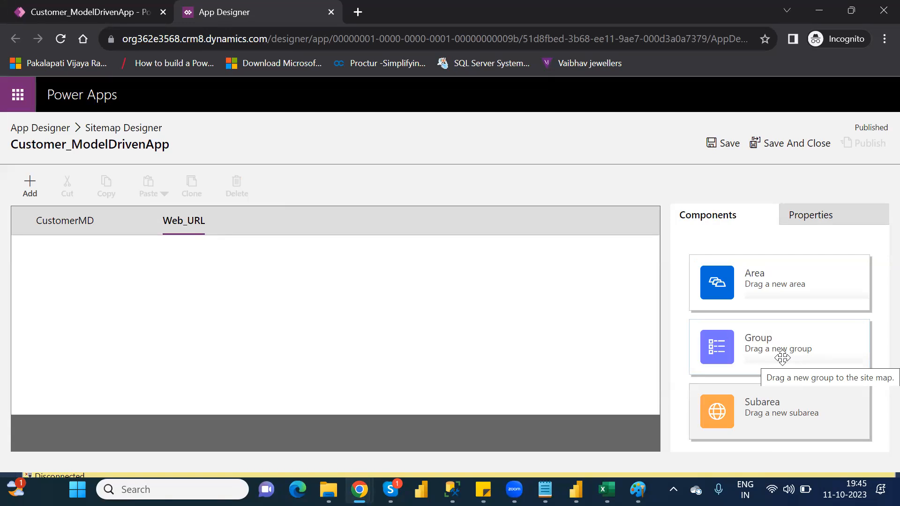
drag(780, 348, 244, 264)
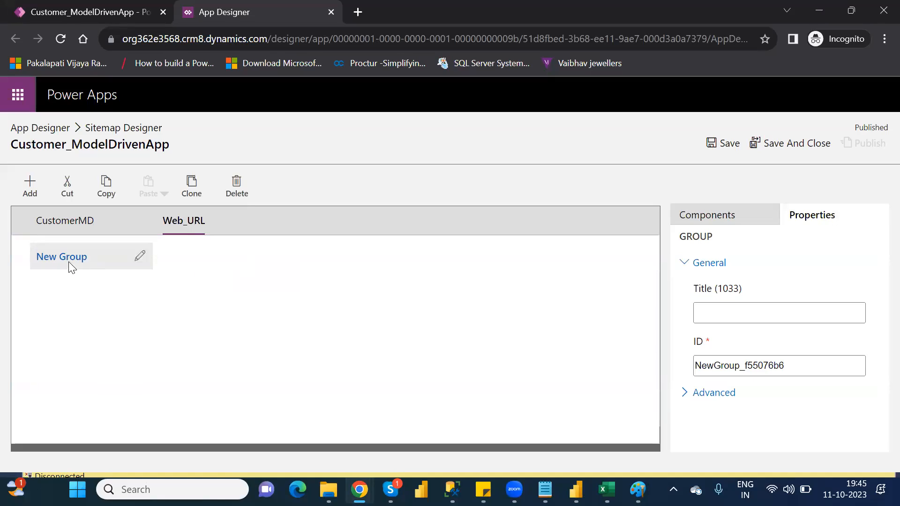
Step: Title the new group in the Web_URL area Url's
click(142, 258)
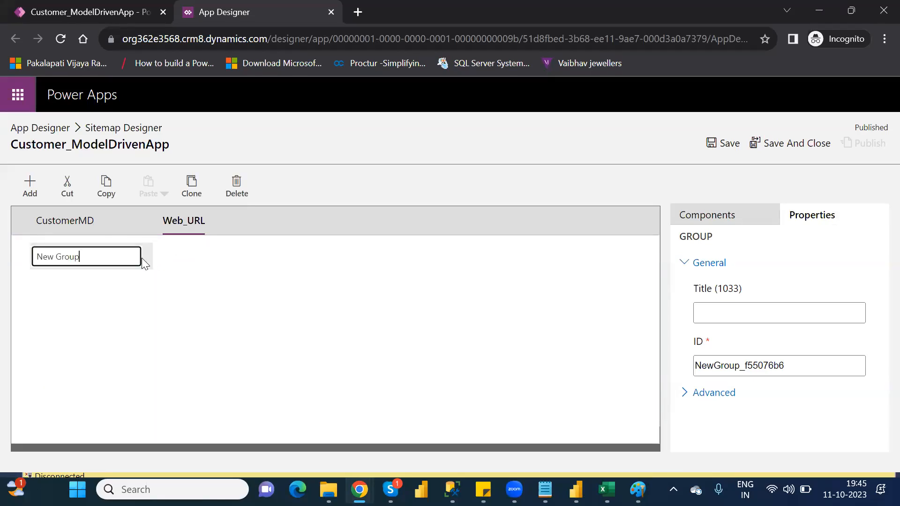
mouse_move(86, 252)
mouse_down()
mouse_move(27, 257)
mouse_move(92, 246)
mouse_up()
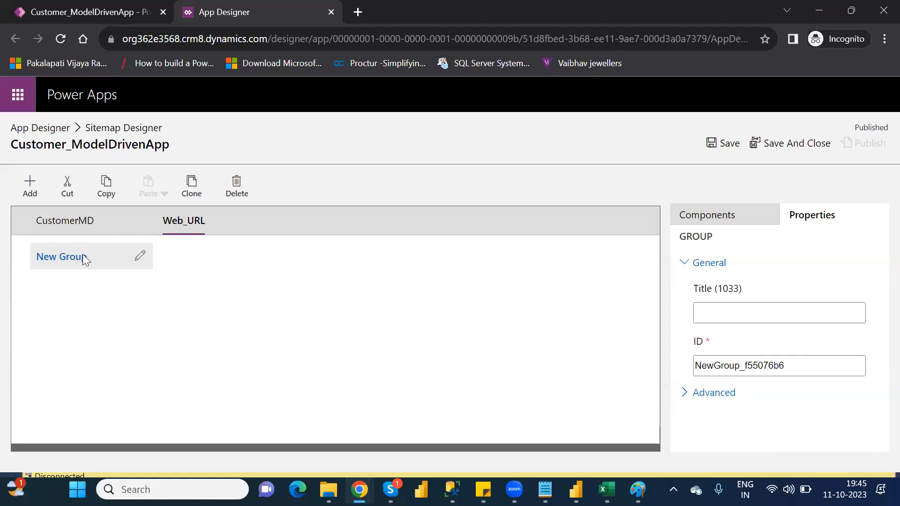
click(141, 256)
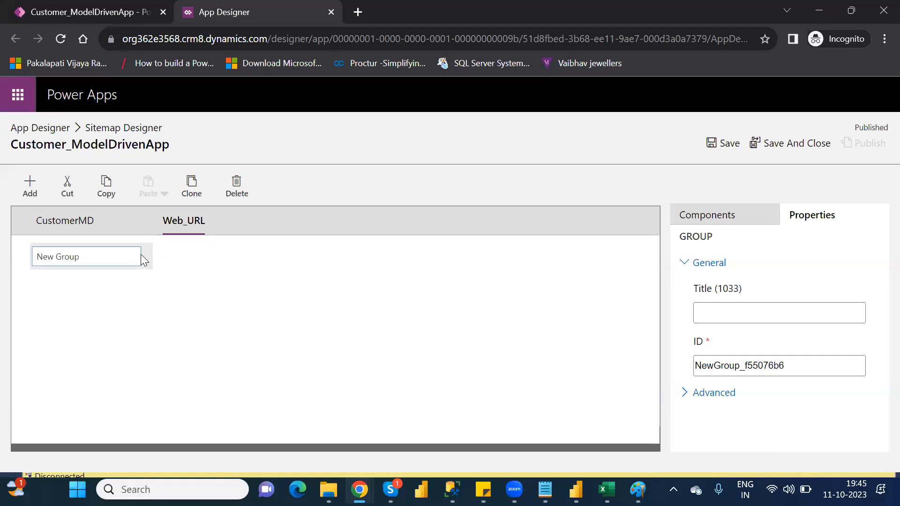
key(ctrl+a)
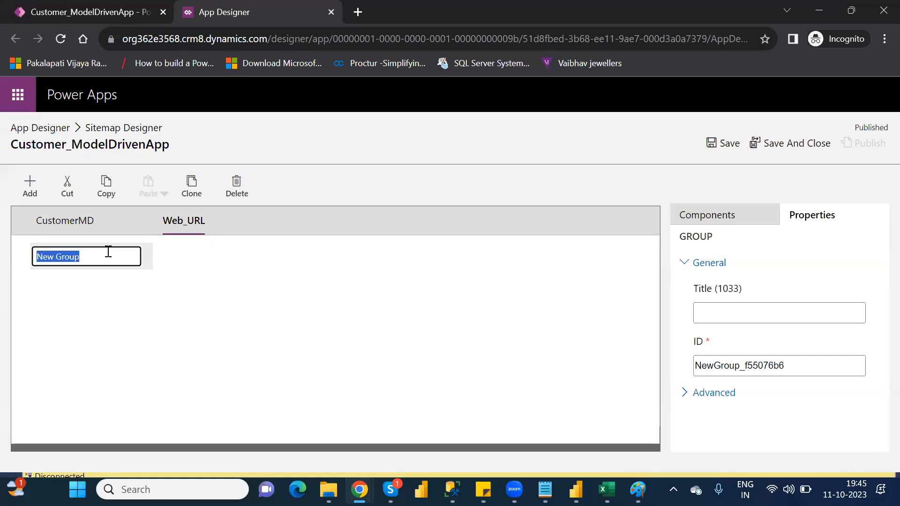
text(URLS)
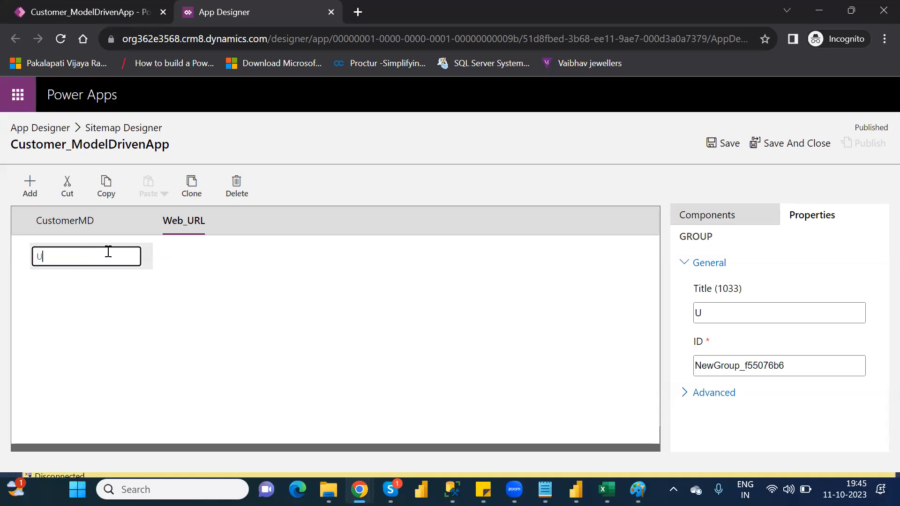
key(BackSpace)
text('s)
key(BackSpace)
text(S)
key(BackSpace)
key(BackSpace)
key(BackSpace)
key(BackSpace)
text(rl'S)
key(BackSpace)
text(s)
key(Return)
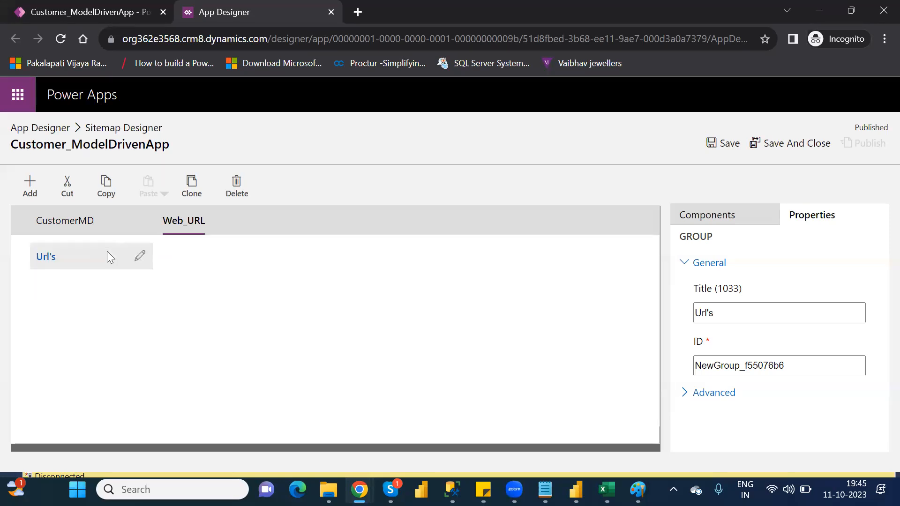
Step: Add a subarea under the Url's group and set its type to URL
click(718, 216)
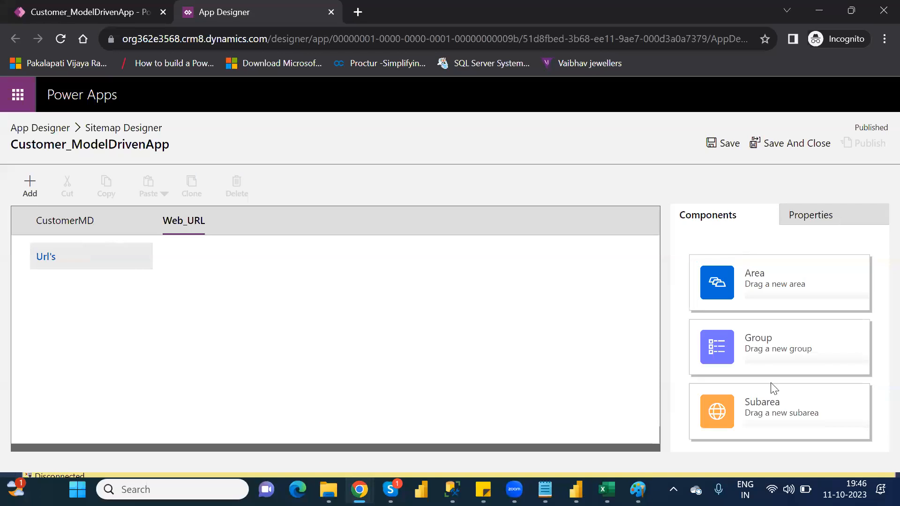
drag(768, 403, 121, 280)
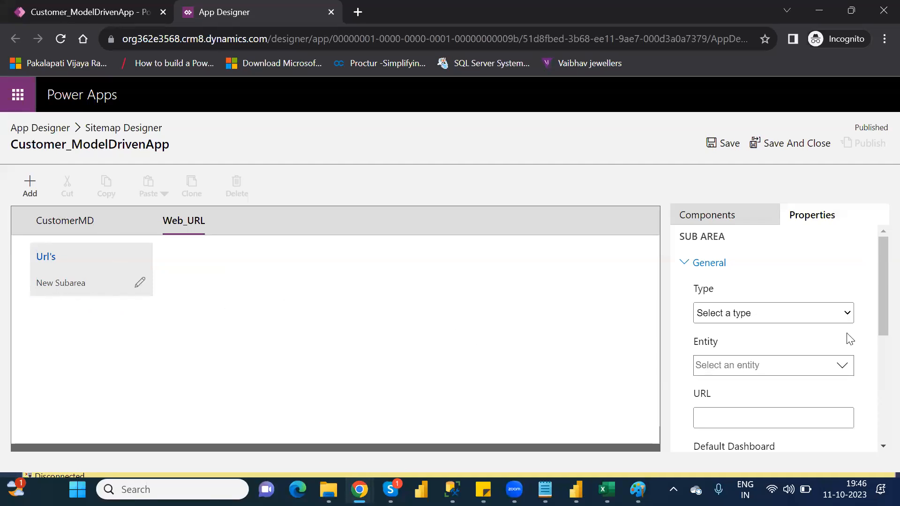
click(834, 318)
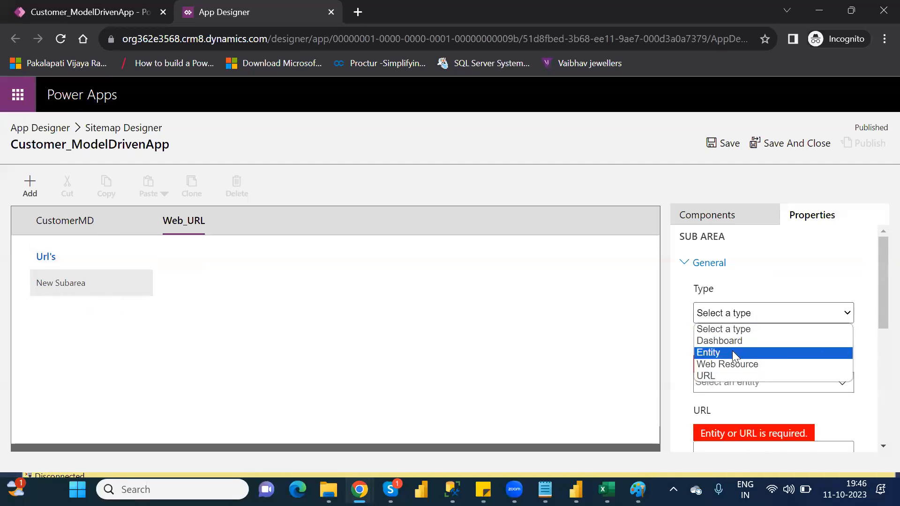
click(710, 376)
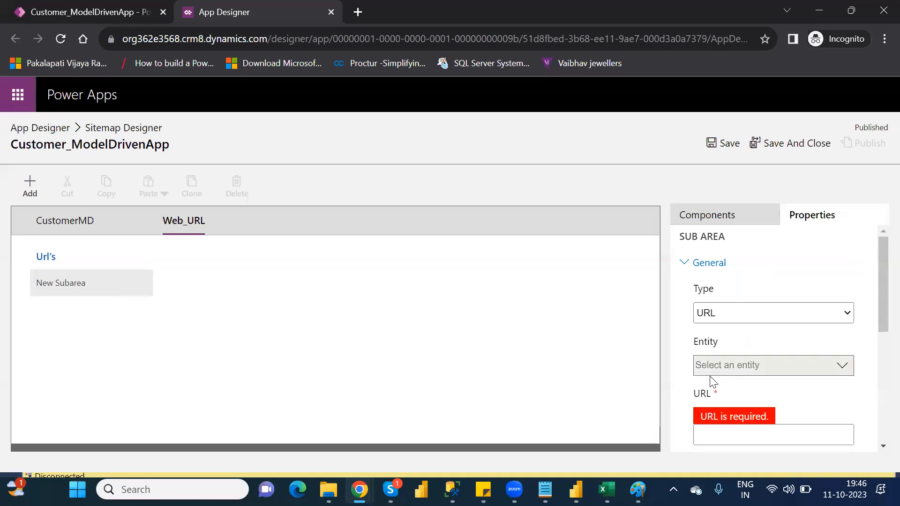
drag(877, 303, 877, 326)
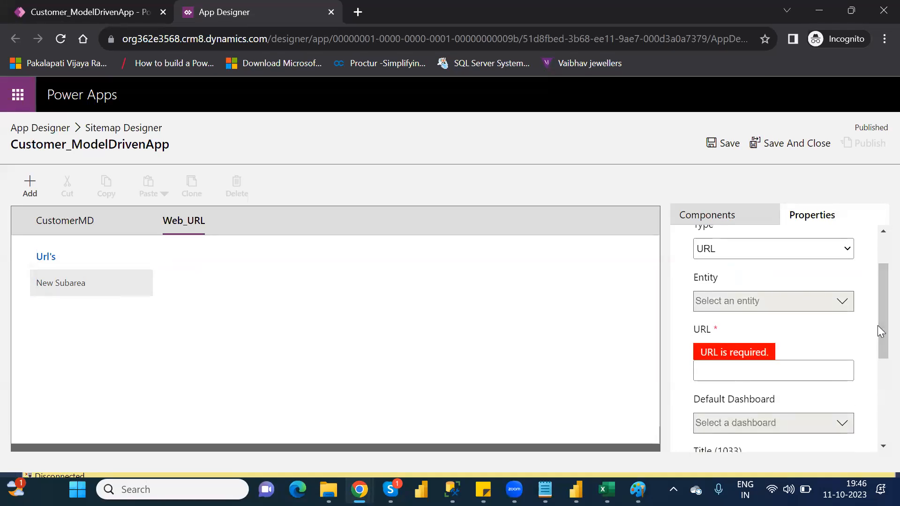
Step: Search the web for youtube in a new browser tab and open the YouTube home page
click(357, 11)
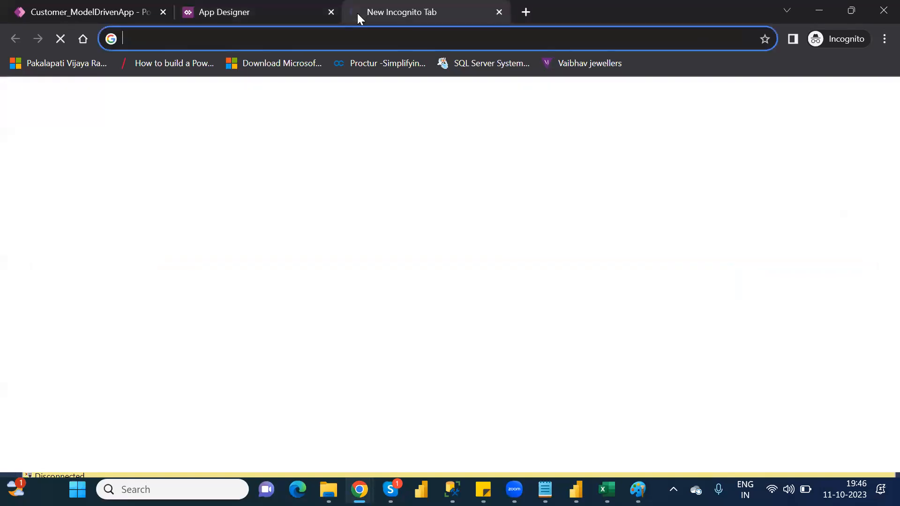
text(you)
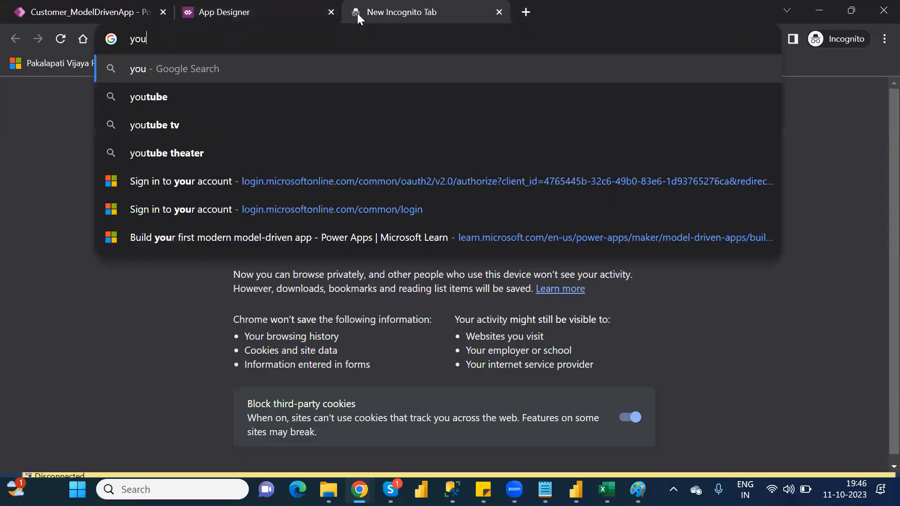
text(tube)
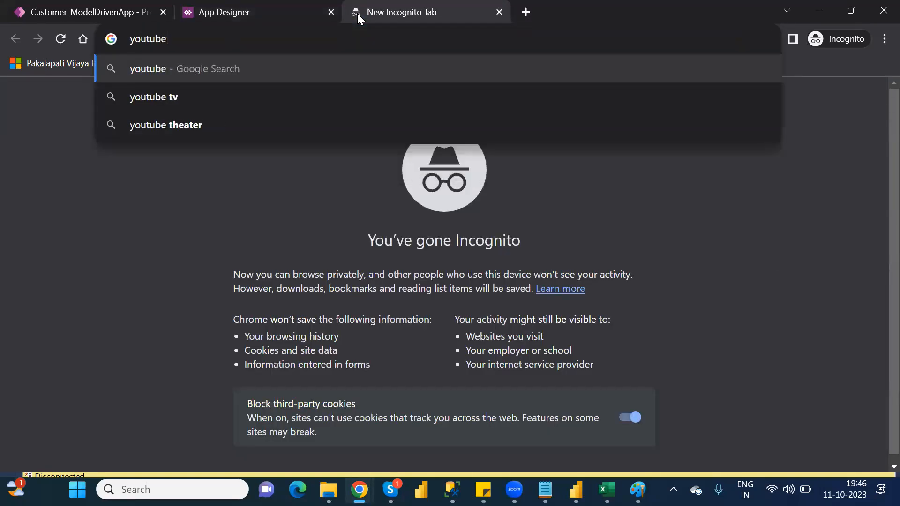
key(Return)
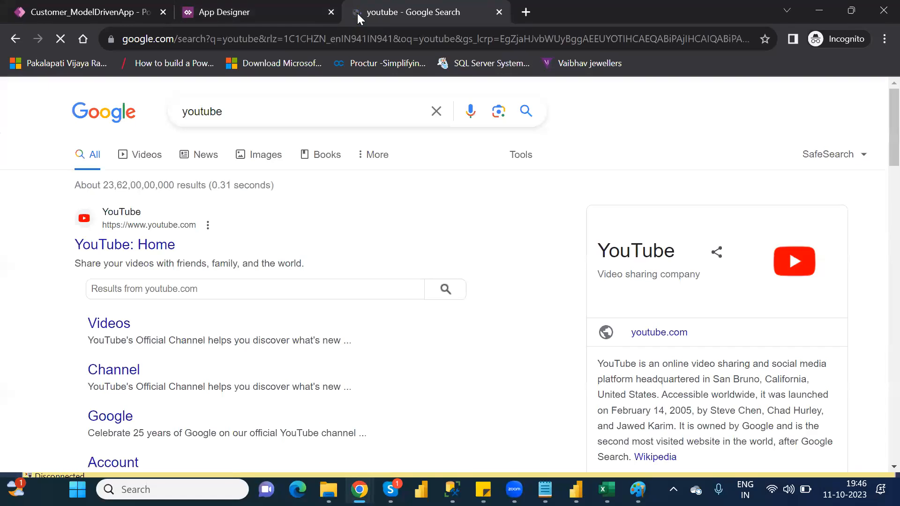
click(134, 253)
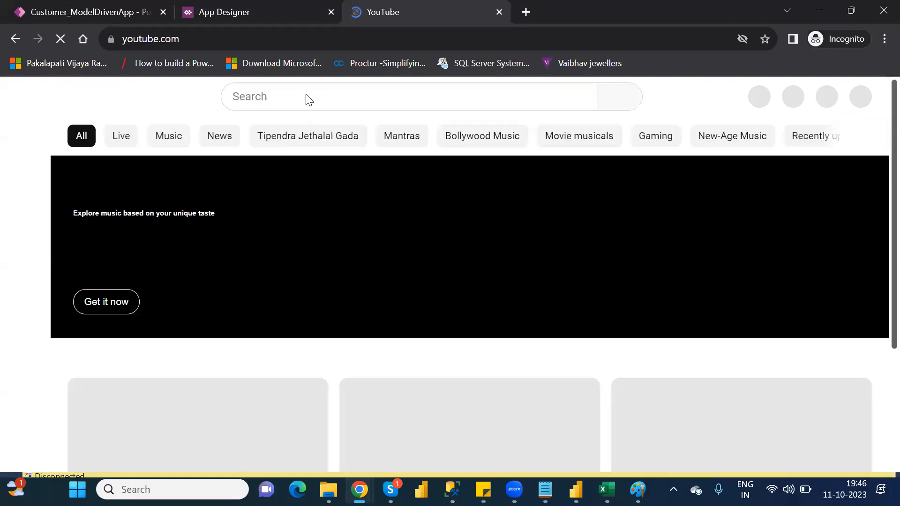
Step: Search YouTube for powerapps and open the video "How to use Microsoft Power Apps - Beginner Tutorial"
click(307, 94)
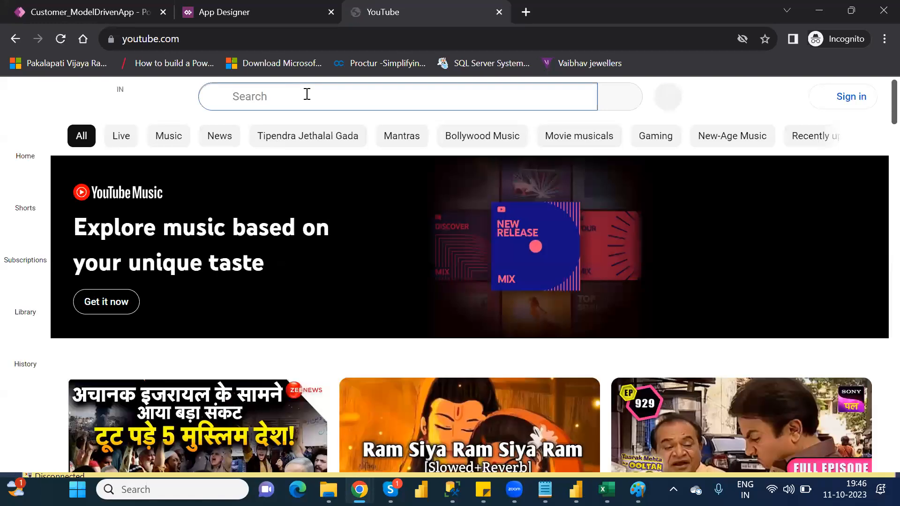
text(power)
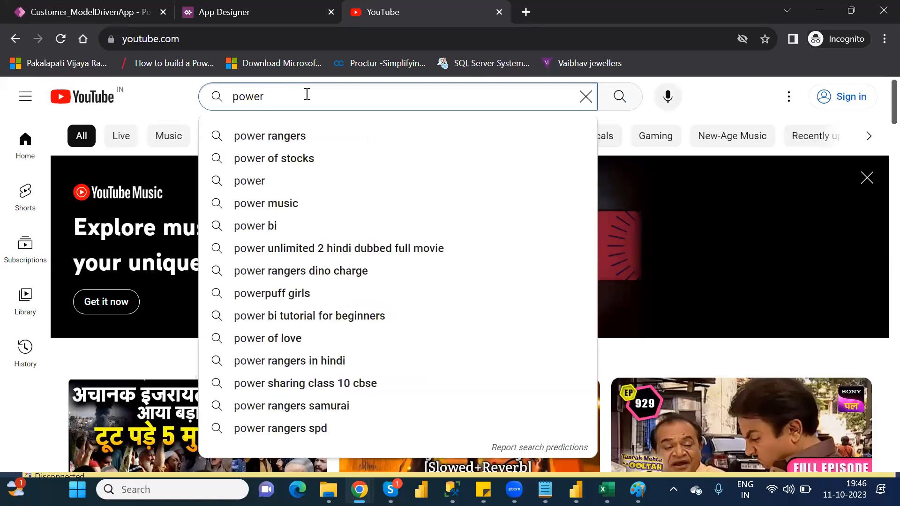
text(apps)
key(Return)
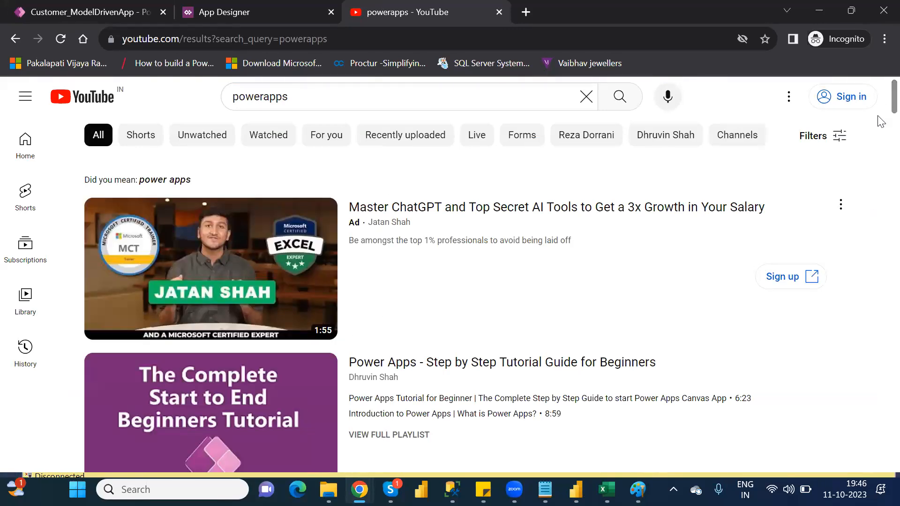
scroll(880, 97, down, 5)
scroll(878, 103, up, 5)
scroll(877, 108, down, 3)
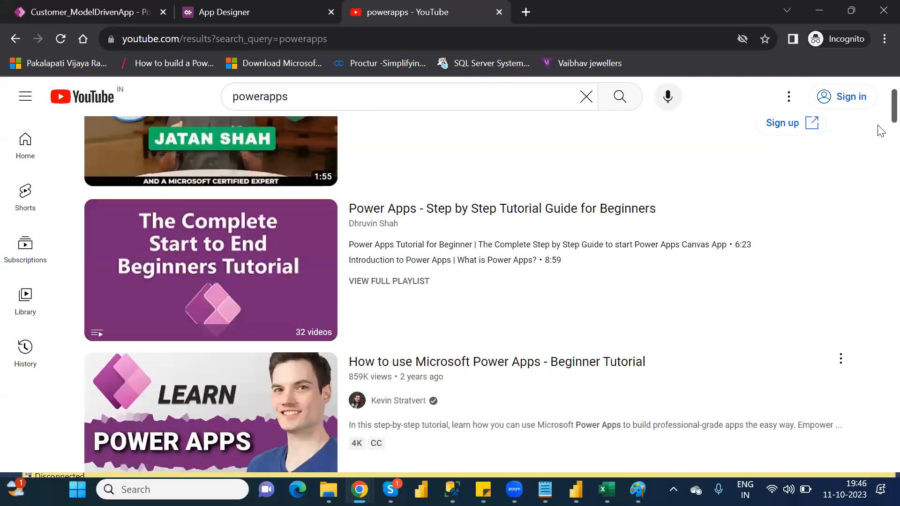
scroll(881, 118, down, 6)
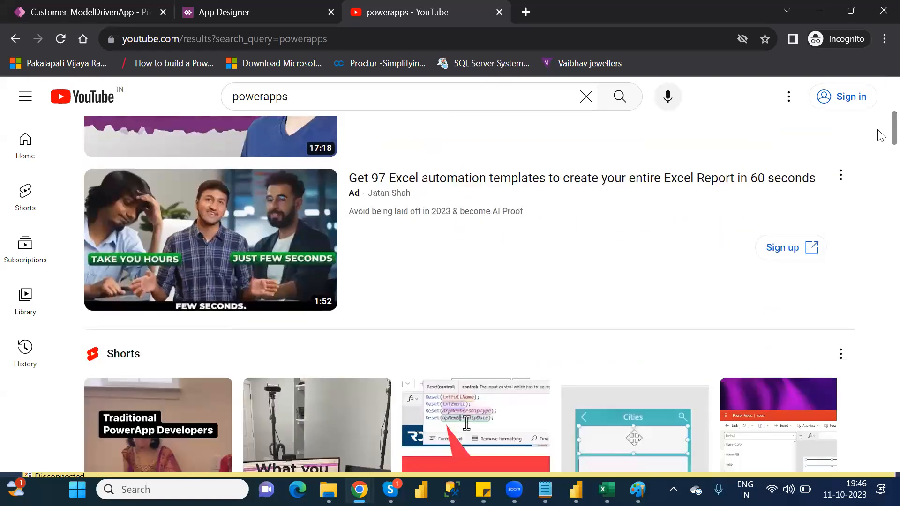
scroll(881, 123, up, 4)
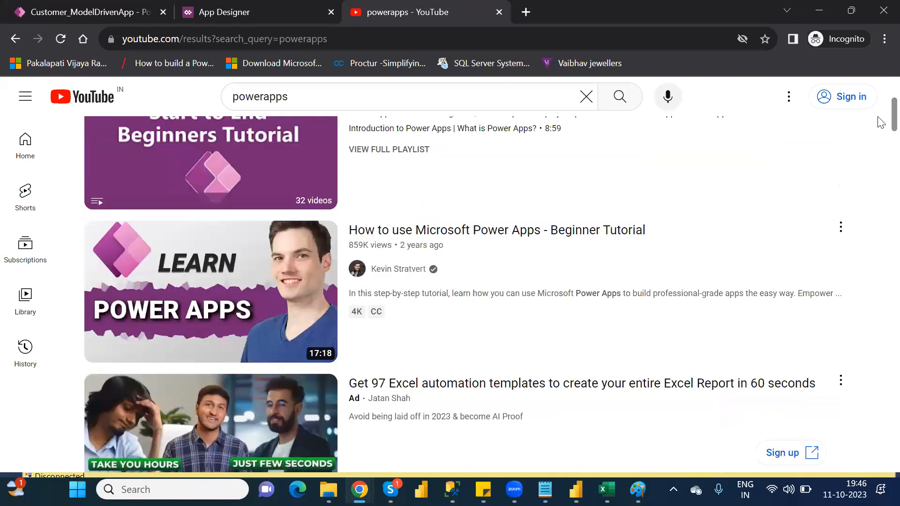
click(191, 295)
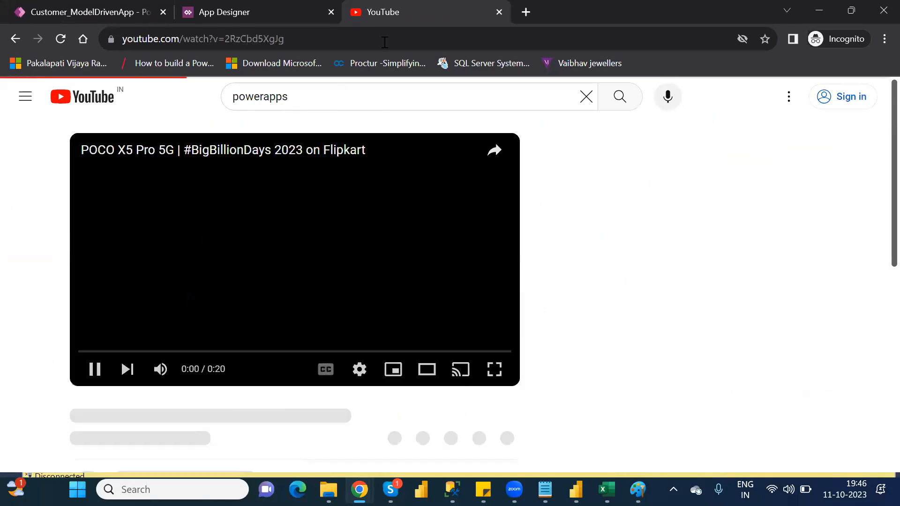
Step: Copy the video's web address, close its tab, and paste the address as the new subarea's URL
click(387, 38)
click(386, 38)
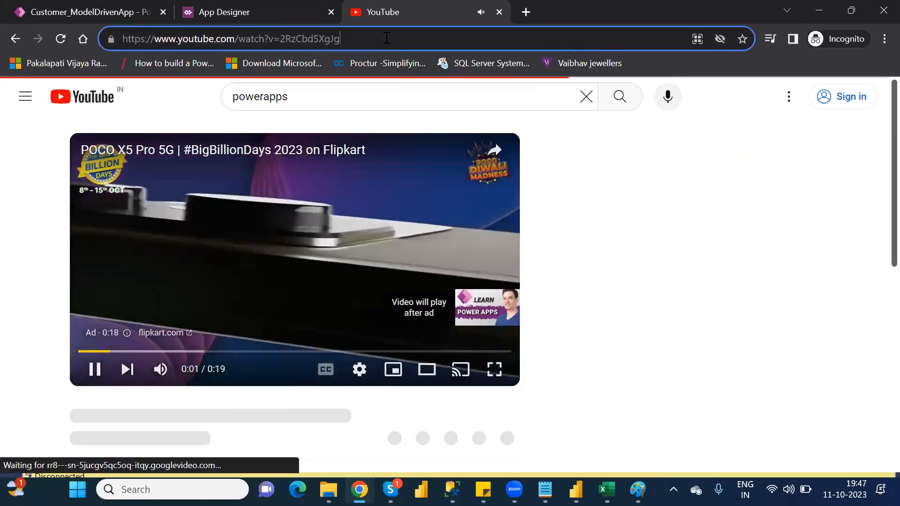
key(ctrl+a)
key(ctrl+c)
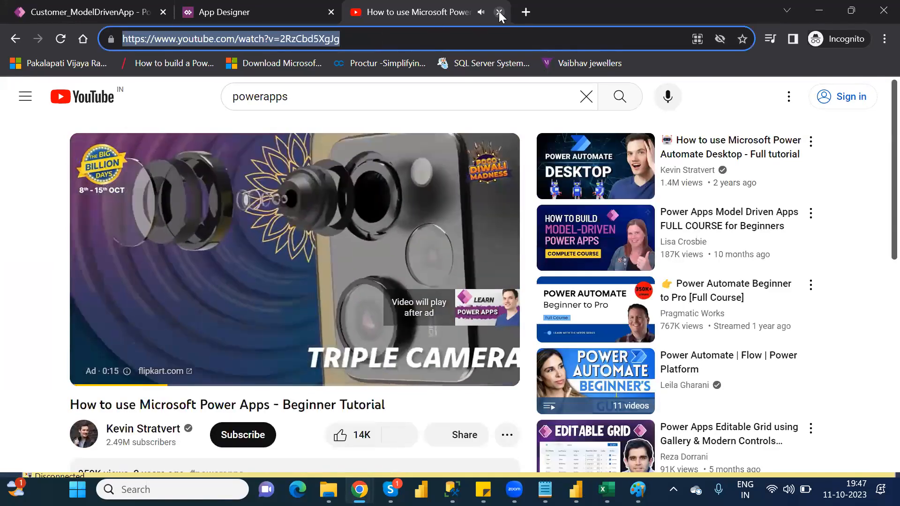
key(ctrl+w)
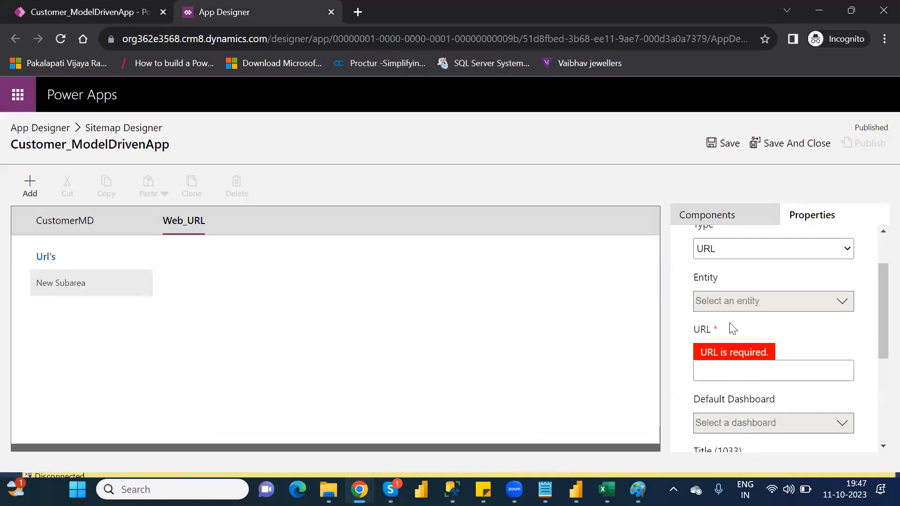
click(754, 373)
key(ctrl+v)
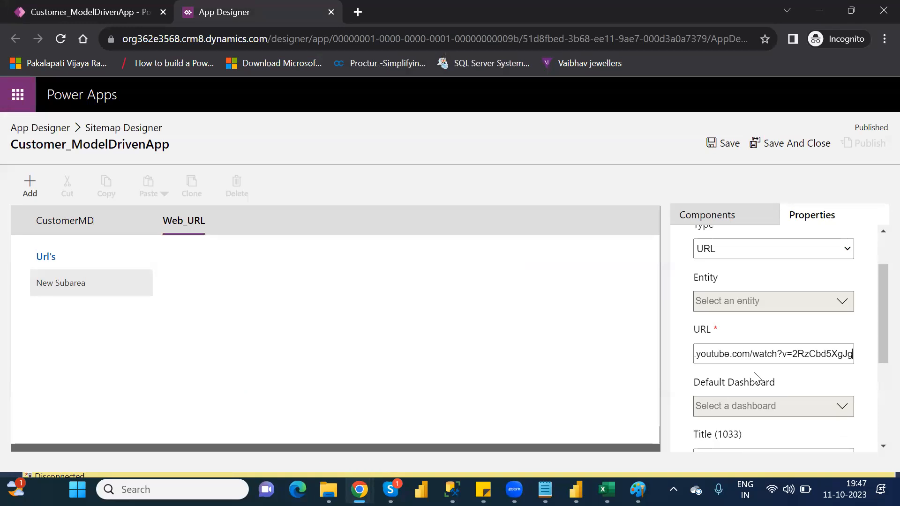
Step: Title the new subarea PowerApps_Youtube and save the site map
drag(878, 342, 879, 438)
click(720, 282)
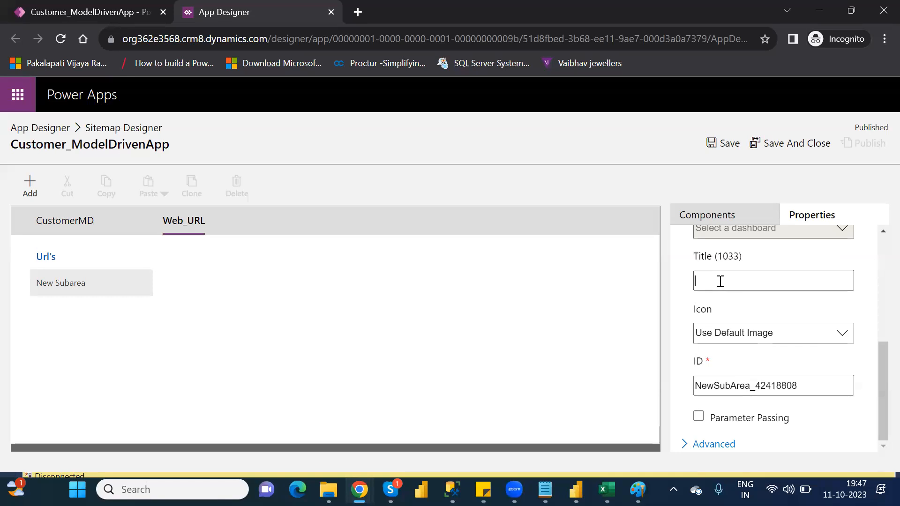
text(PowerApps_youtu)
key(BackSpace)
key(BackSpace)
key(BackSpace)
key(BackSpace)
key(BackSpace)
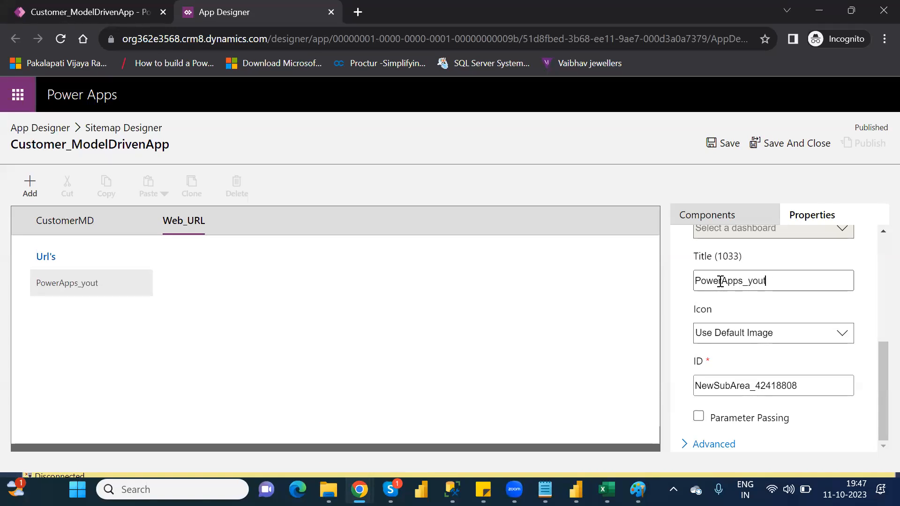
text(Youtube)
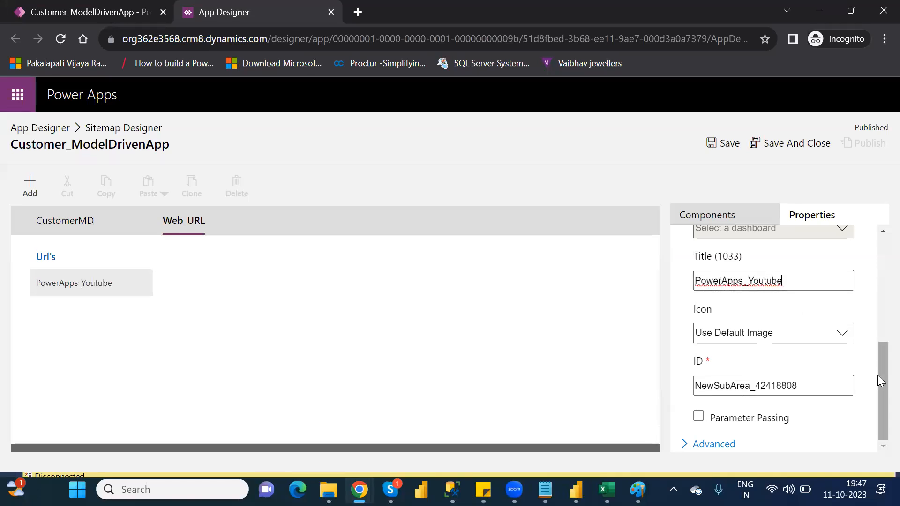
click(722, 149)
click(722, 149)
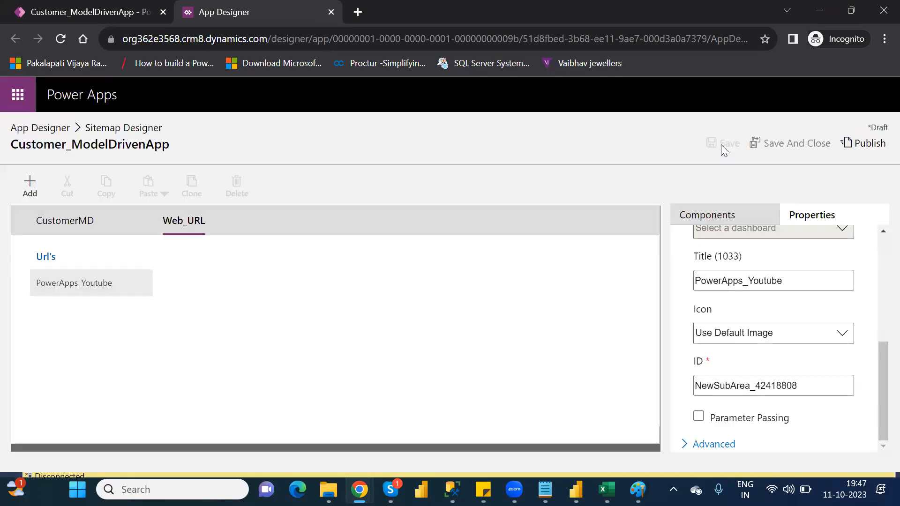
Step: Publish the site map, return to the App Designer and validate the app
click(864, 142)
click(40, 128)
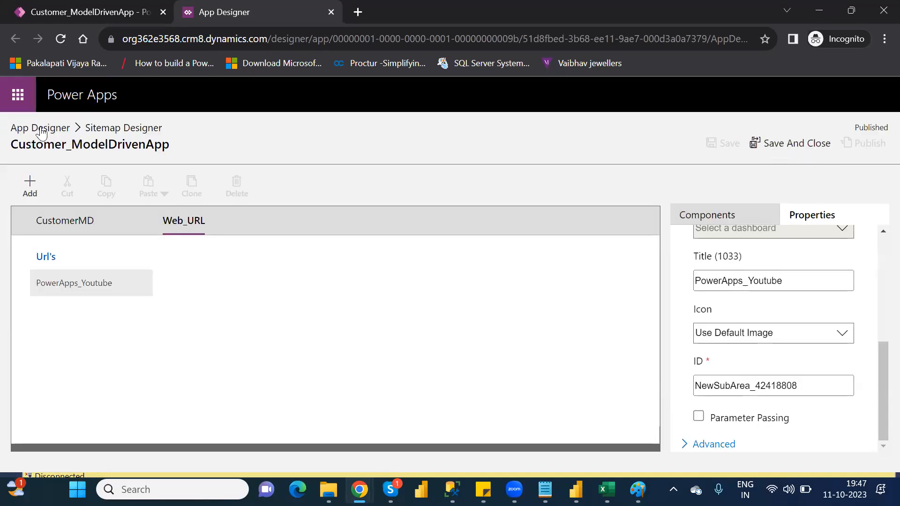
click(770, 145)
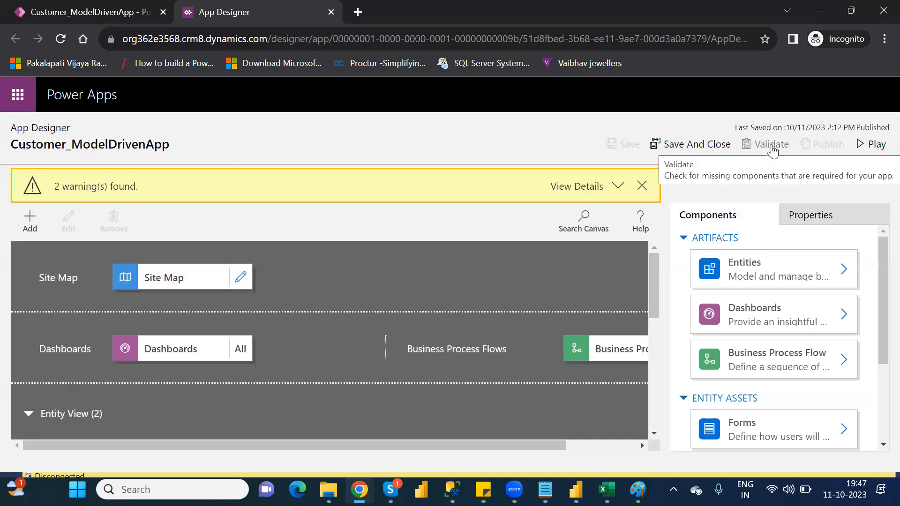
Step: Play the app, continuing through the sign-in prompt, and test the PowerApps_Youtube link in the Web_URL area, closing both test tabs
click(874, 144)
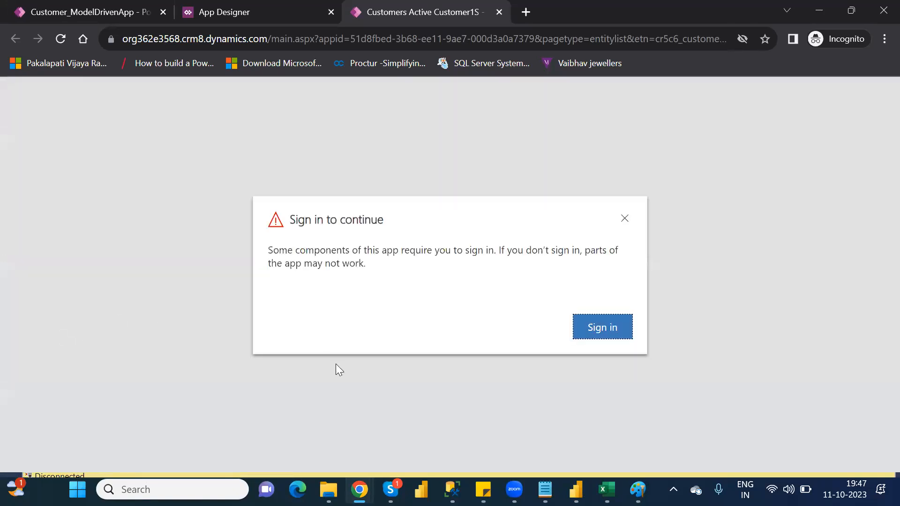
click(604, 328)
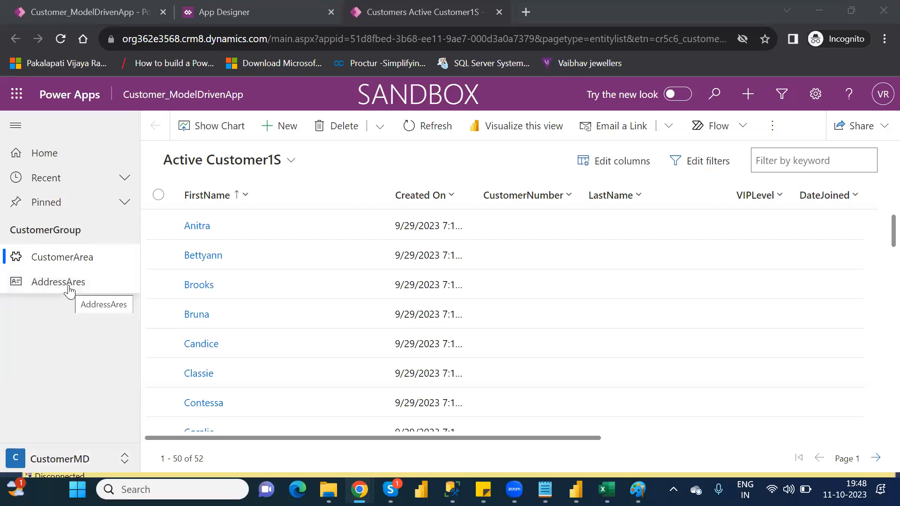
click(73, 459)
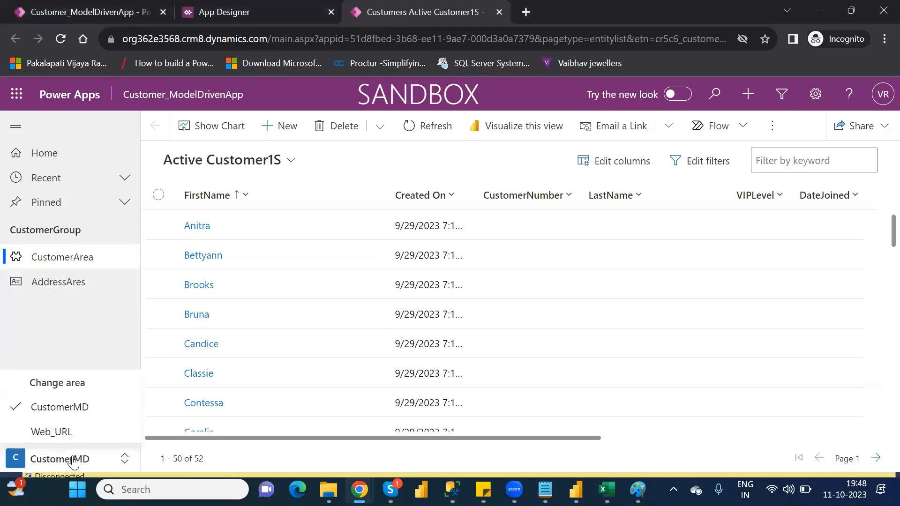
click(42, 431)
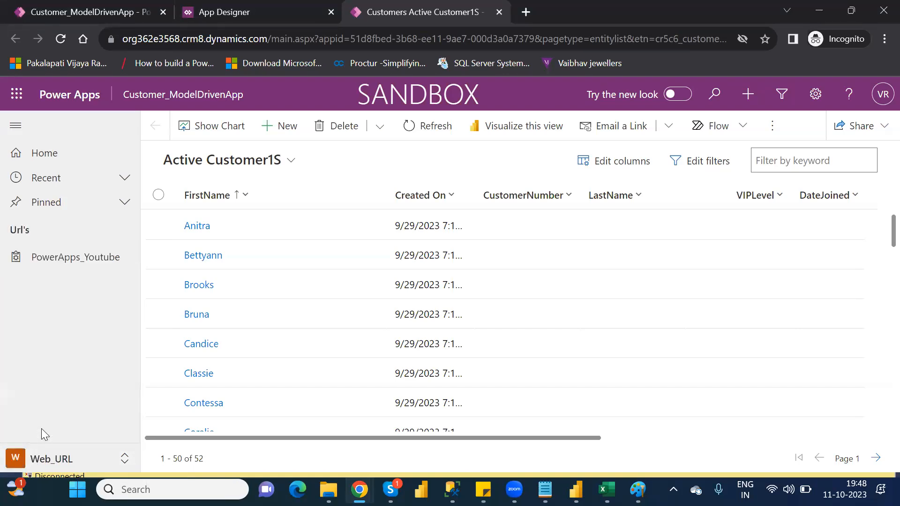
click(58, 261)
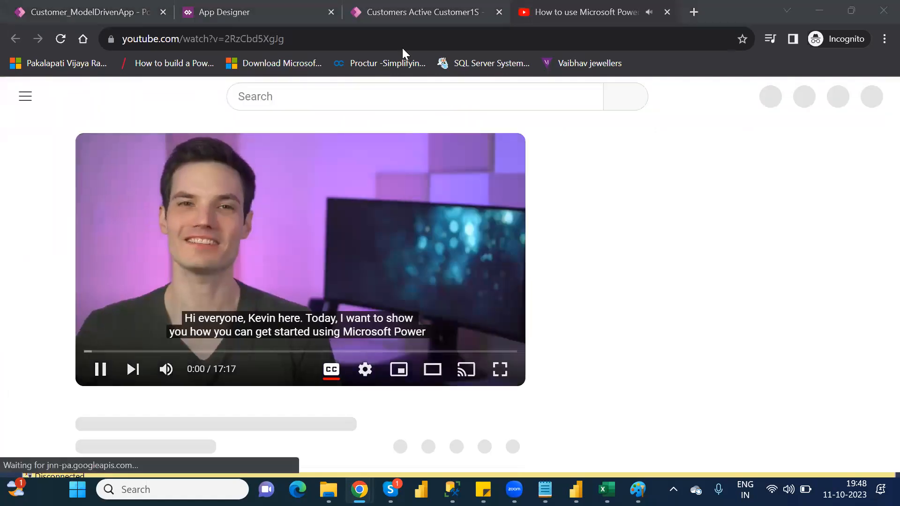
click(666, 12)
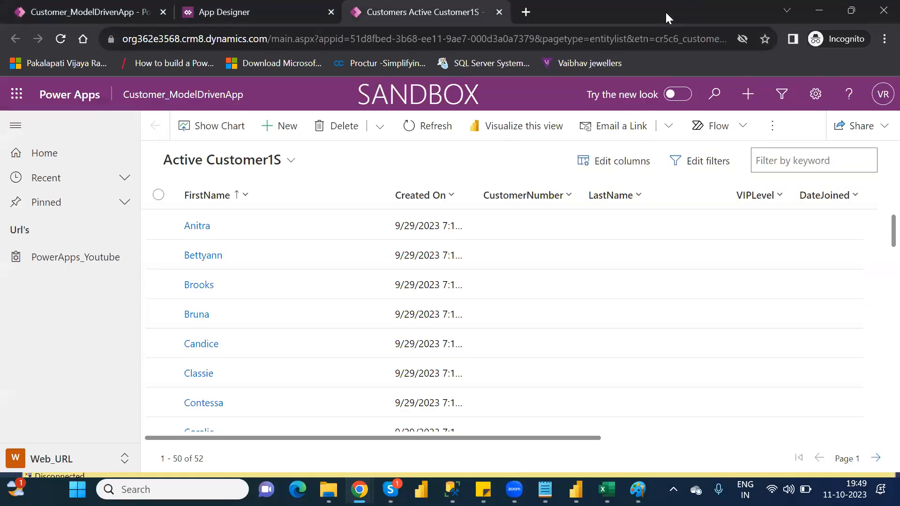
click(498, 12)
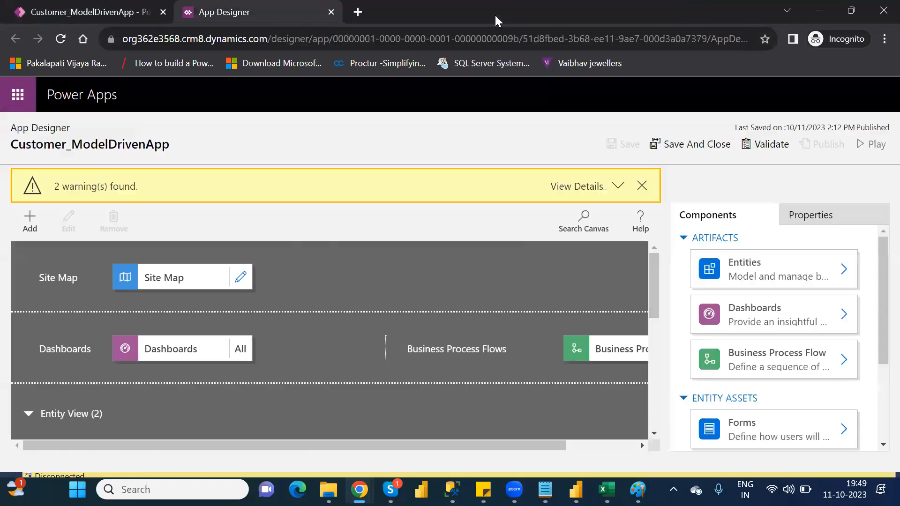
Step: Add a new subarea of type URL beneath PowerApps_Youtube in the site map's Web_URL area
click(239, 278)
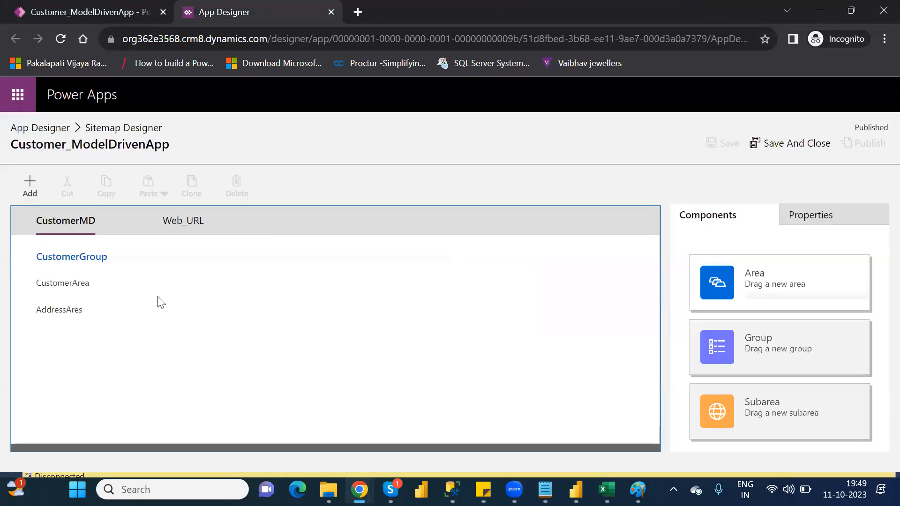
click(186, 218)
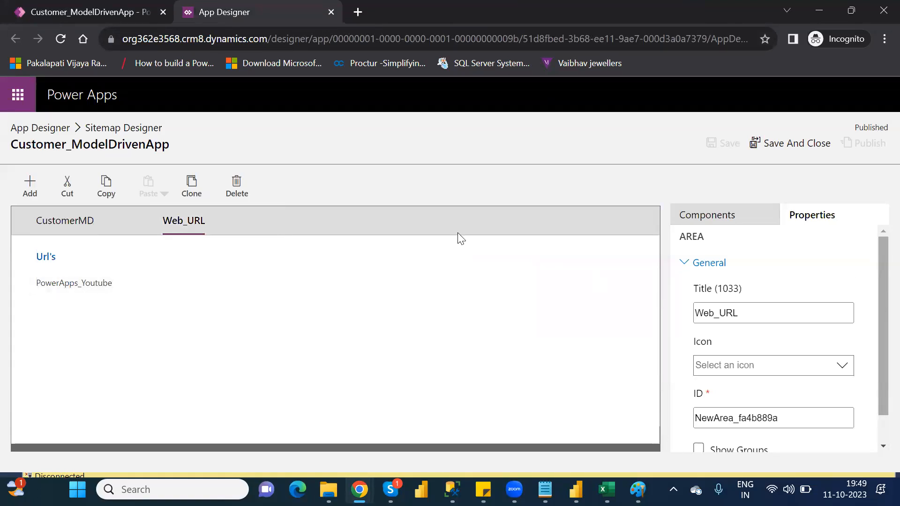
click(713, 221)
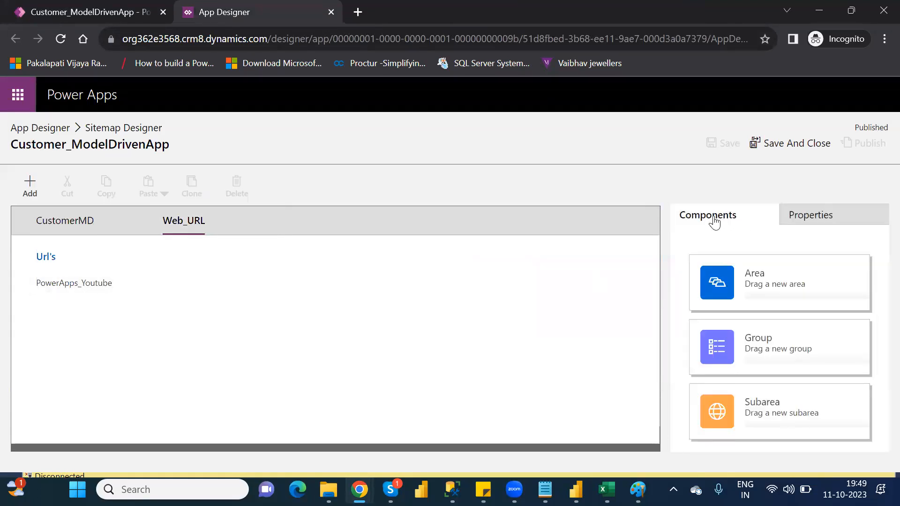
drag(774, 395, 114, 312)
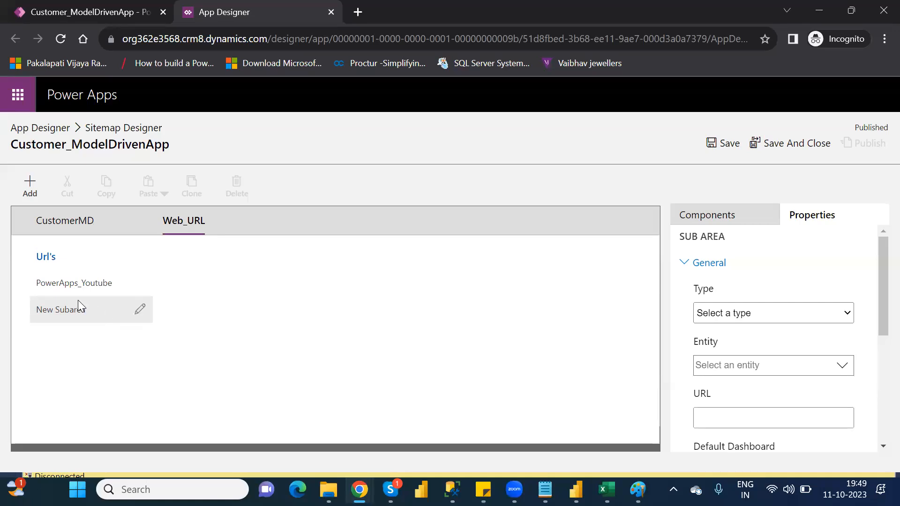
click(752, 321)
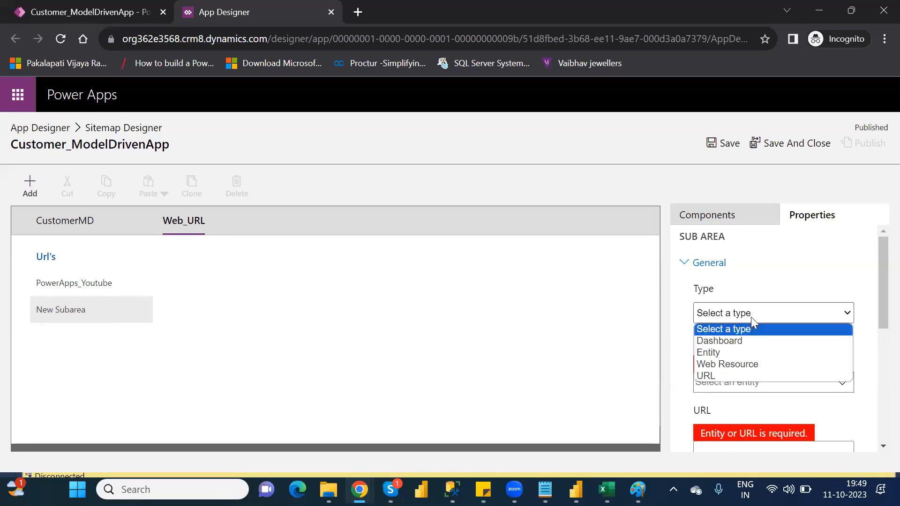
click(718, 377)
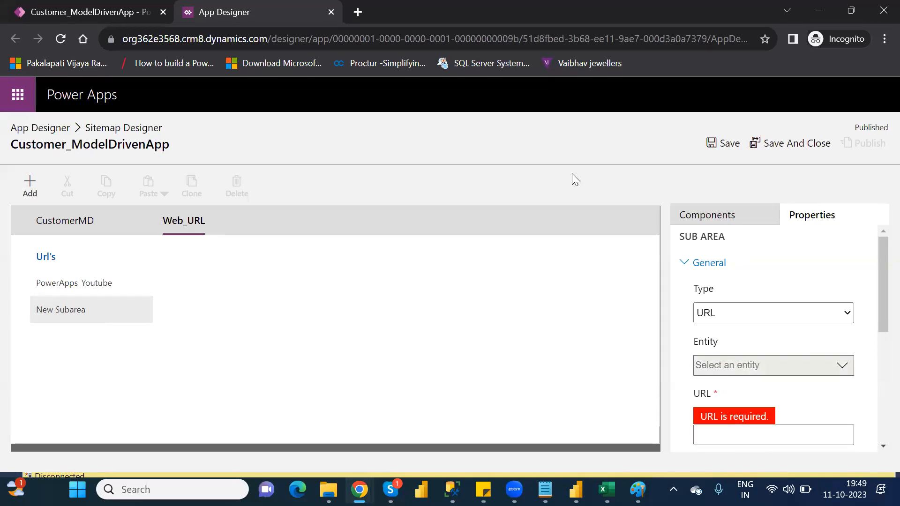
Step: Search the web for microsoft site in a new browser tab and view the Microsoft 365 result before returning to the results
click(358, 12)
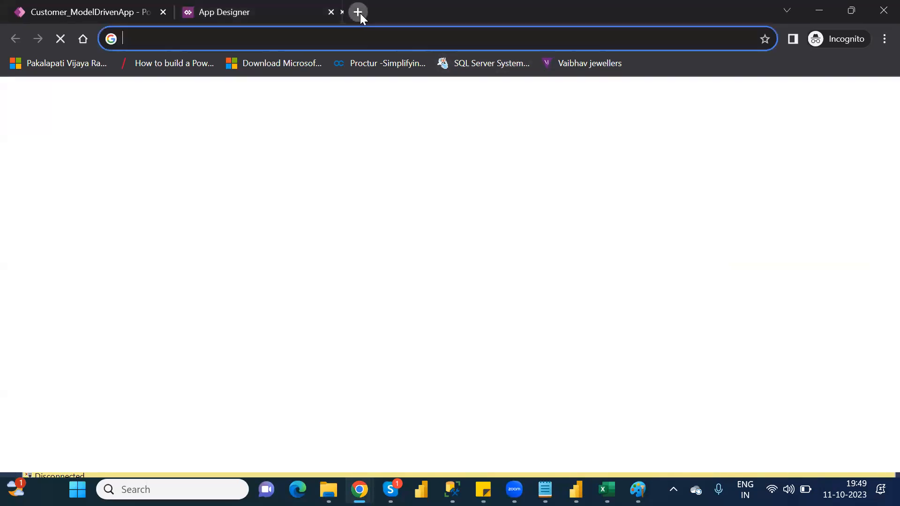
text(go)
key(BackSpace)
key(BackSpace)
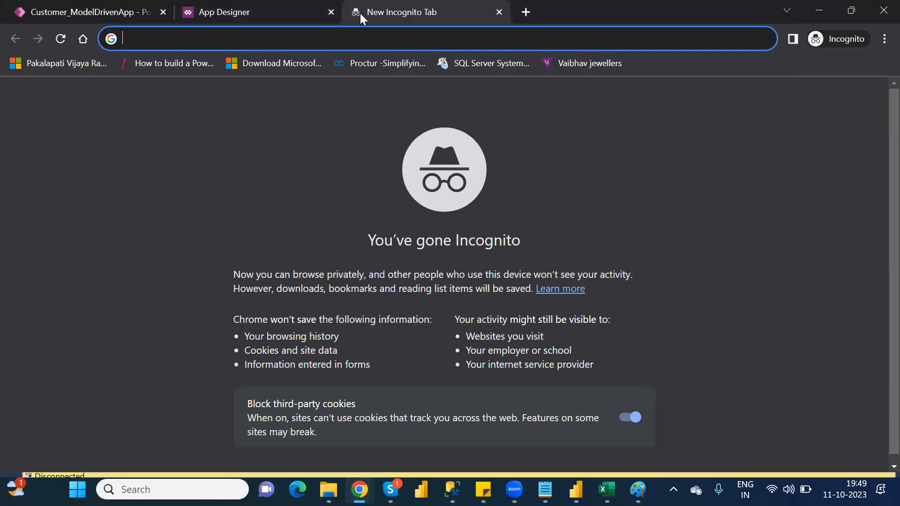
text(microsoft)
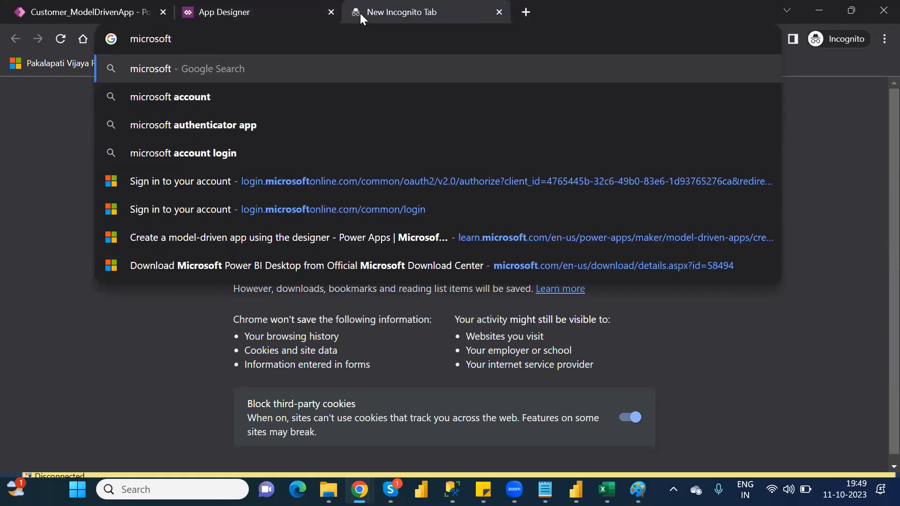
text( site)
key(Return)
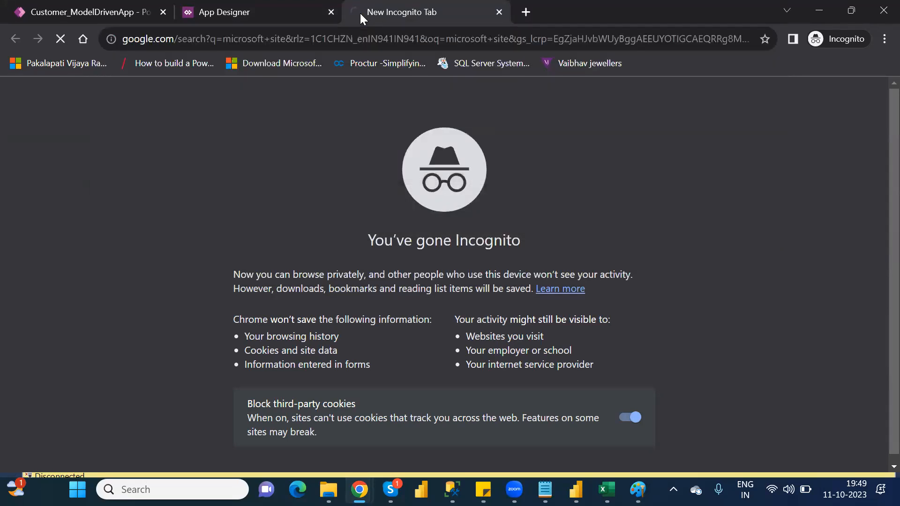
click(159, 276)
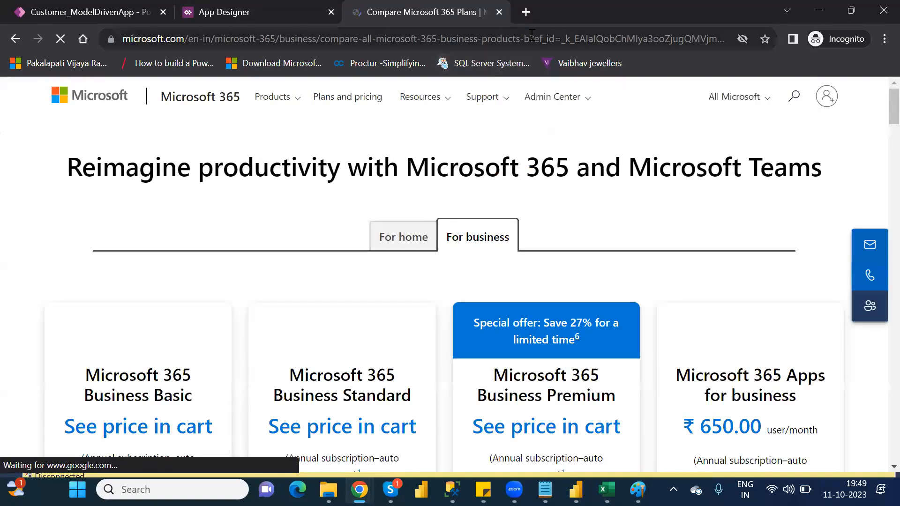
click(14, 37)
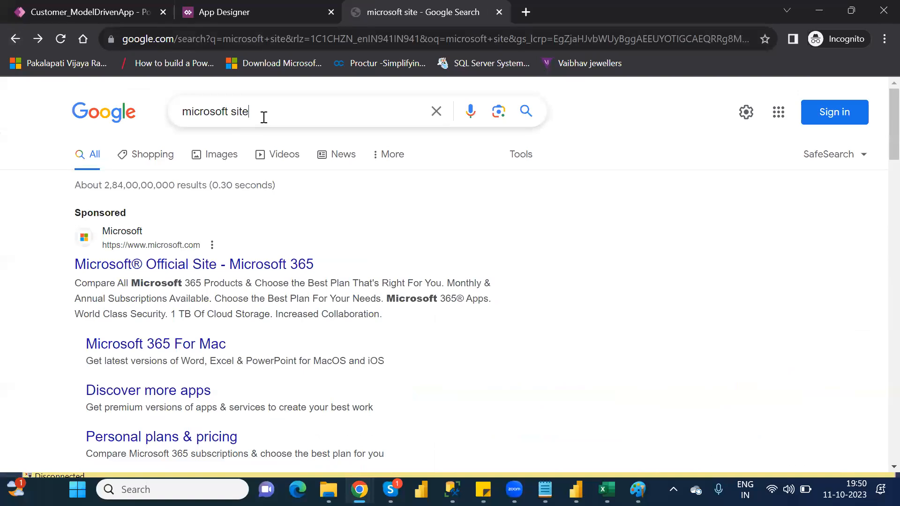
Step: Change the web search to microsoft login and open the Microsoft account page
click(264, 117)
key(BackSpace)
key(BackSpace)
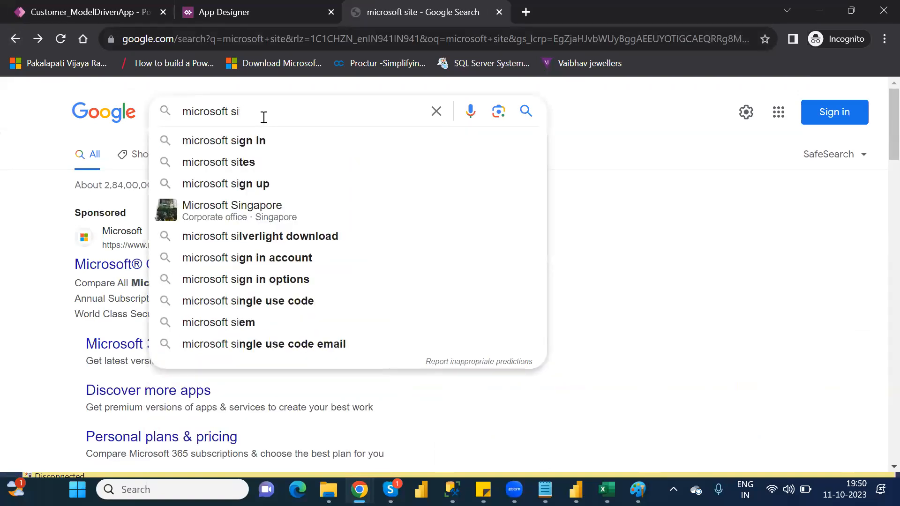
key(BackSpace)
key(BackSpace)
text(l)
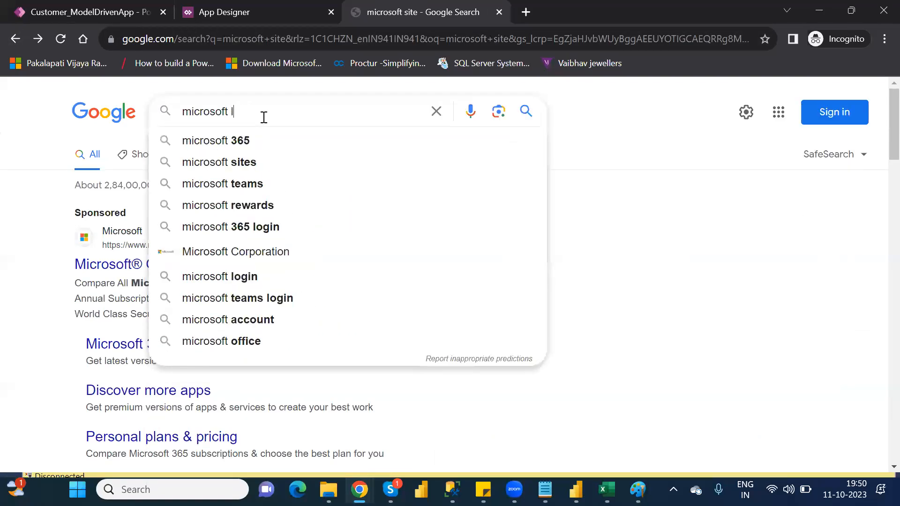
text(ogin)
key(Return)
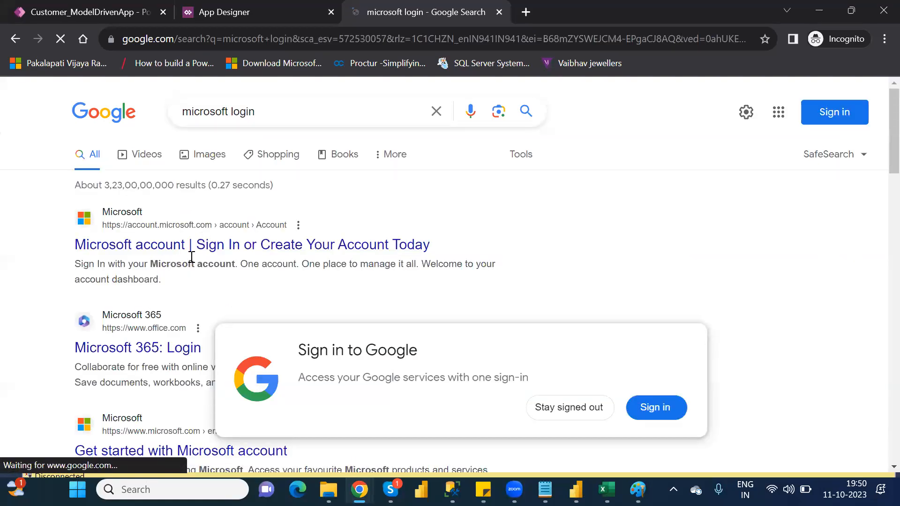
click(186, 250)
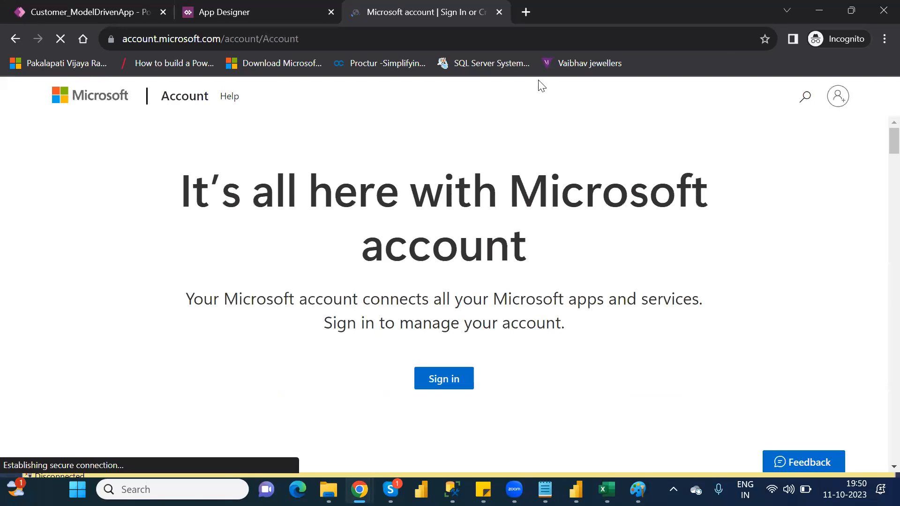
click(502, 38)
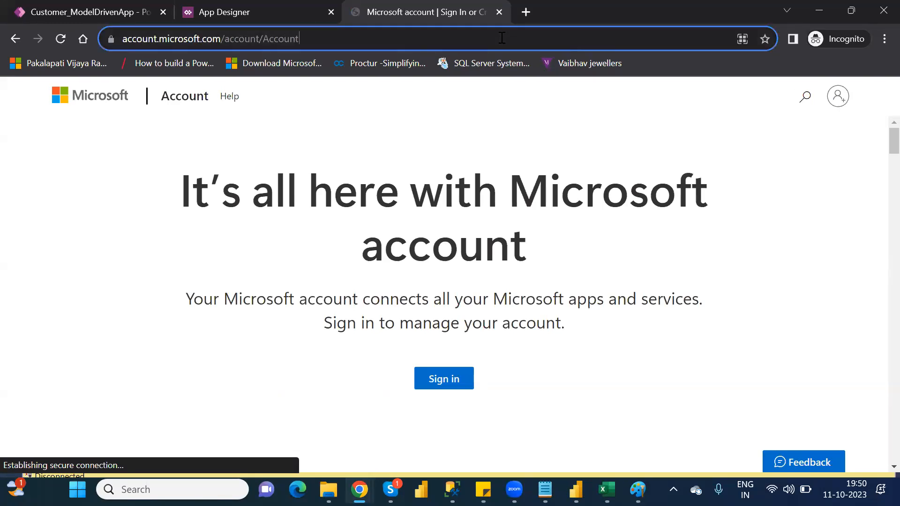
click(553, 44)
key(ctrl+a)
key(ctrl+c)
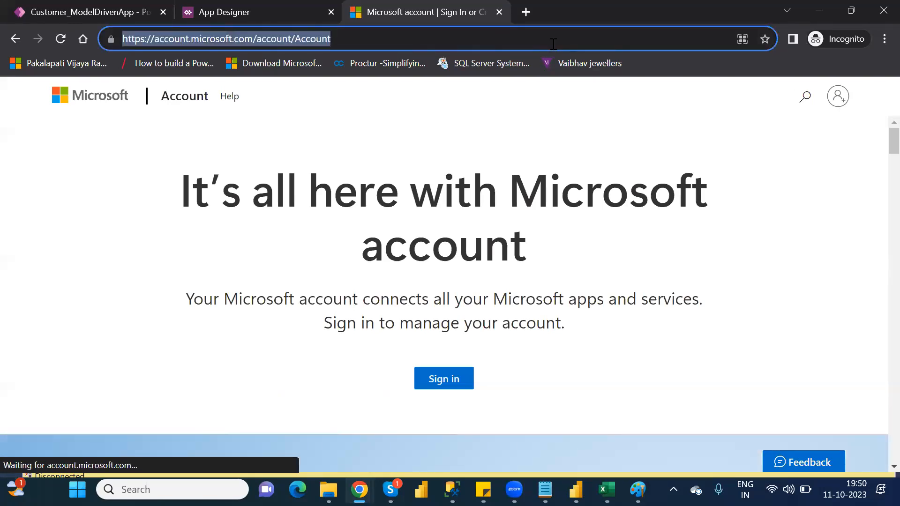
click(110, 11)
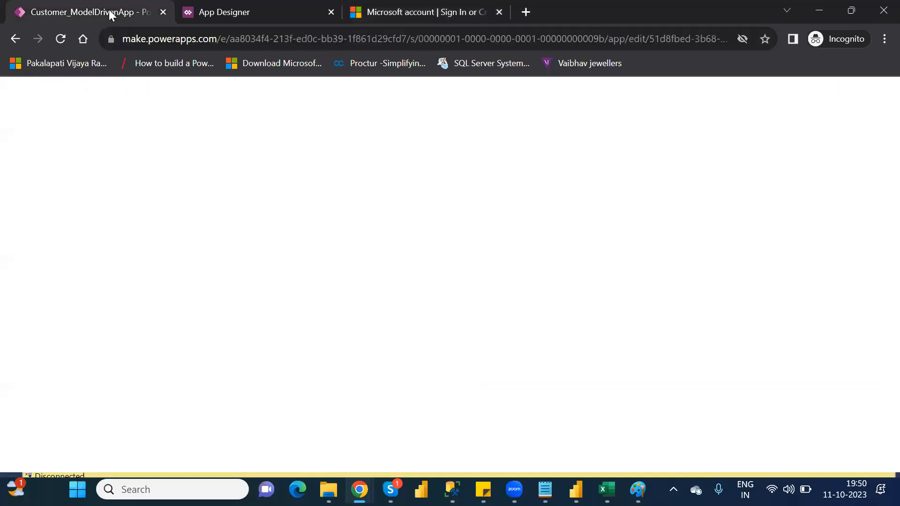
click(261, 13)
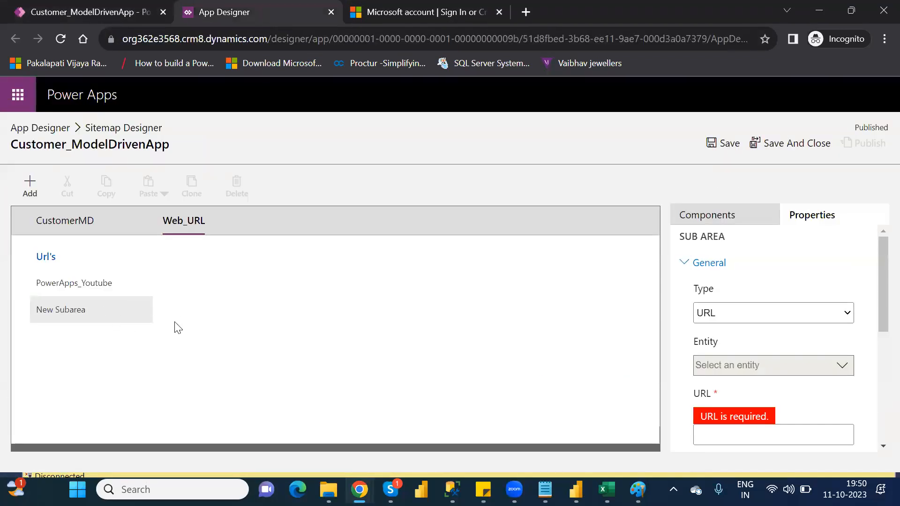
click(813, 437)
key(ctrl+v)
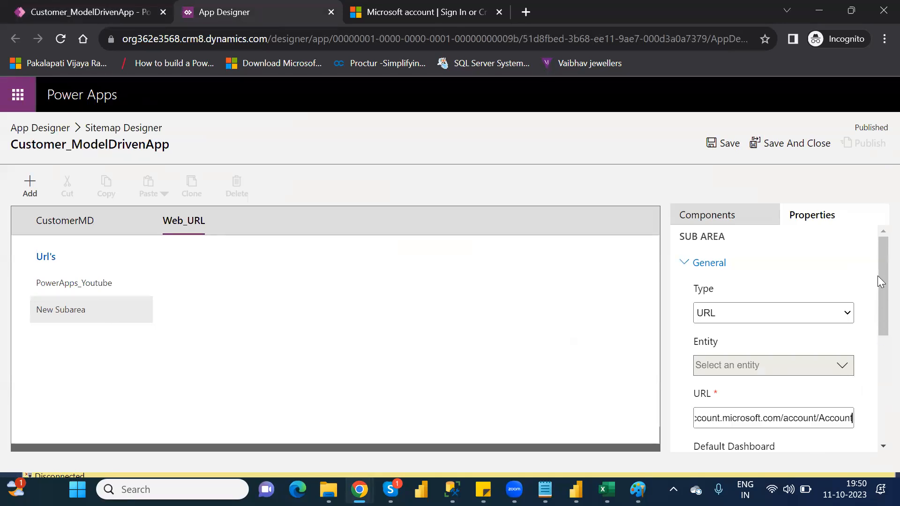
Step: Title the new subarea MicrosoftSite, and save and close the site map
drag(877, 272, 877, 372)
click(763, 299)
text(Microsoft)
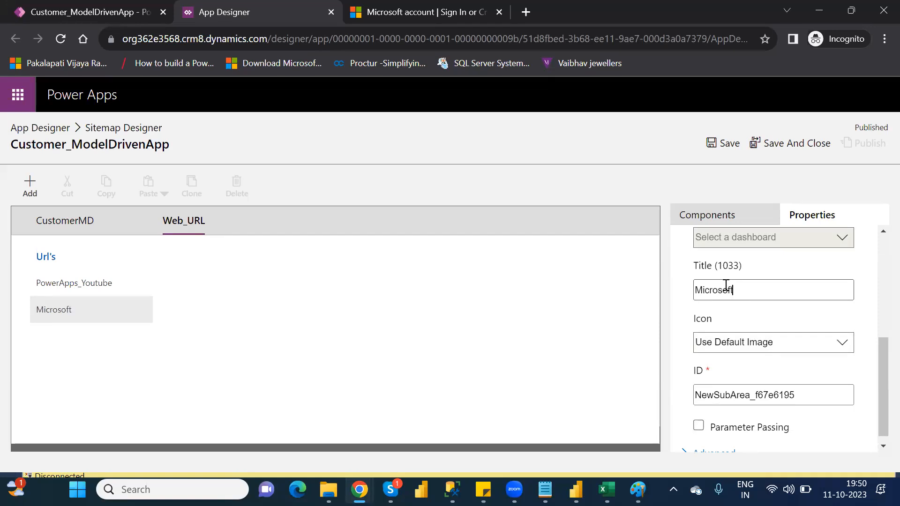
text(Site)
click(723, 147)
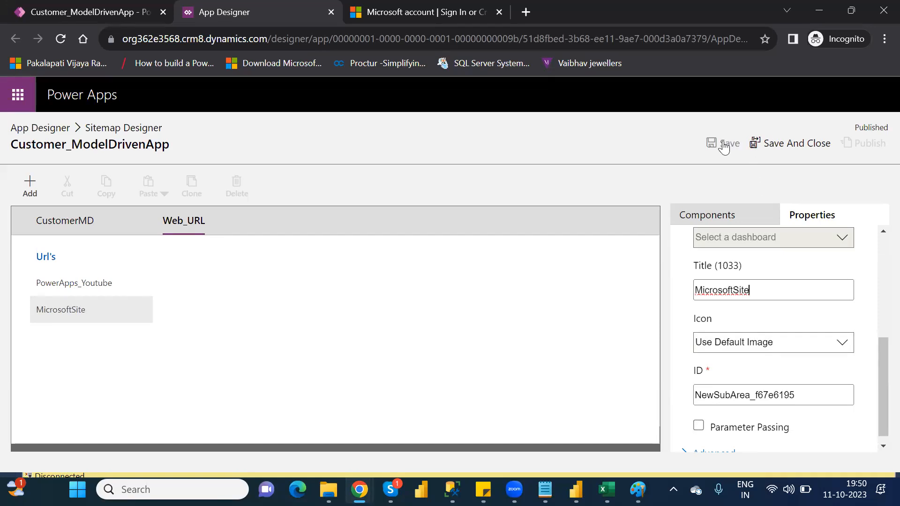
click(786, 147)
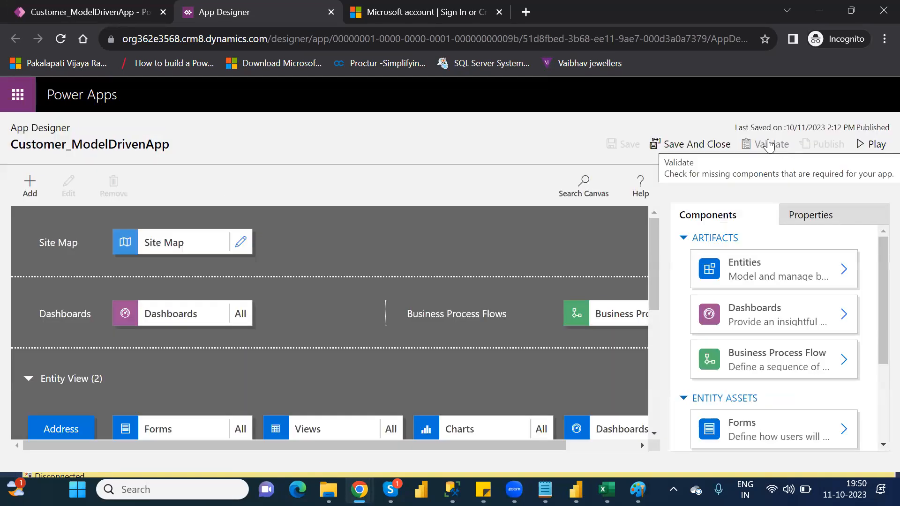
Step: Validate Customer_ModelDrivenApp and play it in a new tab
click(771, 149)
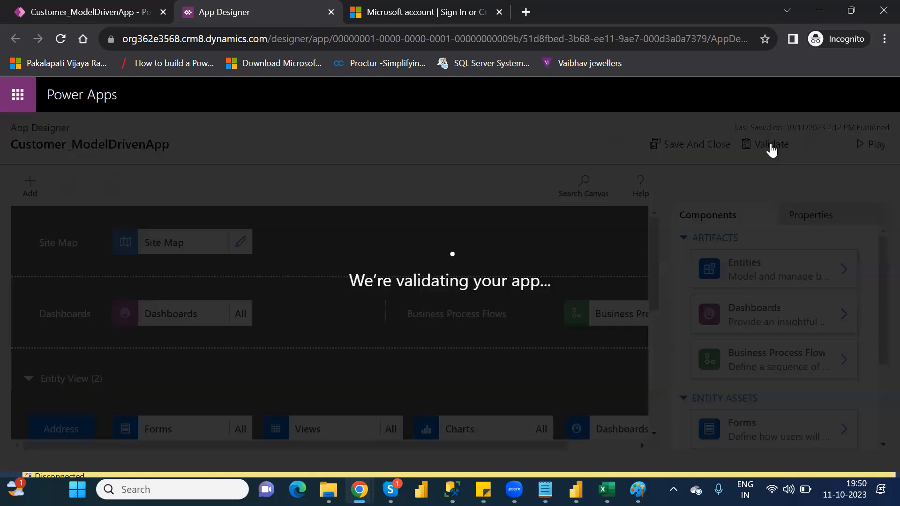
click(873, 146)
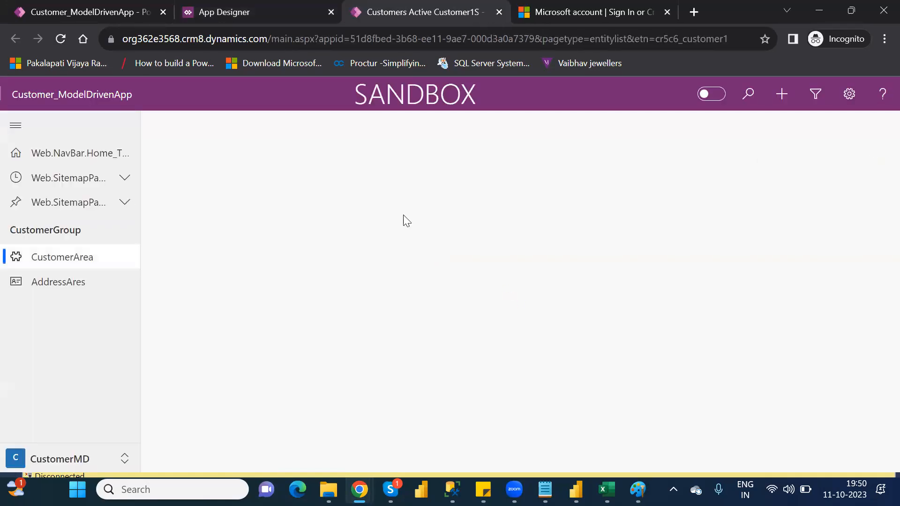
Step: Switch the running app to the Web_URL area and sign in again
click(61, 461)
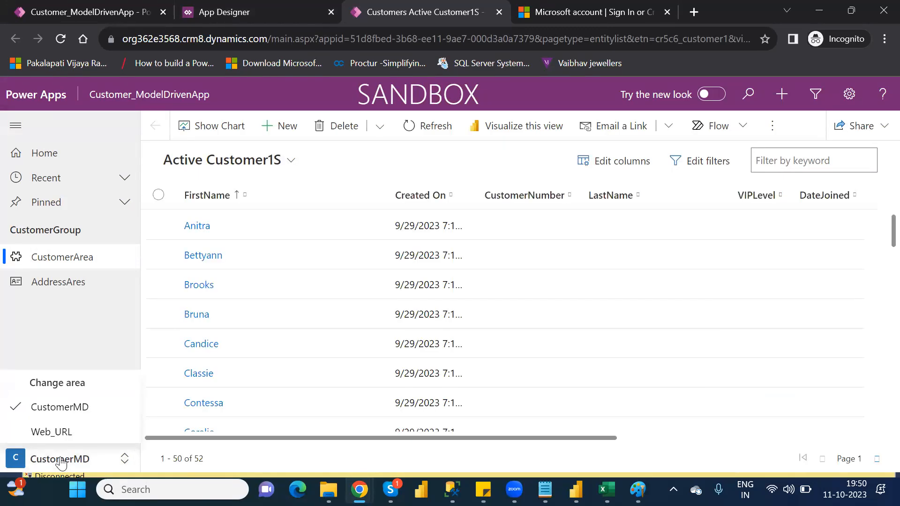
click(53, 432)
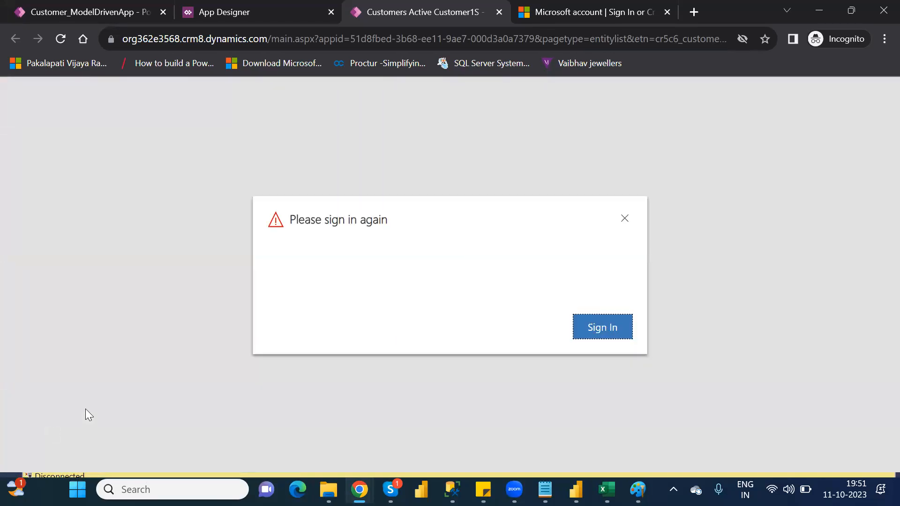
click(603, 323)
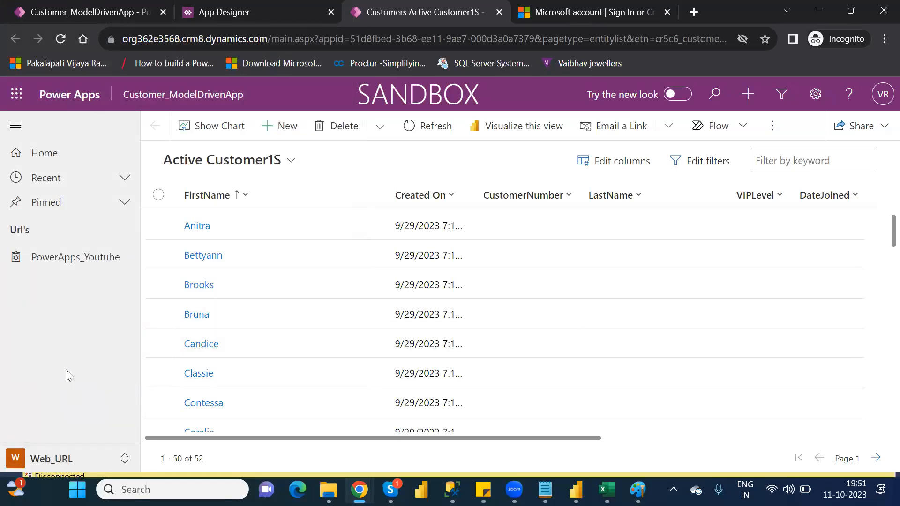
Step: Reload the running app, reopen its Web_URL area and sign in to continue
click(62, 39)
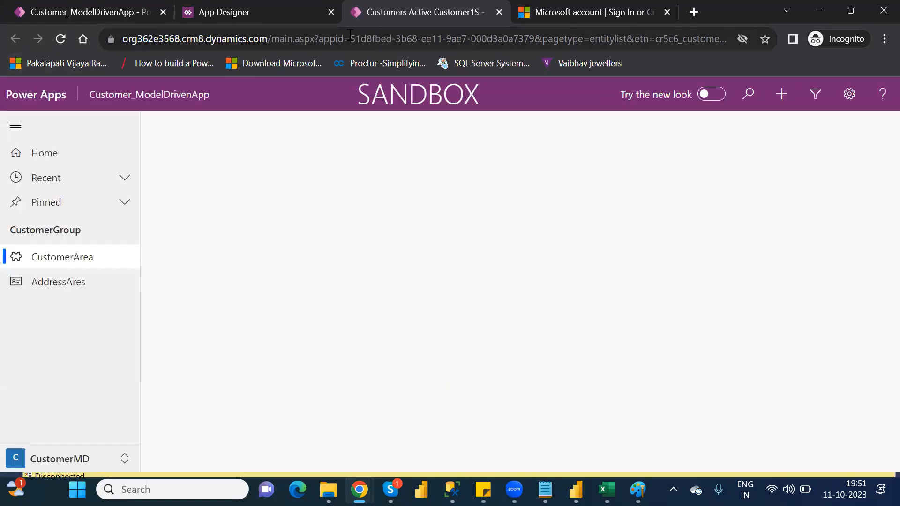
click(75, 457)
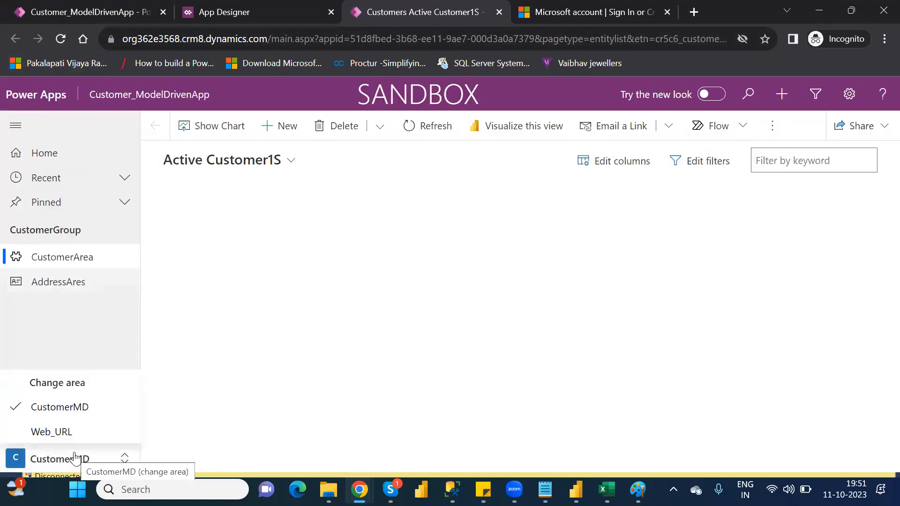
click(60, 431)
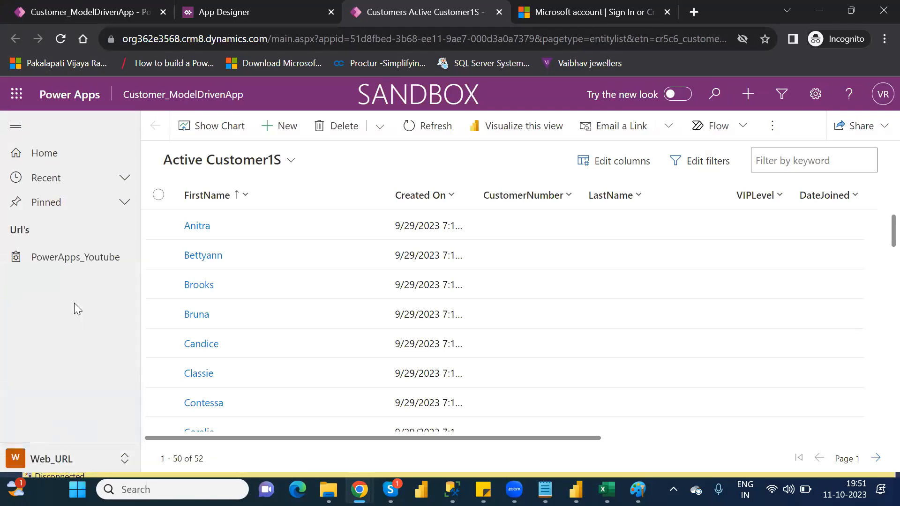
click(71, 268)
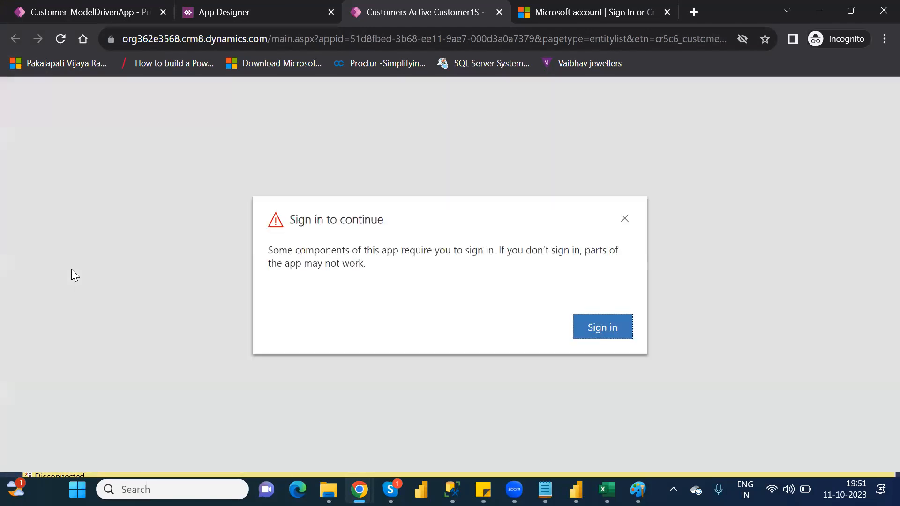
click(602, 330)
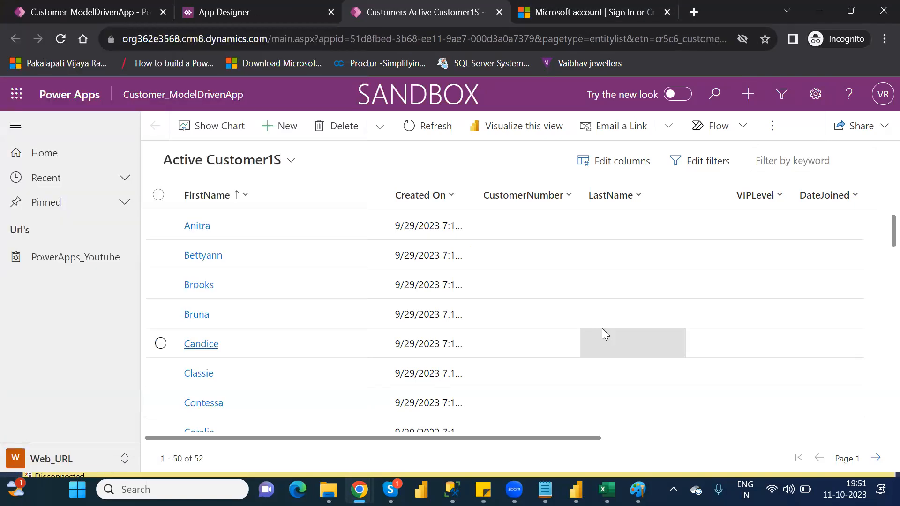
Step: Test the PowerApps_Youtube link under Url's, and close the video page and the running app
click(38, 272)
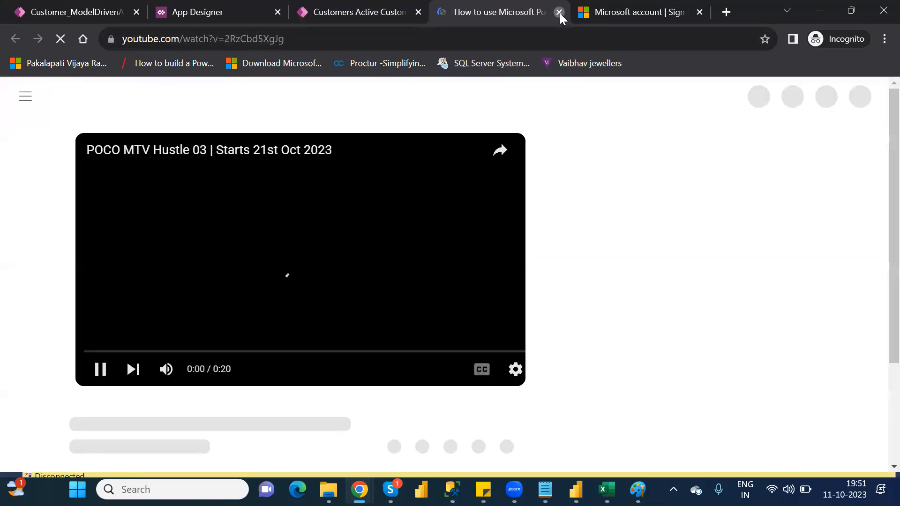
click(559, 12)
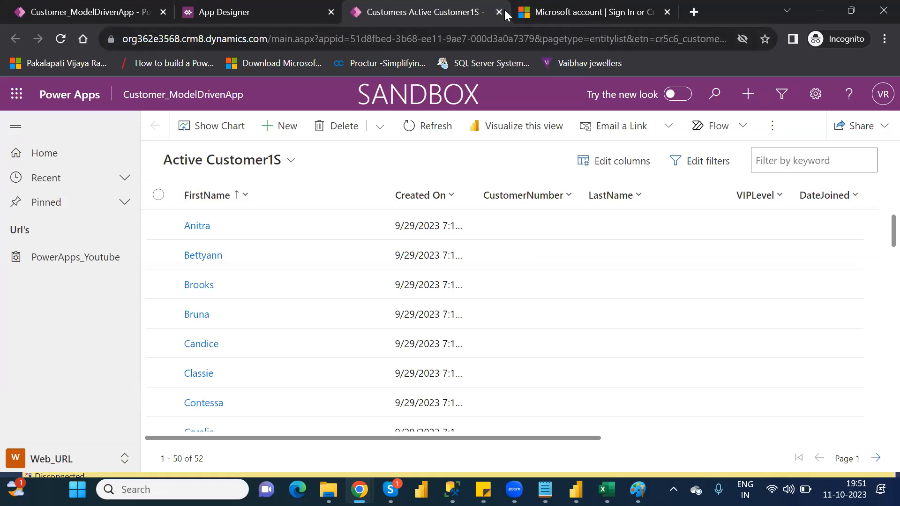
click(499, 12)
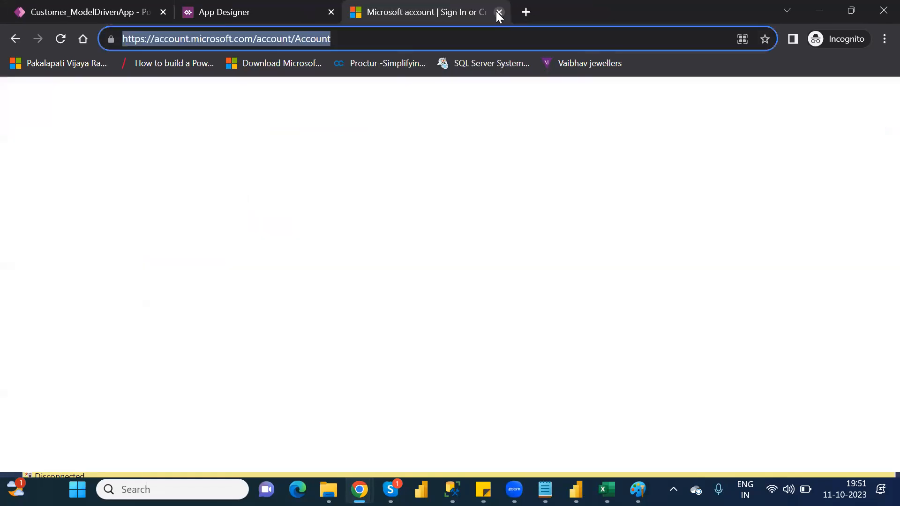
Step: Validate Customer_ModelDrivenApp in the App Designer, and open its site map at the Web_URL area and publish it
click(228, 12)
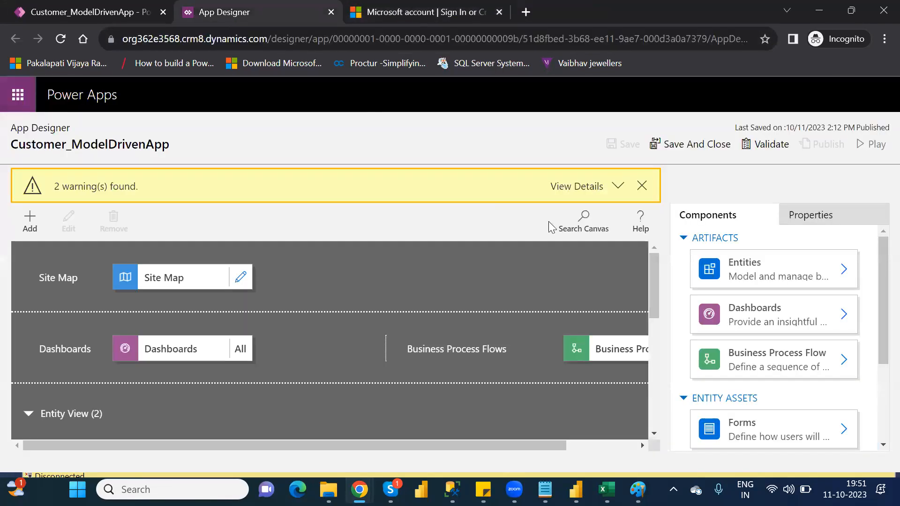
click(764, 147)
click(240, 277)
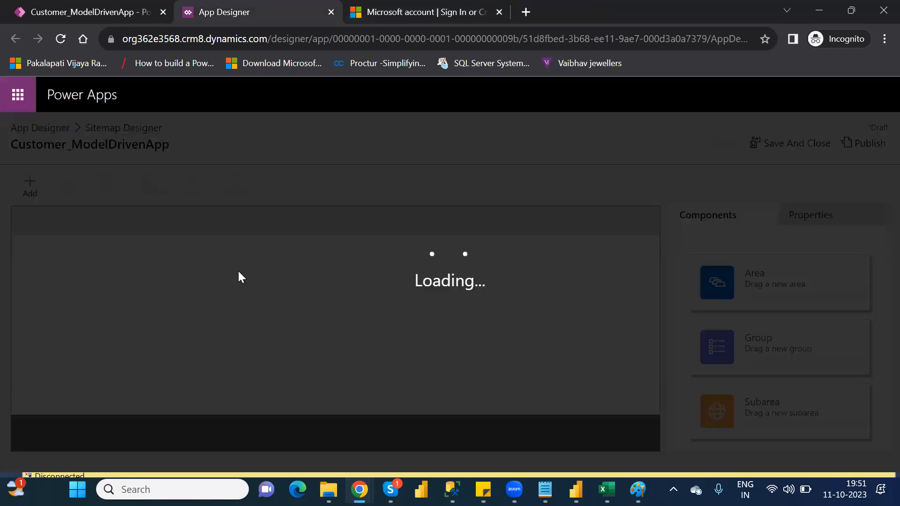
click(183, 223)
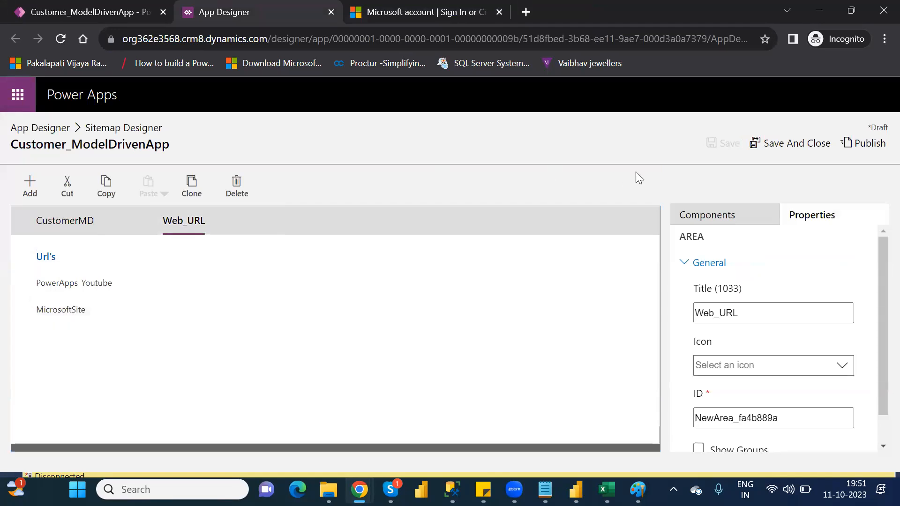
click(861, 149)
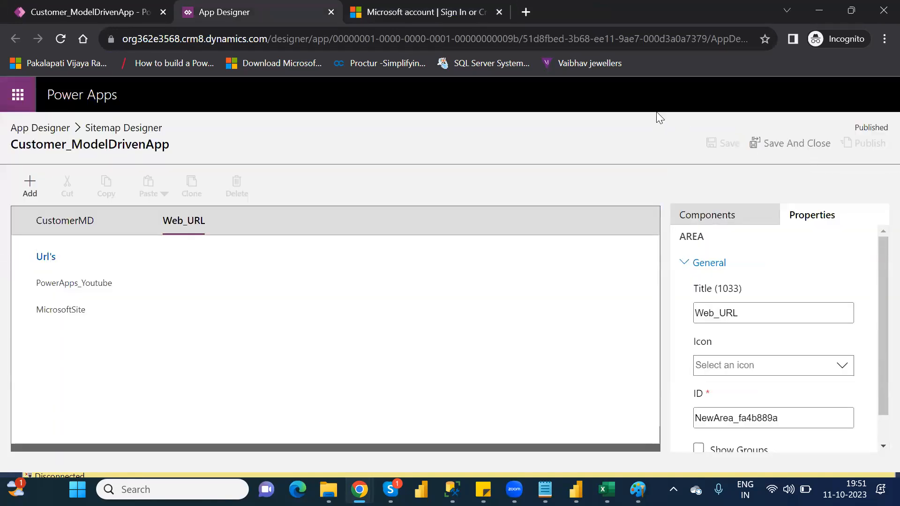
Step: Return from the Sitemap Designer to the App Designer, and validate and play the app
click(42, 128)
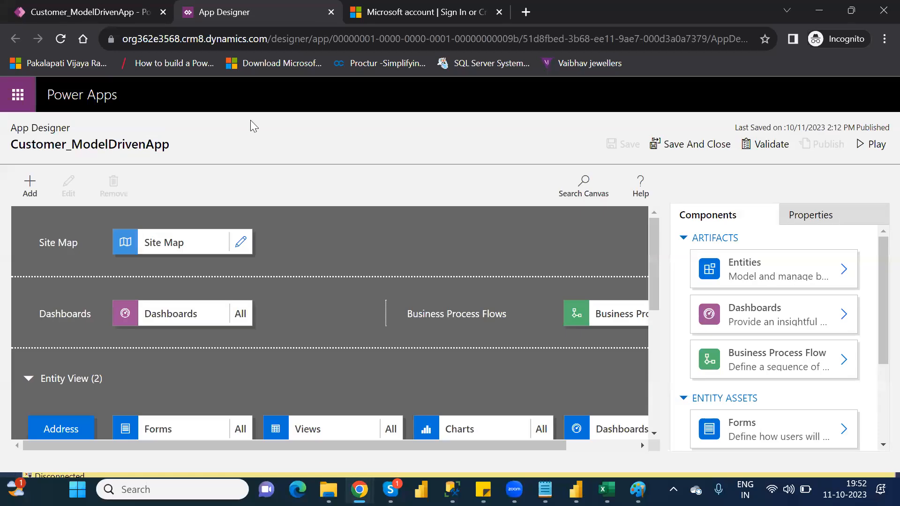
click(769, 145)
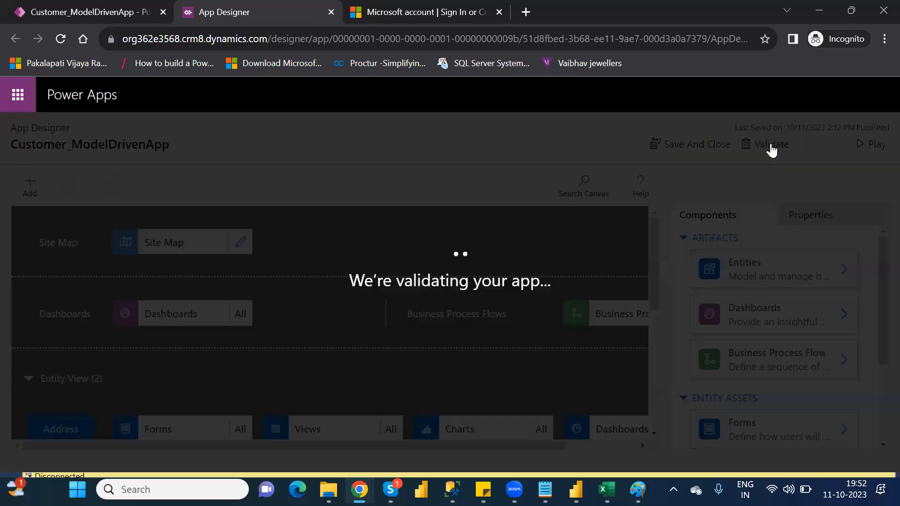
click(871, 145)
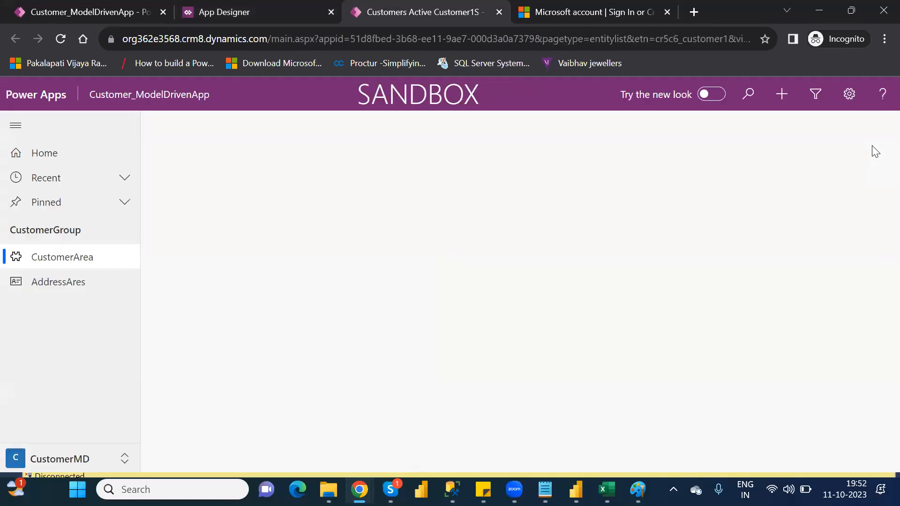
Step: Check the links in the running app's Web_URL area, signing in when asked, and close the running app
click(73, 456)
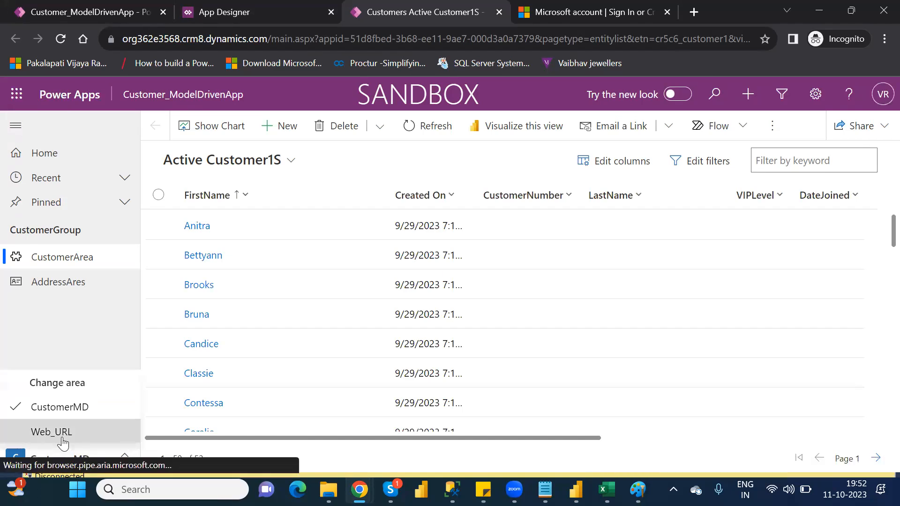
click(62, 438)
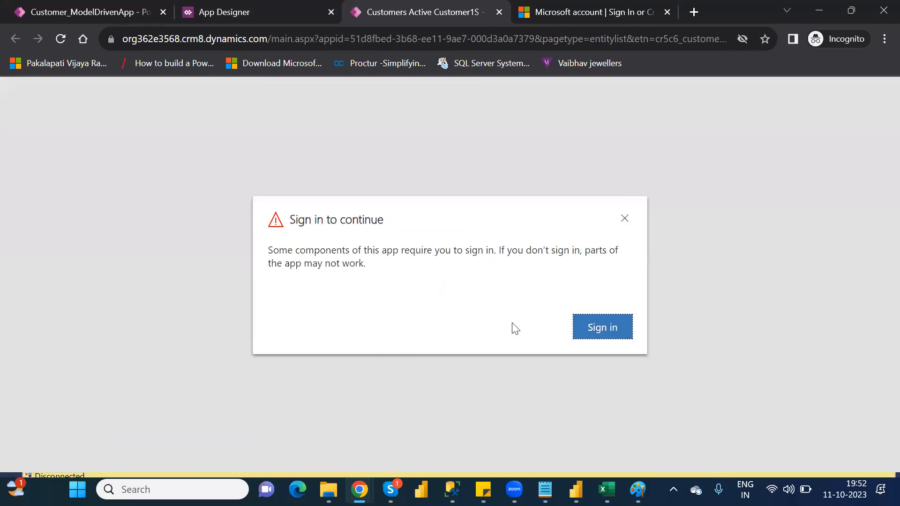
click(594, 333)
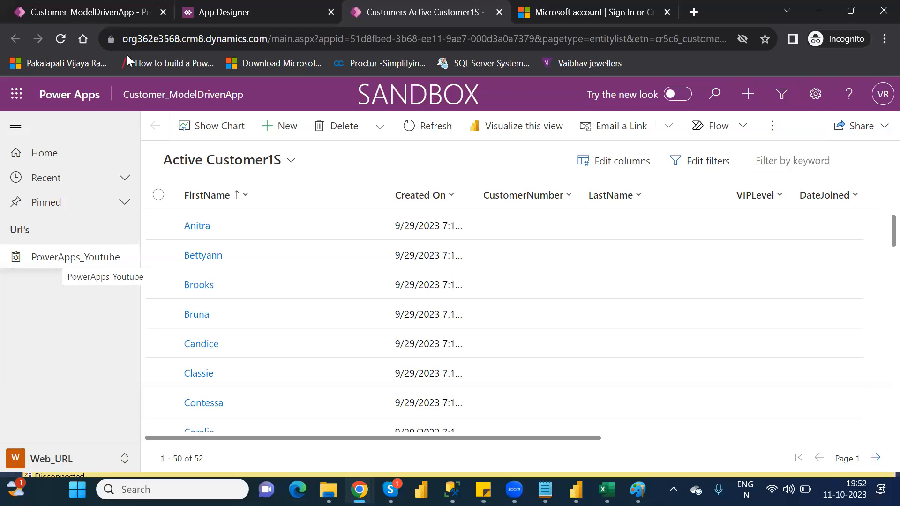
click(305, 17)
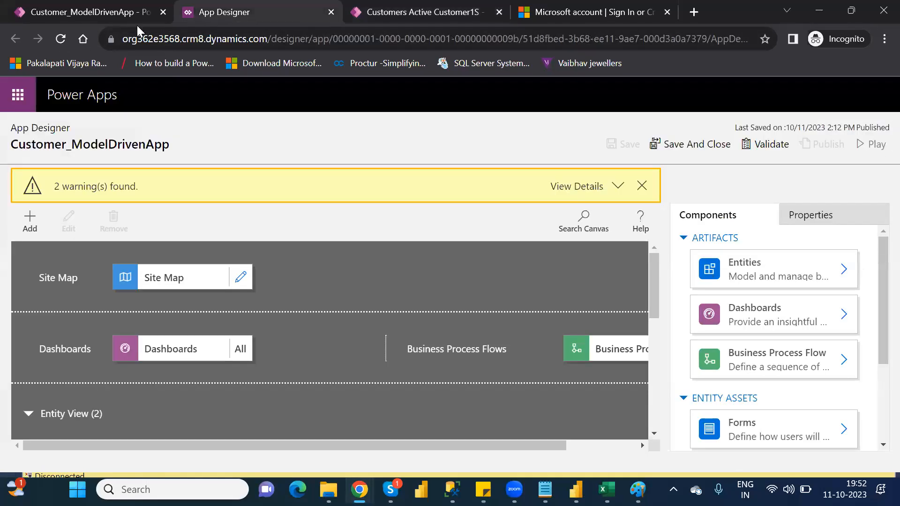
click(498, 12)
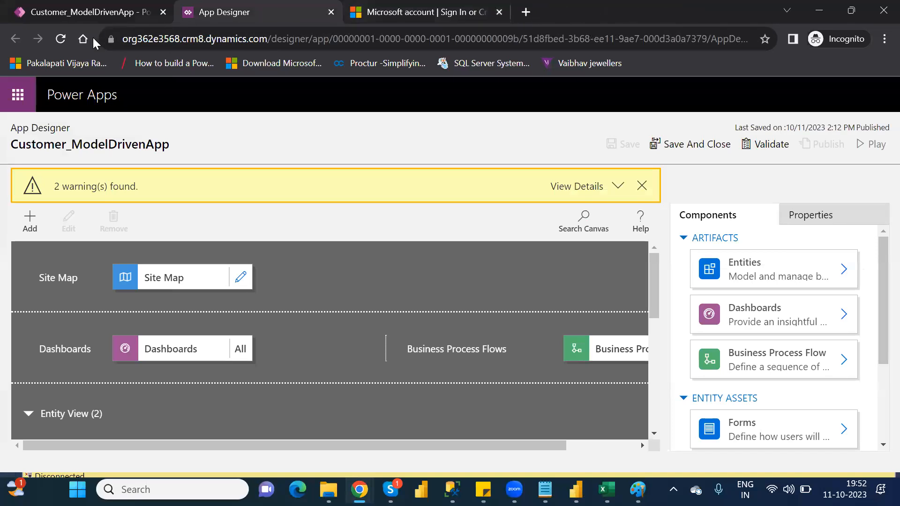
Step: Reload the App Designer page, and validate and play Customer_ModelDrivenApp again
click(61, 39)
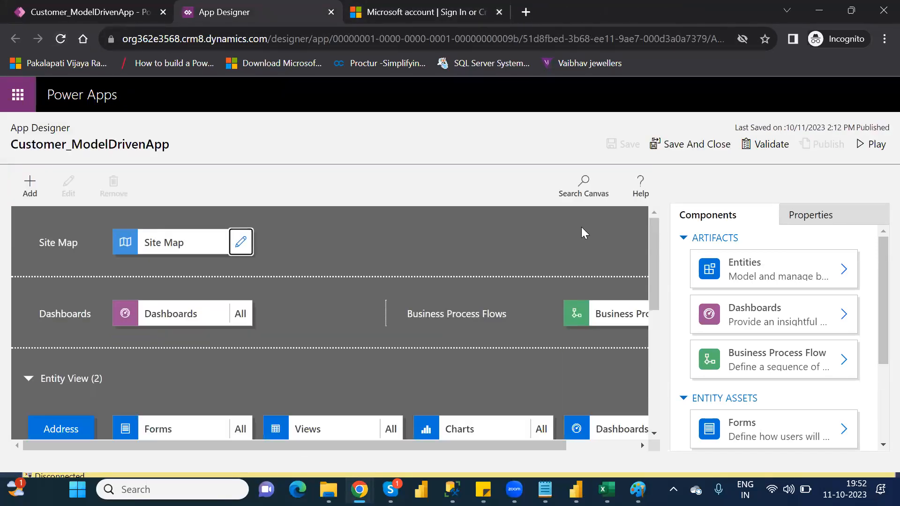
drag(651, 275, 677, 335)
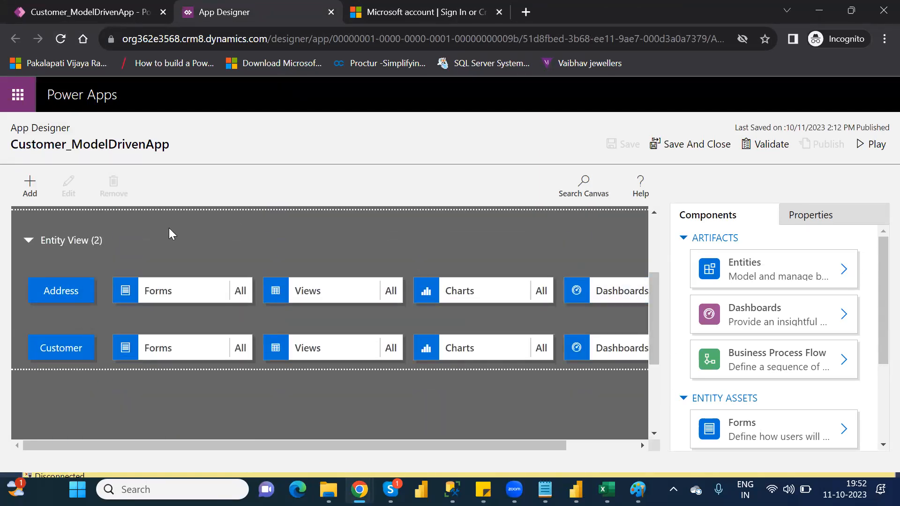
scroll(657, 231, up, 3)
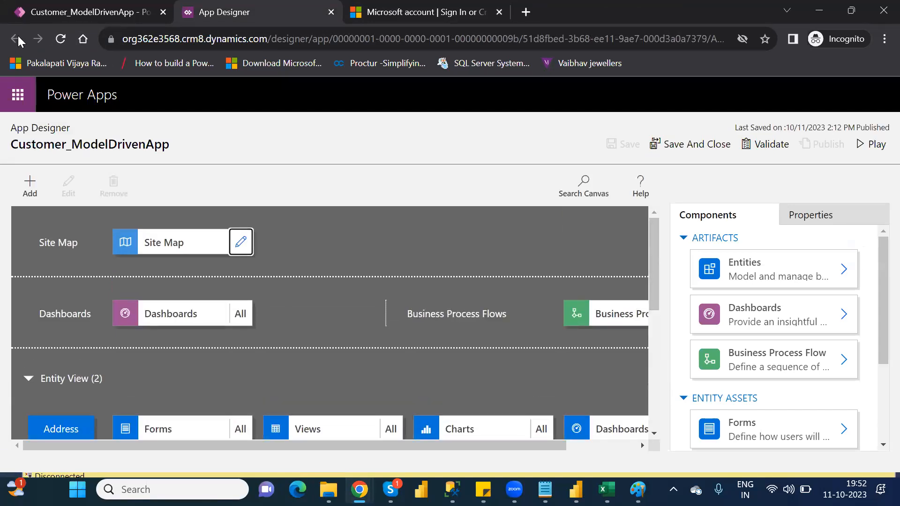
click(64, 39)
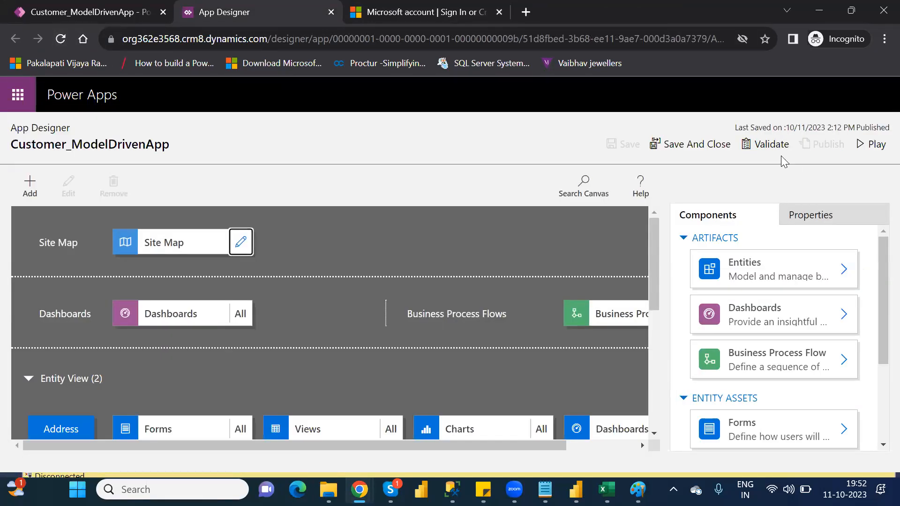
click(779, 154)
click(875, 151)
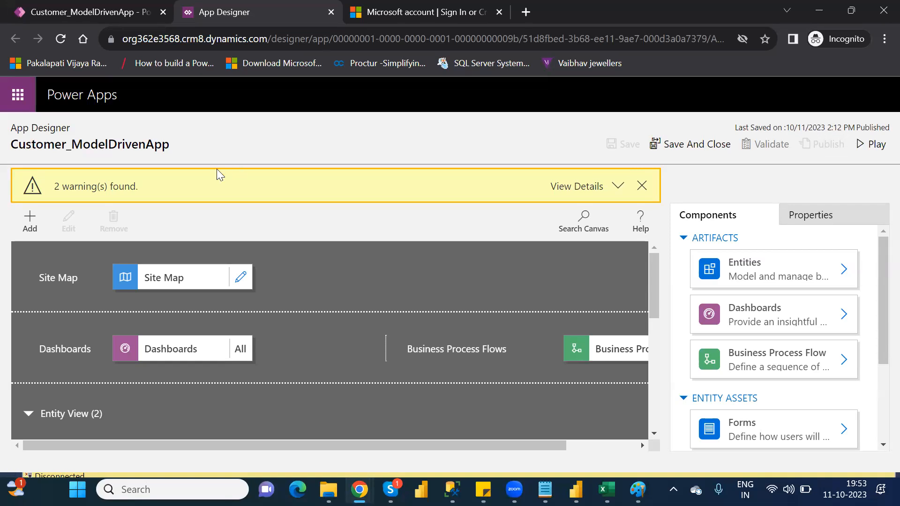
Step: Open the site map's Web_URL area and check the properties of the MicrosoftSite subarea
click(239, 281)
click(192, 222)
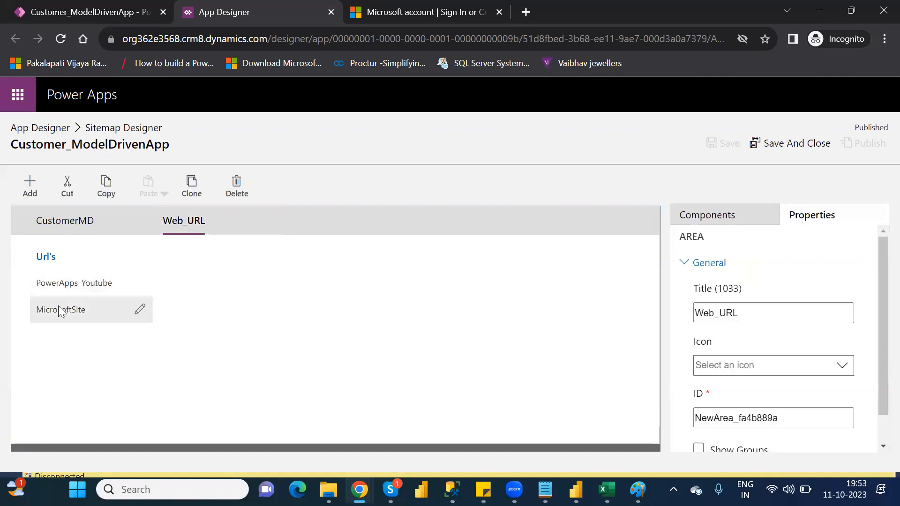
click(61, 311)
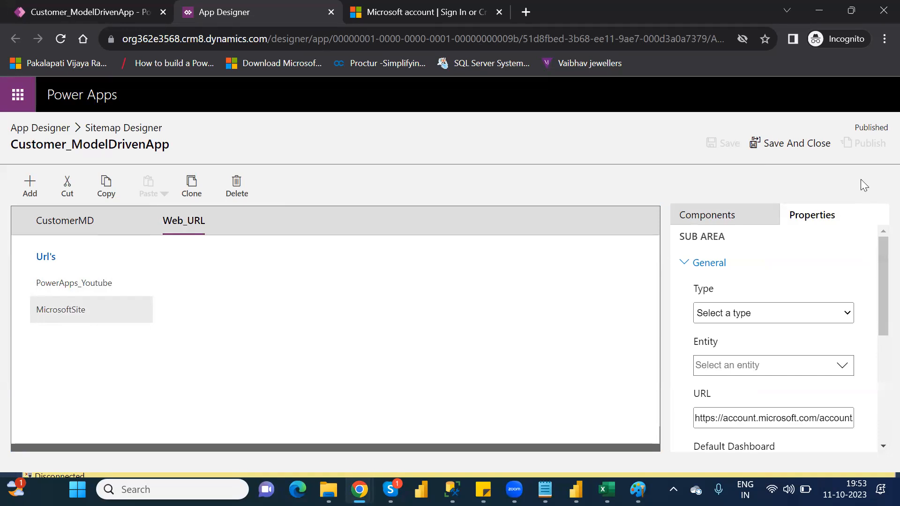
click(799, 145)
click(814, 314)
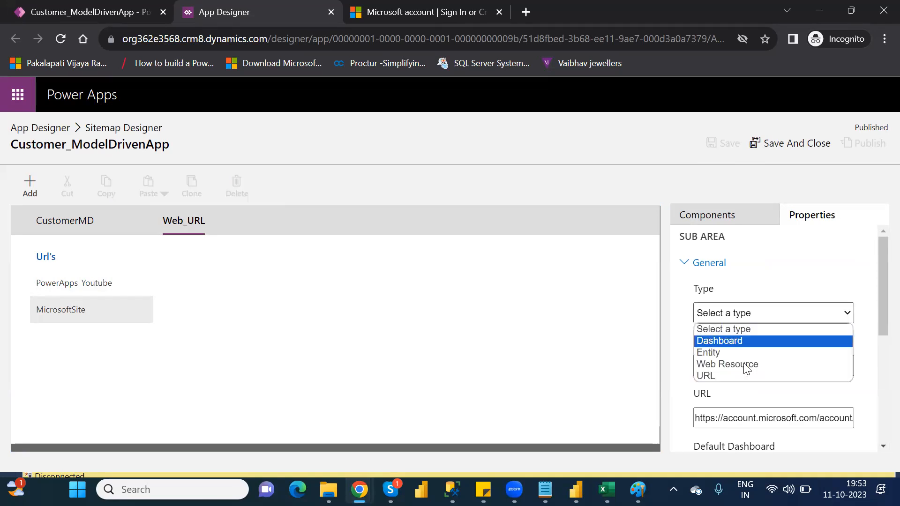
click(718, 364)
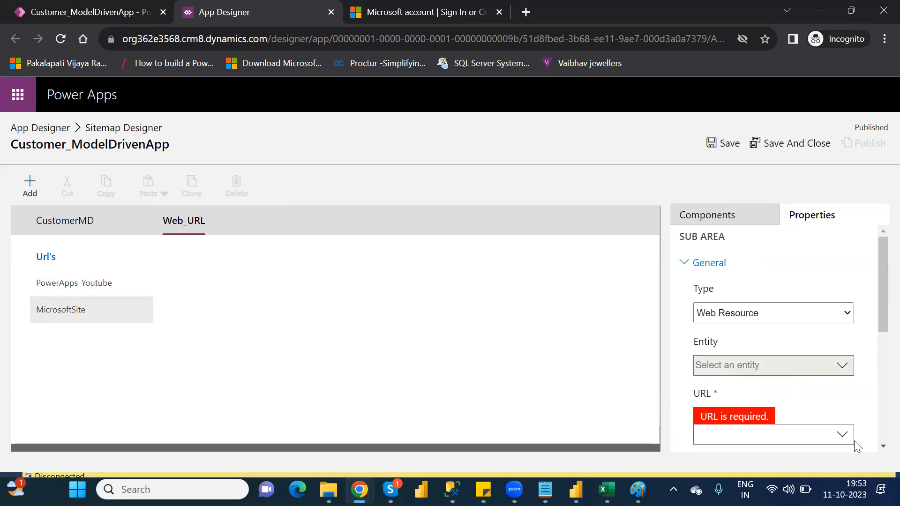
drag(877, 283, 877, 321)
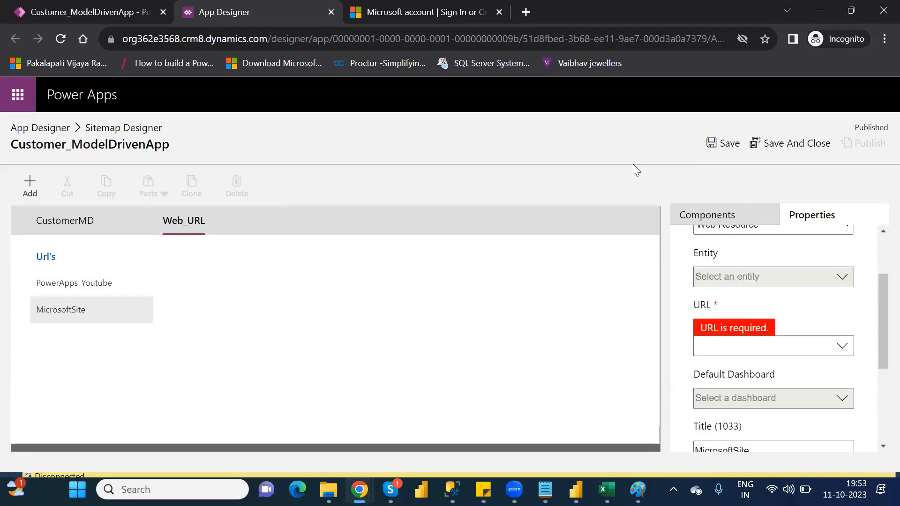
click(420, 12)
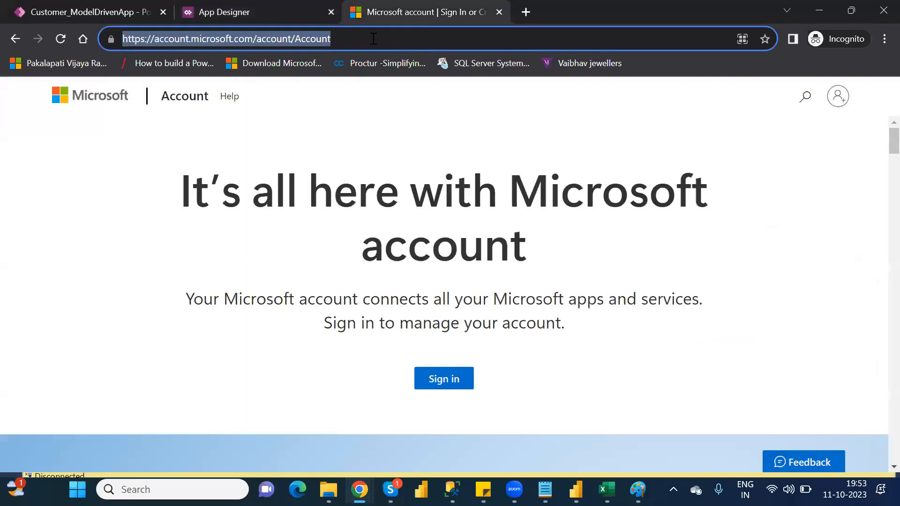
click(373, 38)
key(ctrl+a)
click(261, 11)
click(744, 350)
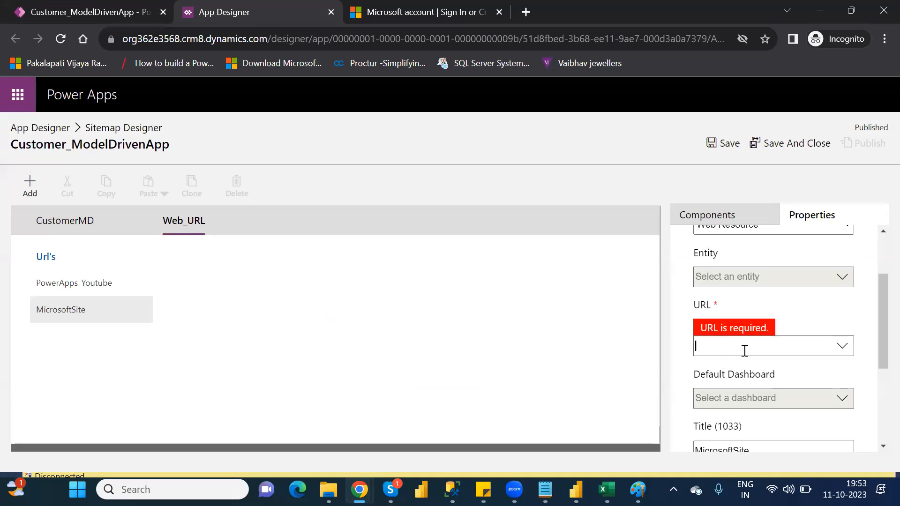
key(ctrl+v)
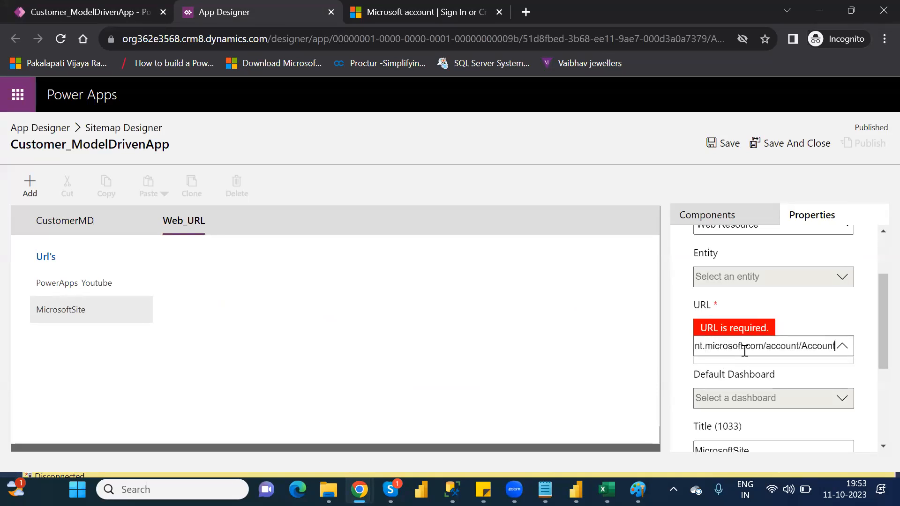
click(729, 147)
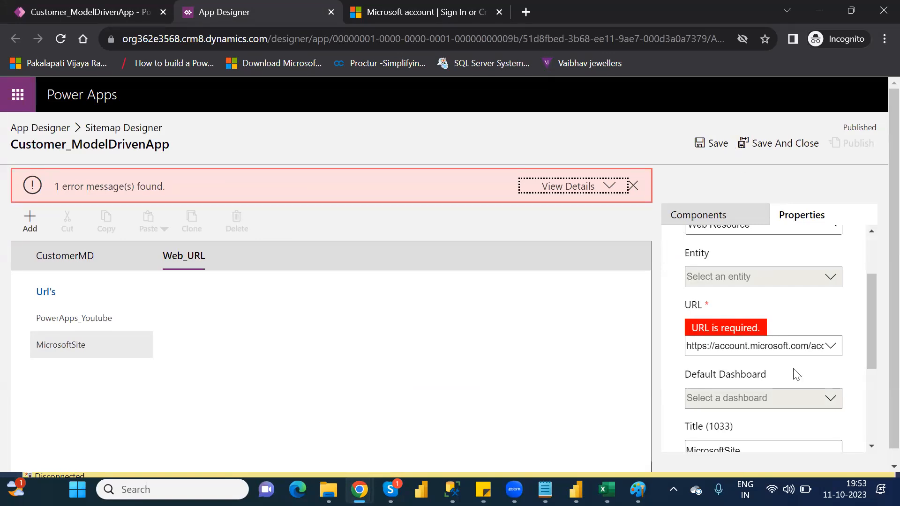
Step: Change the MicrosoftSite subarea's type to URL, try to save the site map, and expand the error details
click(870, 250)
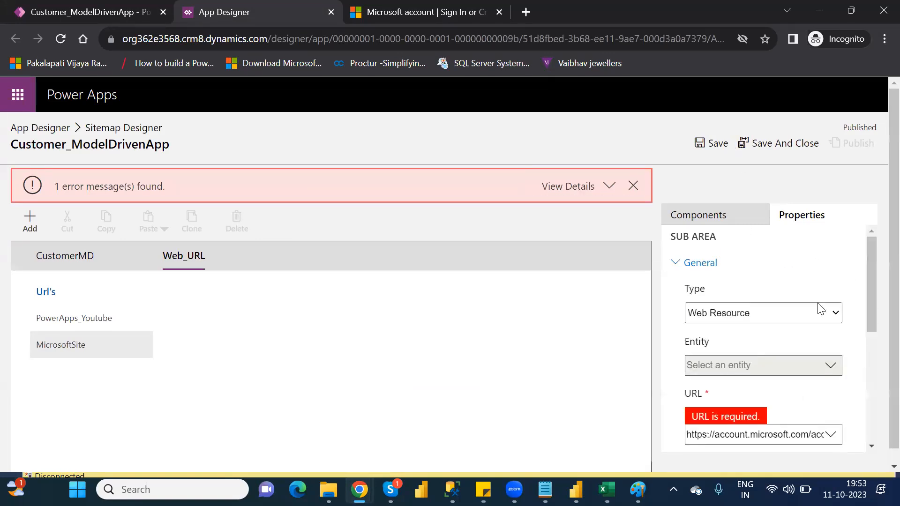
click(794, 311)
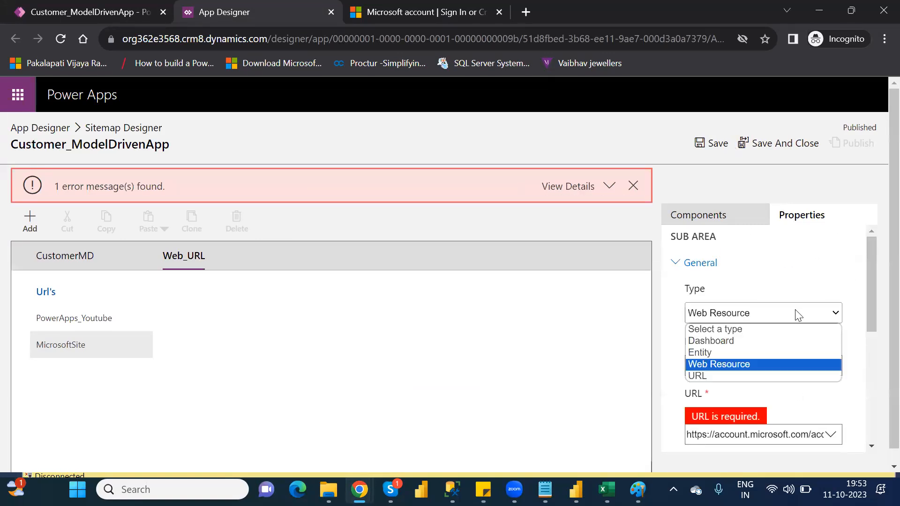
click(711, 375)
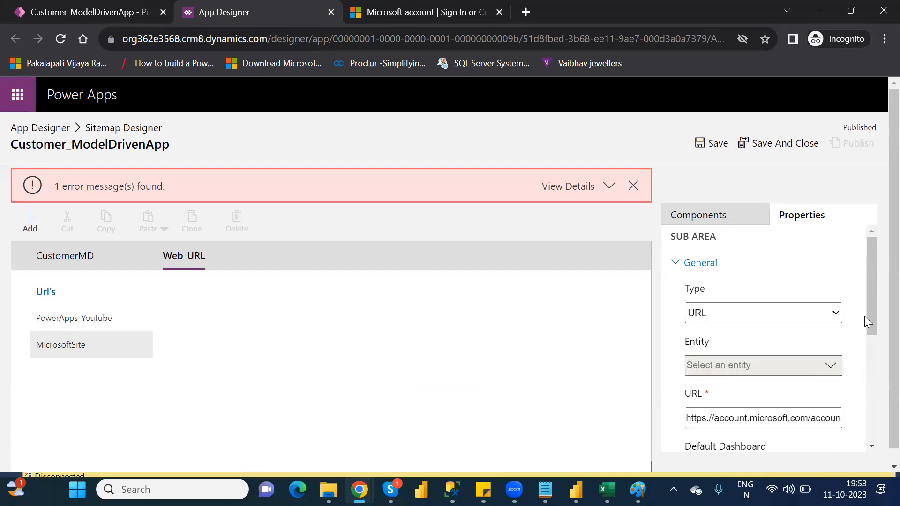
click(713, 151)
drag(873, 313, 880, 246)
click(777, 146)
click(589, 188)
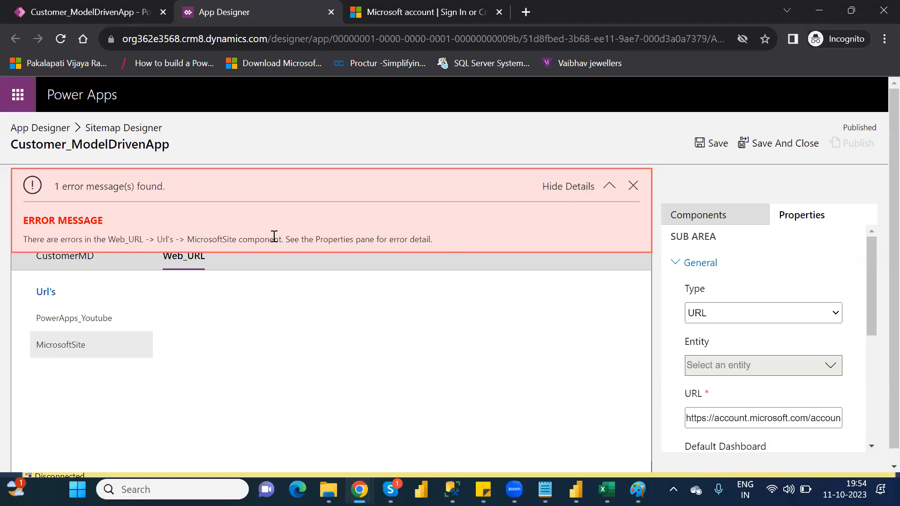
Step: Dismiss the error message and delete the MicrosoftSite subarea from the Url's group
click(80, 319)
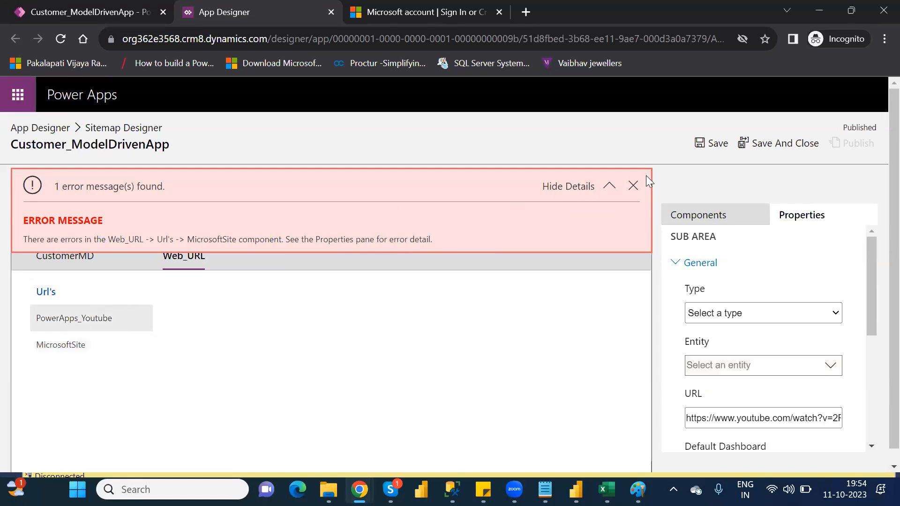
click(633, 186)
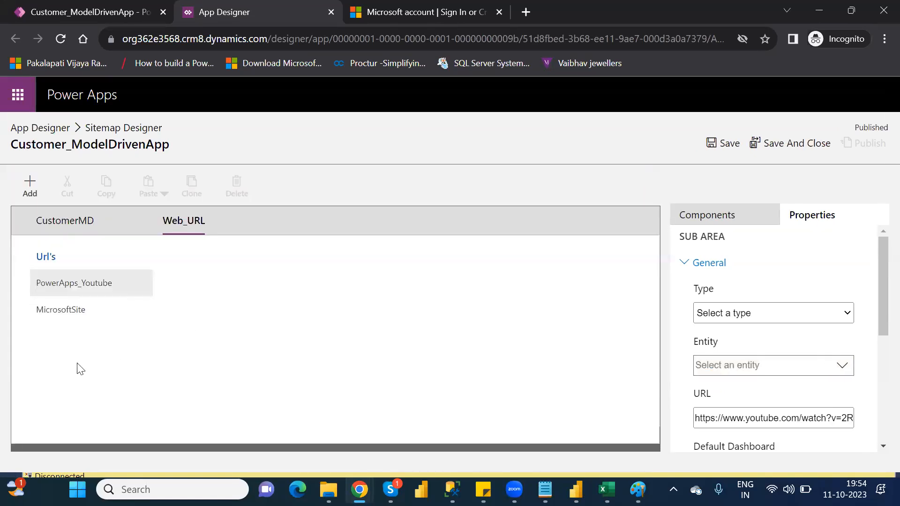
click(70, 313)
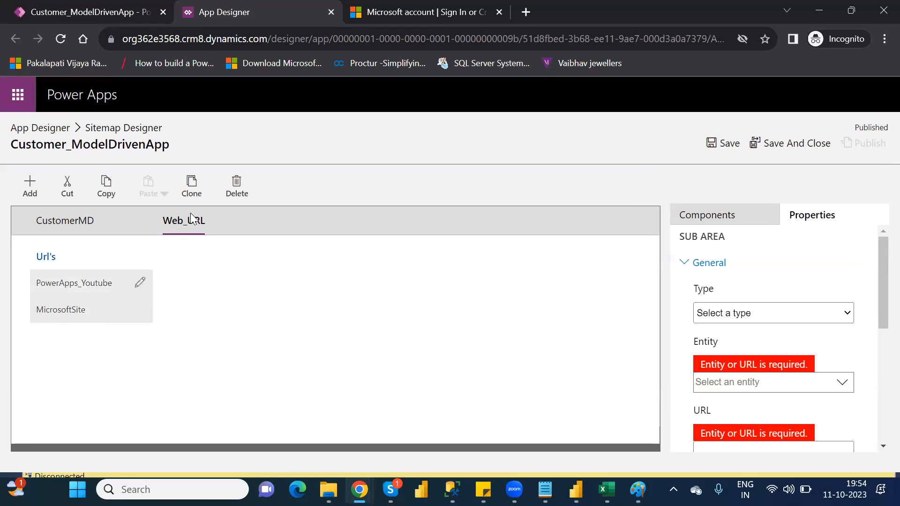
click(237, 188)
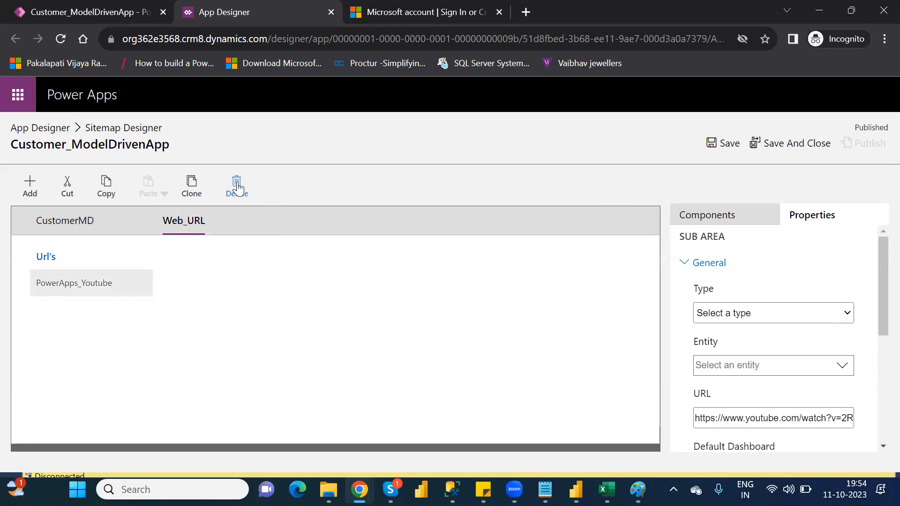
click(740, 223)
drag(767, 400, 107, 304)
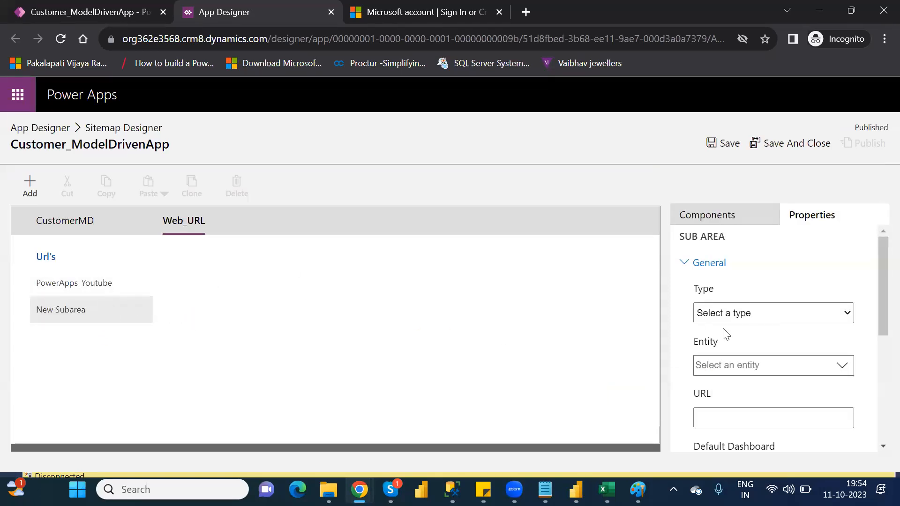
click(756, 314)
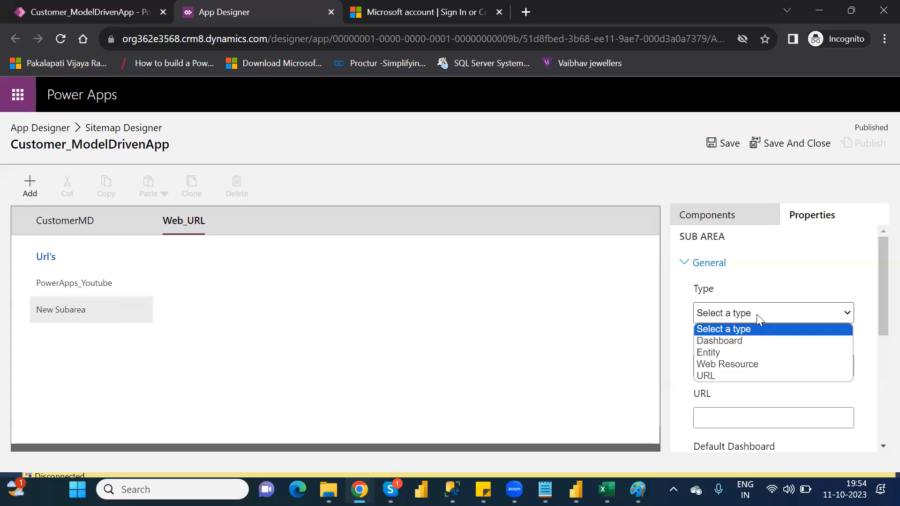
click(737, 374)
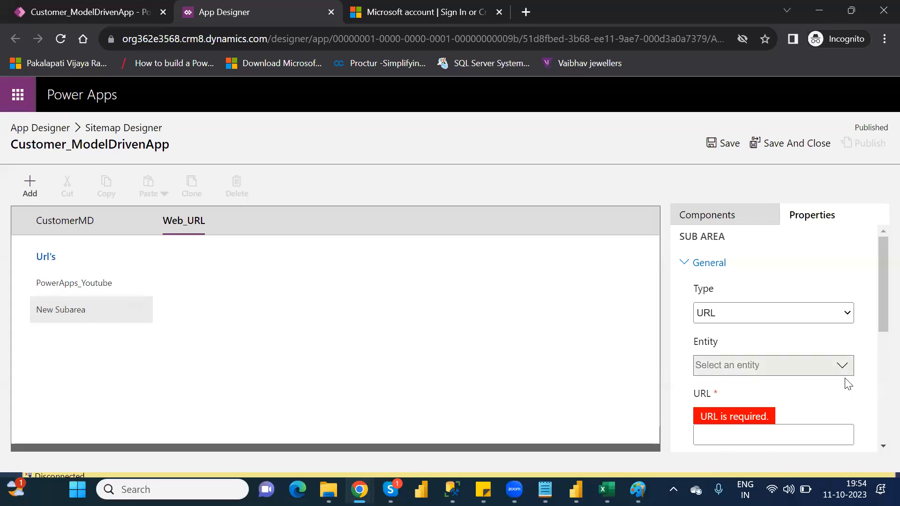
drag(877, 292, 877, 338)
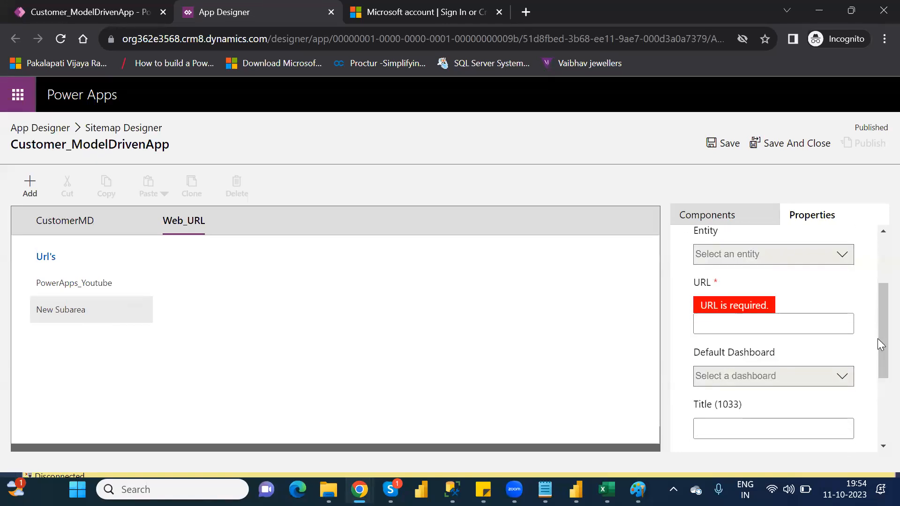
click(777, 320)
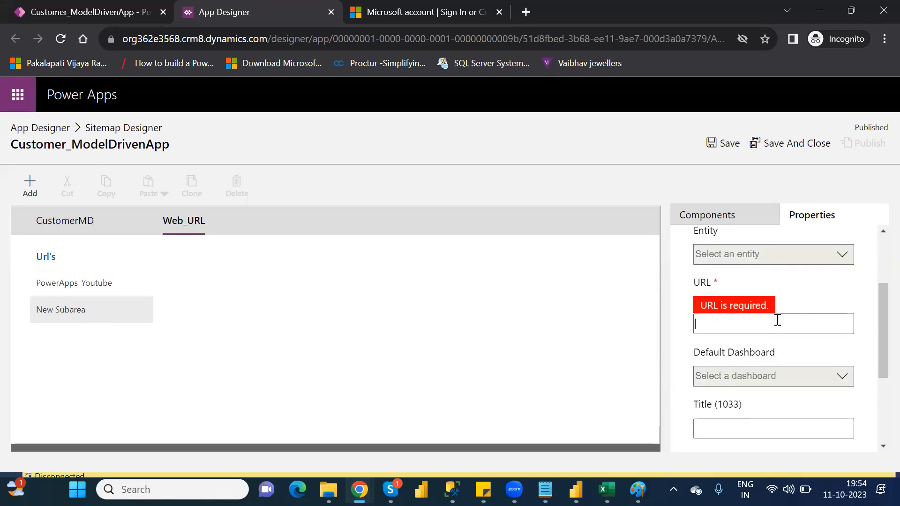
key(ctrl+v)
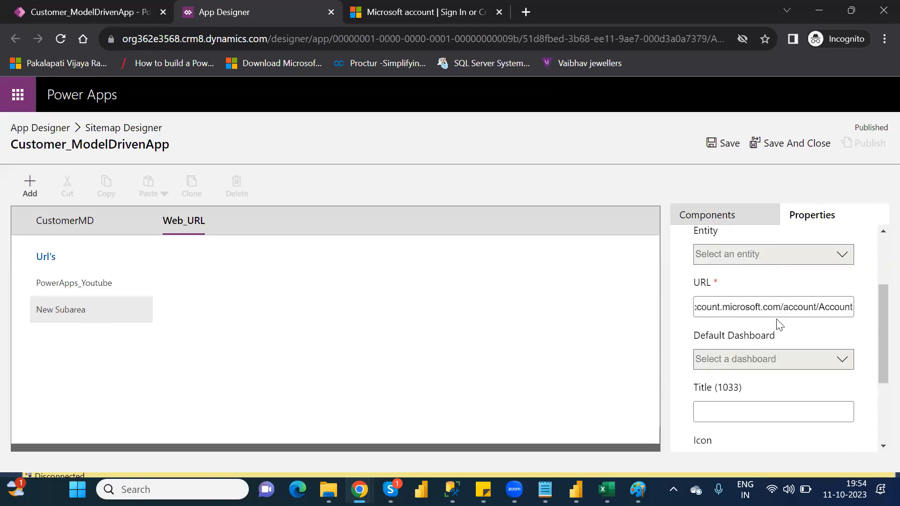
Step: Replace the Microsoft account page with the Google home page via a web search, and copy its address
click(436, 15)
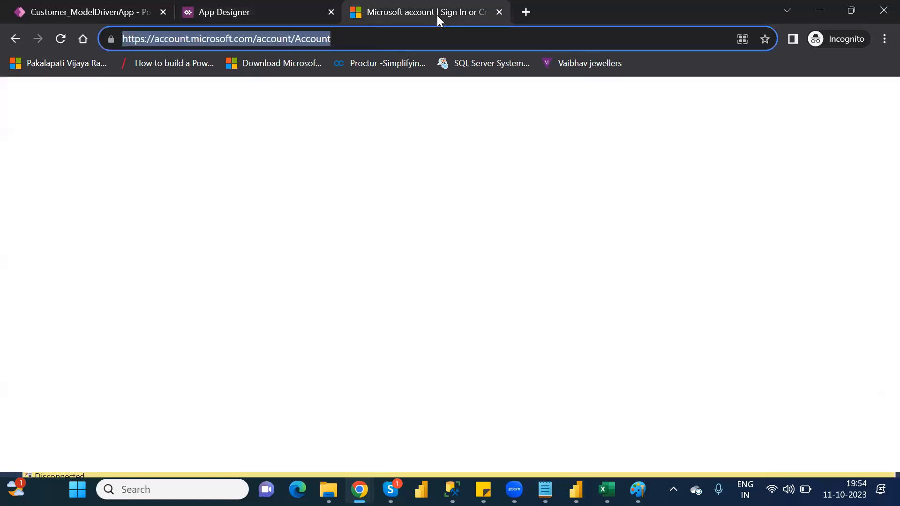
click(370, 44)
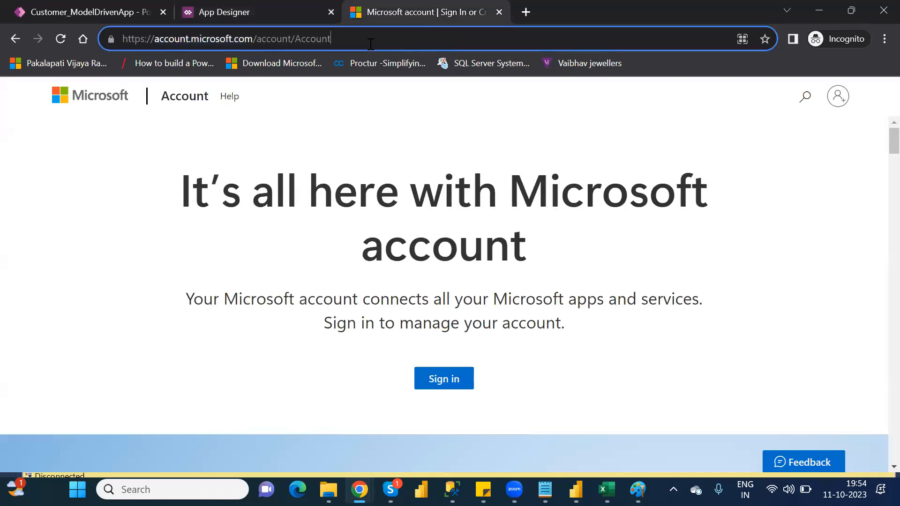
click(370, 44)
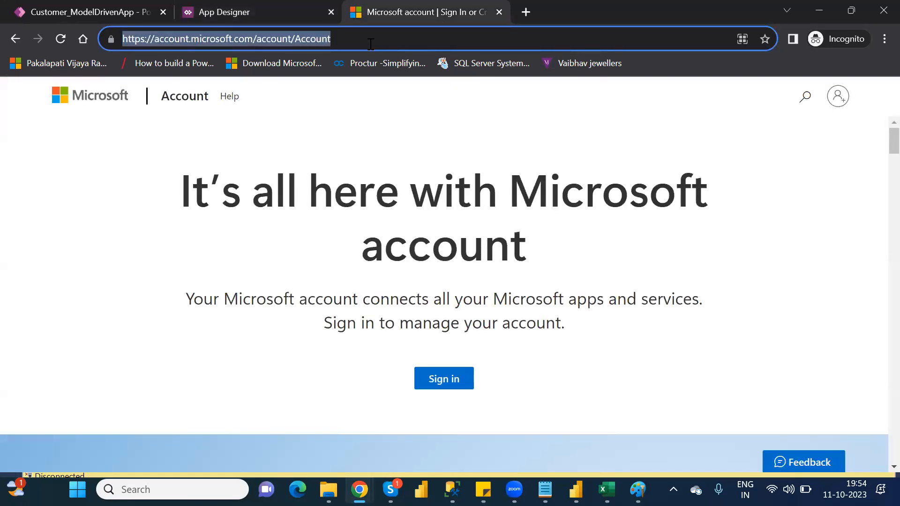
text(goo)
key(Return)
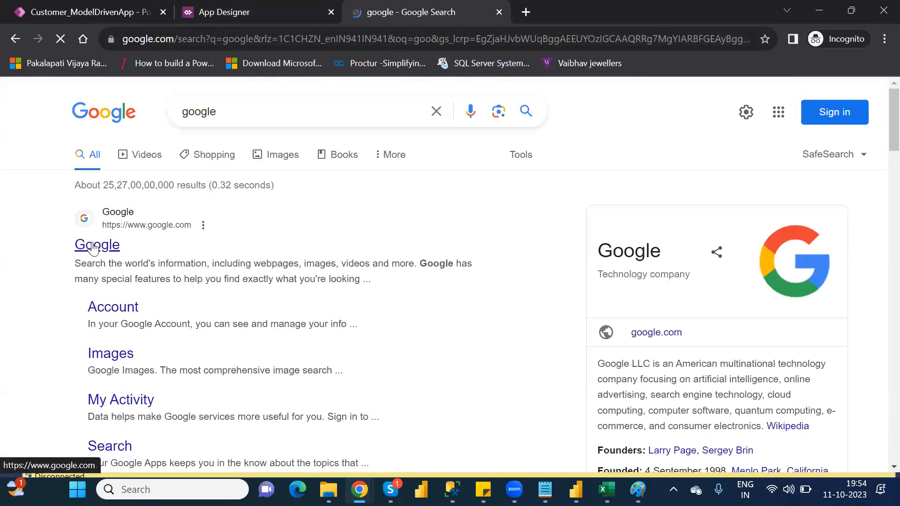
click(94, 247)
click(350, 39)
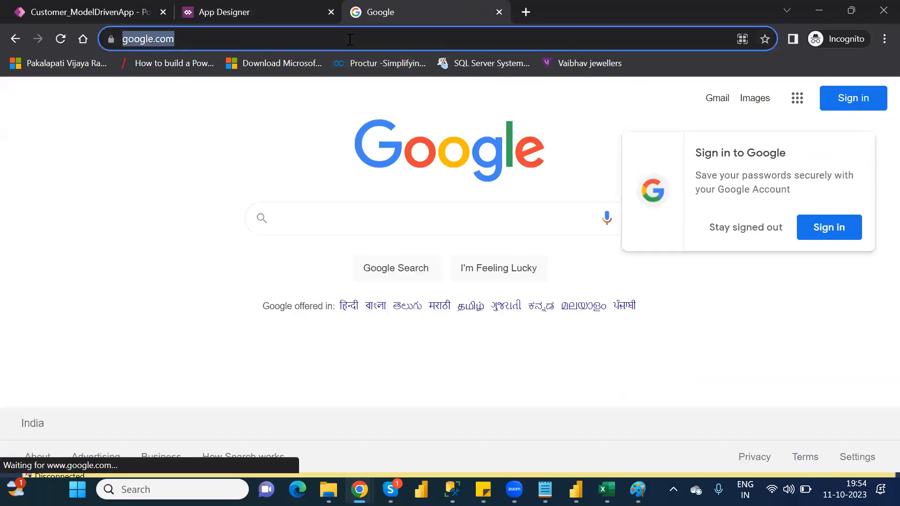
click(350, 40)
key(ctrl+a)
key(ctrl+c)
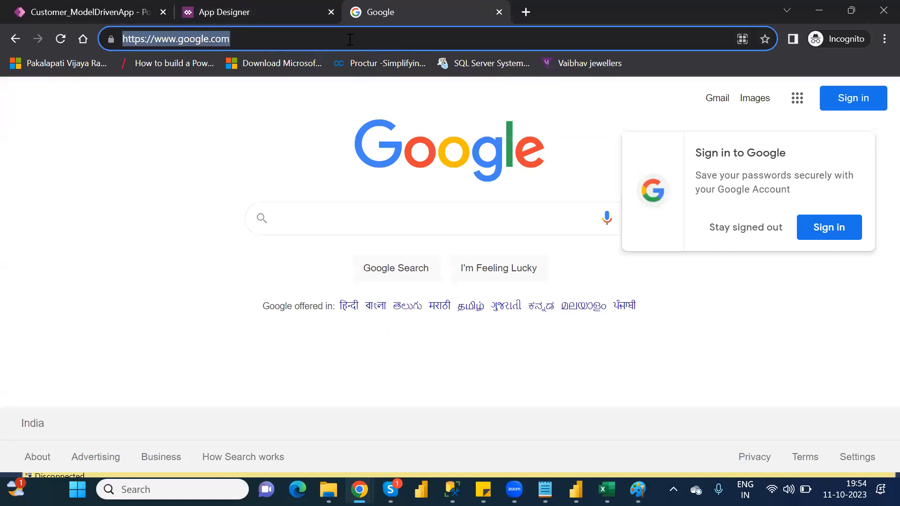
click(249, 7)
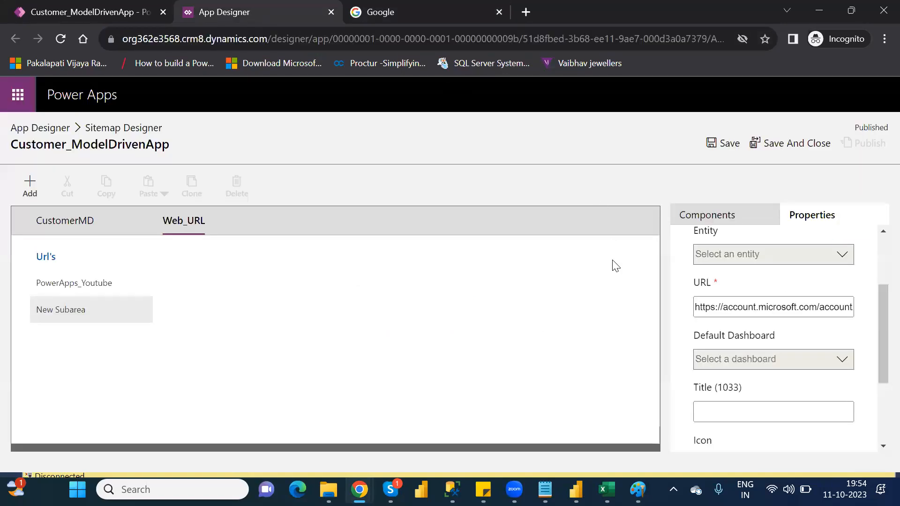
triple_click(760, 302)
key(ctrl+v)
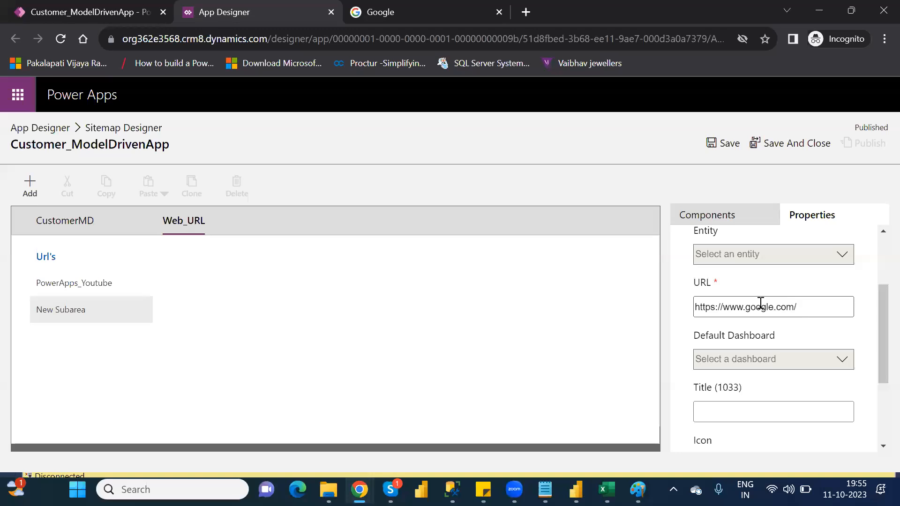
click(737, 409)
text(Go)
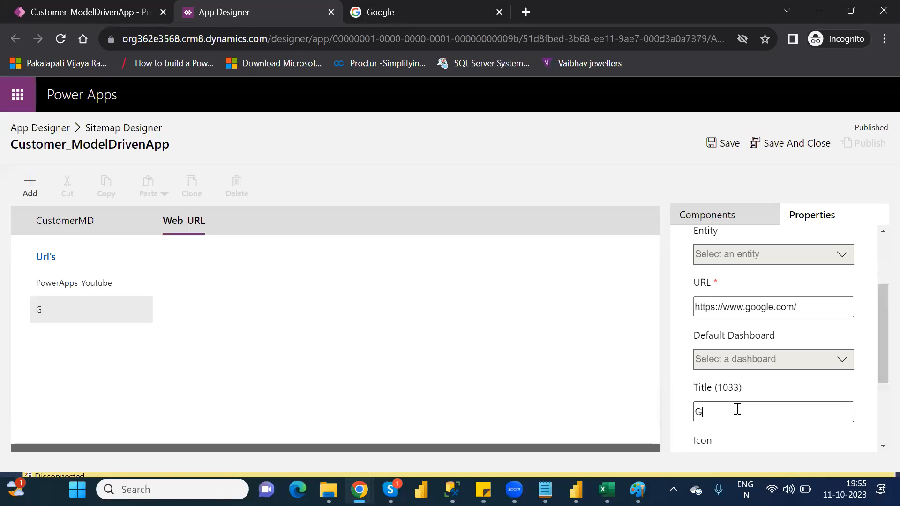
text(ogleSite)
Step: Save and publish the site map with the GoogleSite subarea
click(727, 142)
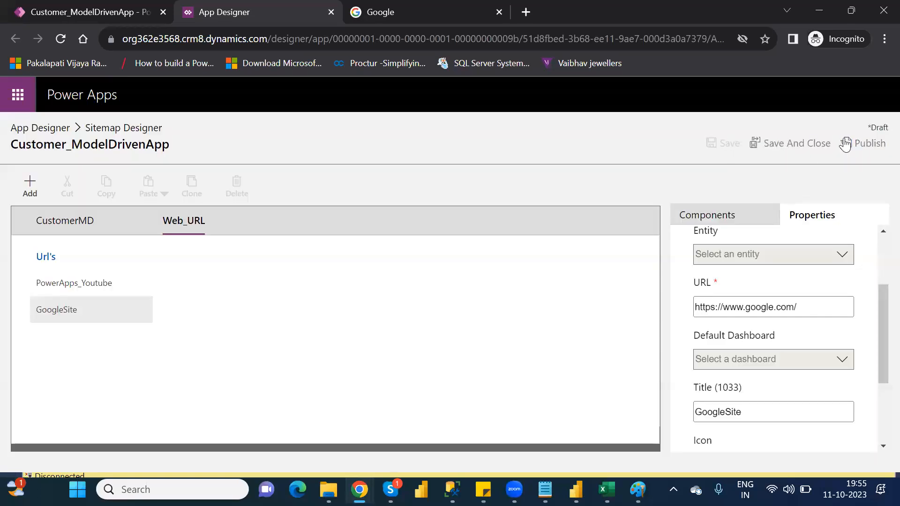
click(863, 145)
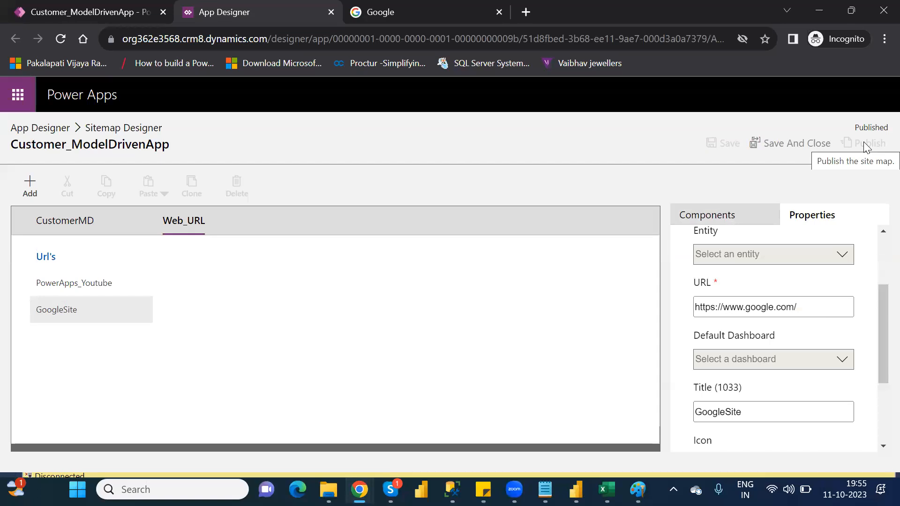
Step: Return to the App Designer, and validate and play Customer_ModelDrivenApp
click(53, 132)
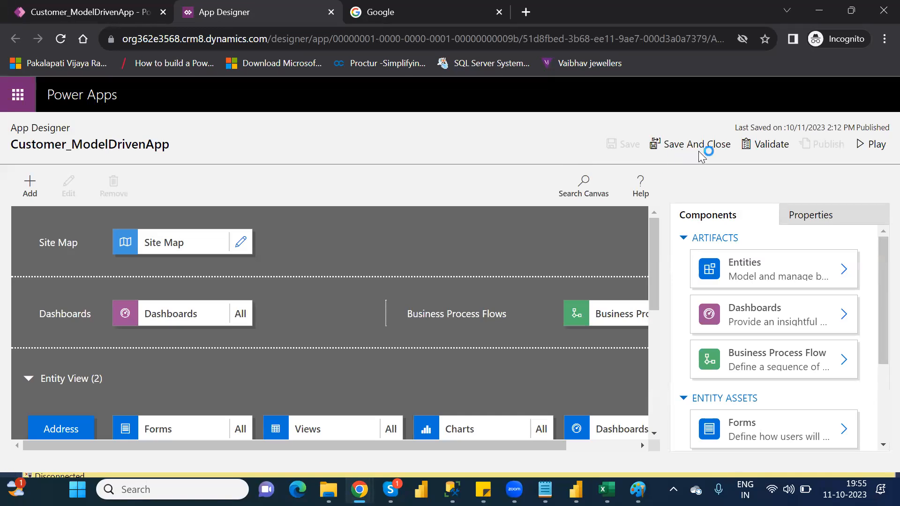
click(769, 147)
click(874, 145)
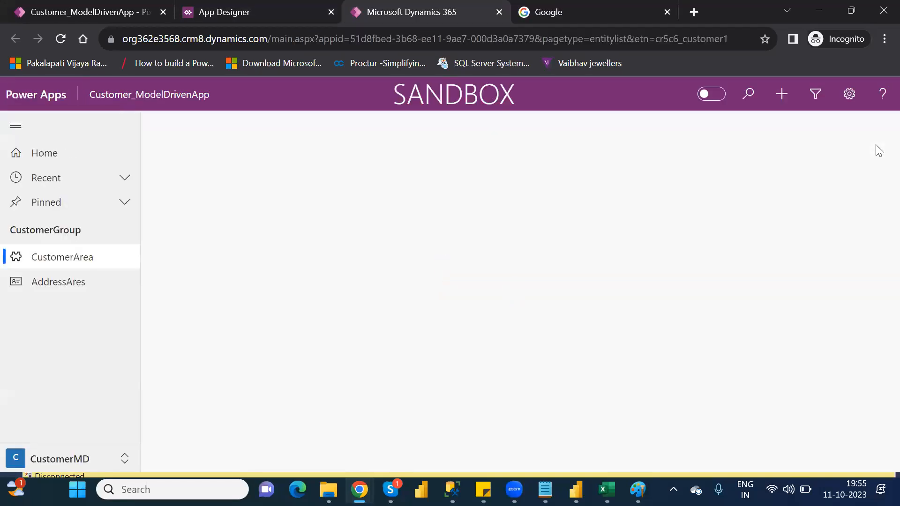
Step: Switch the running app to the Web_URL area, test the PowerApps_Youtube link, and close the video page
click(71, 458)
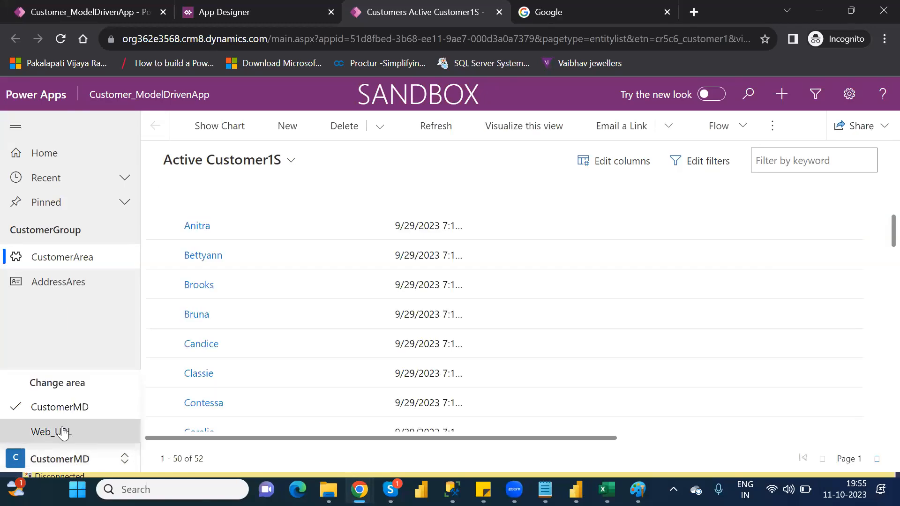
click(61, 429)
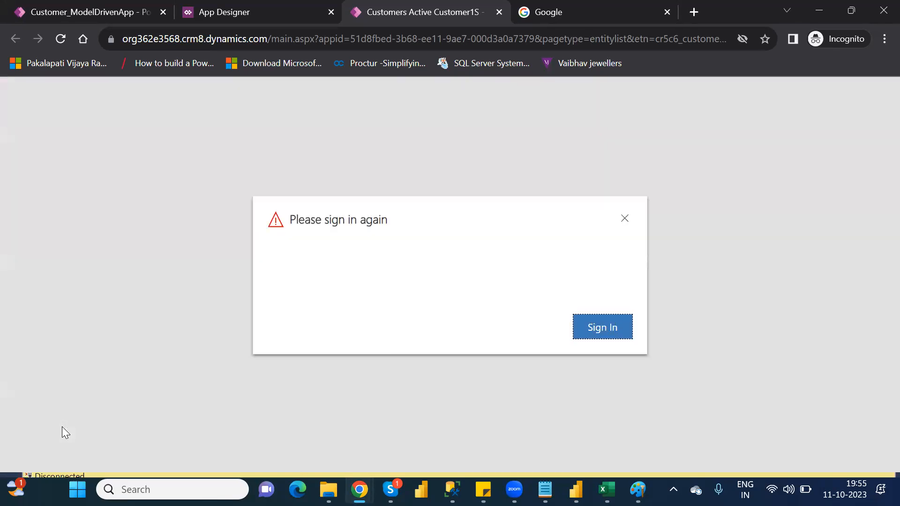
click(594, 330)
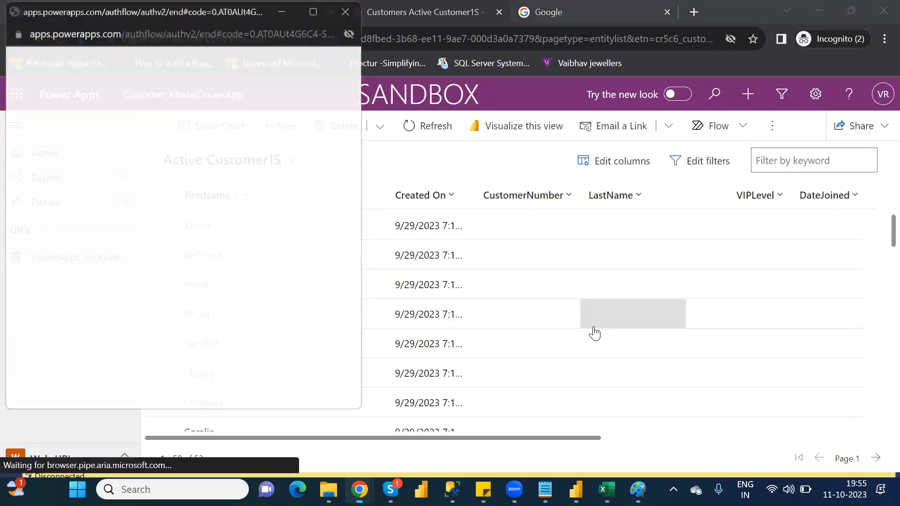
click(61, 265)
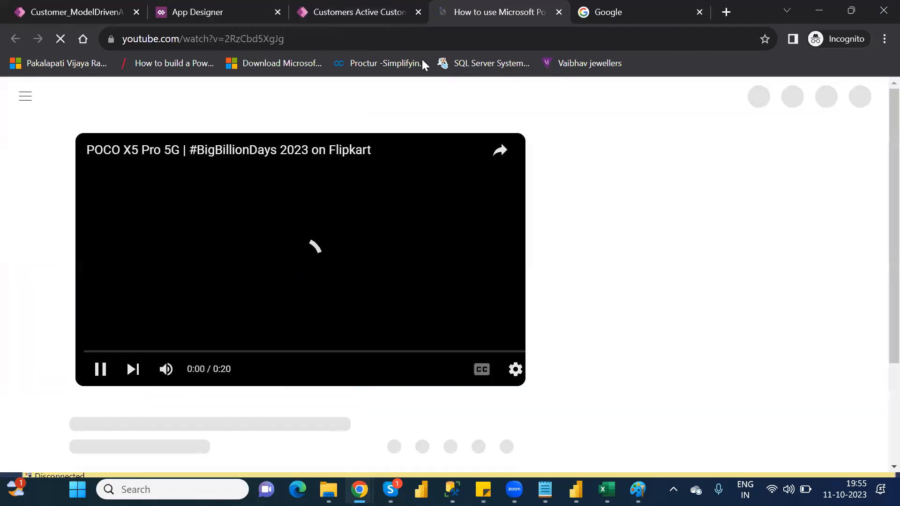
click(559, 12)
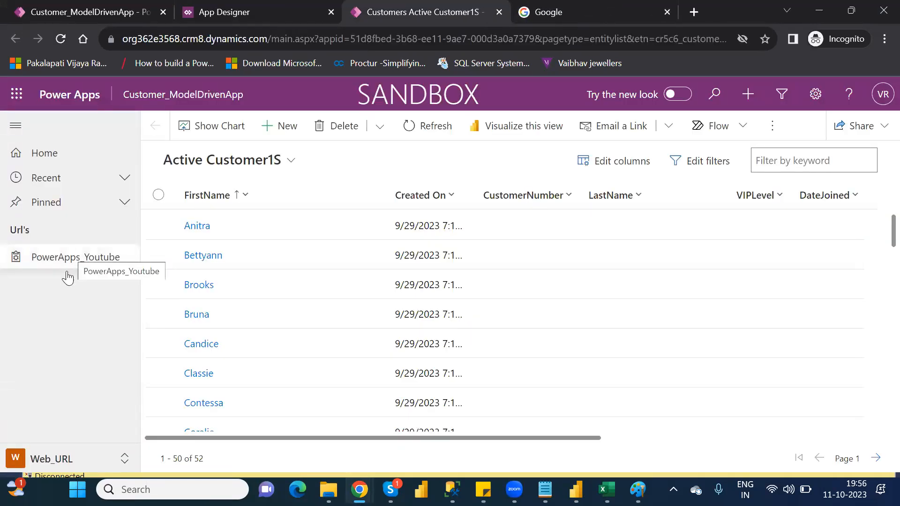
Step: Recheck the Web_URL area by switching to CustomerMD and back, and close the running app to return to the App Designer
click(125, 461)
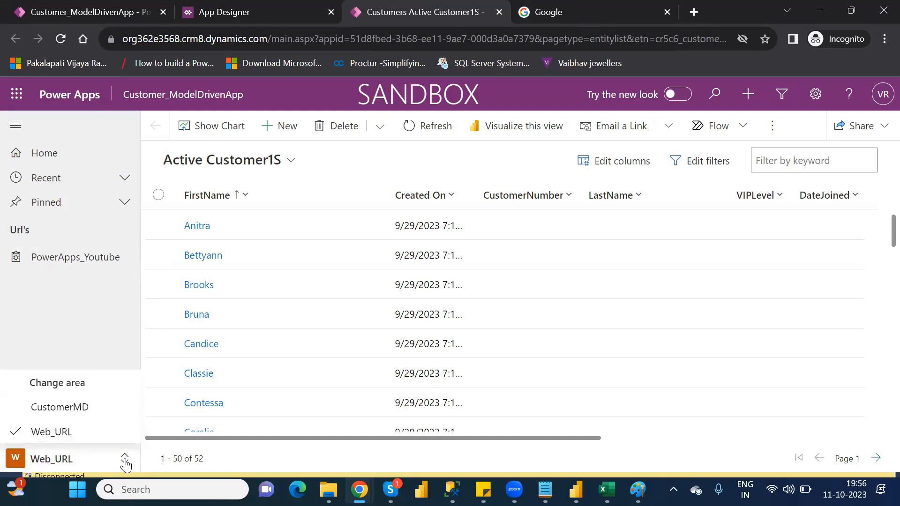
click(88, 406)
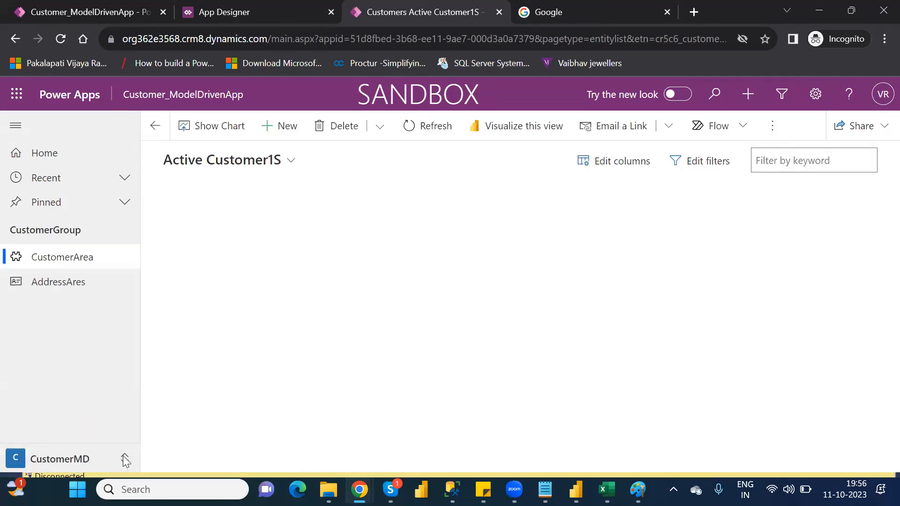
click(75, 459)
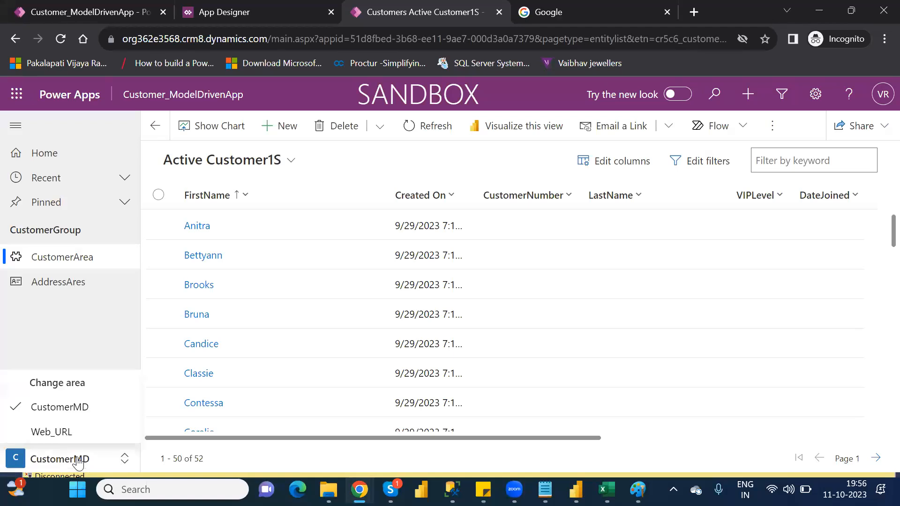
click(52, 432)
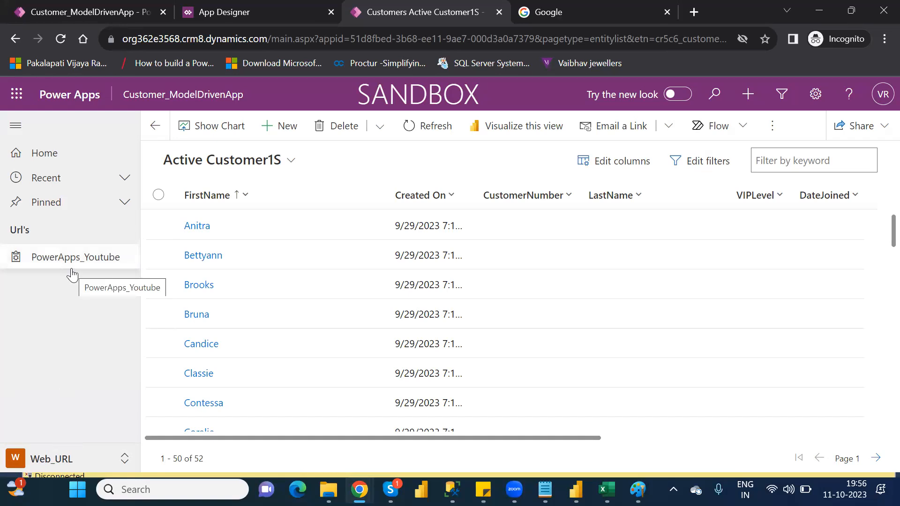
click(498, 12)
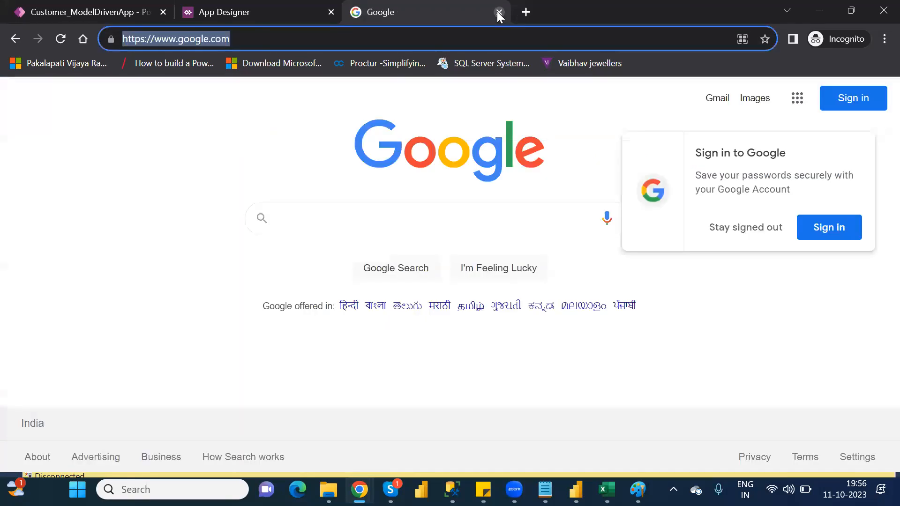
click(250, 15)
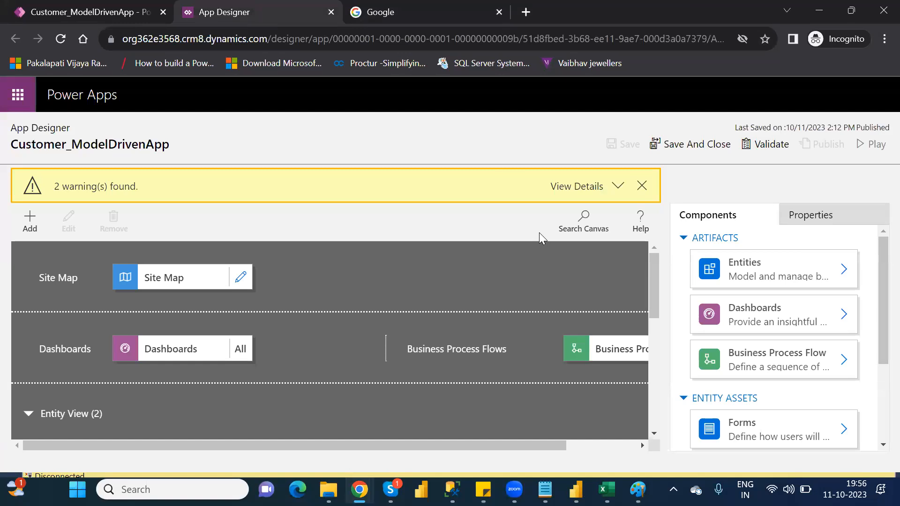
Step: Set the GoogleSite subarea's type to URL in the site map's Web_URL area, and save and close the site map
click(242, 276)
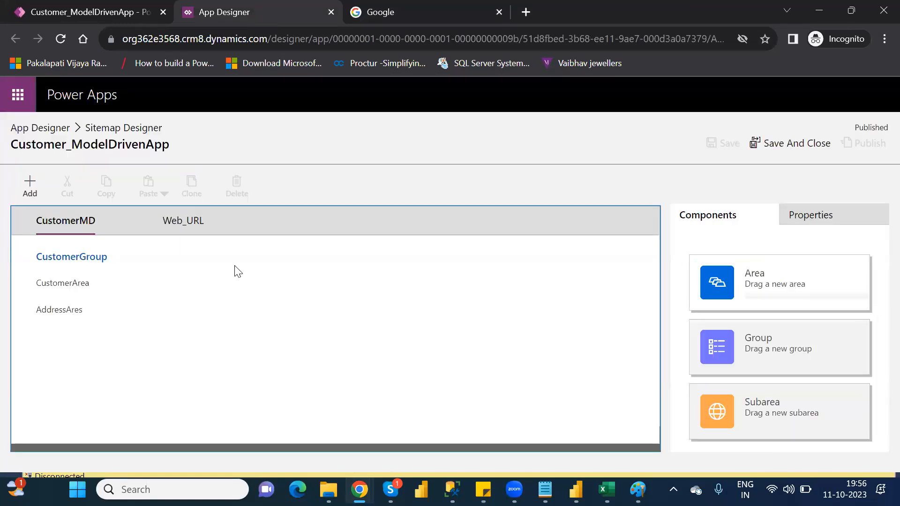
click(182, 228)
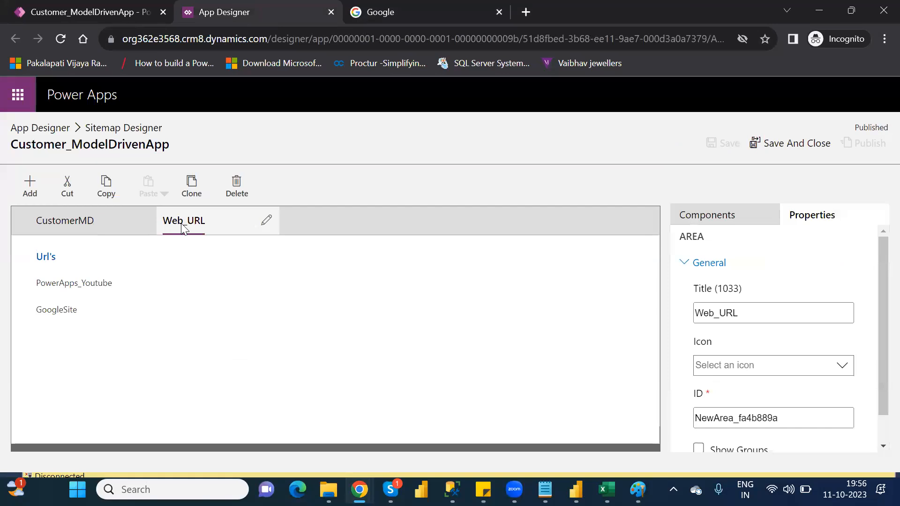
click(66, 317)
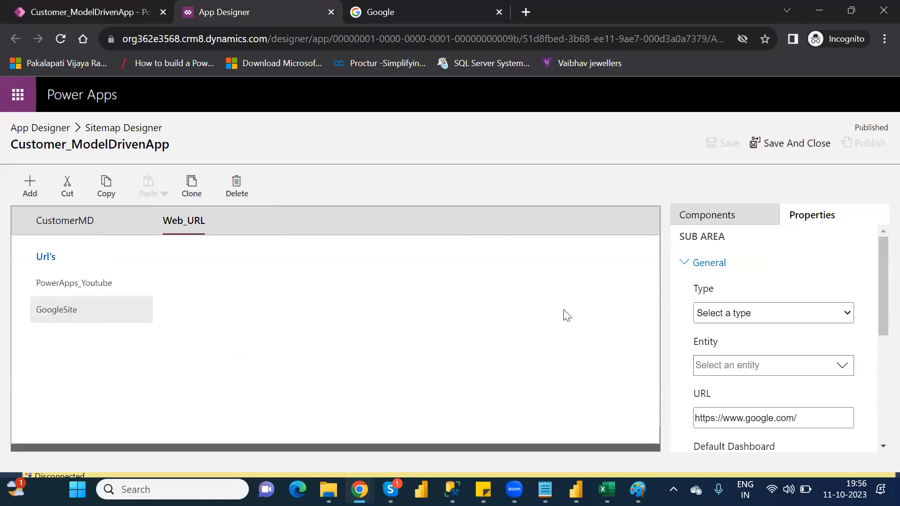
click(810, 315)
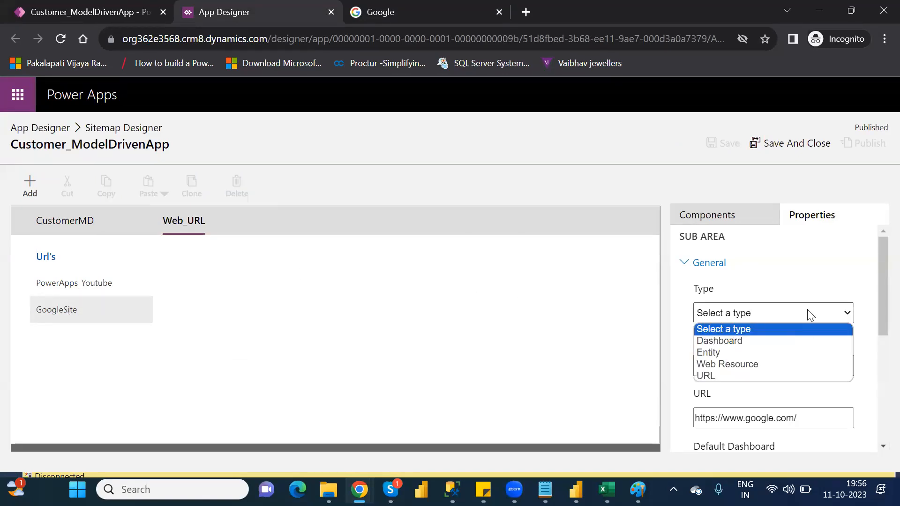
click(716, 376)
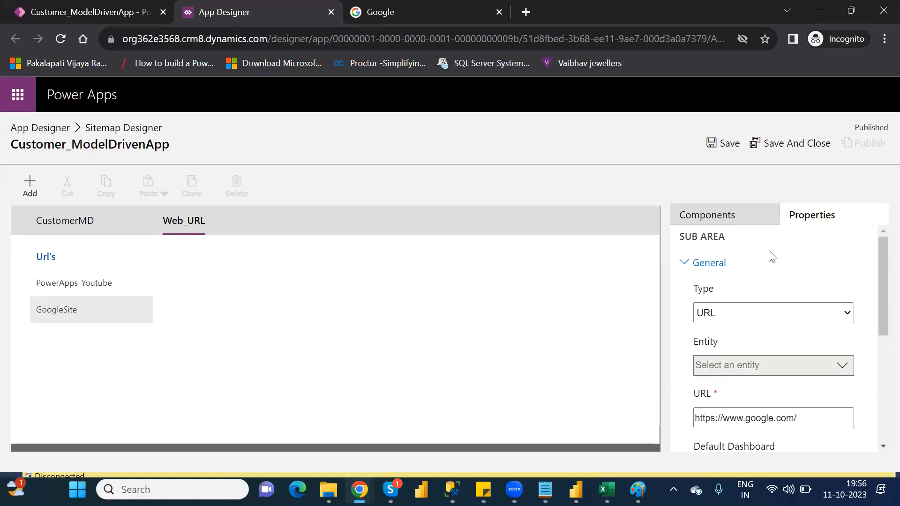
click(792, 147)
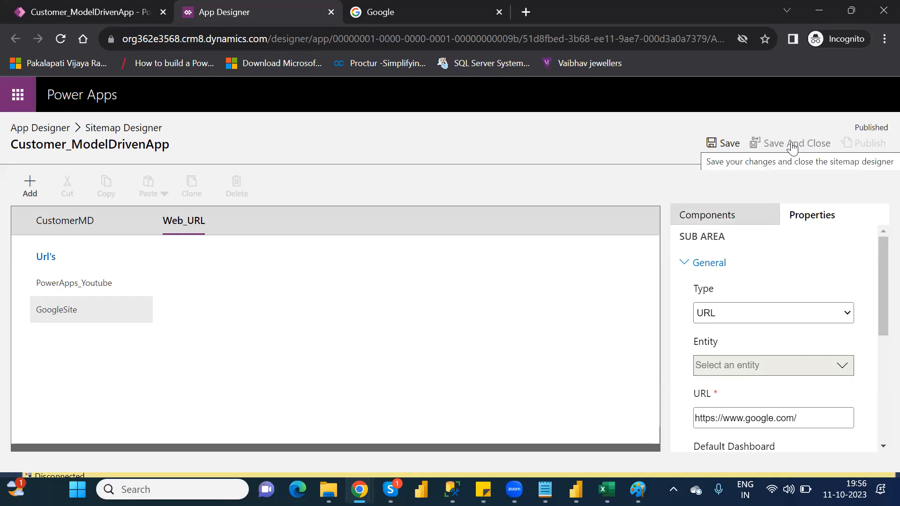
click(792, 147)
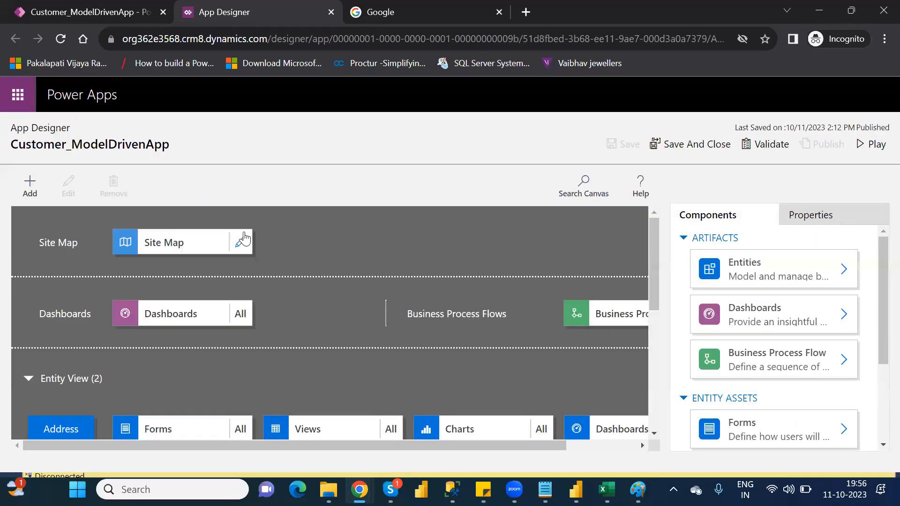
Step: Reopen the site map and set the GoogleSite subarea's type to Web Resource with browserPreivewFrame.html as its URL
click(243, 240)
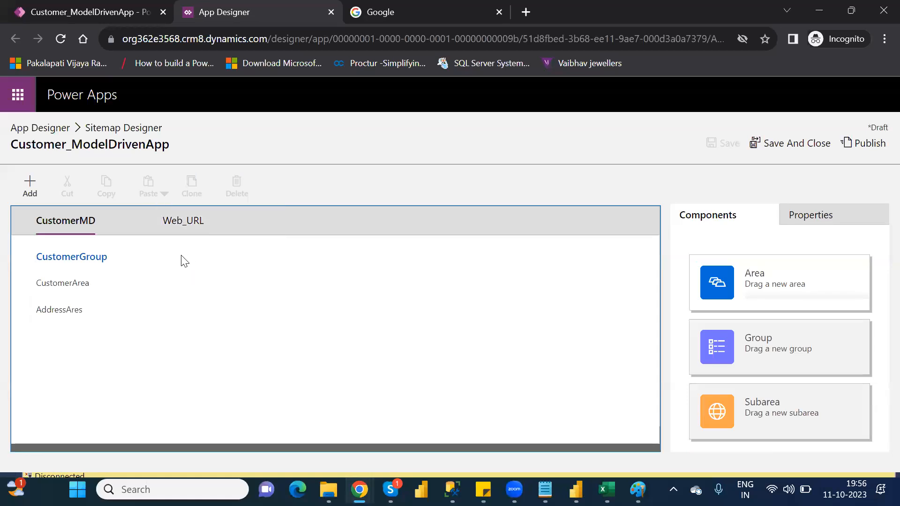
click(199, 224)
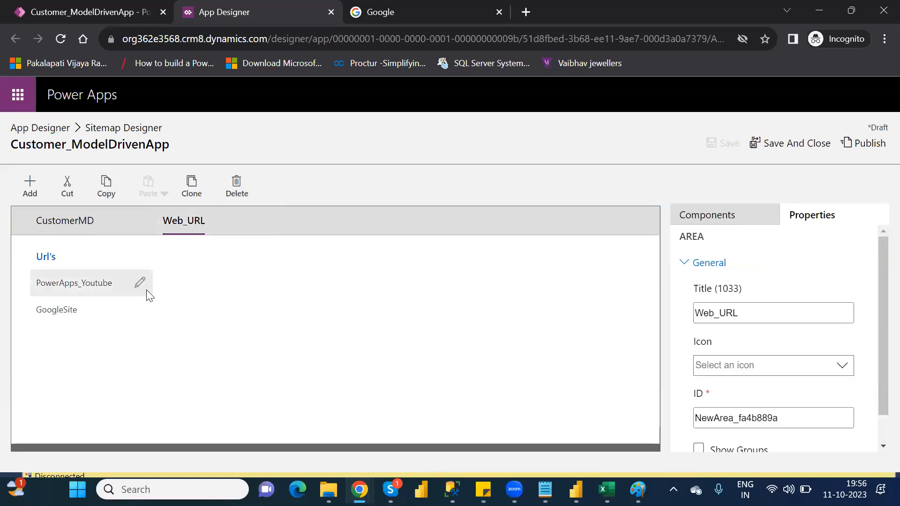
click(62, 311)
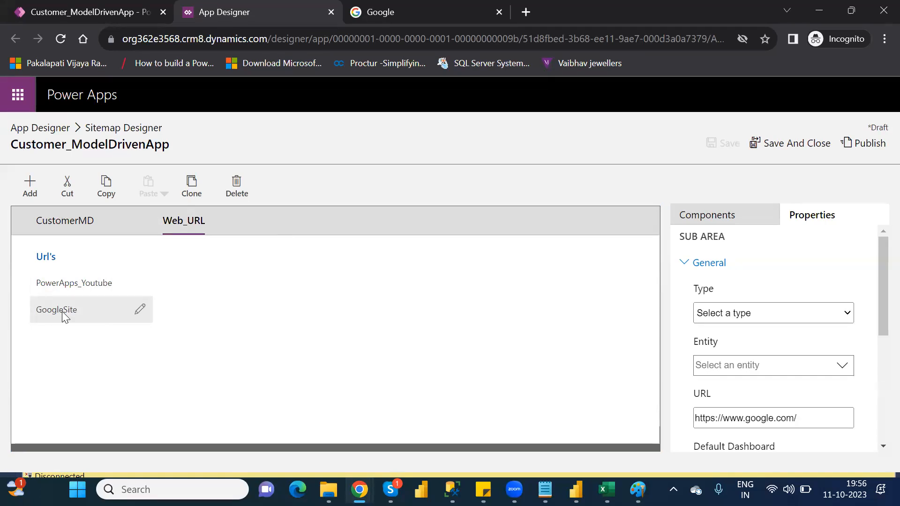
click(757, 313)
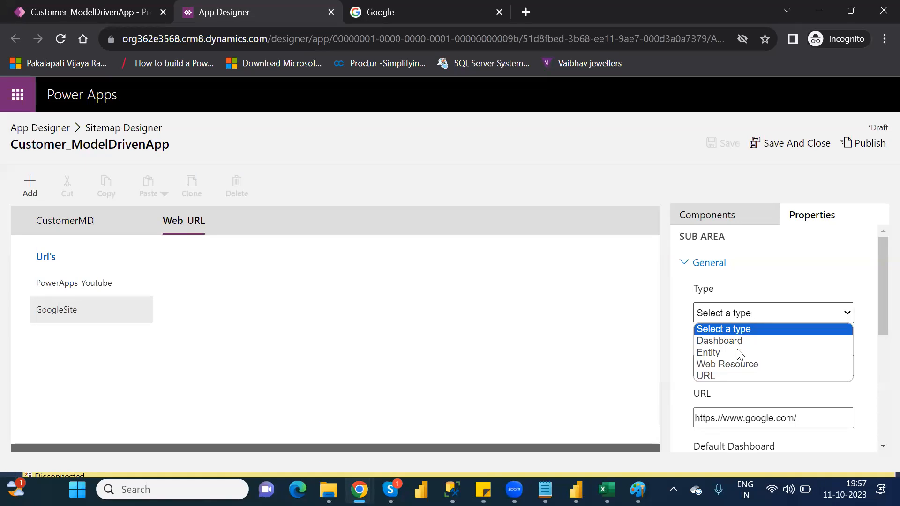
click(736, 364)
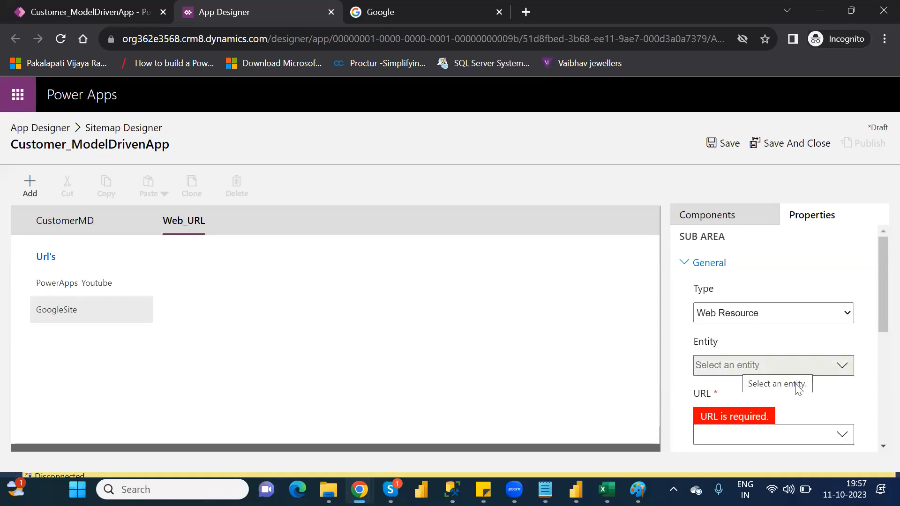
click(848, 438)
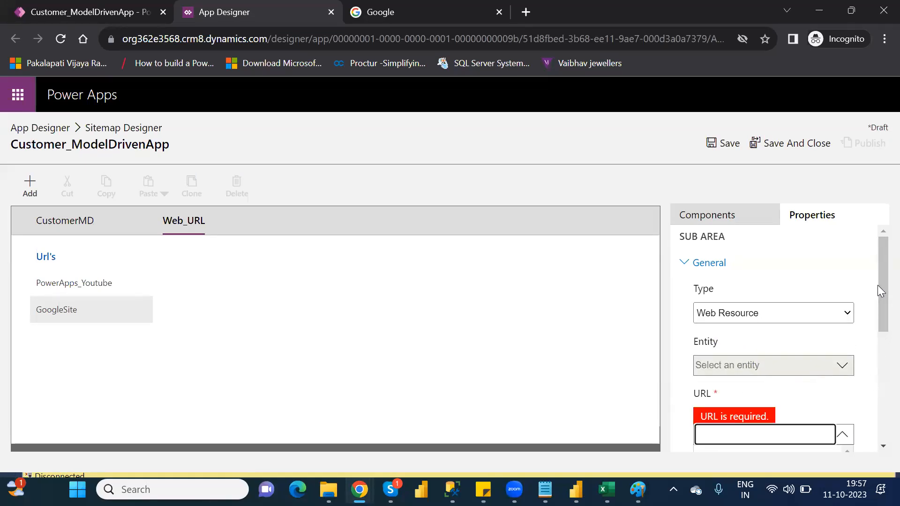
drag(877, 284, 877, 368)
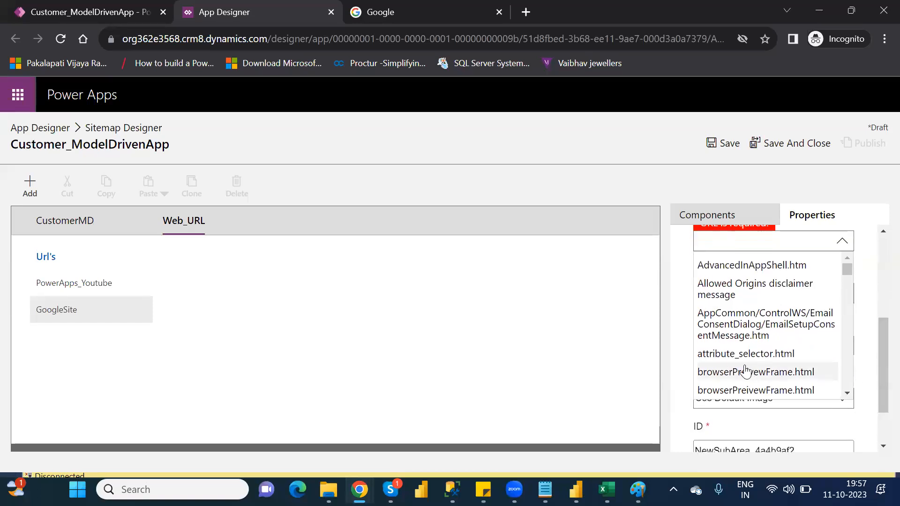
mouse_move(840, 266)
mouse_down()
mouse_move(849, 285)
mouse_move(850, 272)
mouse_up()
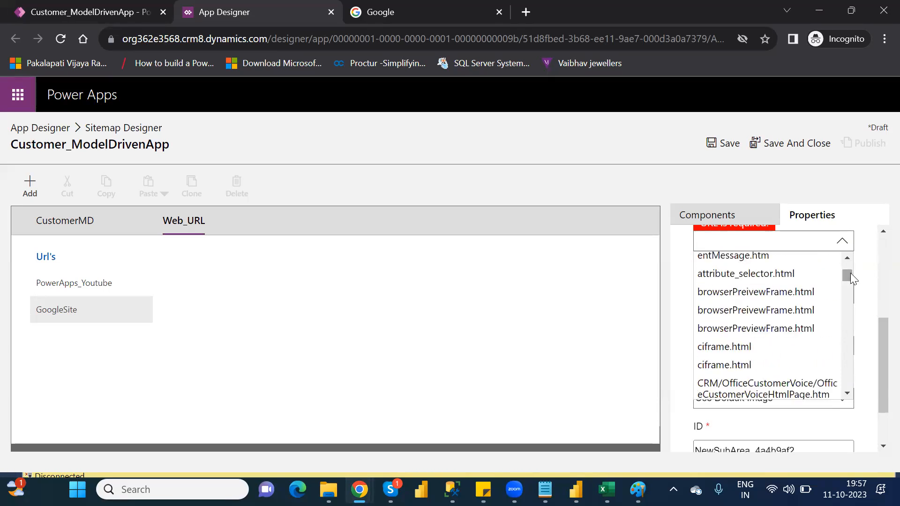
click(771, 292)
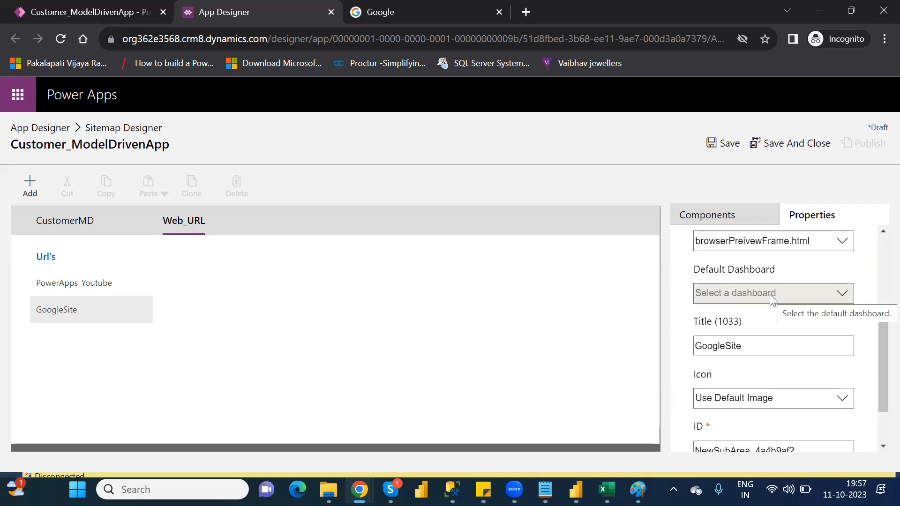
Step: Save and publish the site map with the changed GoogleSite subarea, and return to the App Designer
click(730, 144)
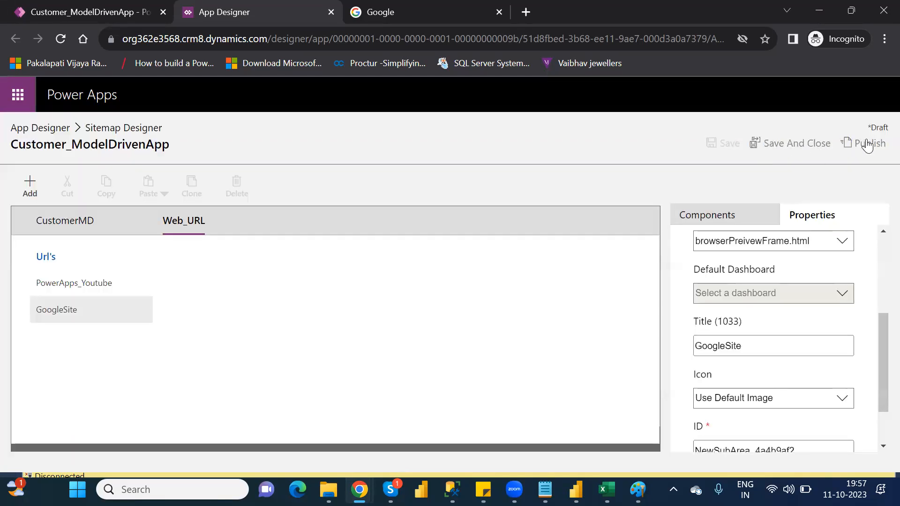
click(868, 144)
click(60, 128)
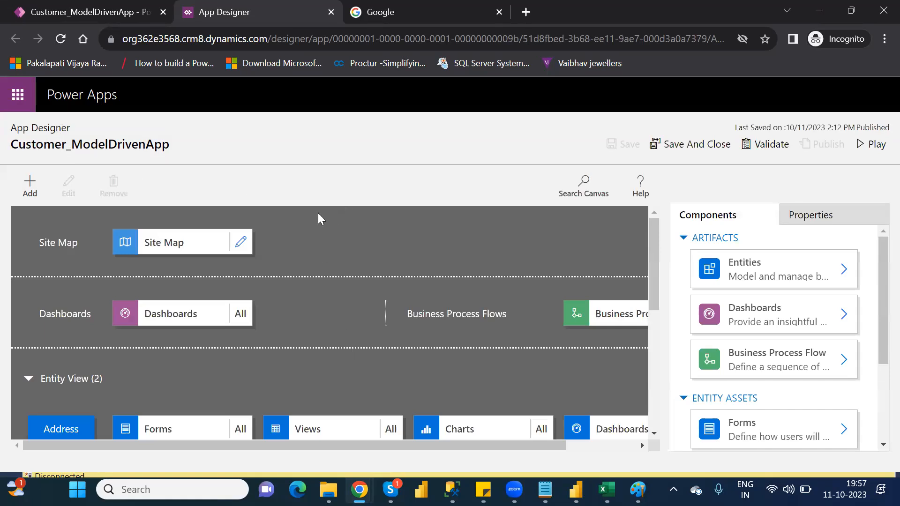
Step: Reopen the site map and compare the properties of Web_URL's GoogleSite and PowerApps_Youtube subareas, sending the error report when prompted
click(241, 242)
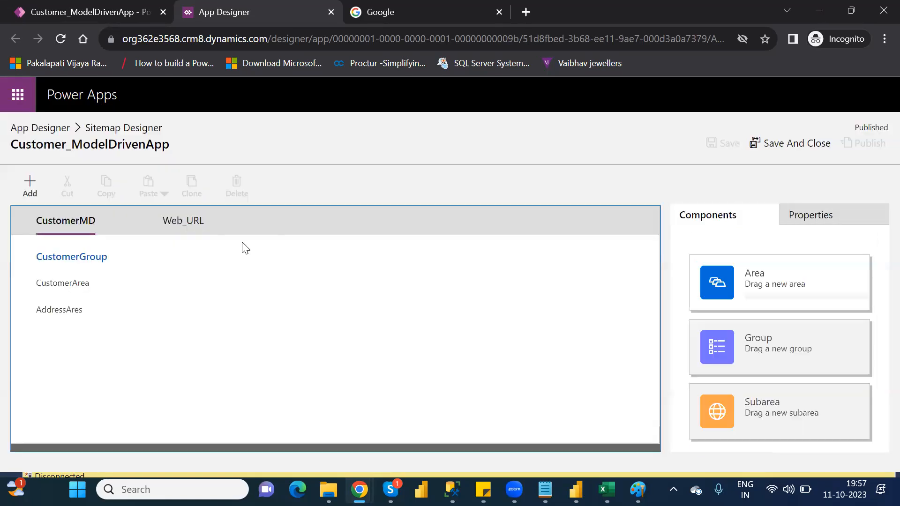
click(195, 227)
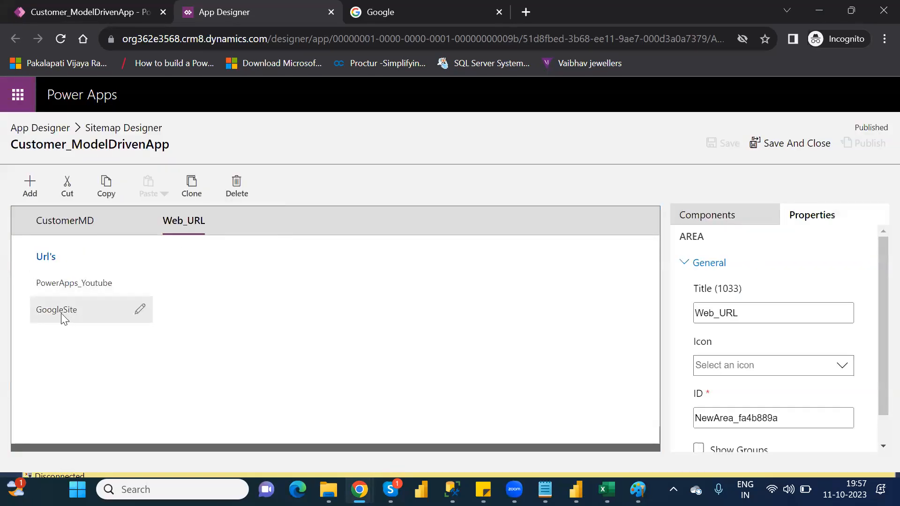
click(64, 318)
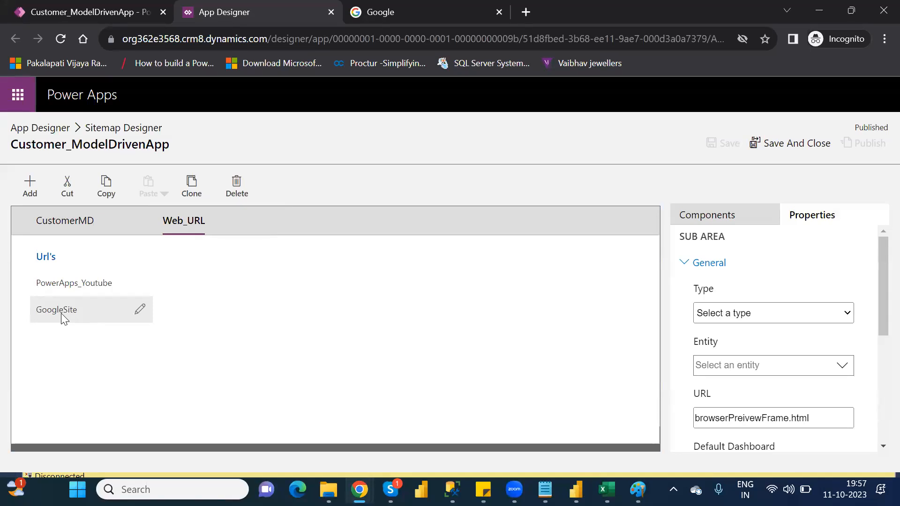
click(62, 287)
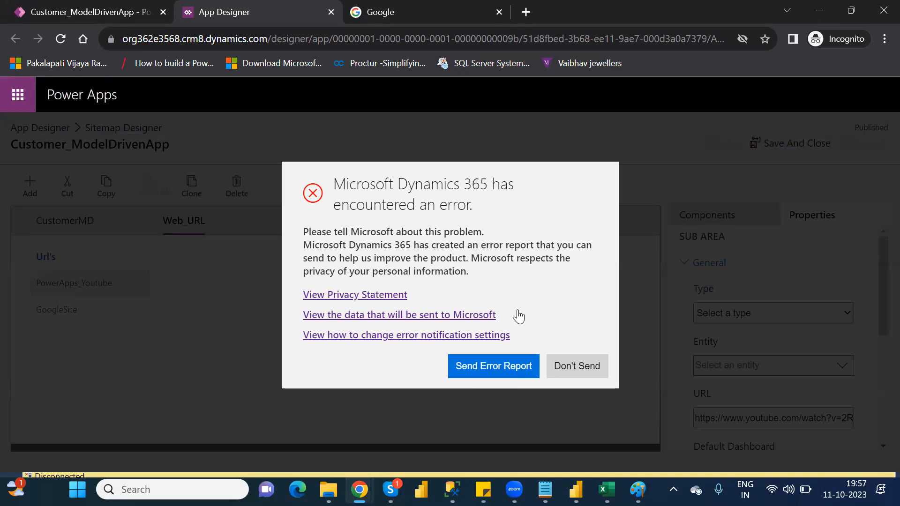
click(507, 362)
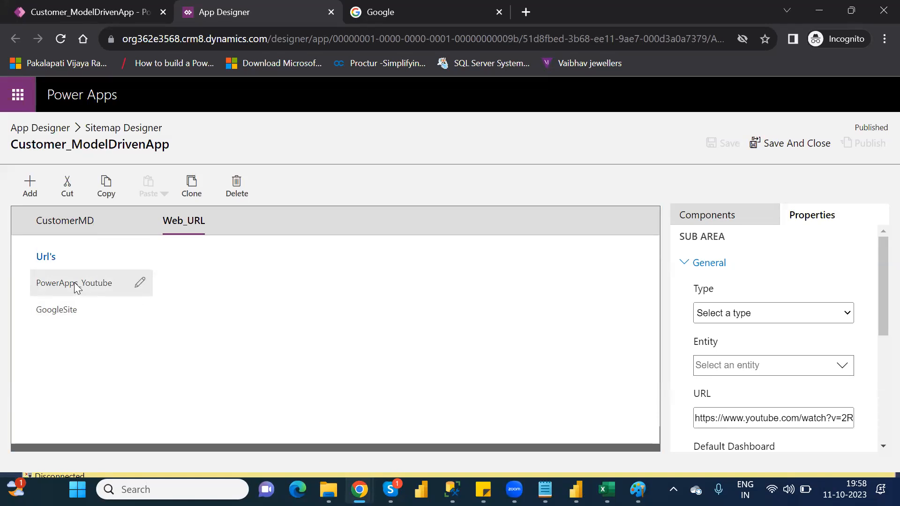
click(73, 312)
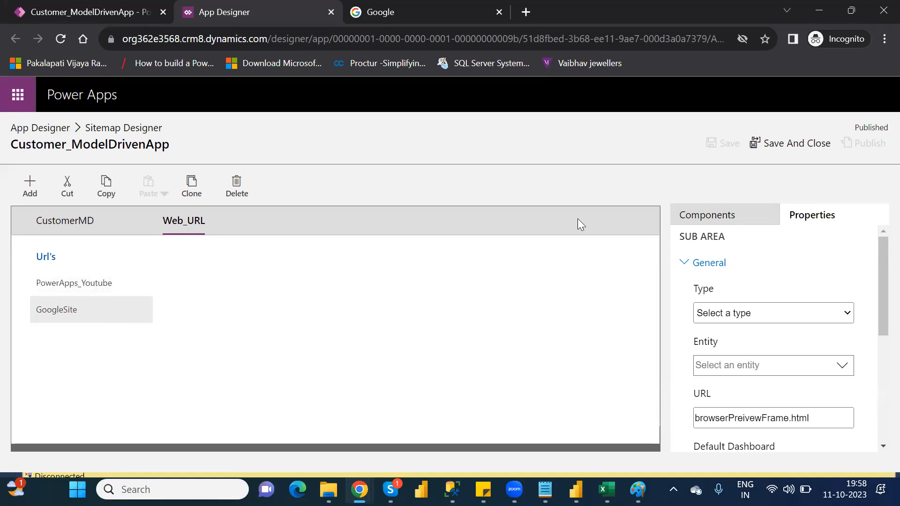
Step: Save and close the site map, and validate Customer_ModelDrivenApp in the App Designer
click(781, 141)
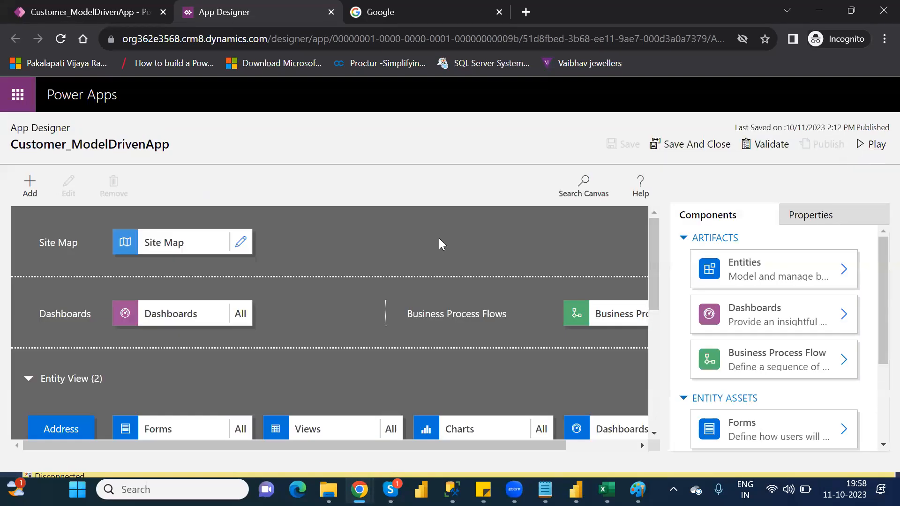
click(780, 144)
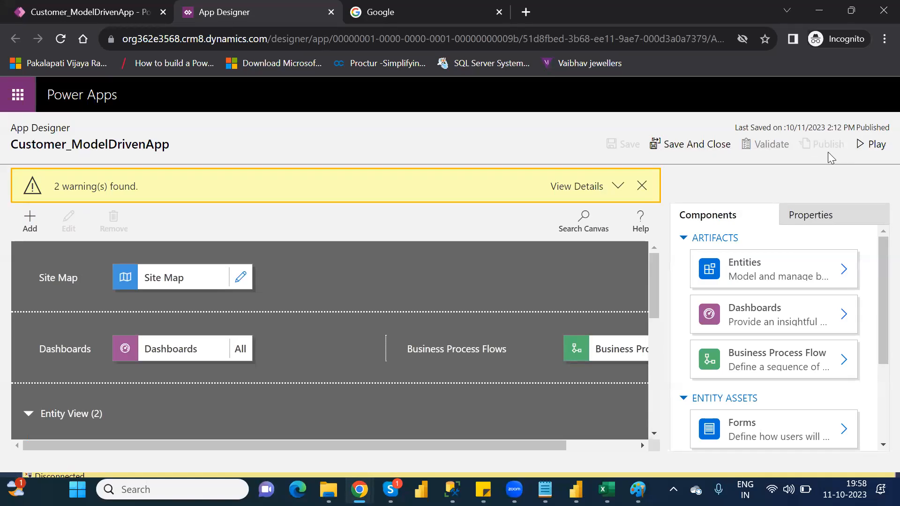
Step: Play the app and switch it to the Web_URL area, signing in when prompted
click(874, 144)
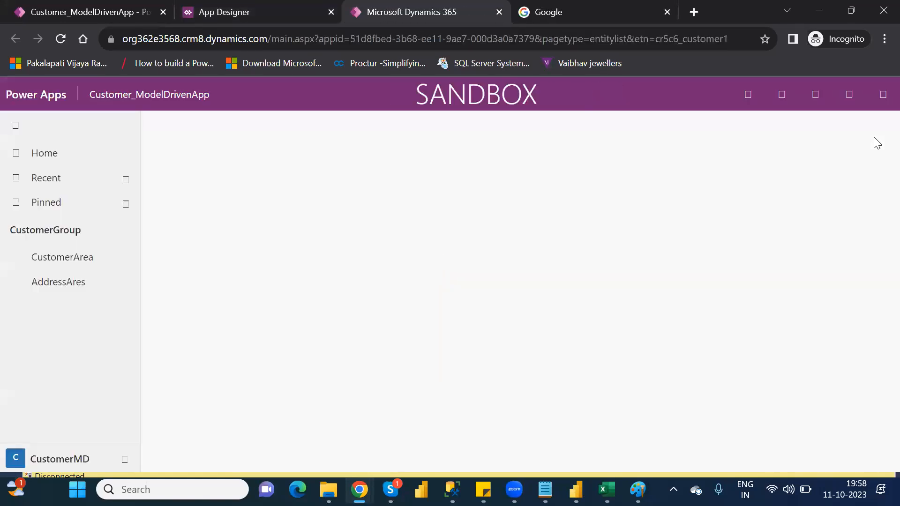
click(75, 460)
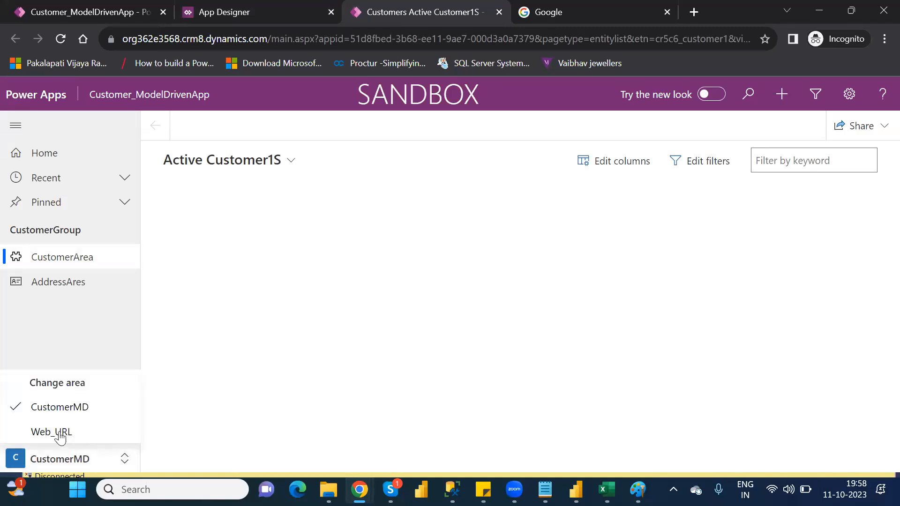
click(59, 431)
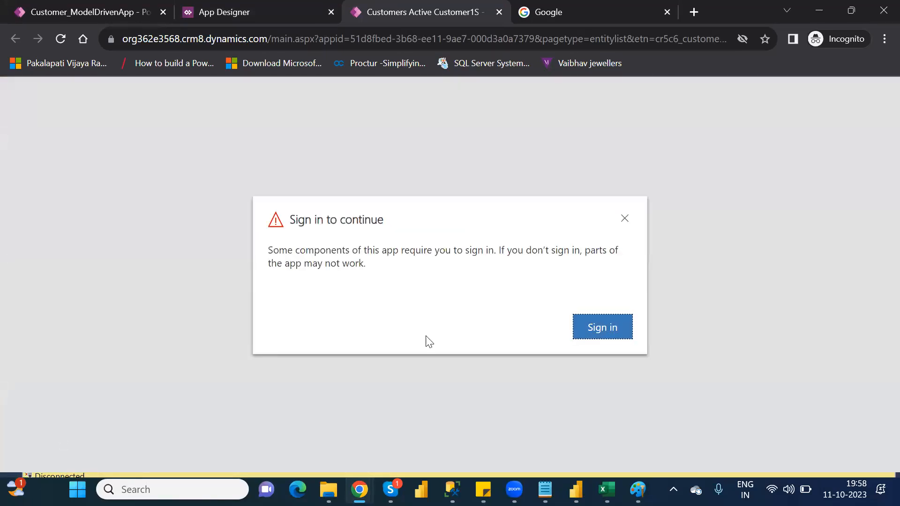
click(589, 335)
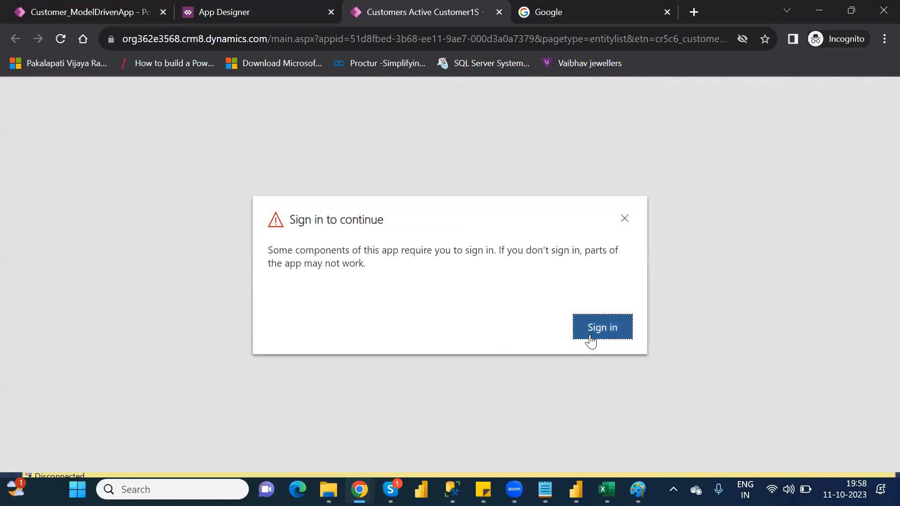
click(589, 337)
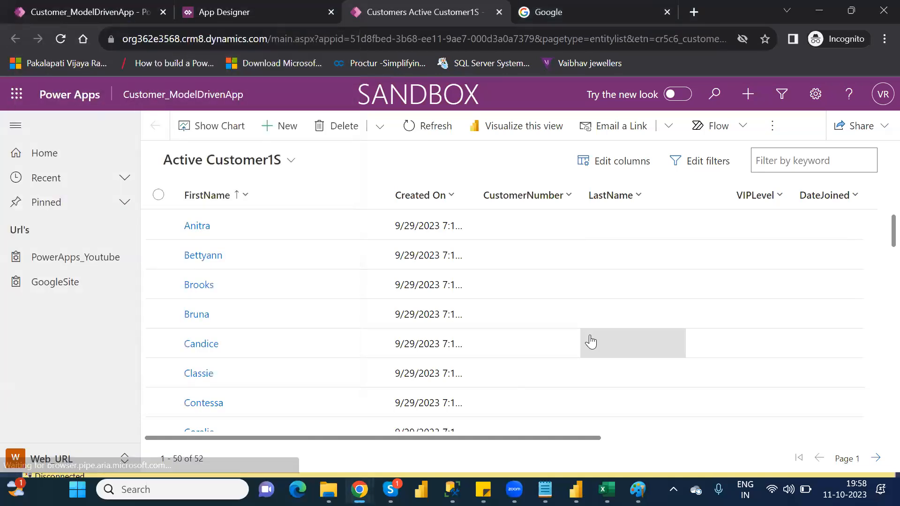
Step: Test the PowerApps_Youtube and GoogleSite subareas in the running app, and close the video page and the app
click(69, 257)
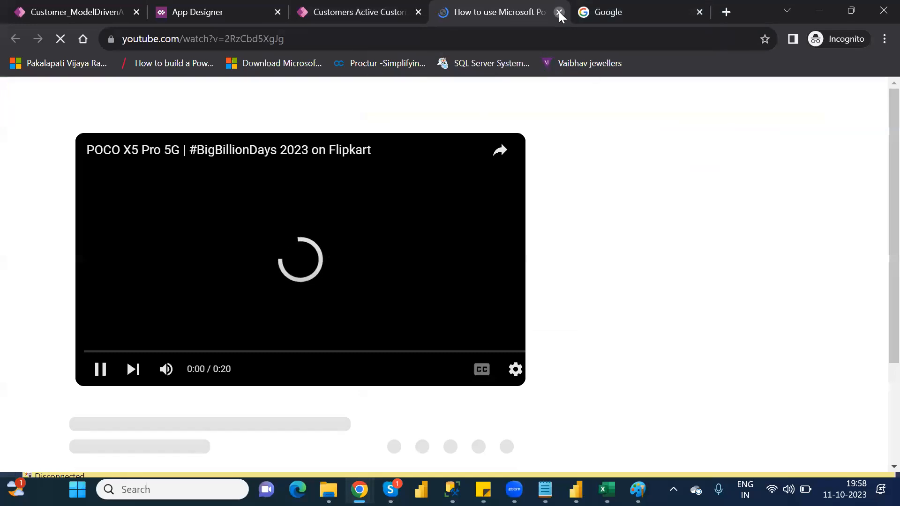
key(ctrl+w)
click(50, 287)
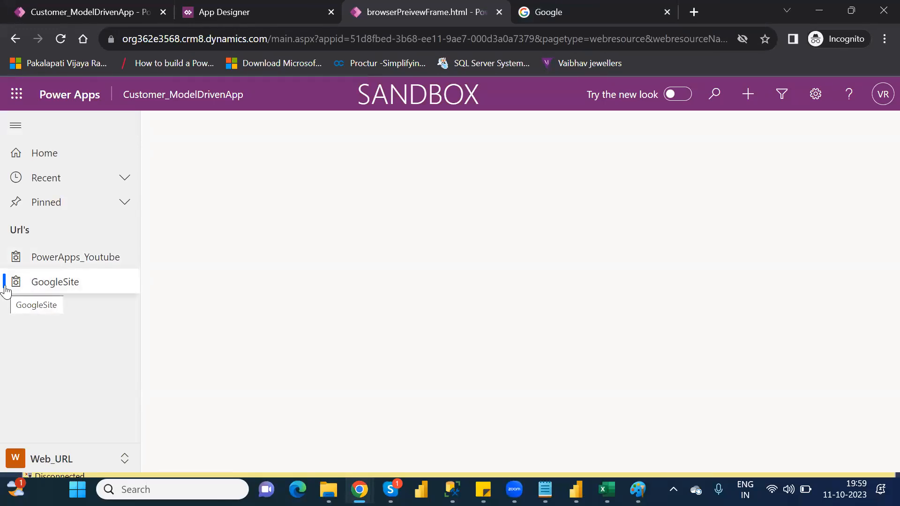
click(500, 12)
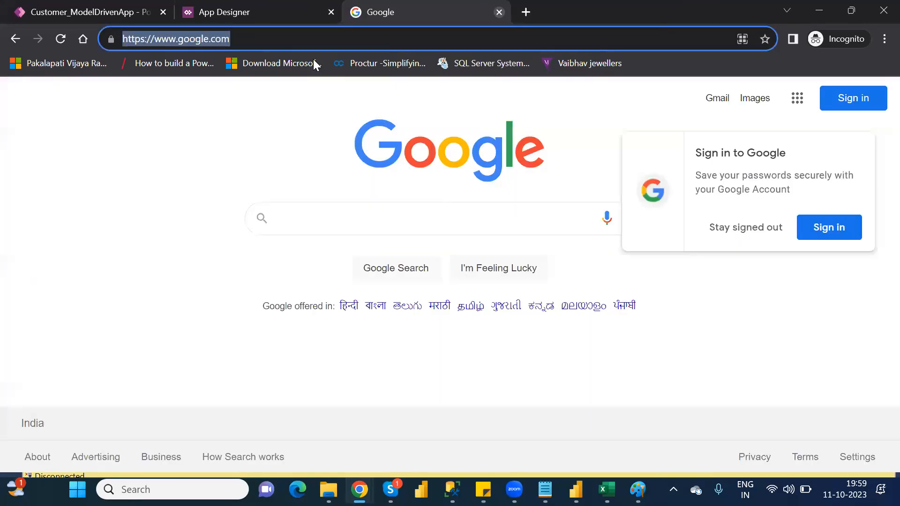
click(243, 14)
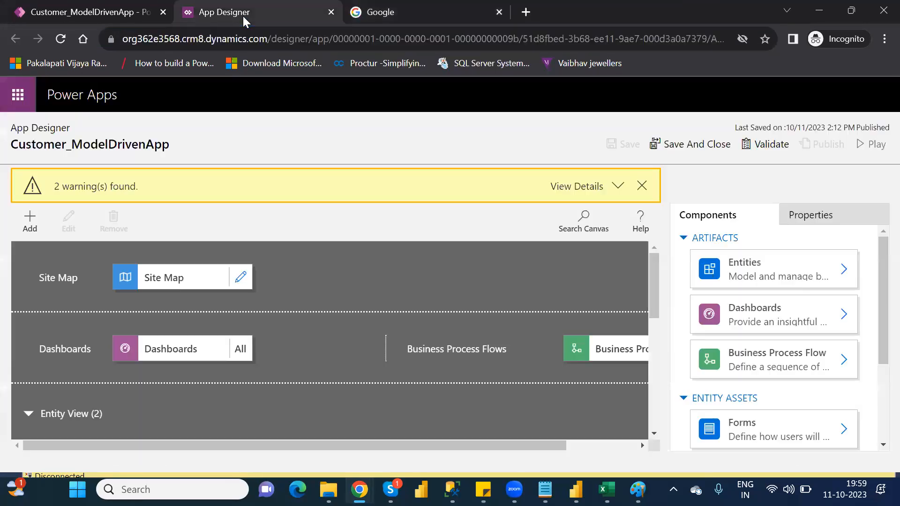
click(240, 279)
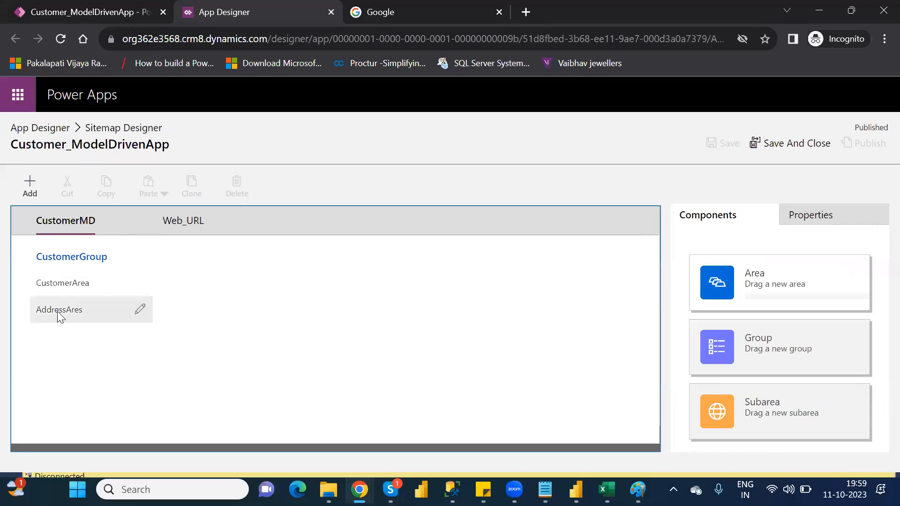
click(196, 224)
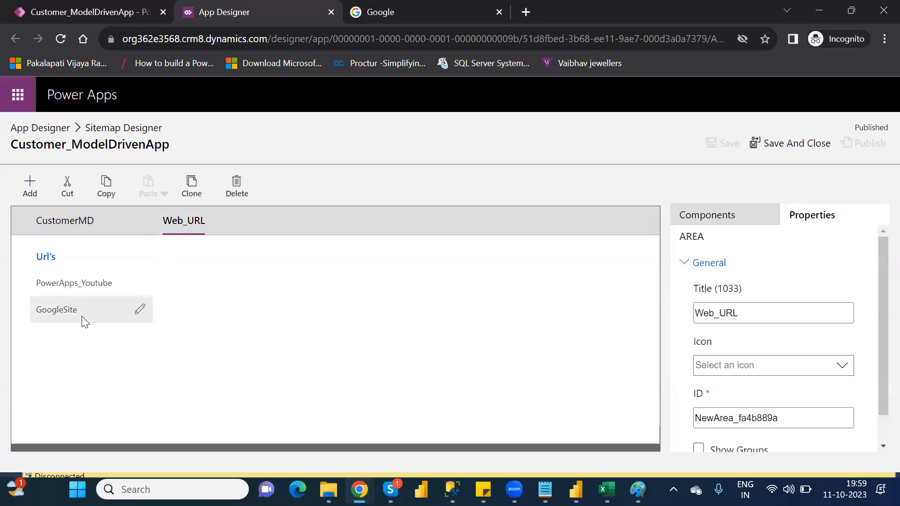
click(59, 313)
click(401, 13)
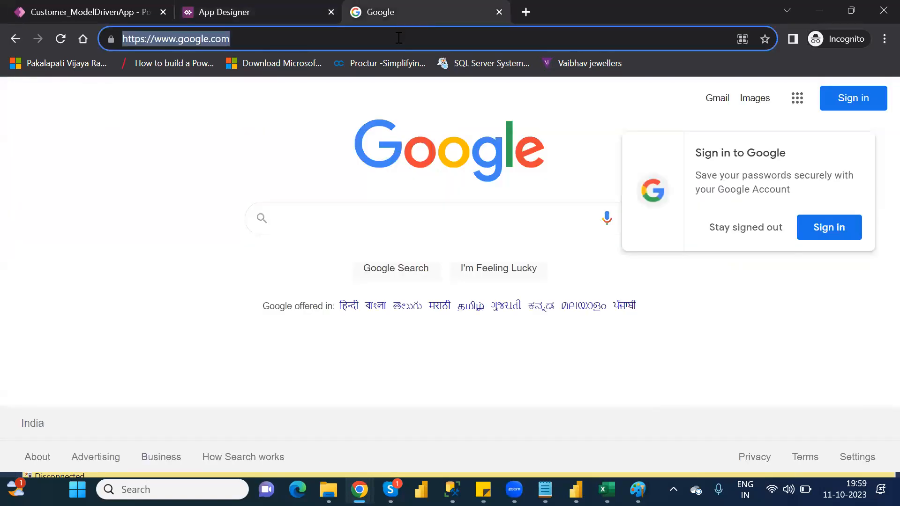
click(277, 8)
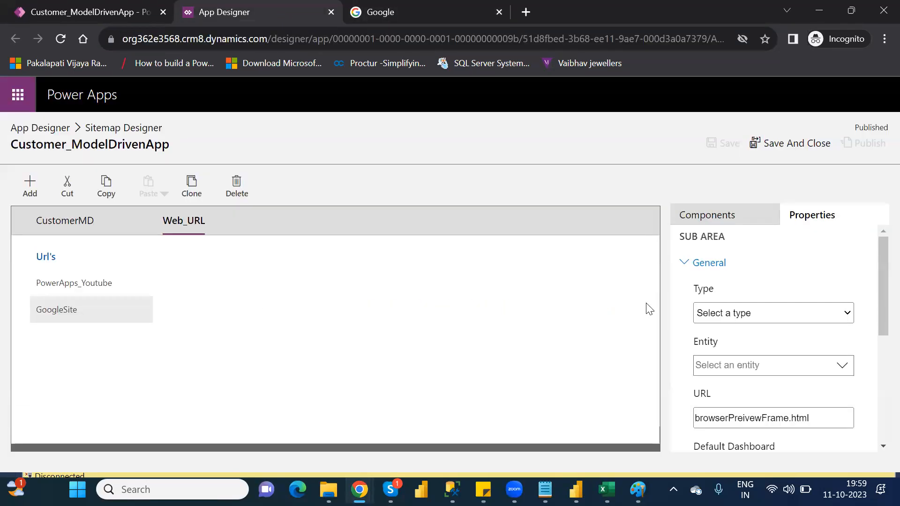
click(794, 313)
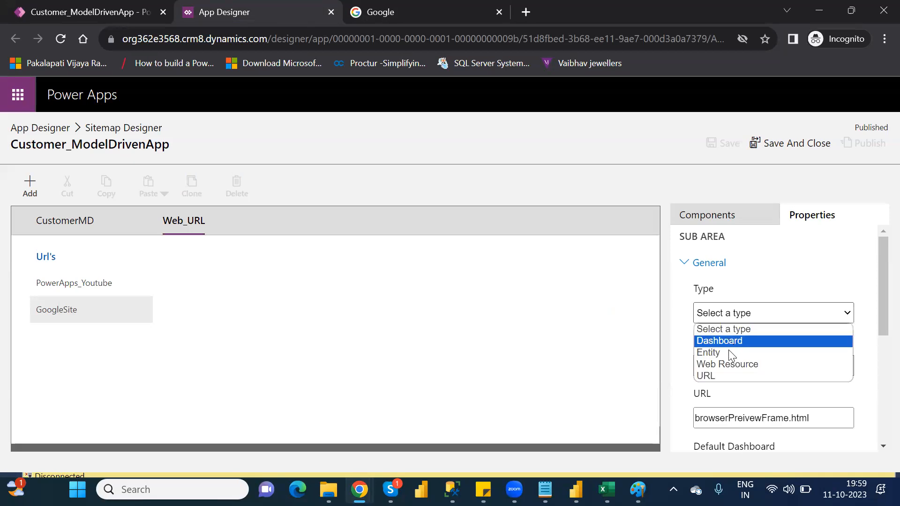
click(724, 376)
click(821, 432)
text(https://www.google.com/)
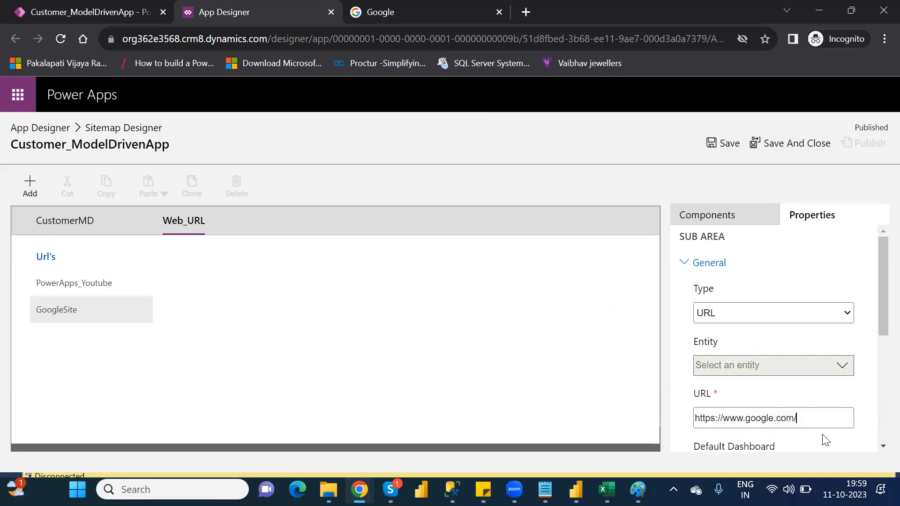
Step: Save and close the site map with the changed GoogleSite address, and validate the app
click(727, 144)
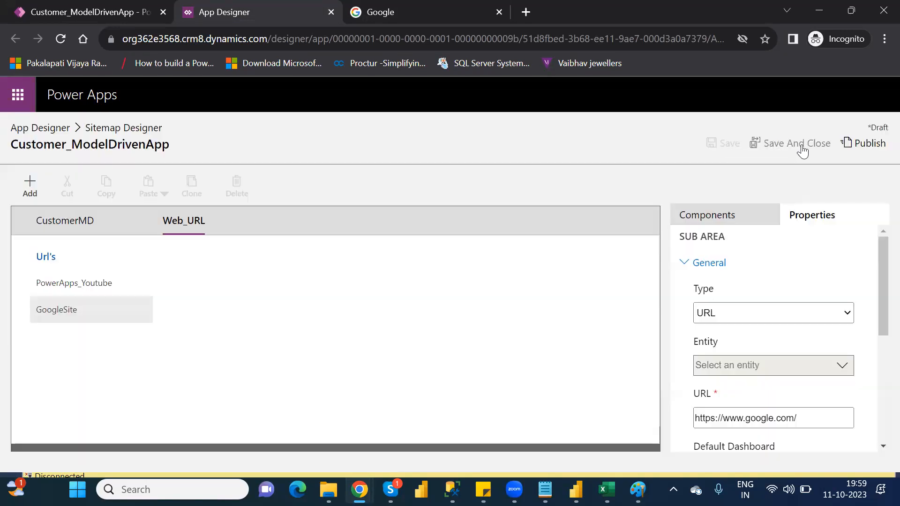
click(802, 147)
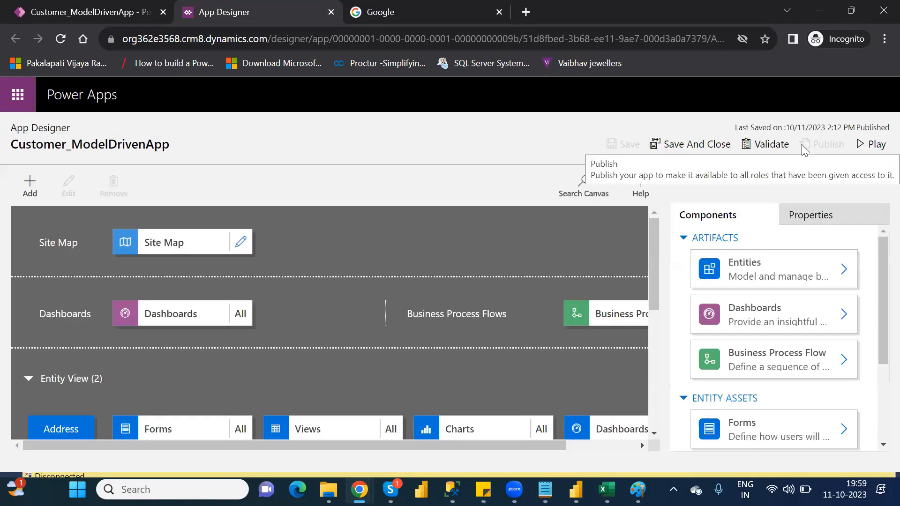
click(759, 149)
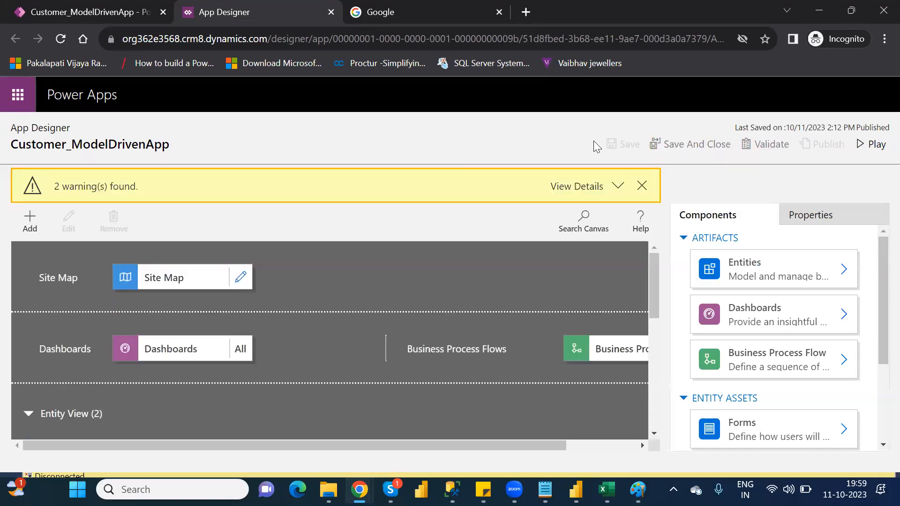
Step: Reopen the site map, check GoogleSite's properties under Web_URL, and publish the site map before returning to the App Designer
click(241, 277)
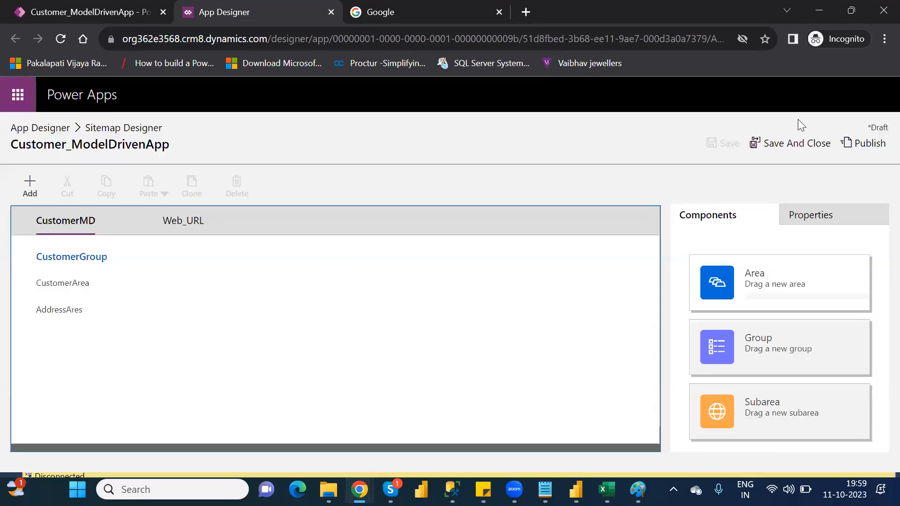
click(813, 147)
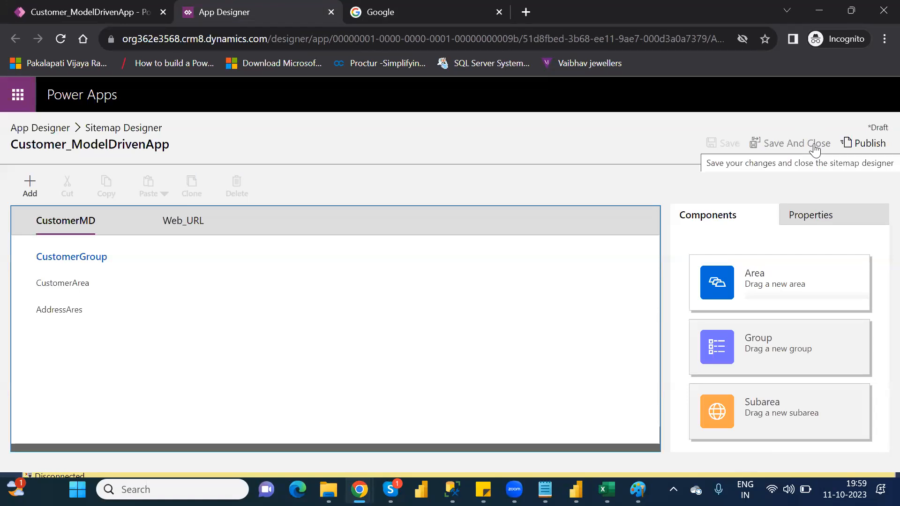
click(189, 224)
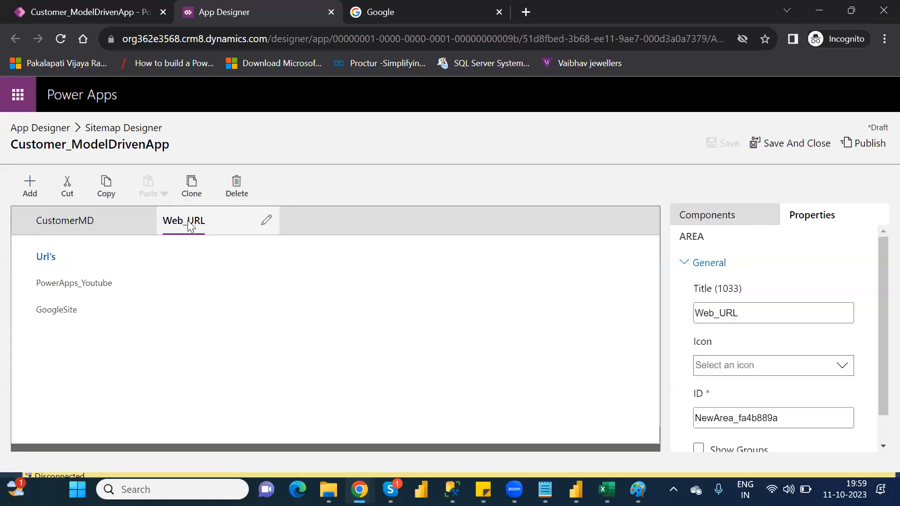
click(51, 318)
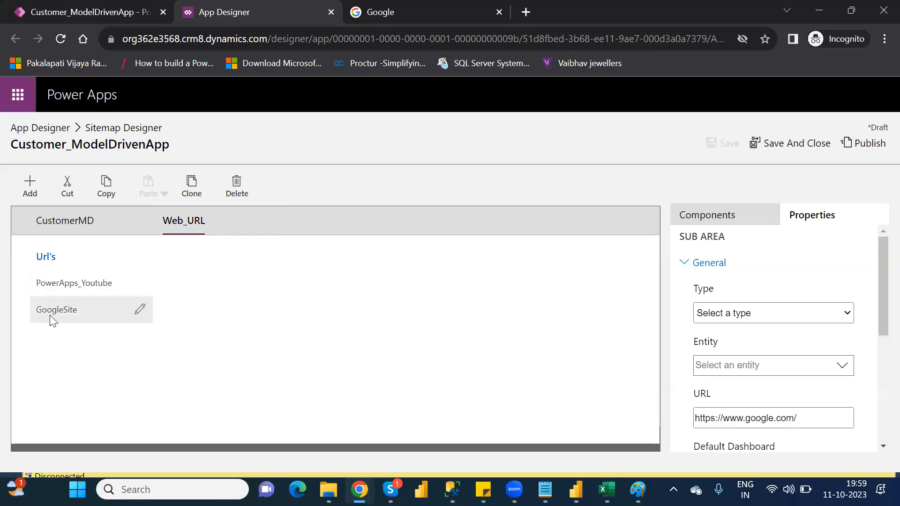
click(866, 146)
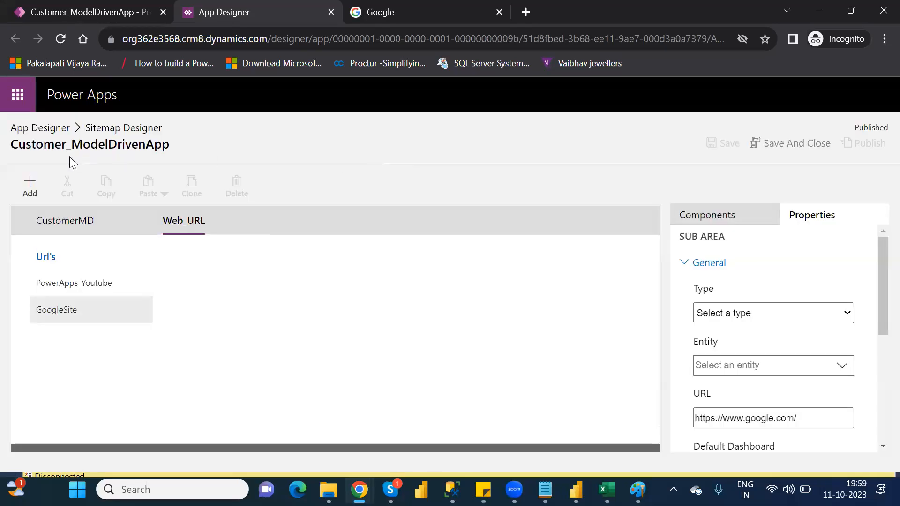
click(56, 128)
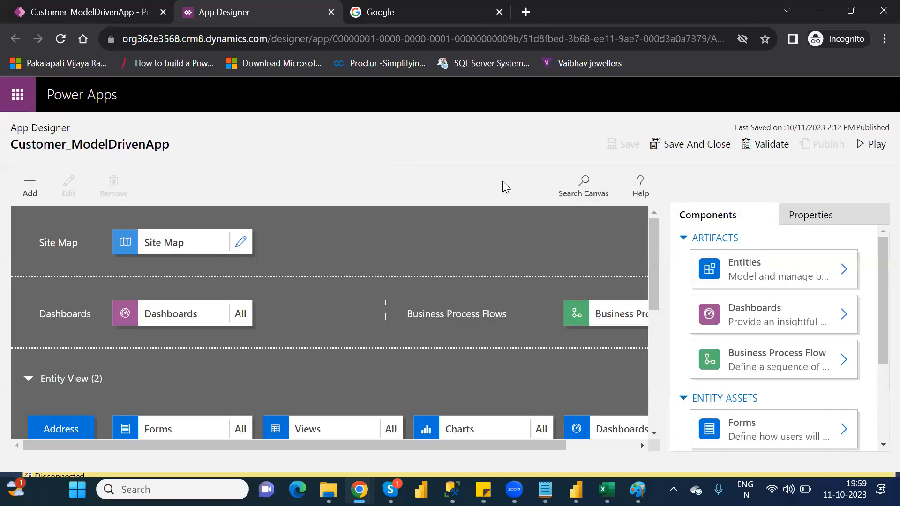
Step: Validate and play the app with the published site map, and switch to the Web_URL area, signing in again when prompted
click(765, 145)
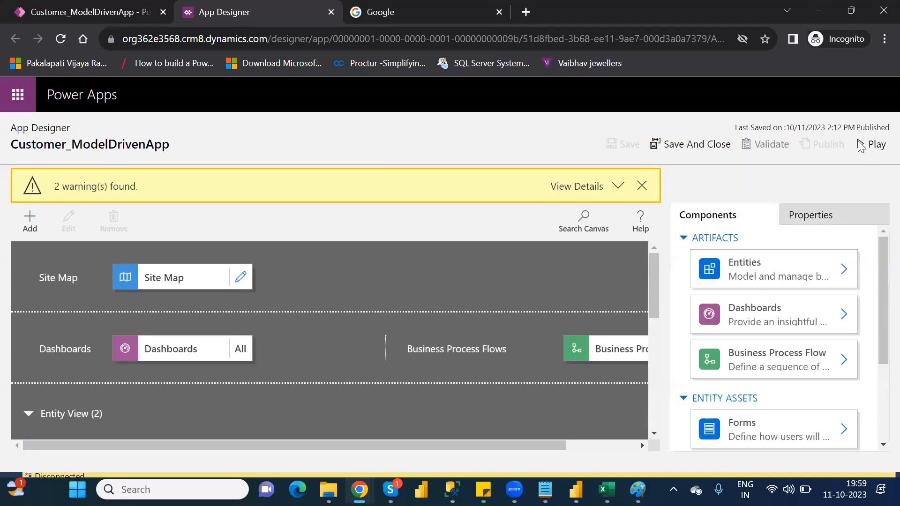
click(875, 143)
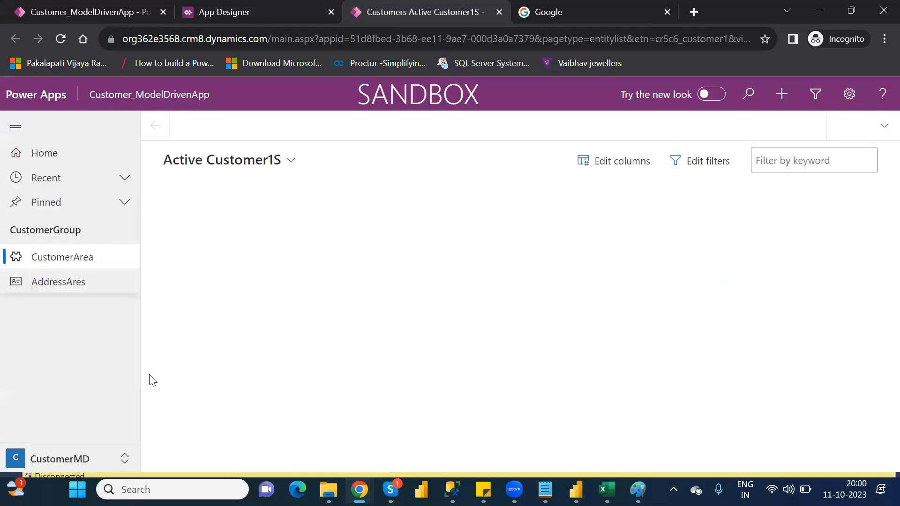
click(74, 458)
click(68, 436)
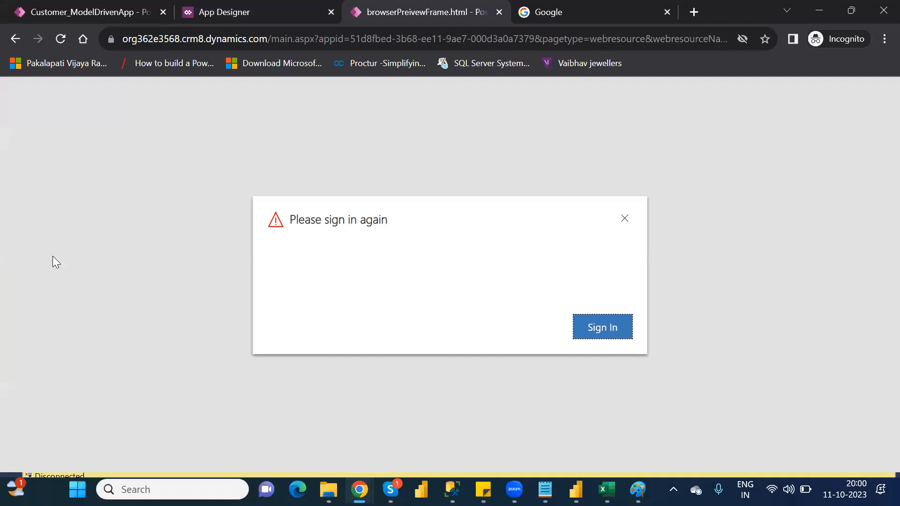
click(610, 327)
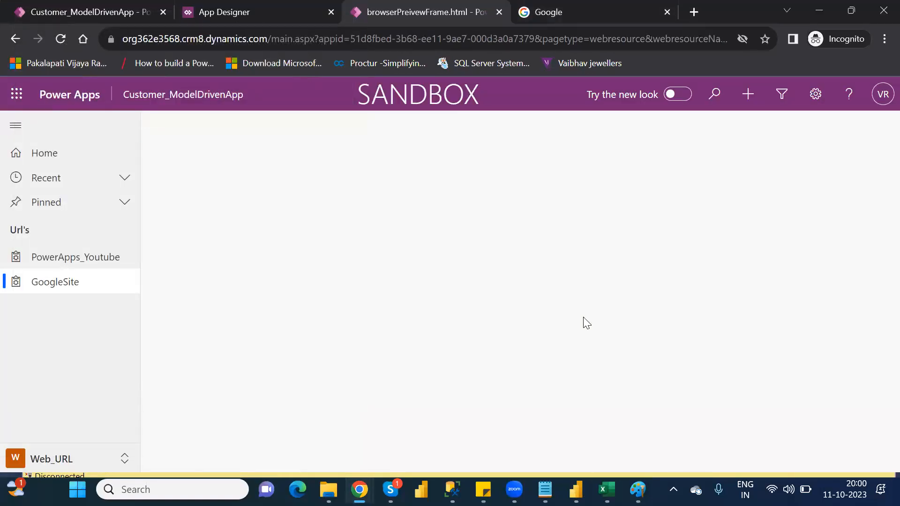
Step: Test both Web_URL subareas in the running app, closing the PowerApps_Youtube page before opening GoogleSite
click(48, 260)
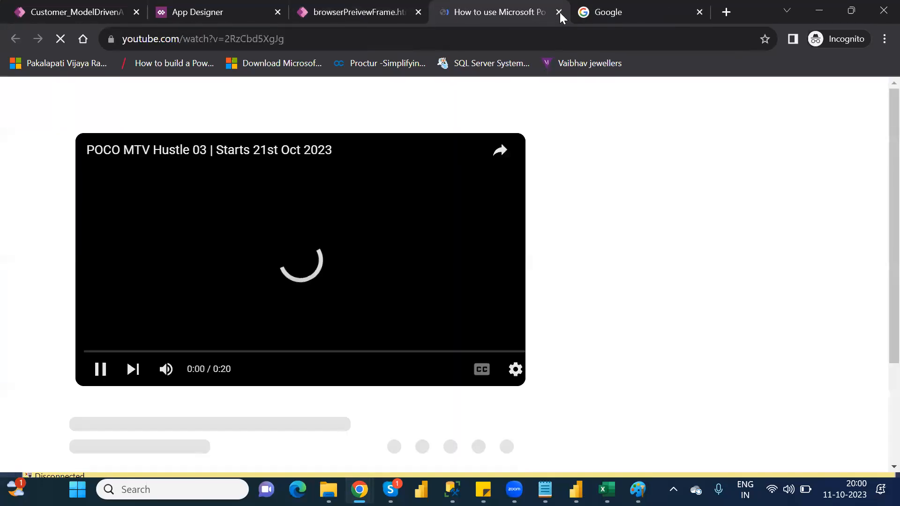
click(559, 11)
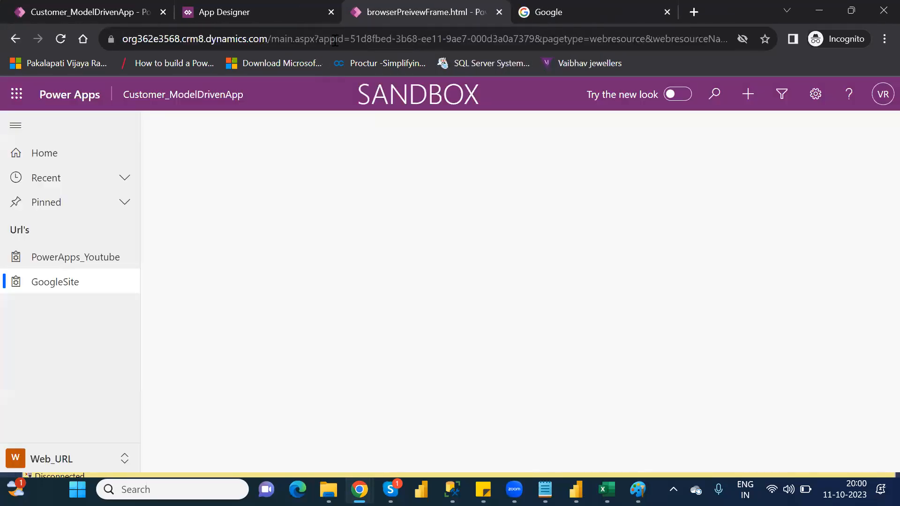
click(53, 283)
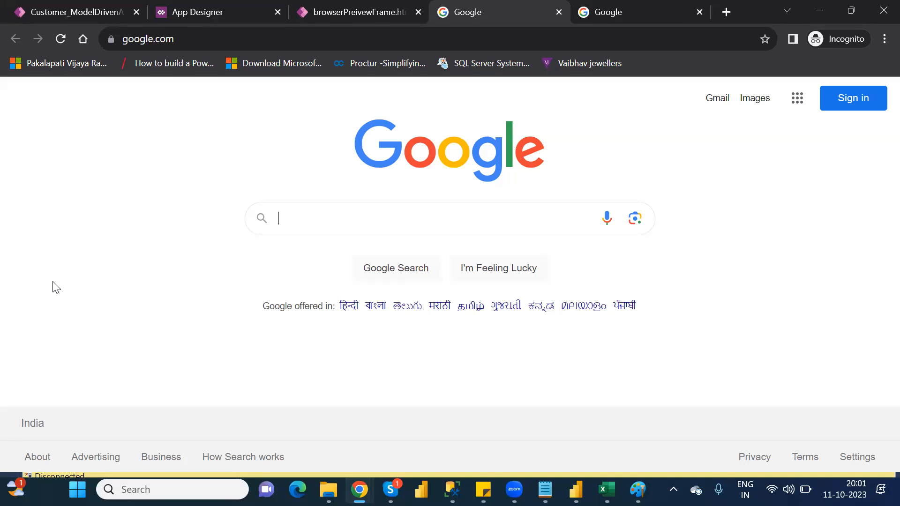
Step: Close both Google pages and the running app to return to the App Designer
click(559, 12)
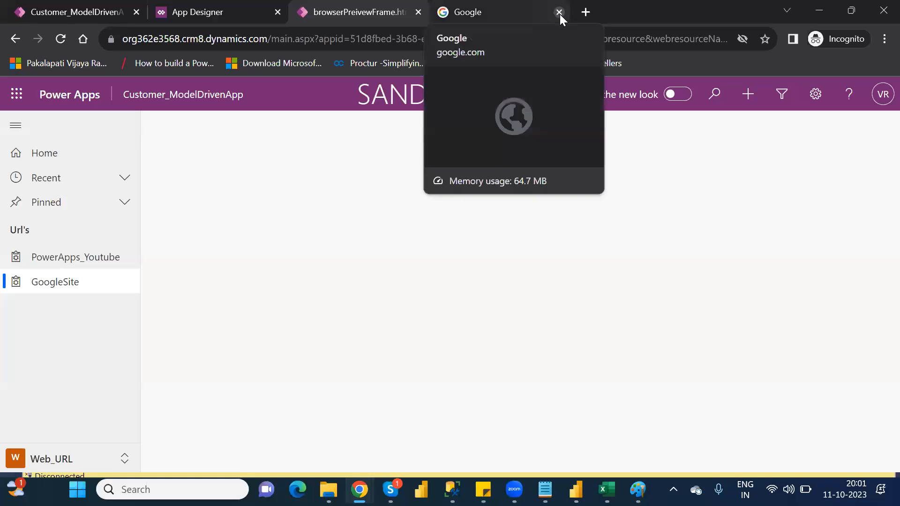
click(559, 12)
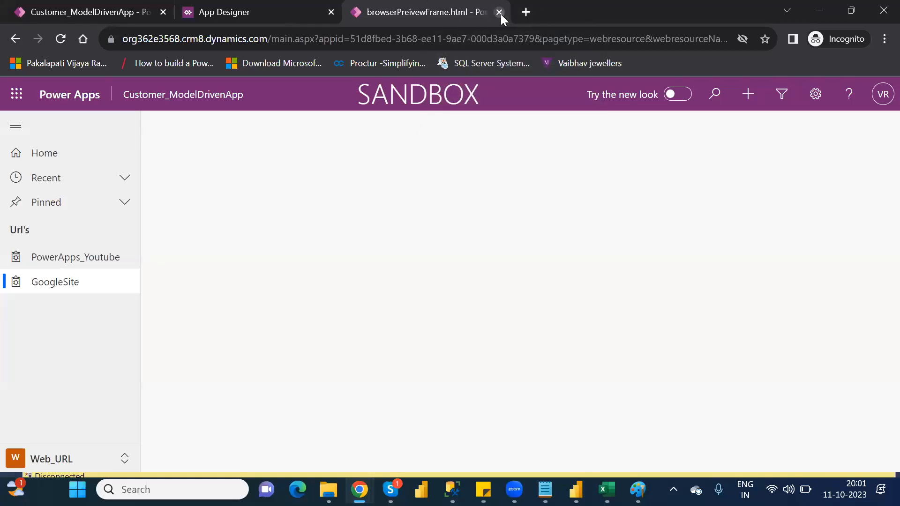
click(499, 12)
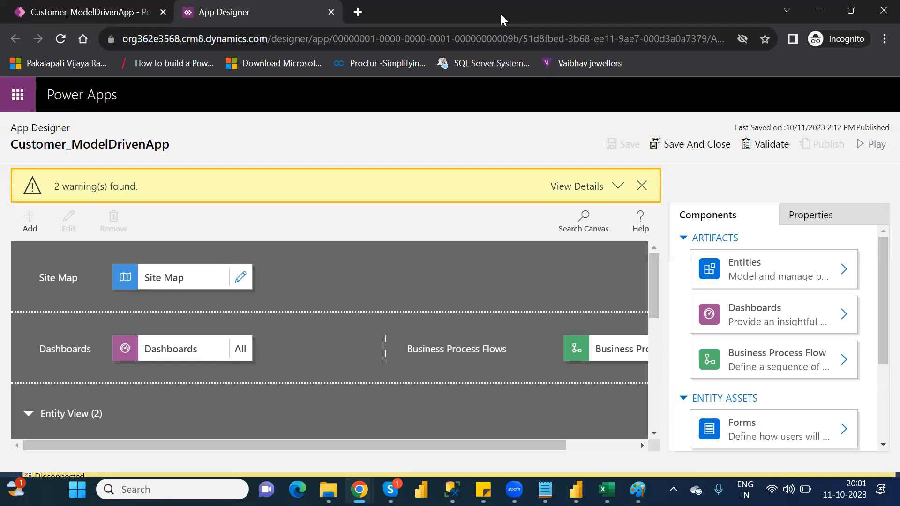
Step: Open the view selection of the Customer entity under Entity View and review its public views
drag(654, 298, 681, 333)
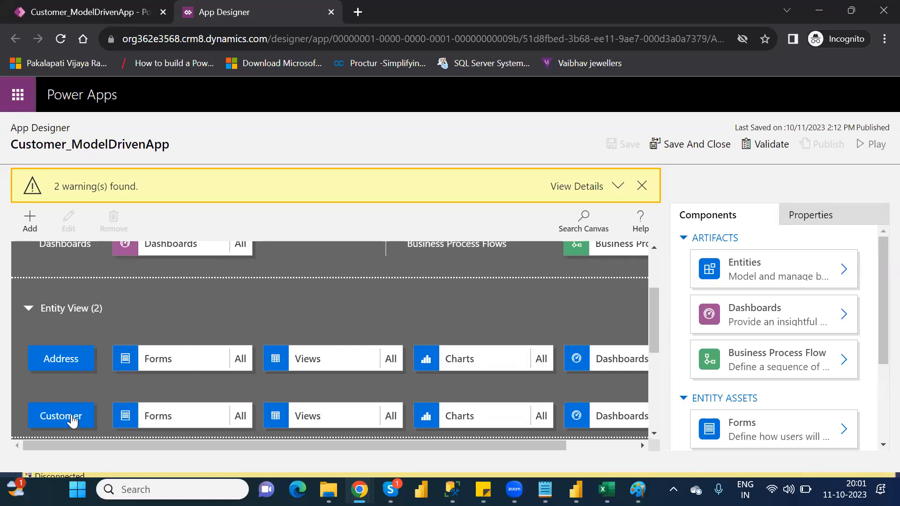
click(336, 415)
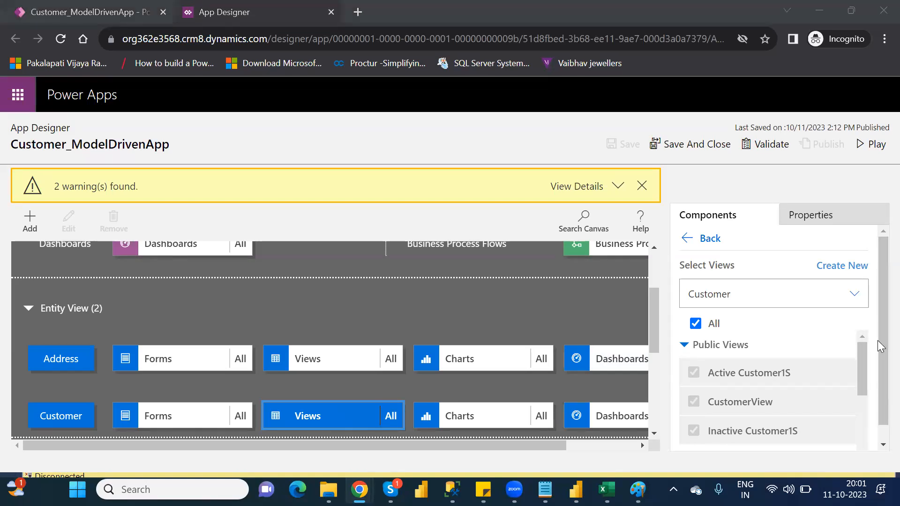
scroll(877, 340, down, 1)
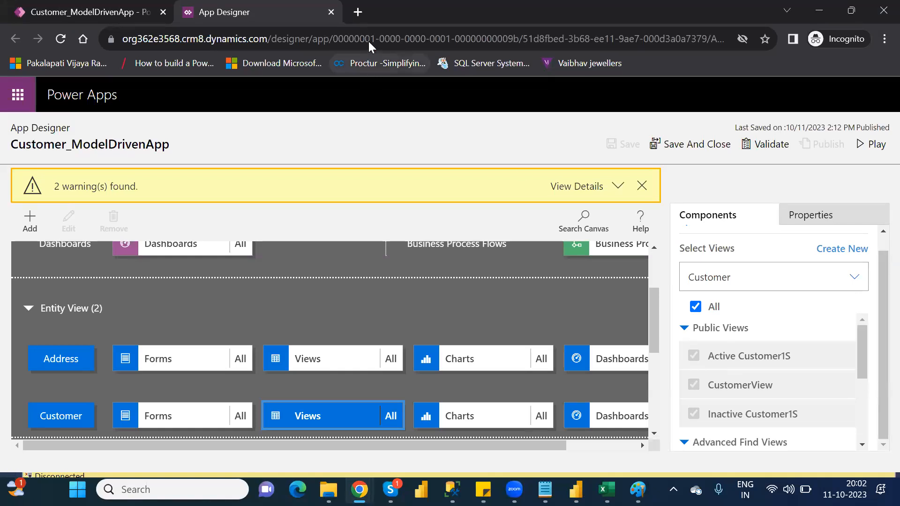
Step: Search the web for "powerapps login" in a new browser tab and sign in to Power Apps from the Microsoft site
click(104, 15)
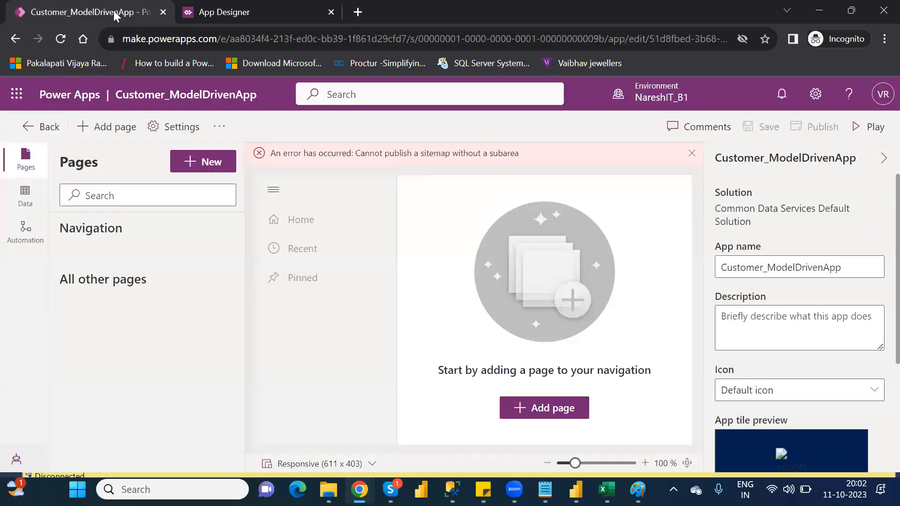
click(357, 12)
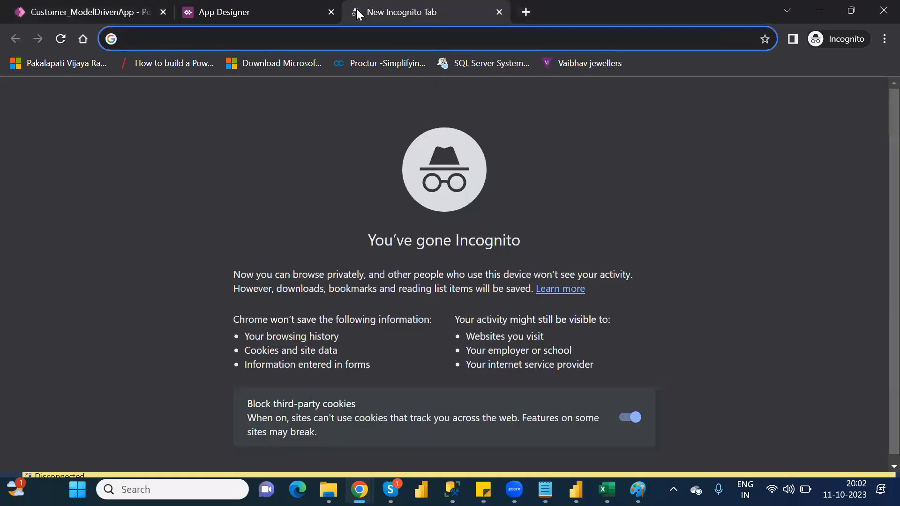
text(pow)
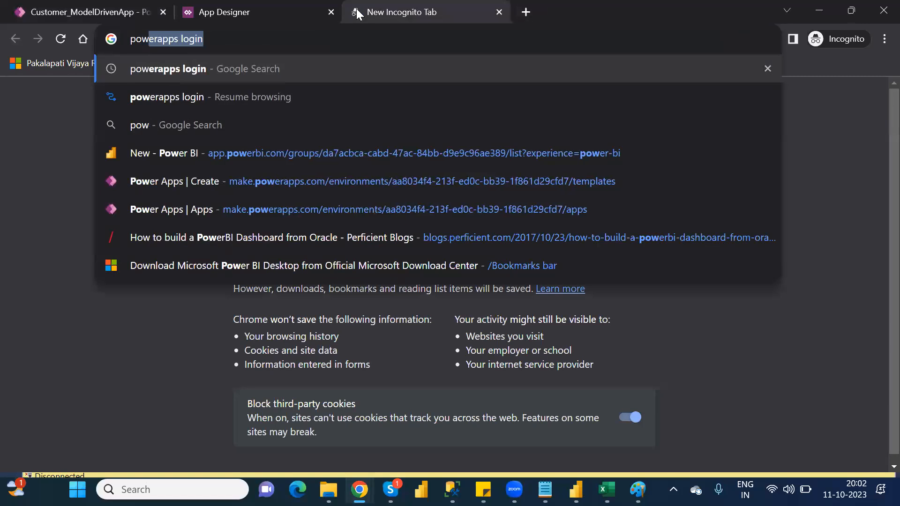
key(Return)
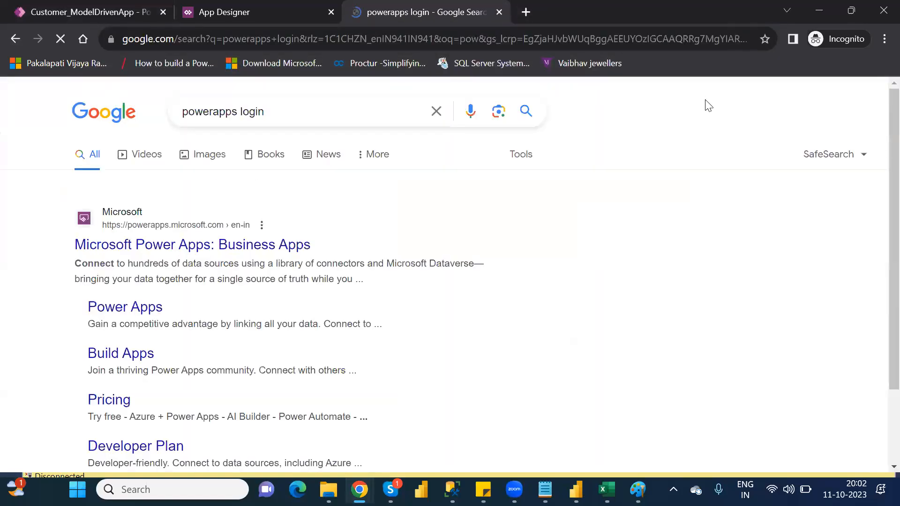
click(212, 248)
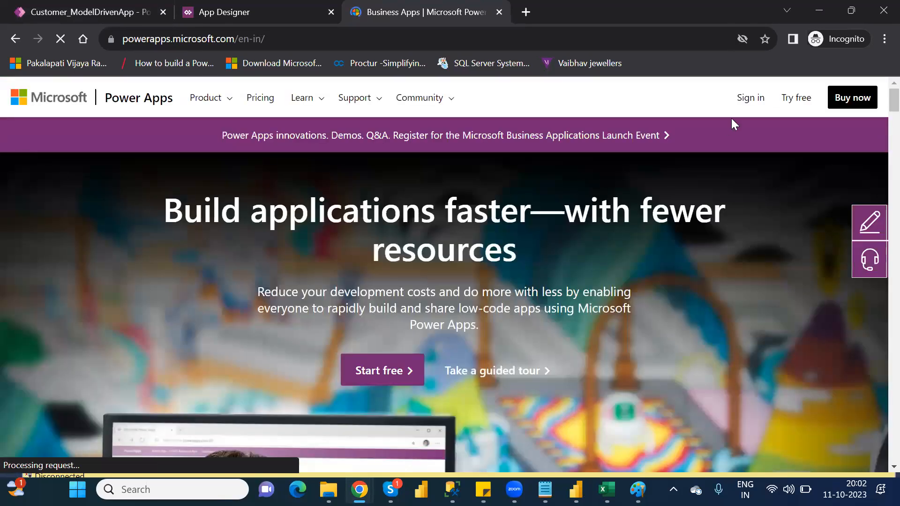
click(742, 108)
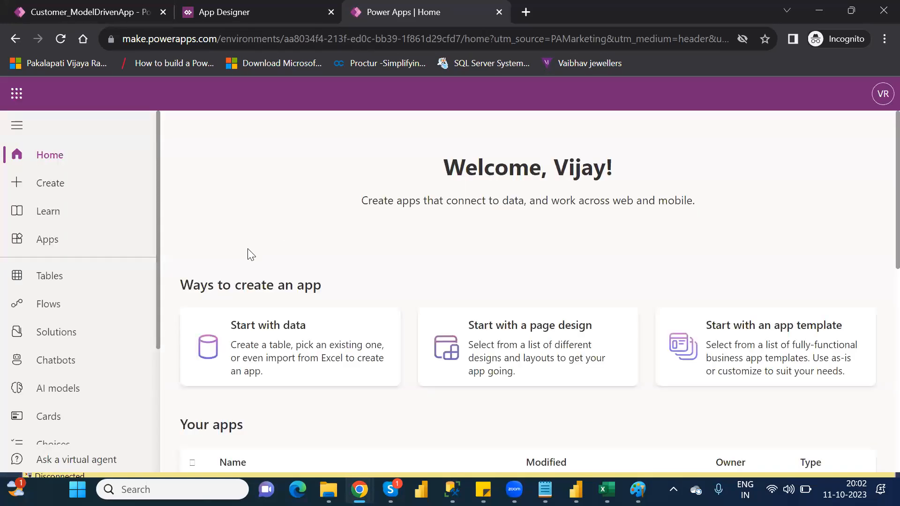
Step: Find the Customer table by searching for "custo", examine its list of views, and return to the App Designer
click(28, 282)
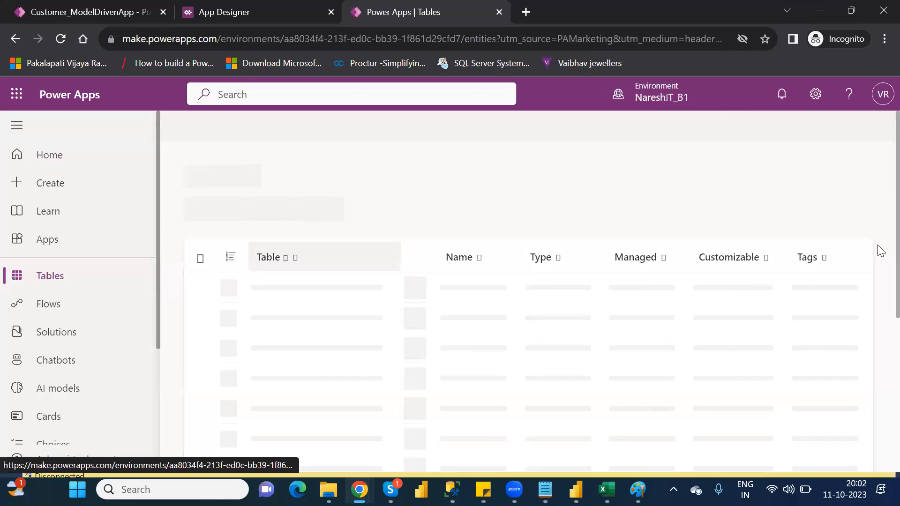
click(801, 130)
text(custo)
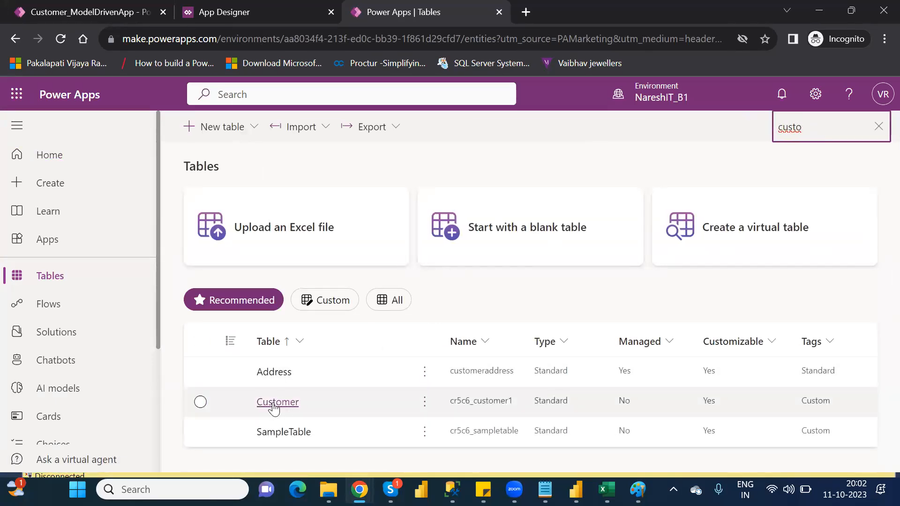
click(275, 403)
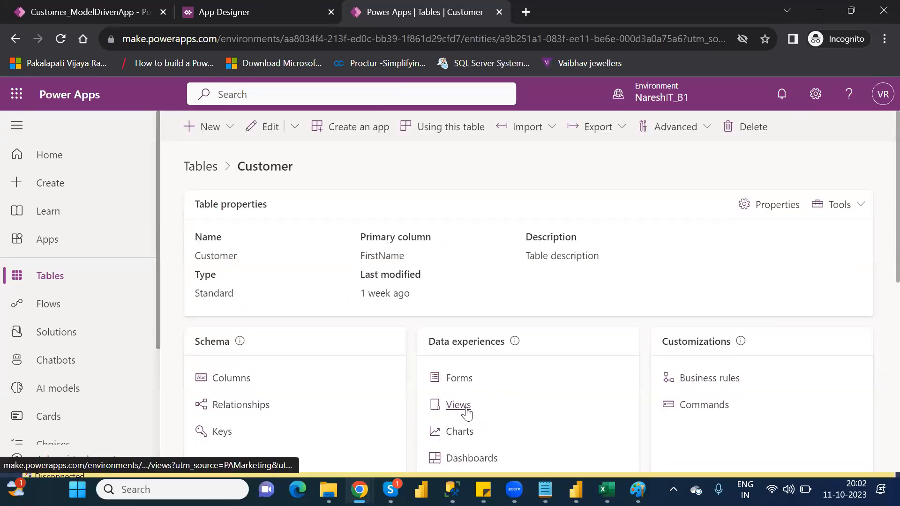
click(466, 410)
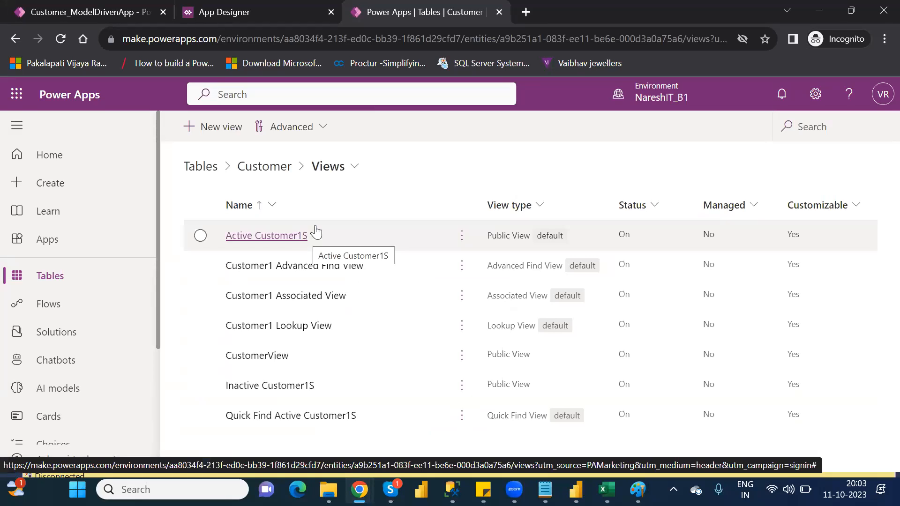
click(499, 12)
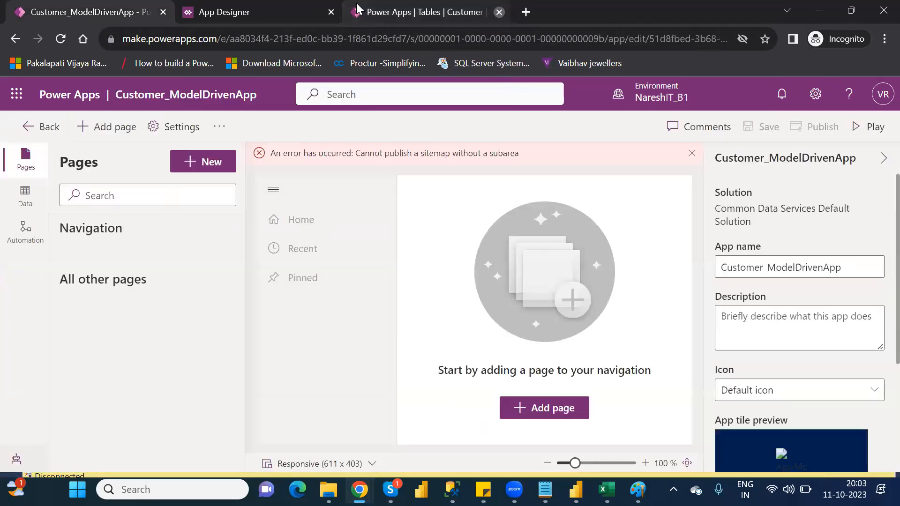
click(254, 15)
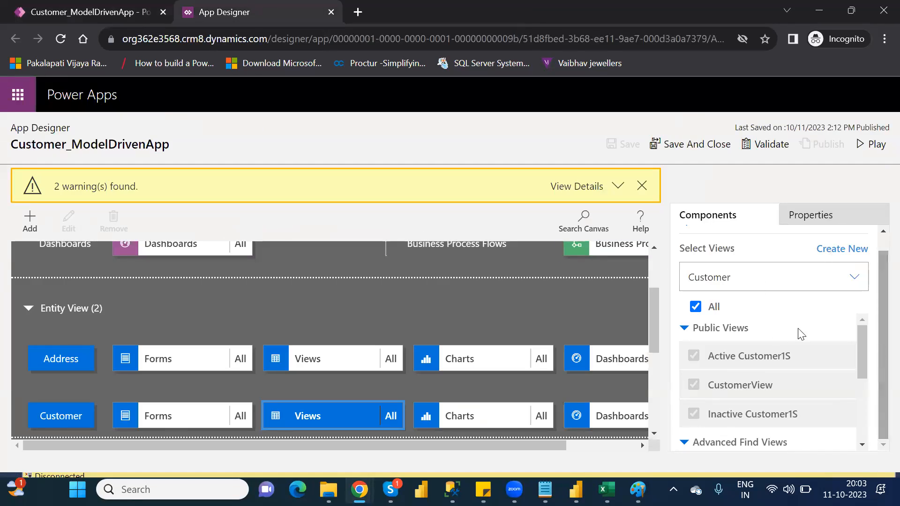
Step: Stop including all views for the Customer entity, leaving only Active Customer1S selected
mouse_move(713, 360)
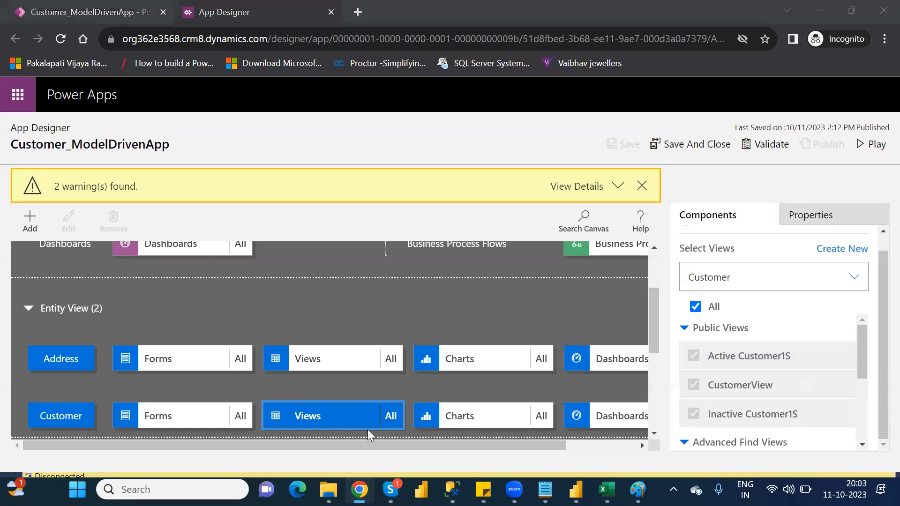
click(695, 307)
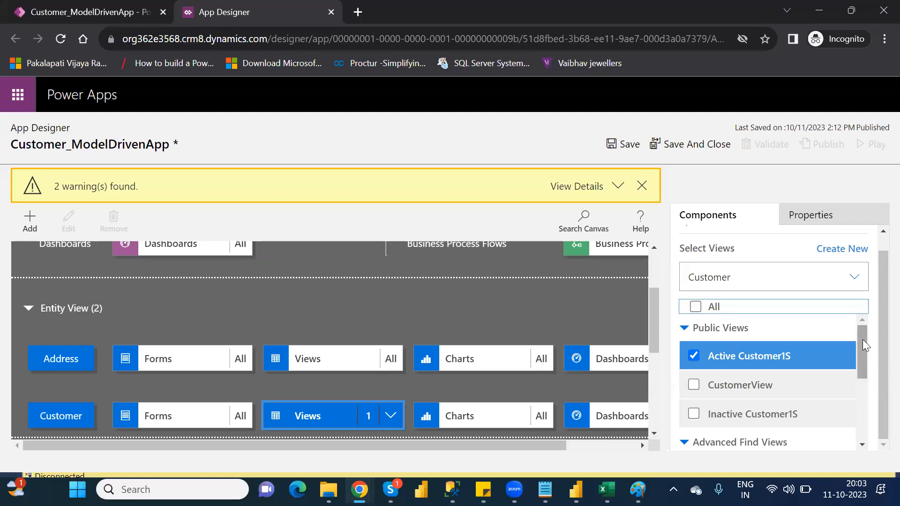
scroll(865, 352, down, 1)
scroll(870, 346, up, 1)
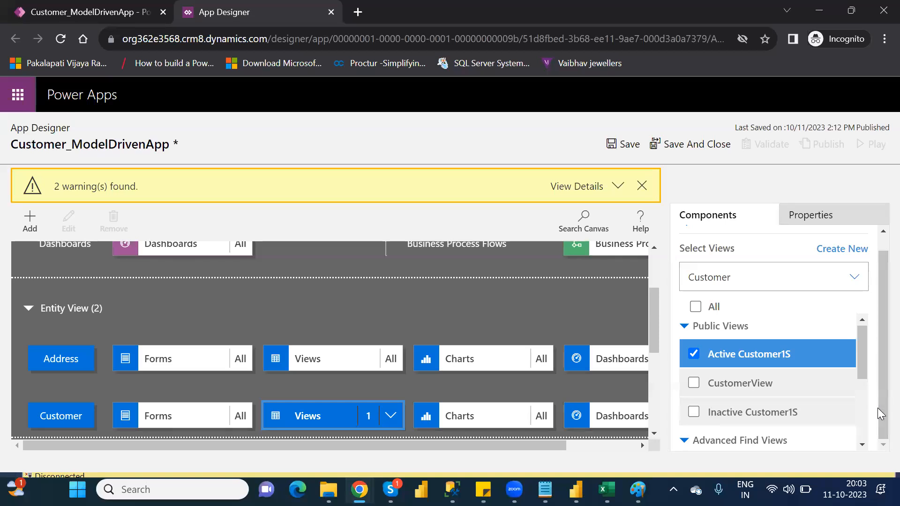
Step: Save, validate and publish the app with the restricted Customer view selection
click(622, 145)
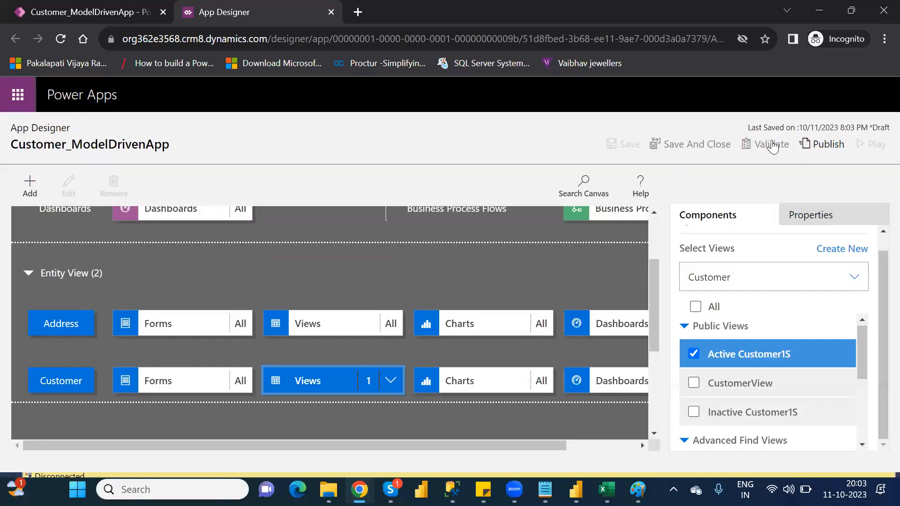
click(772, 147)
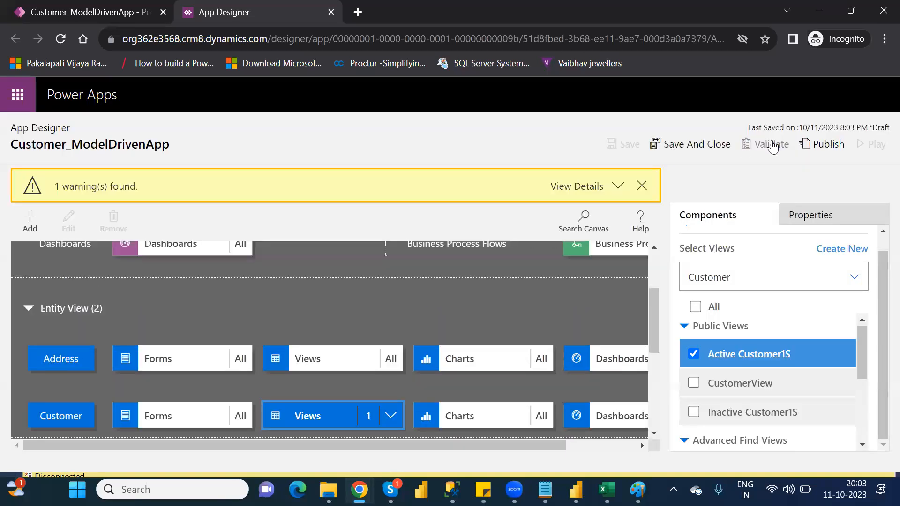
click(825, 147)
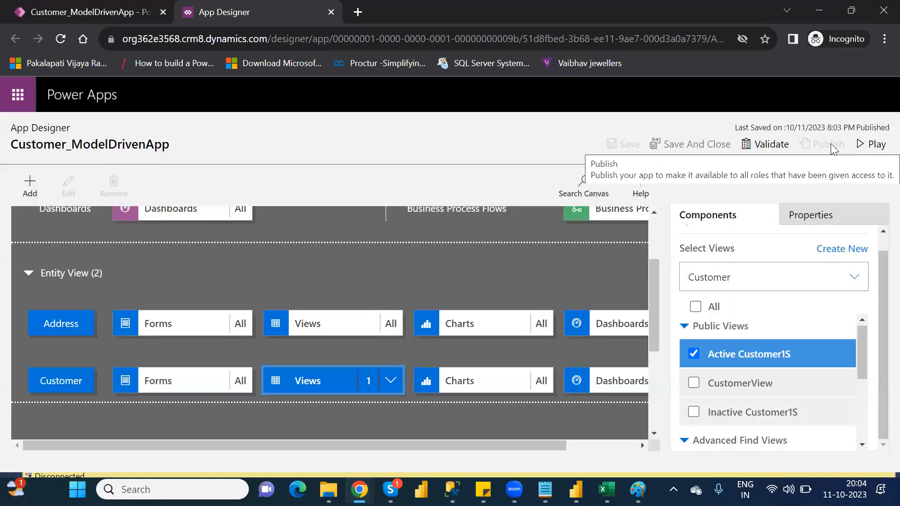
Step: Play the app, signing in when prompted, and check a customer record and the views offered in CustomerArea before closing the app
click(872, 150)
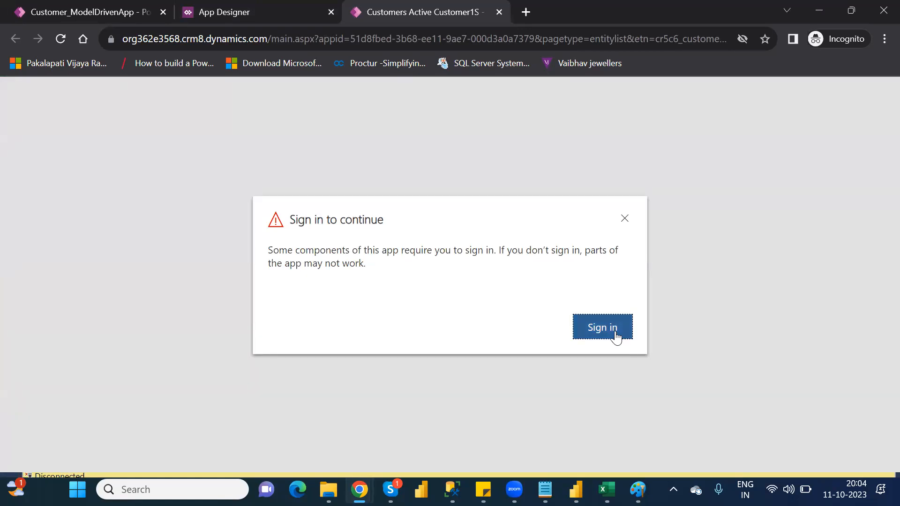
click(603, 328)
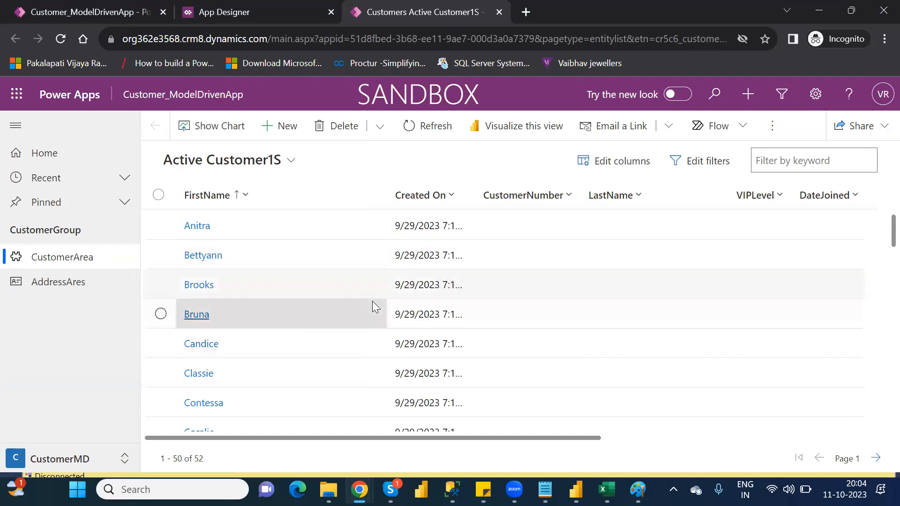
drag(553, 440, 277, 323)
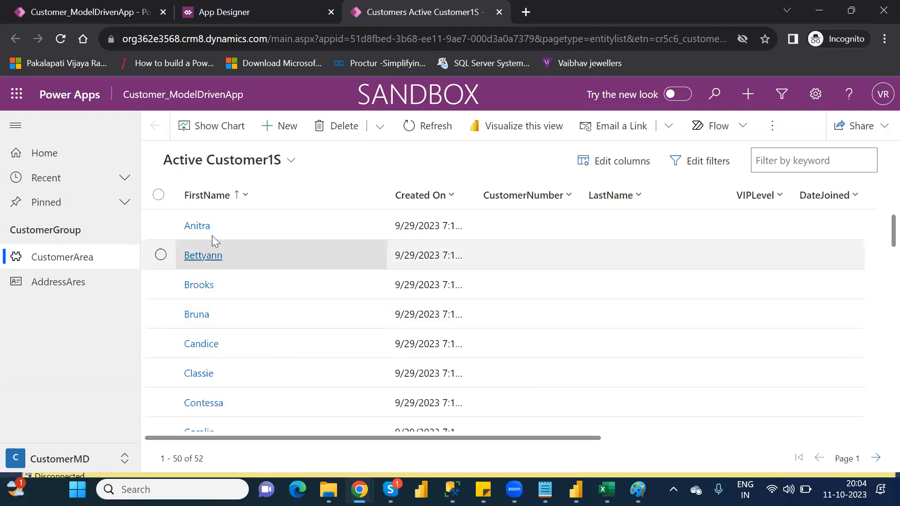
click(197, 228)
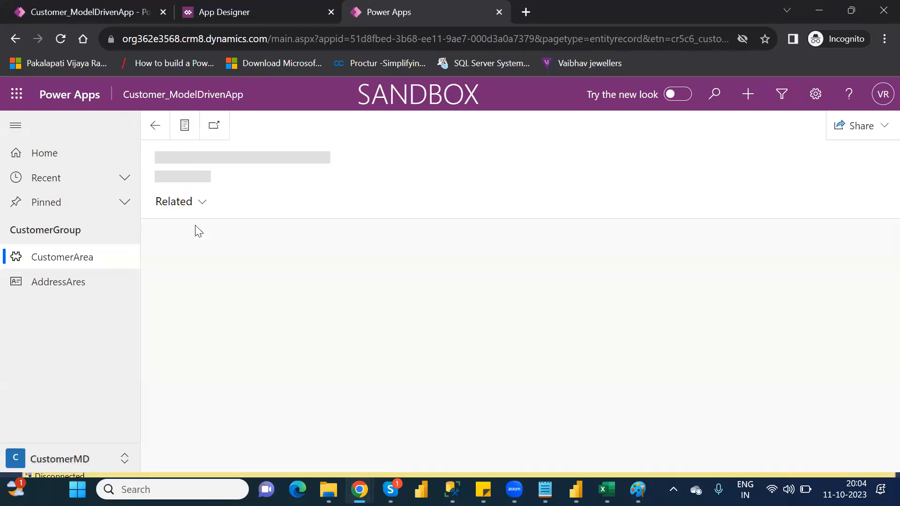
click(65, 261)
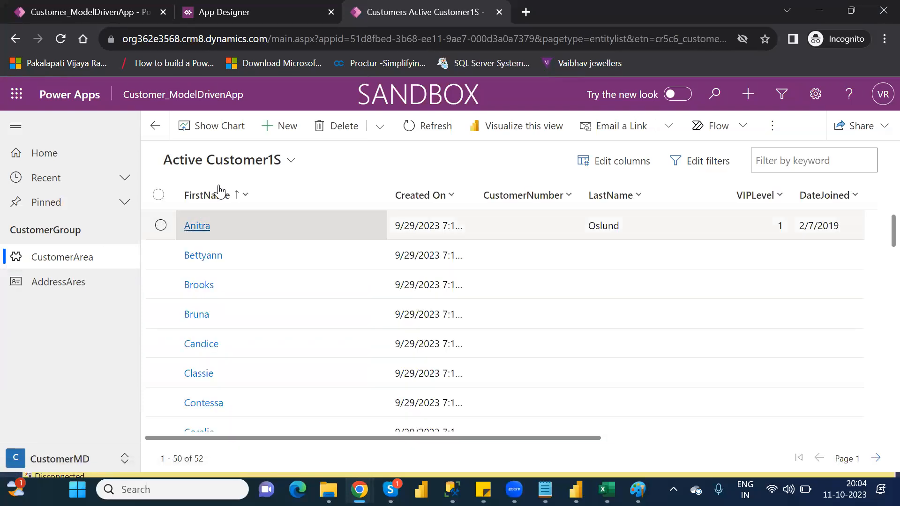
click(290, 160)
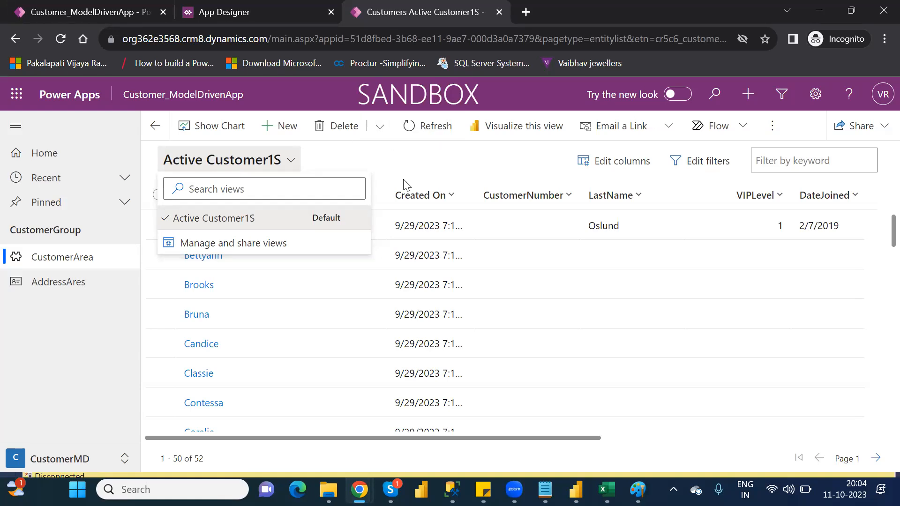
click(402, 167)
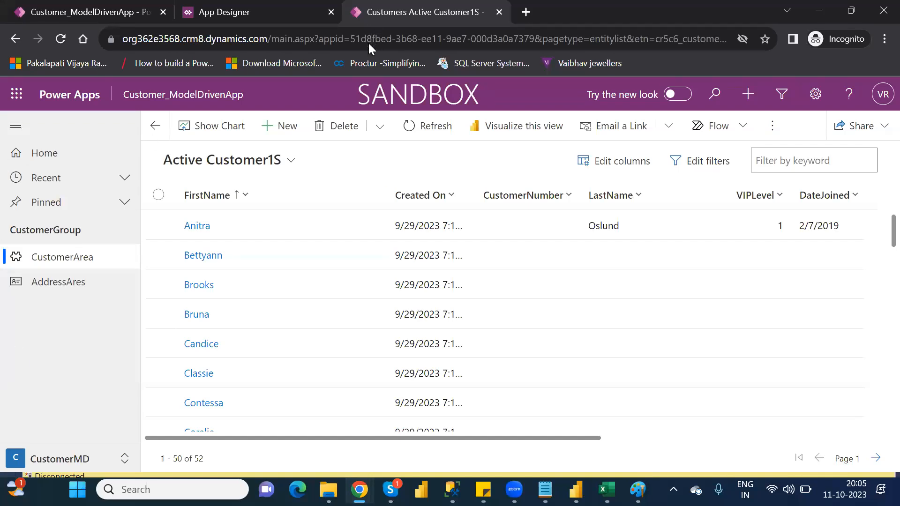
click(502, 12)
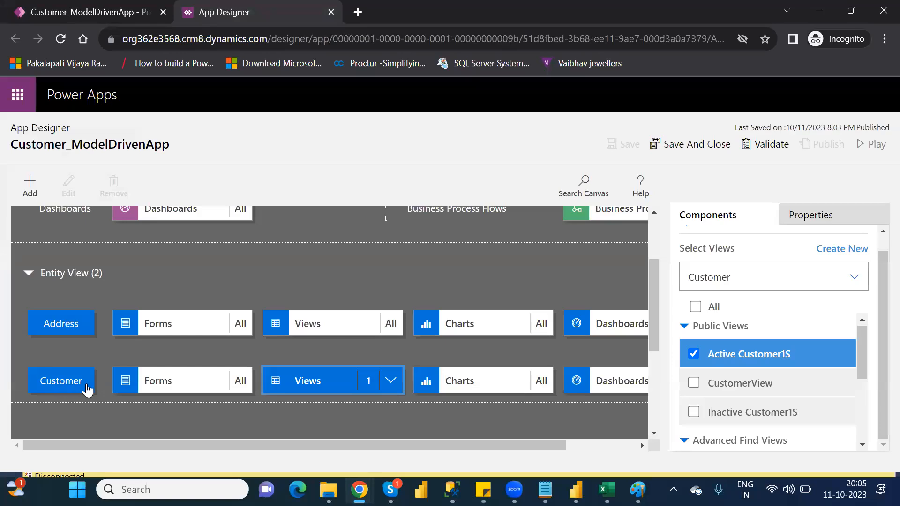
Step: Create a new chart for the Customer entity and choose the Stacked Column type
click(504, 369)
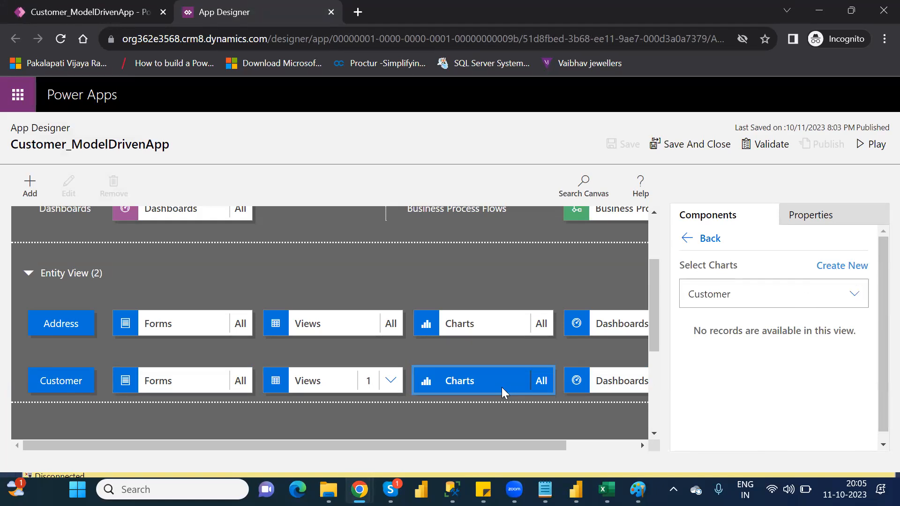
click(849, 271)
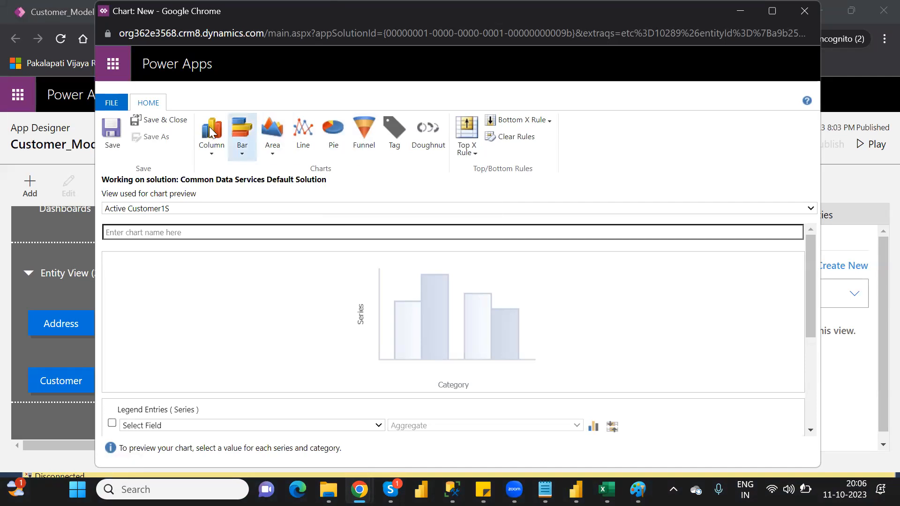
click(211, 155)
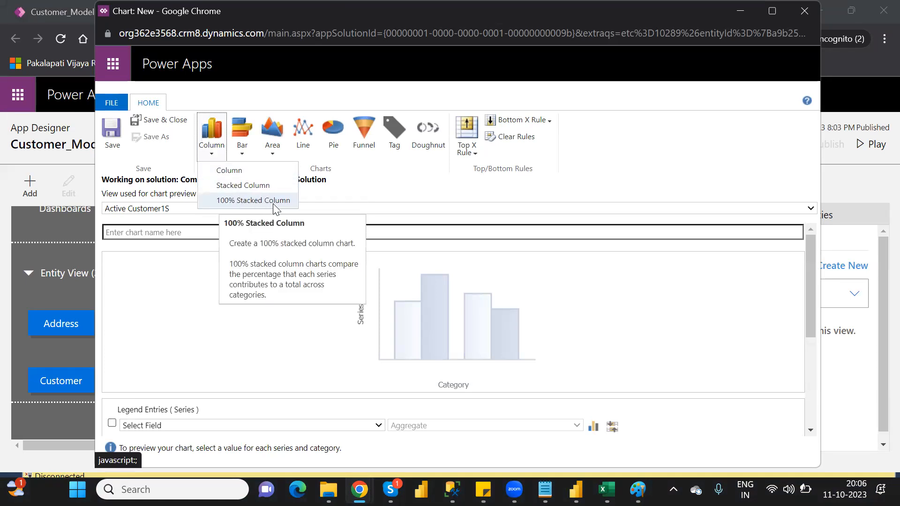
click(244, 191)
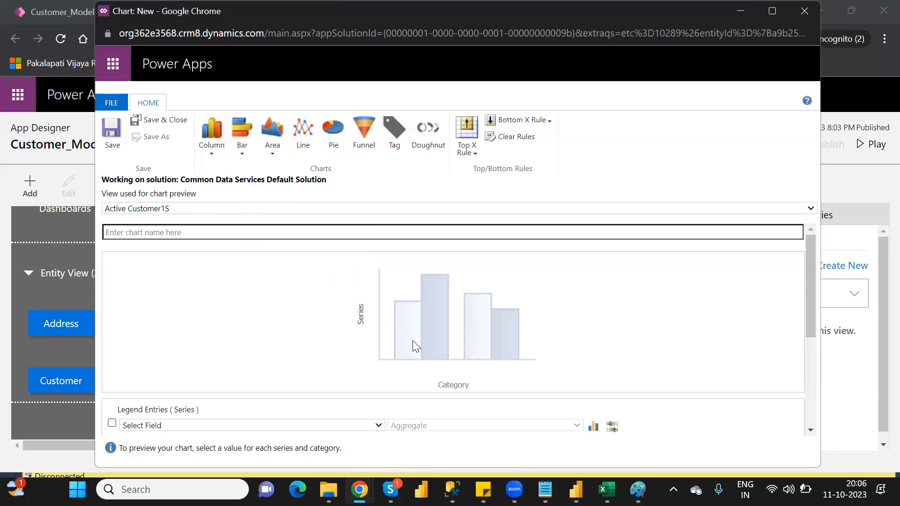
Step: Use VIPLevel with the Sum aggregate as the chart's series and Location as its category, and examine the chart preview
drag(813, 285, 831, 367)
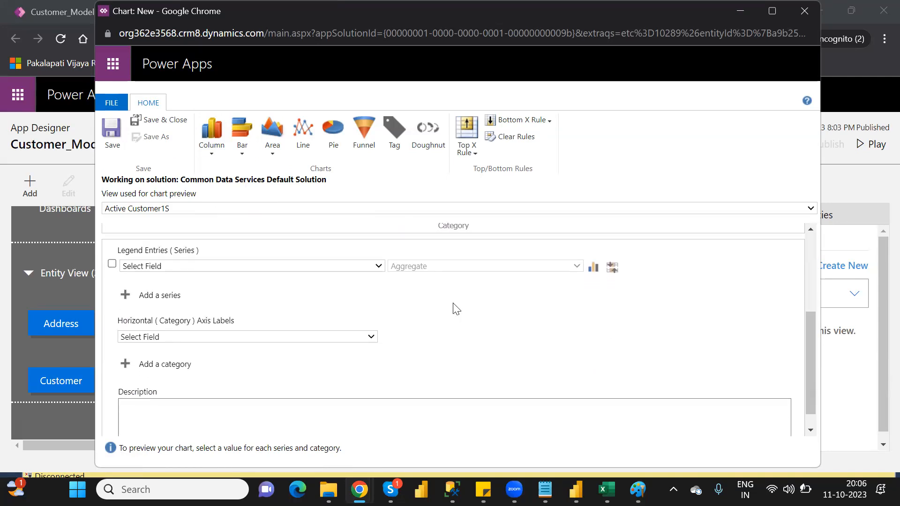
click(347, 266)
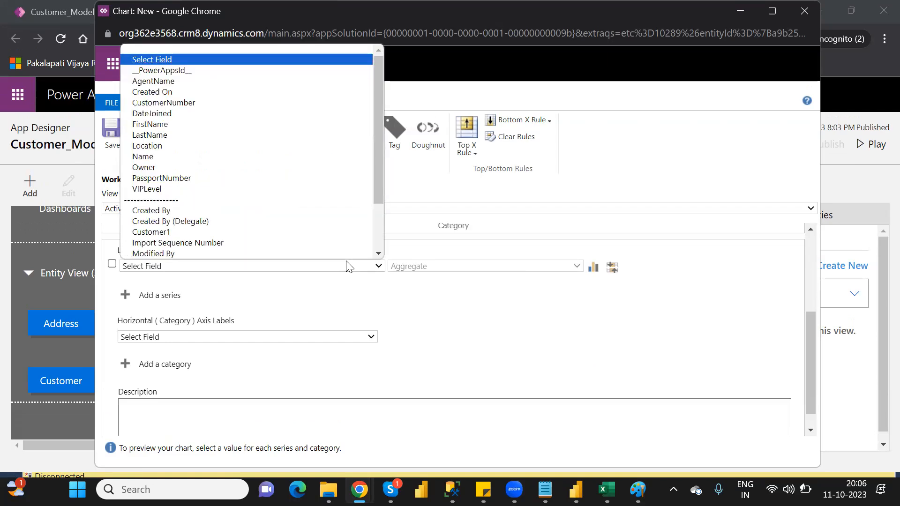
click(167, 190)
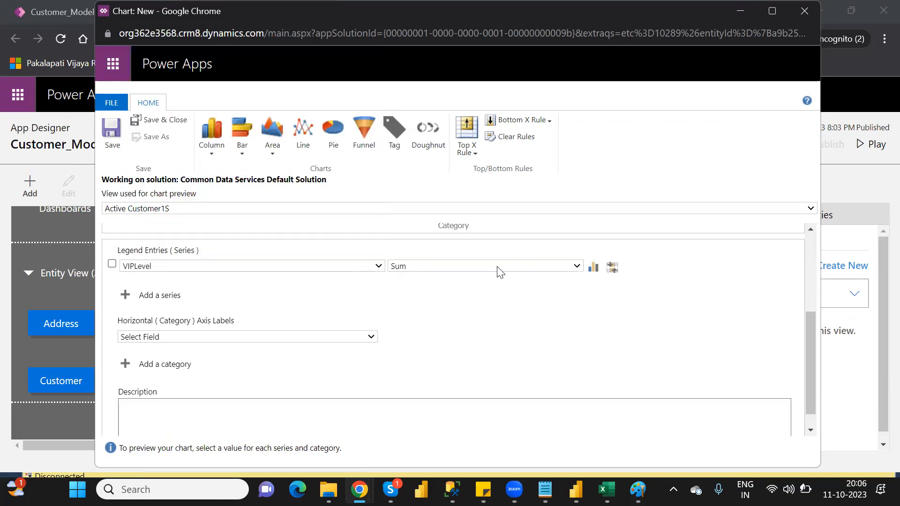
click(371, 338)
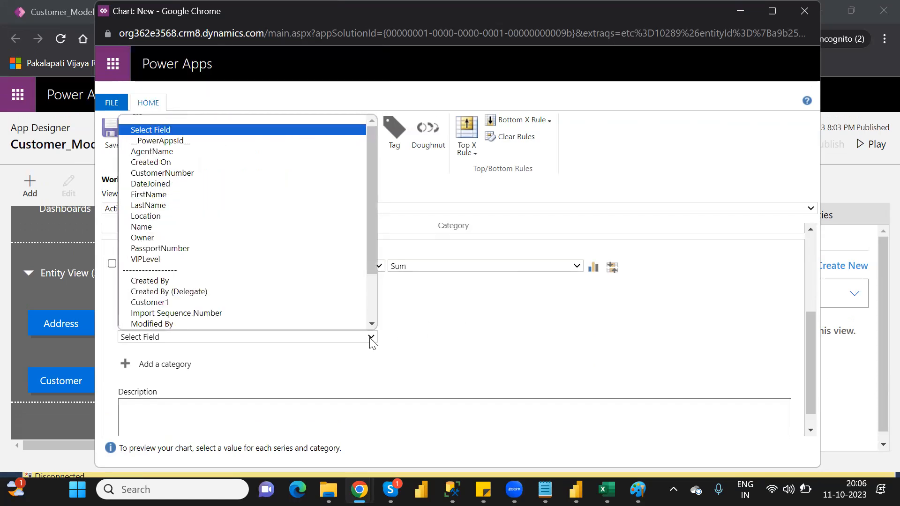
click(182, 215)
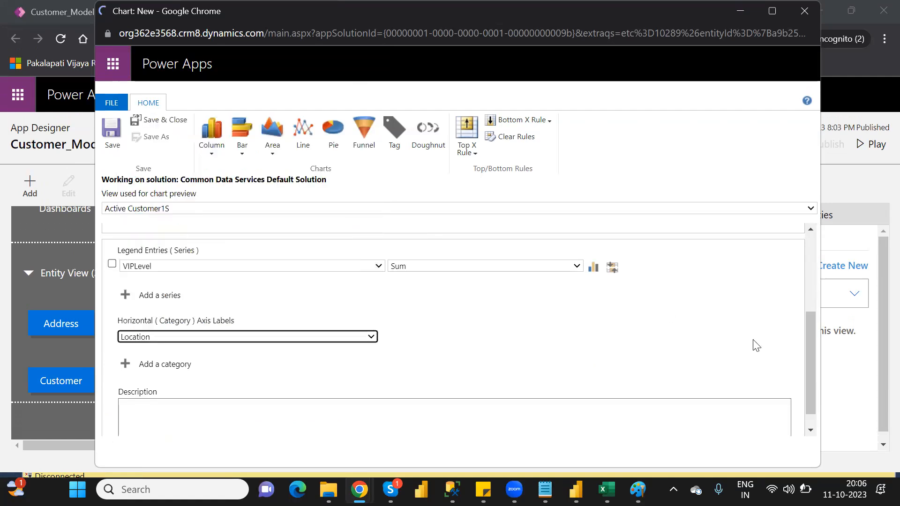
drag(809, 324, 815, 272)
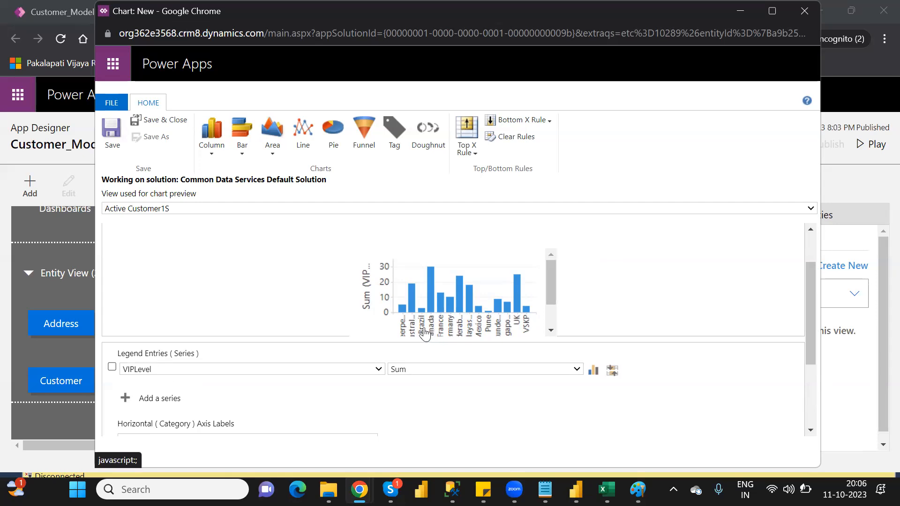
mouse_move(422, 312)
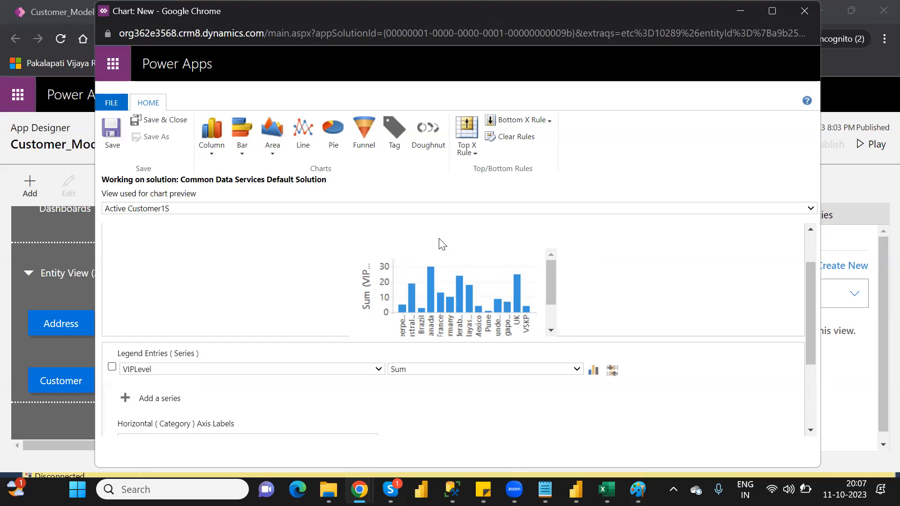
mouse_move(414, 289)
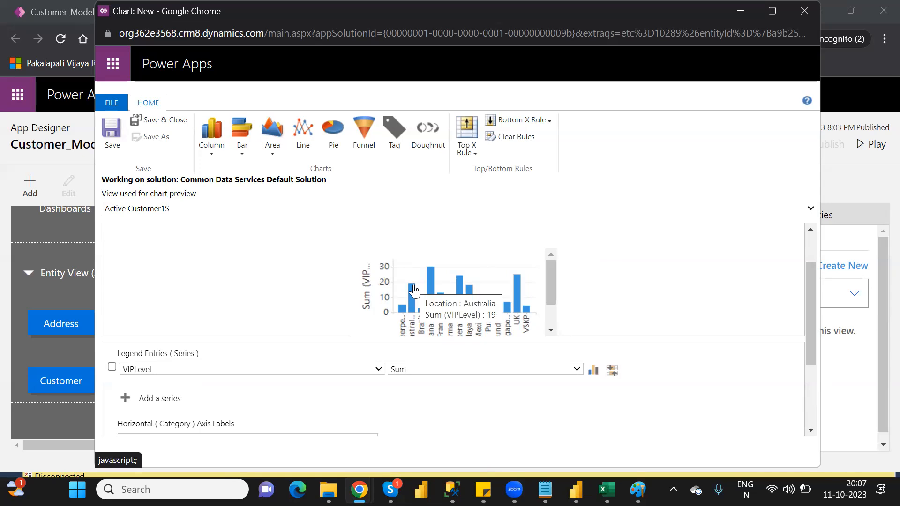
Step: Try limiting the chart to the top 3 items and to the top 5 items
click(476, 157)
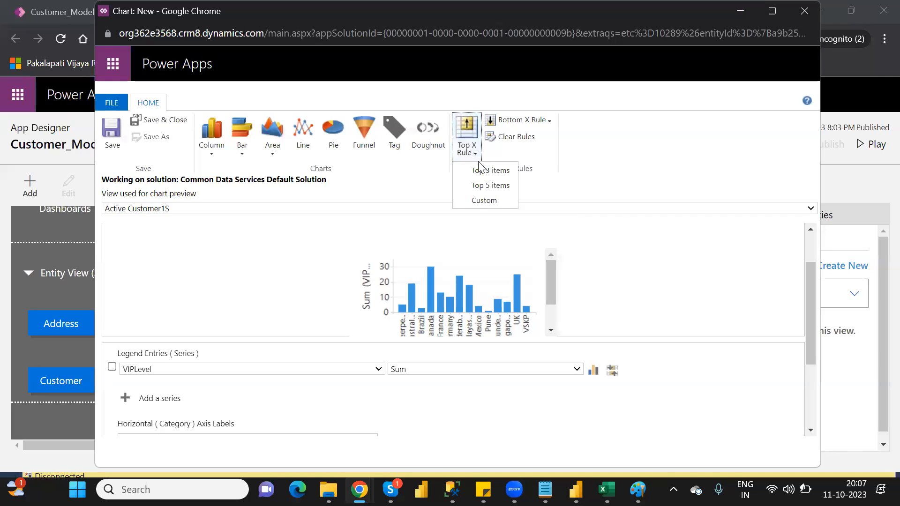
click(493, 171)
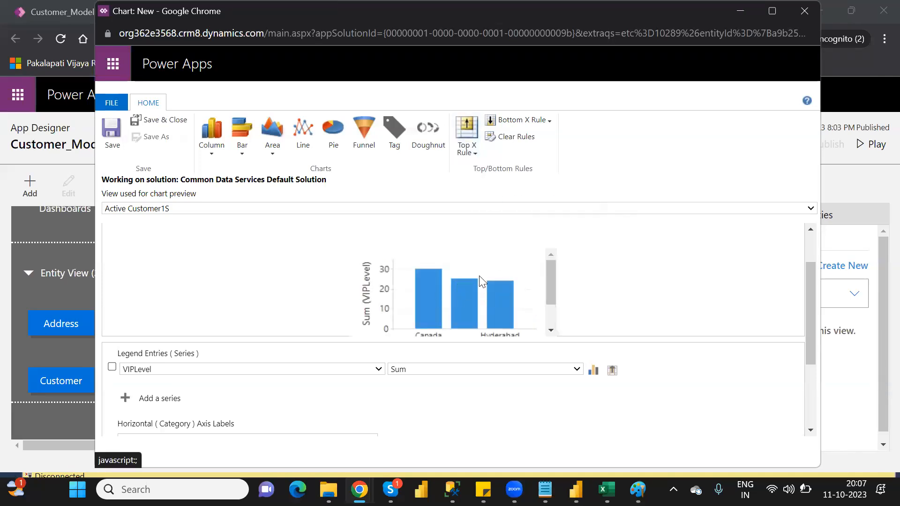
click(474, 151)
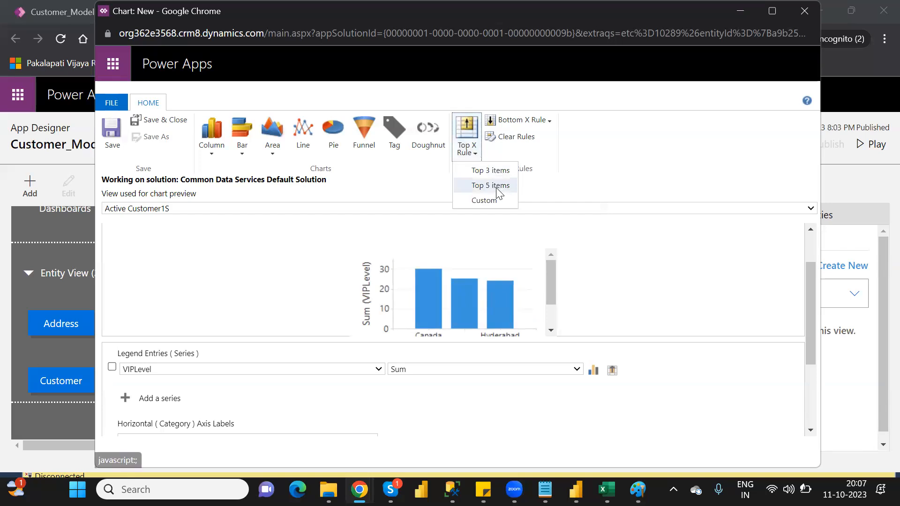
click(492, 185)
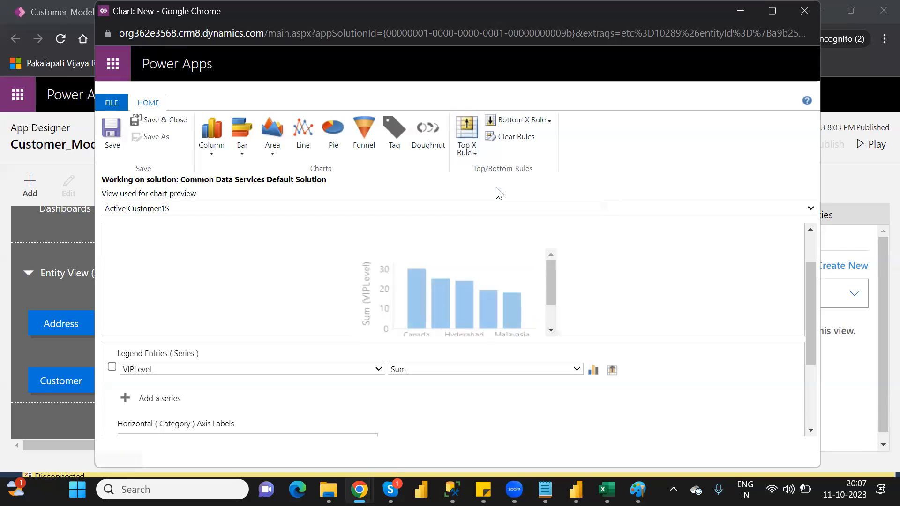
Step: Apply a custom Top X rule that limits the chart to the top 7 items
click(467, 155)
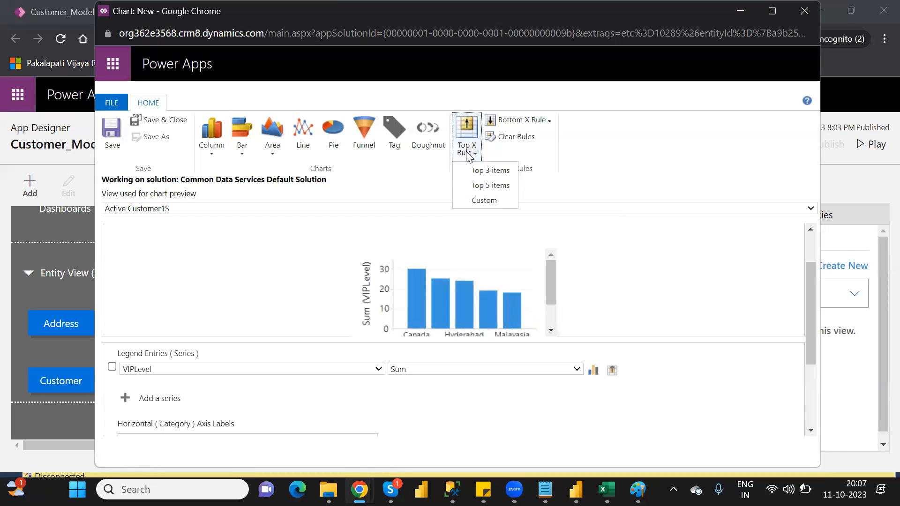
click(481, 202)
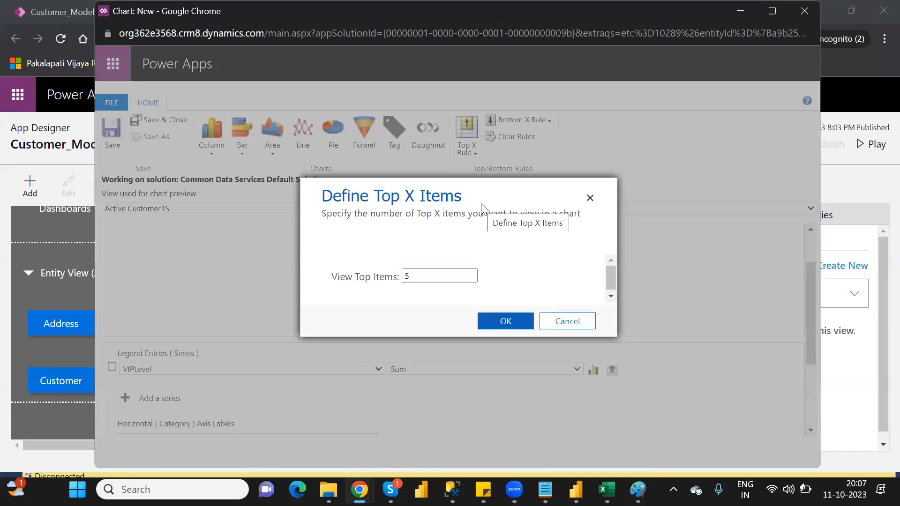
click(426, 276)
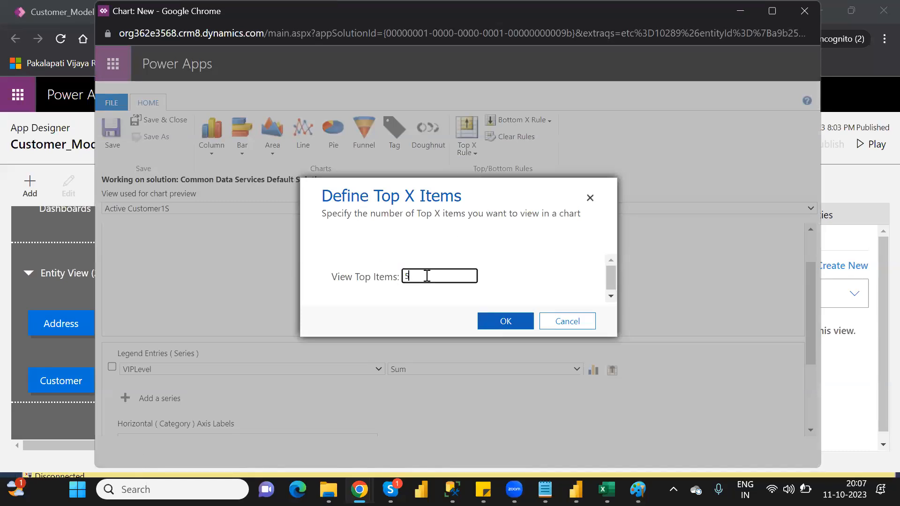
key(BackSpace)
click(506, 324)
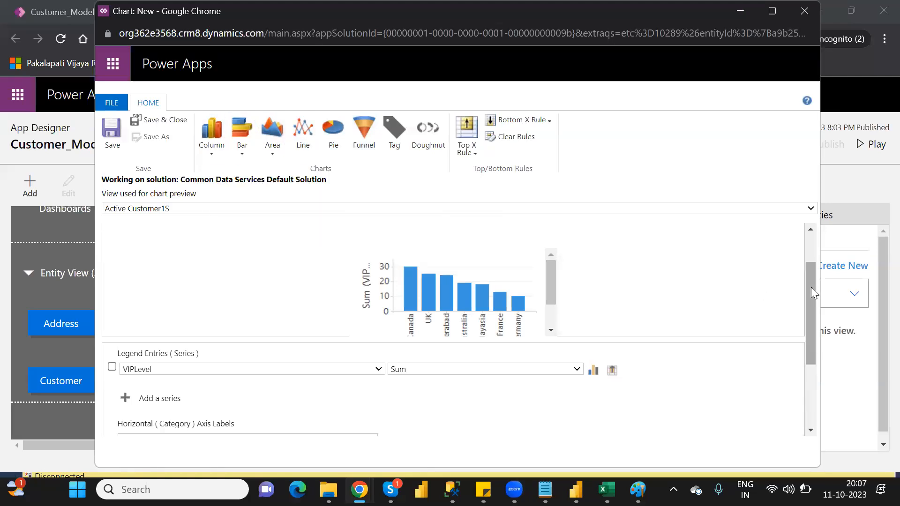
Step: Review the aggregate options for the VIPLevel series and set its aggregate to Avg
drag(811, 286, 813, 322)
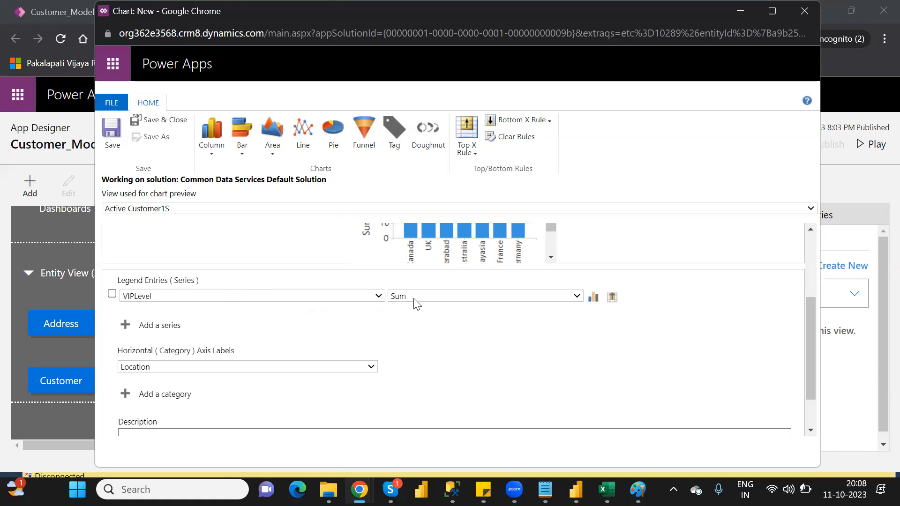
click(544, 300)
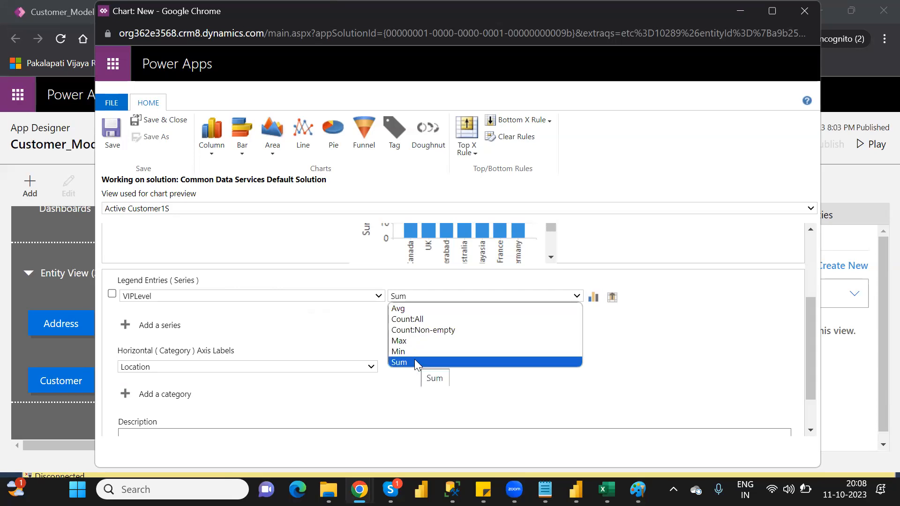
click(637, 336)
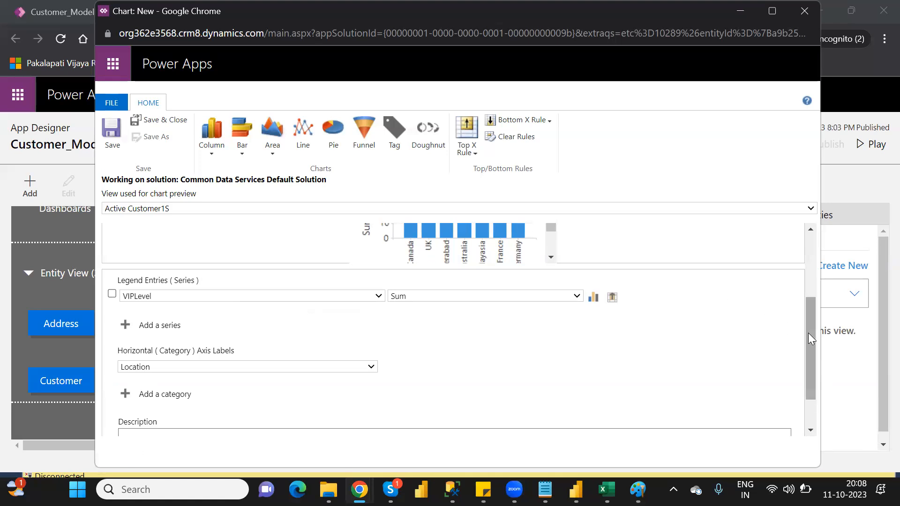
scroll(807, 332, up, 3)
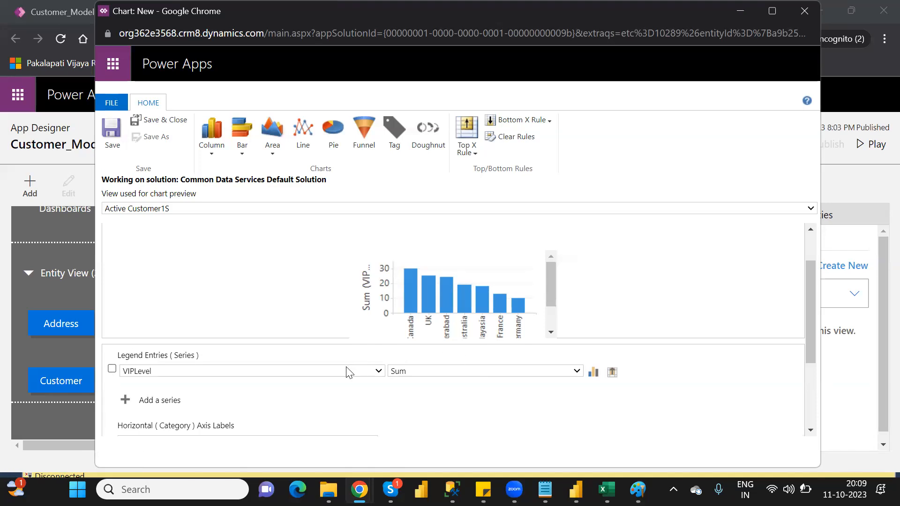
click(470, 373)
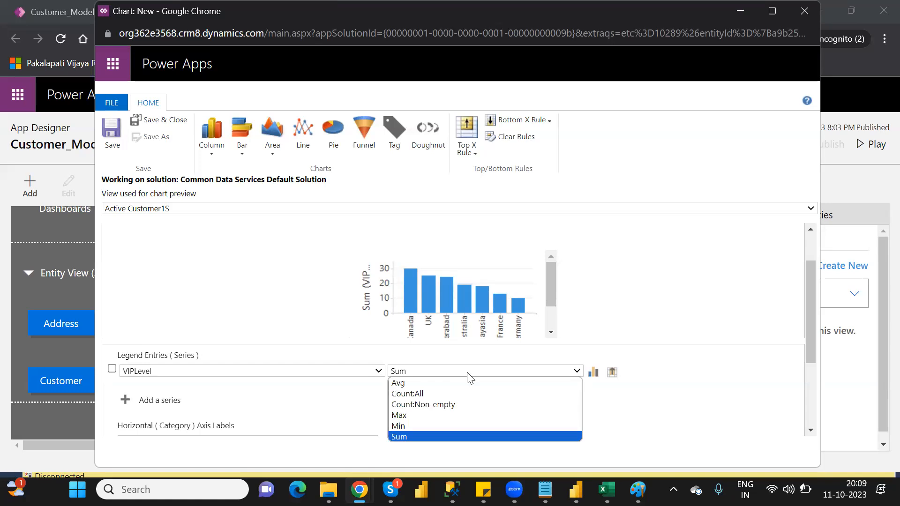
click(410, 381)
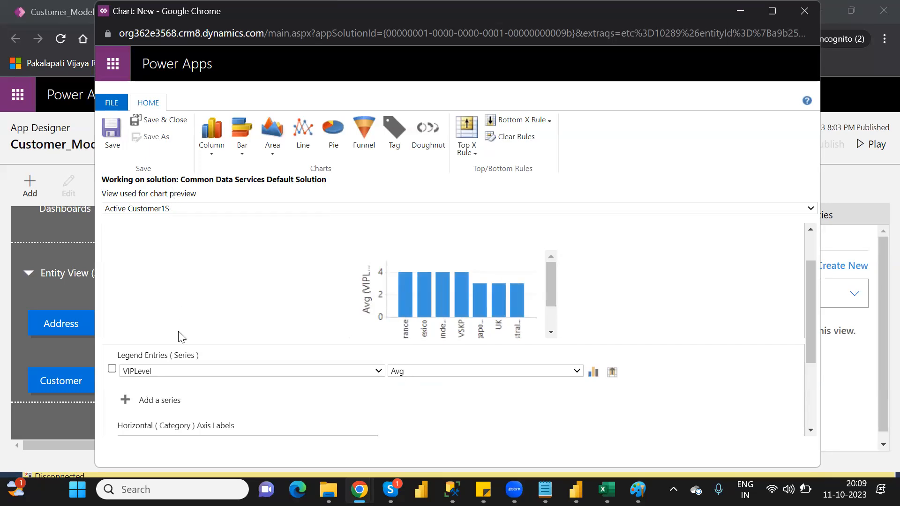
Step: Keep Active Customer1S as the view for the chart preview, then save the chart and close its designer
click(211, 209)
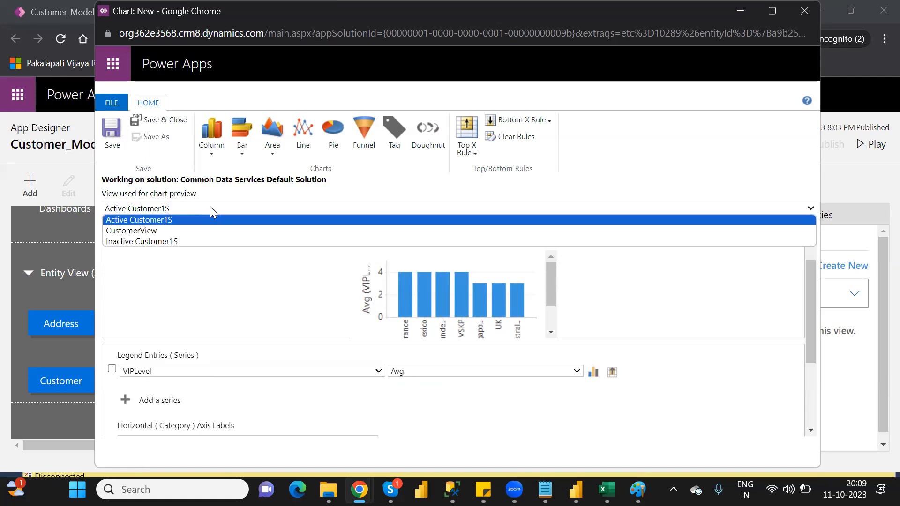
click(175, 219)
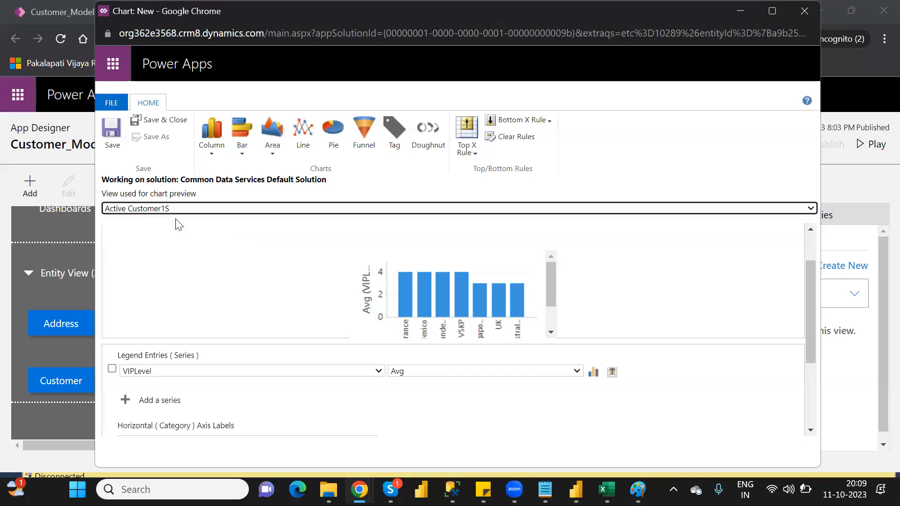
click(170, 120)
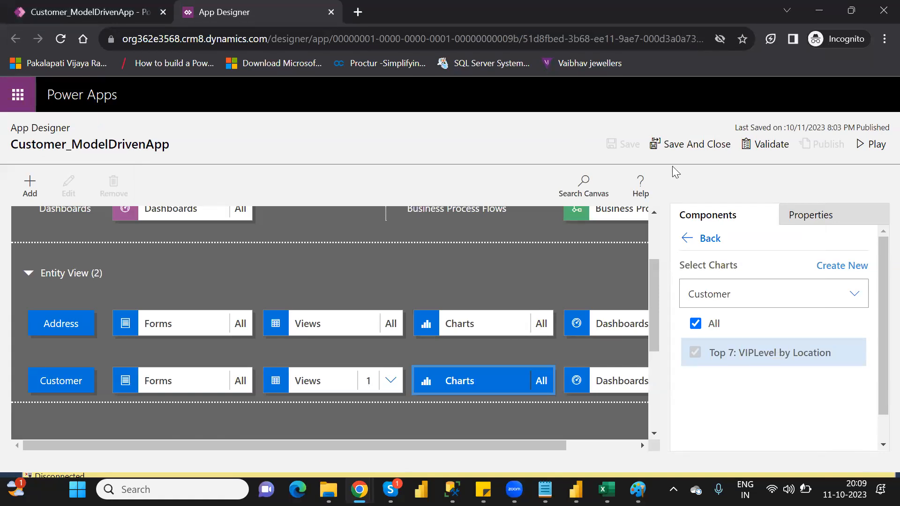
Step: Validate the app, play it with sign-in, and show the chart beside the CustomerArea records
click(768, 146)
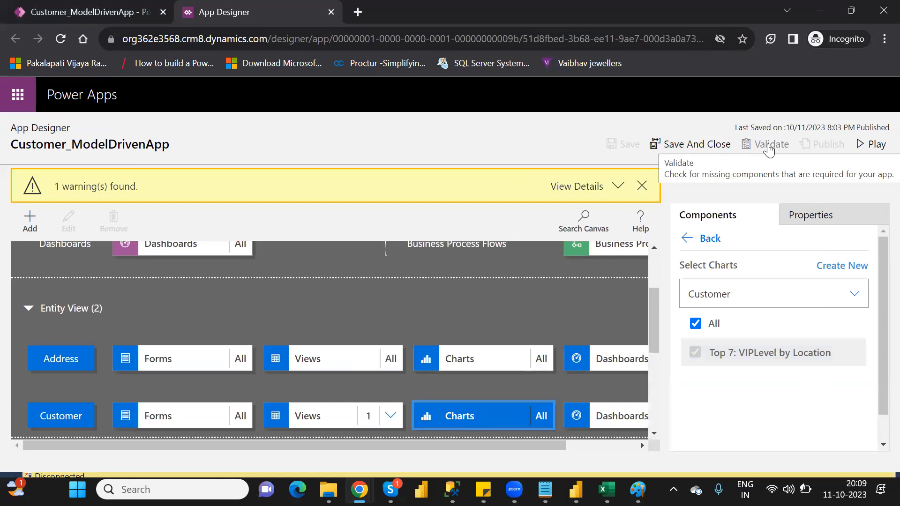
click(872, 146)
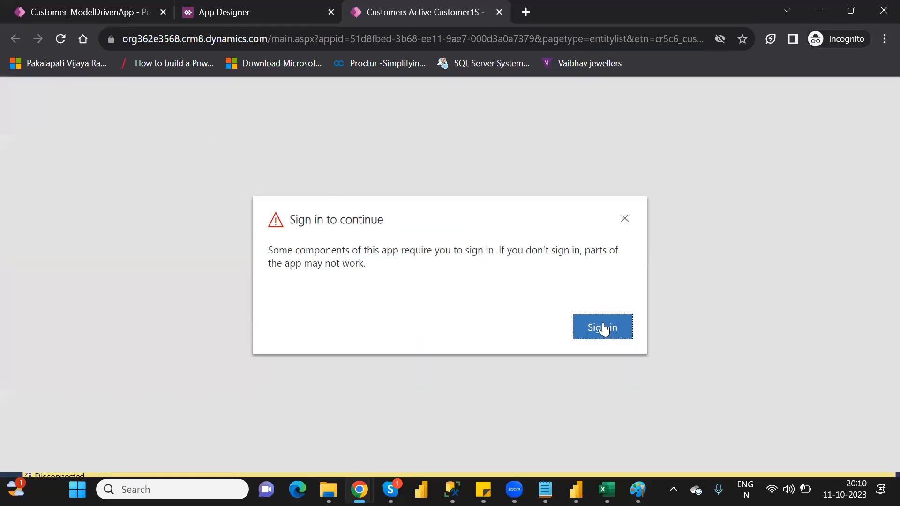
click(602, 327)
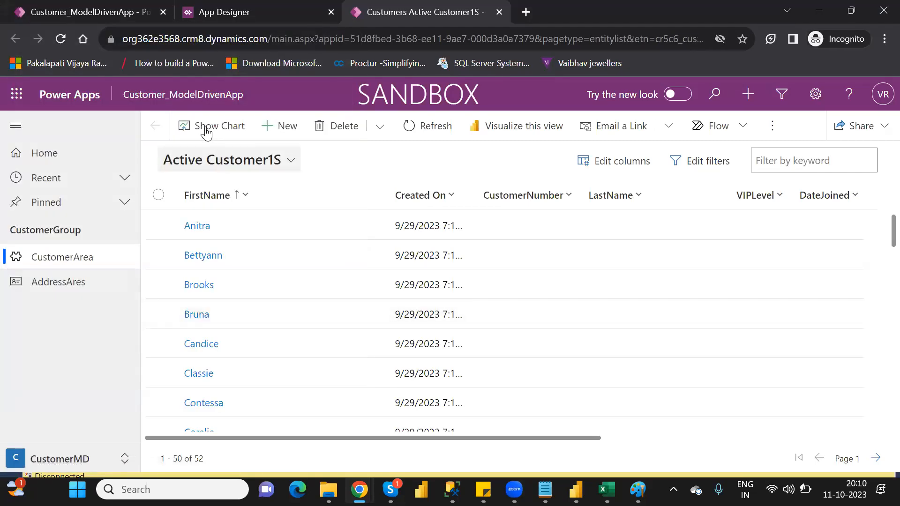
click(205, 130)
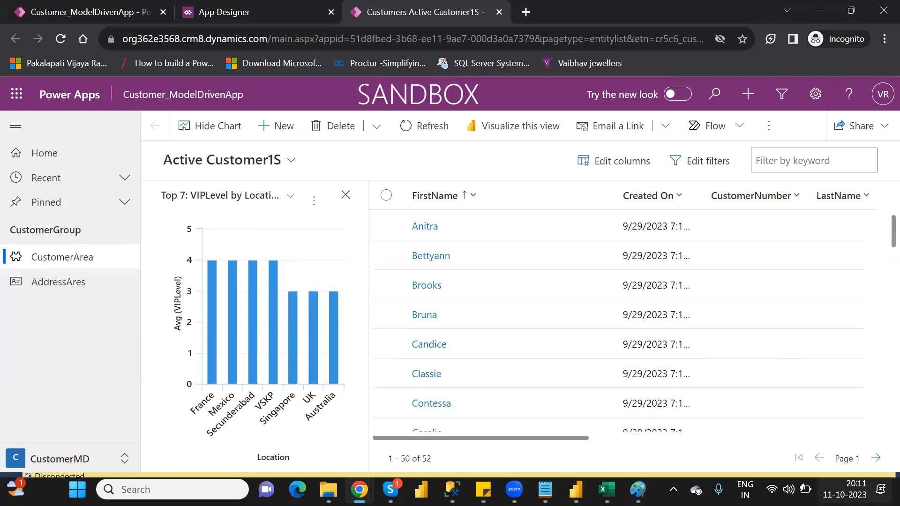
click(854, 489)
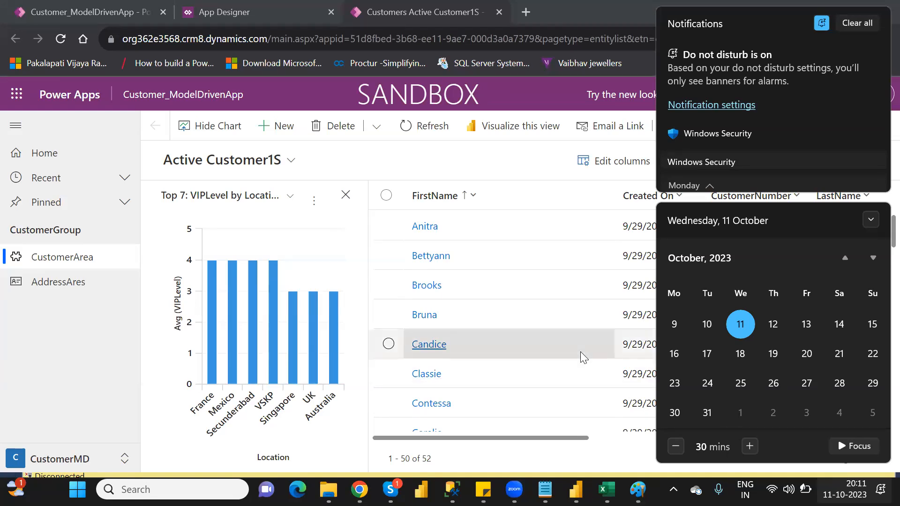
click(102, 303)
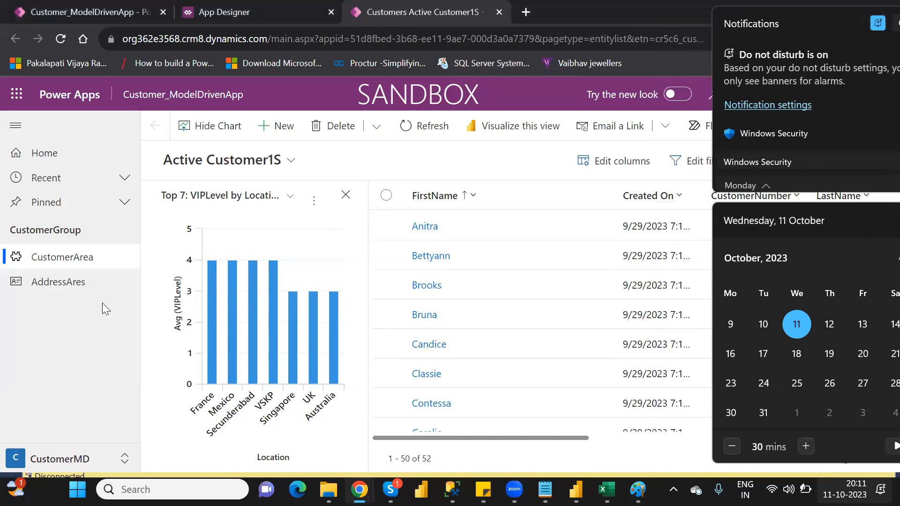